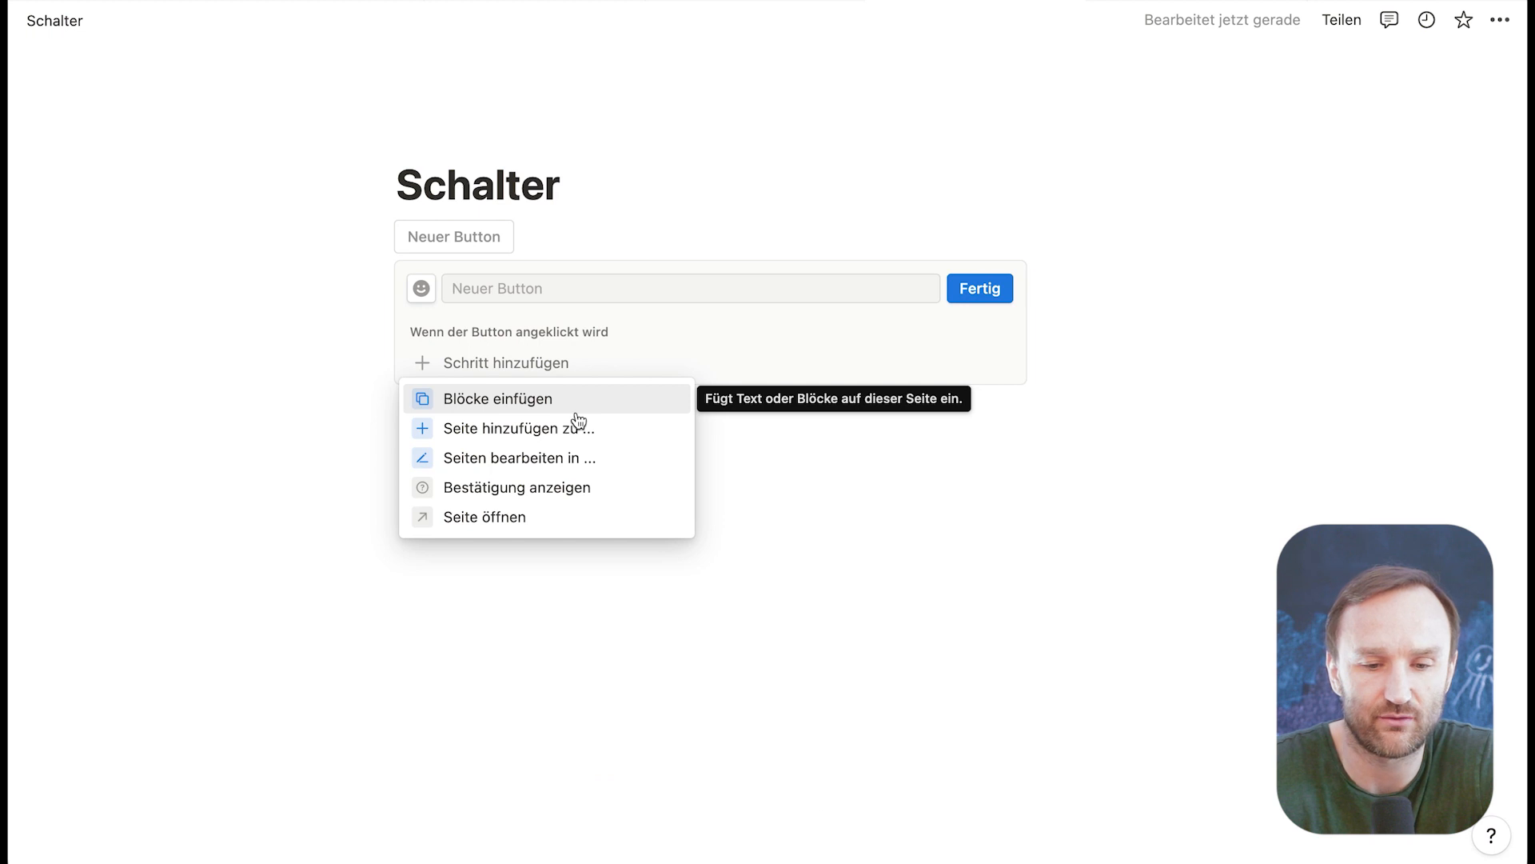
Step: Add a "Seite öffnen" action to the new button and choose the Schule page under Life OS / Areas of Life as its target
left_click(473, 516)
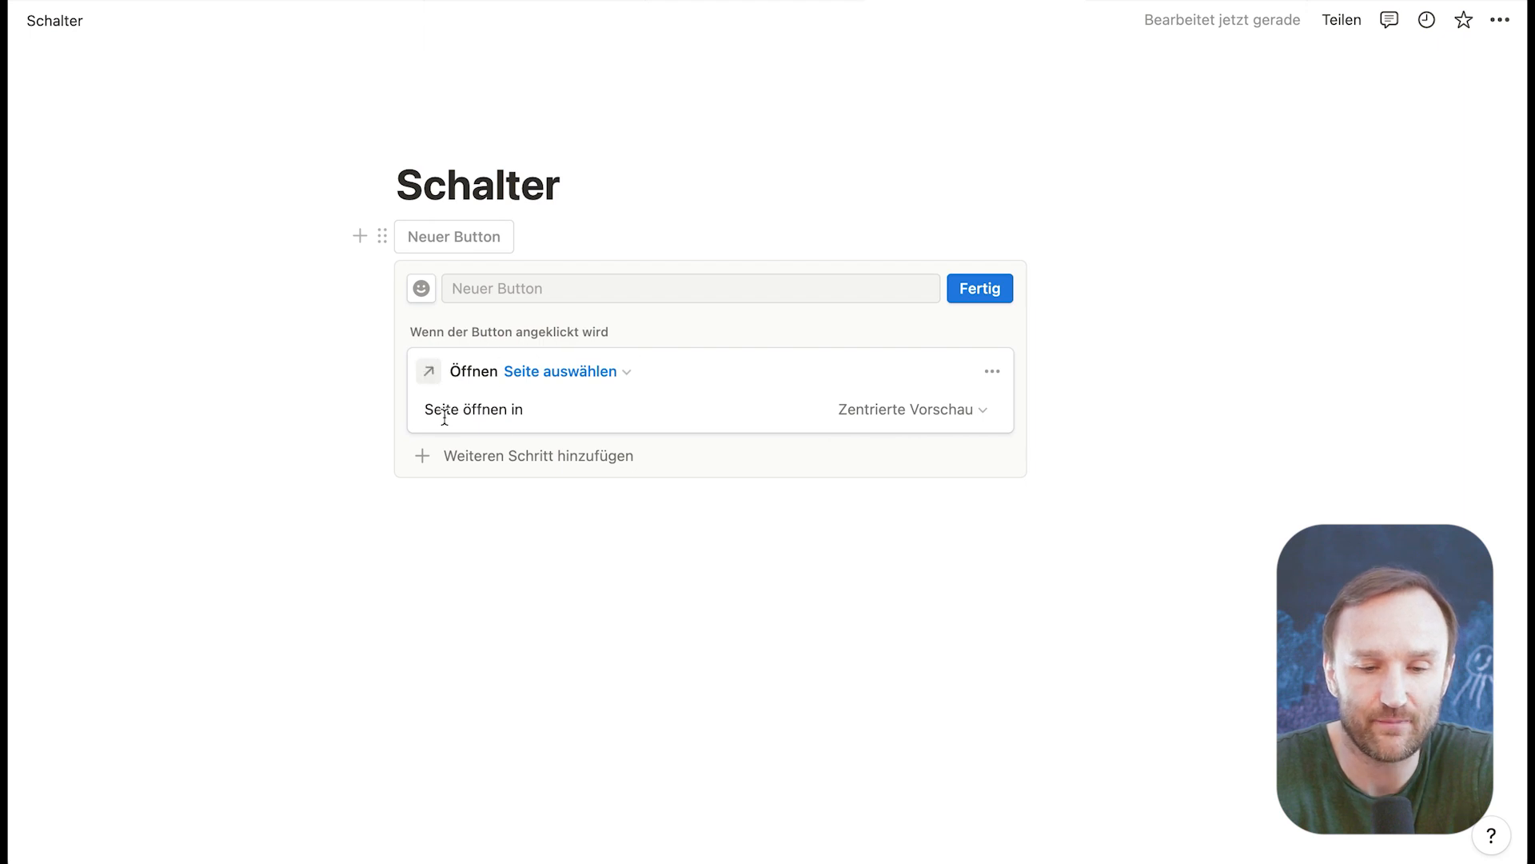
left_click(584, 372)
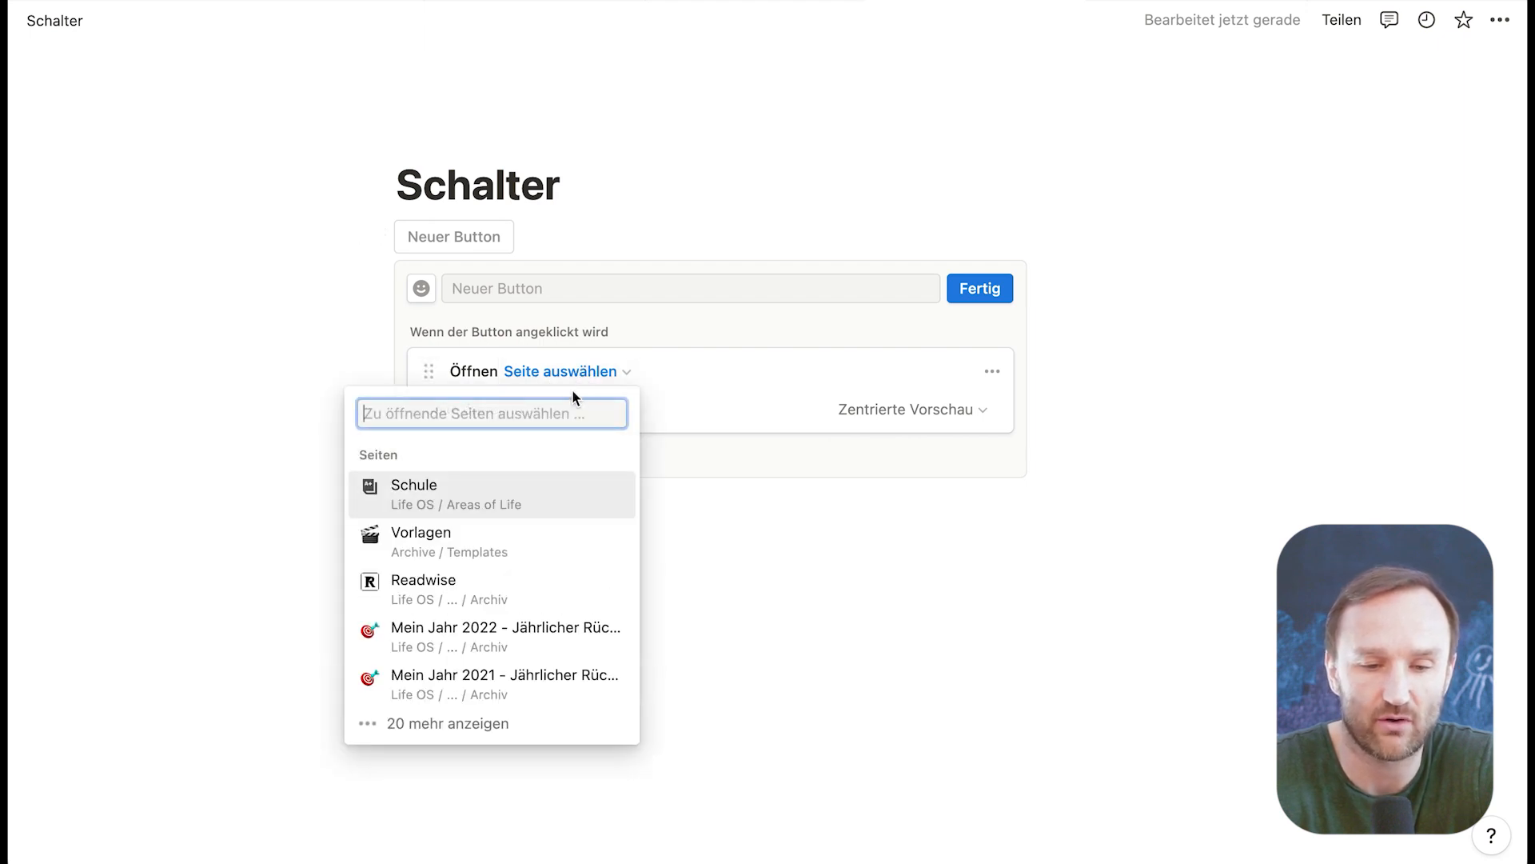
left_click(430, 504)
Step: Name the button "Schule", give it the school building icon and finish its setup
left_click(492, 285)
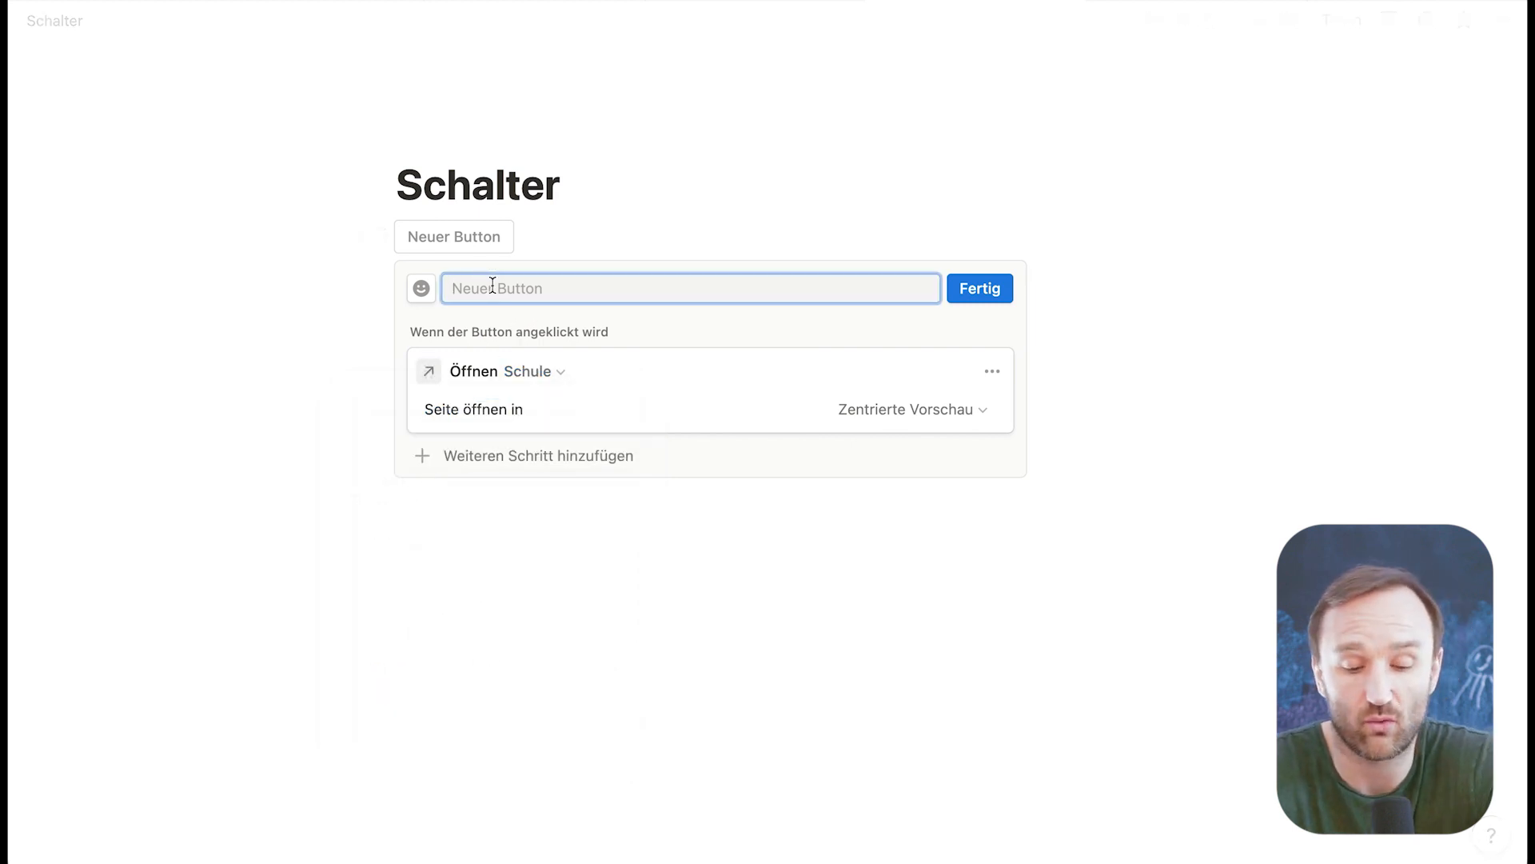
type("Schule")
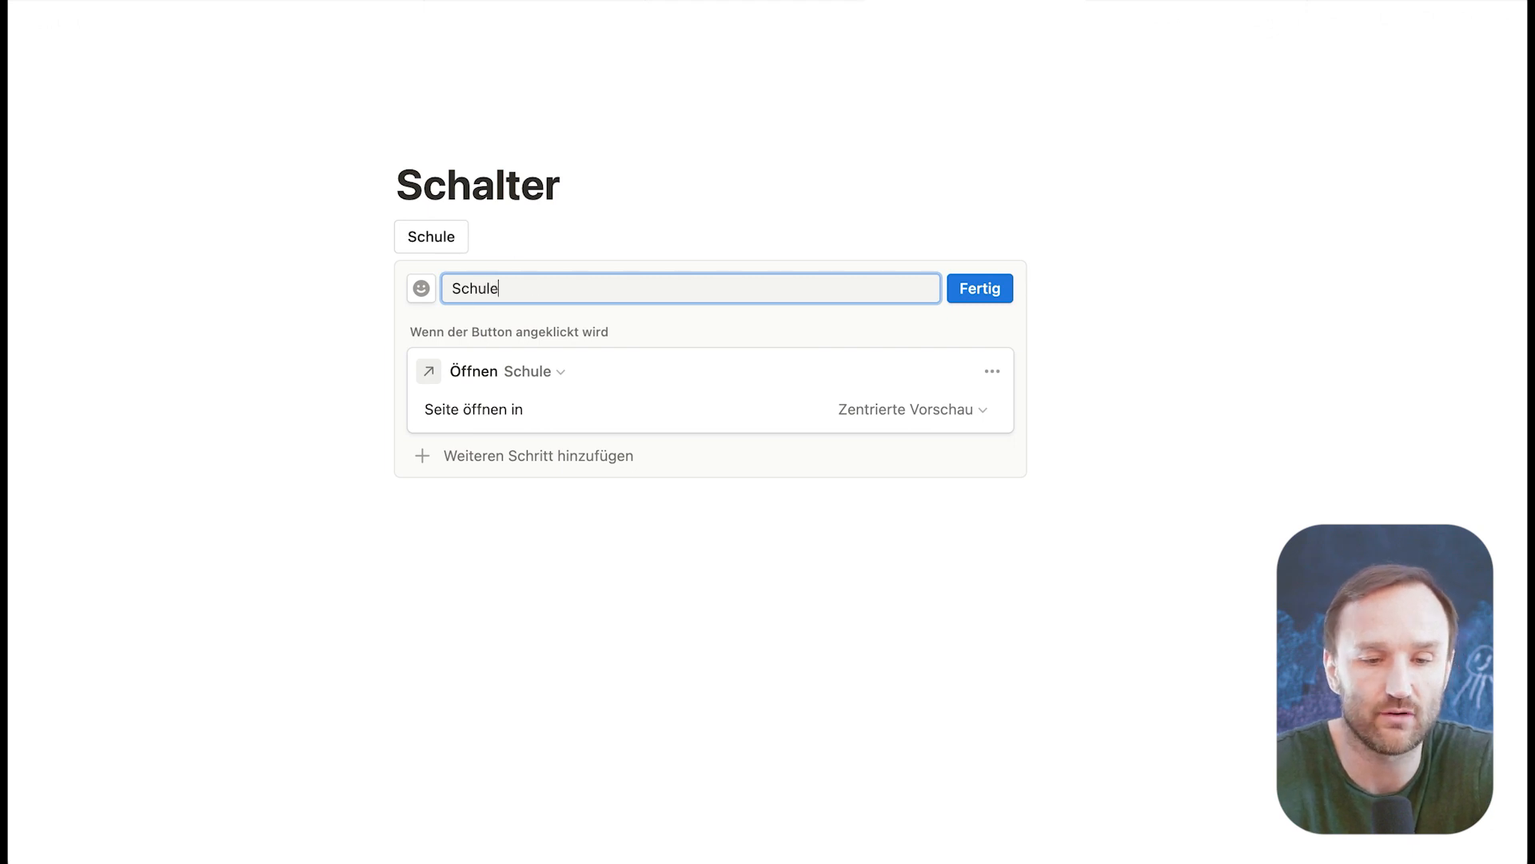
left_click(419, 292)
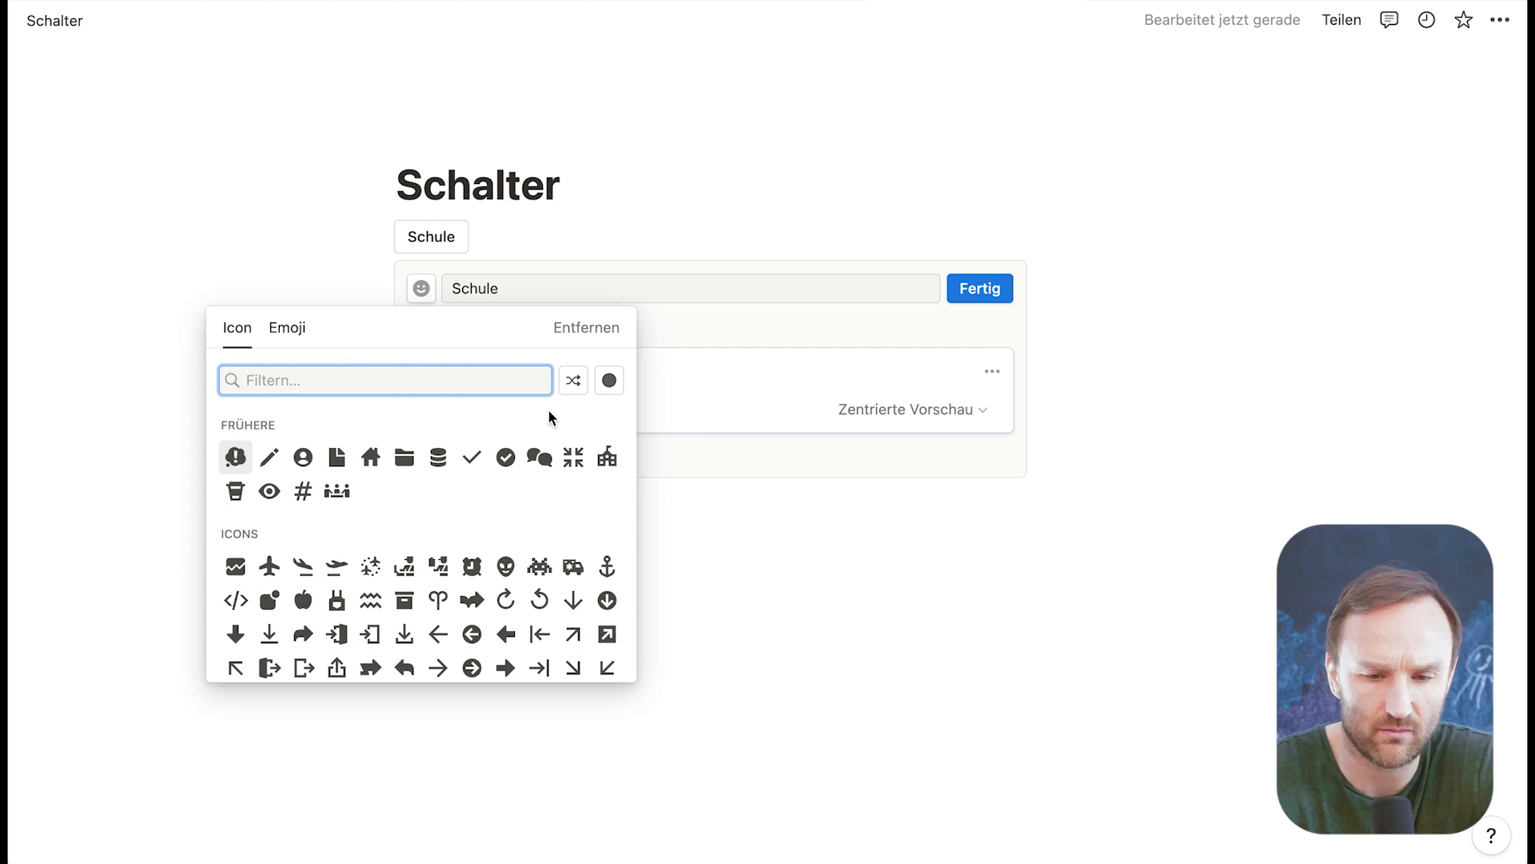
left_click(609, 462)
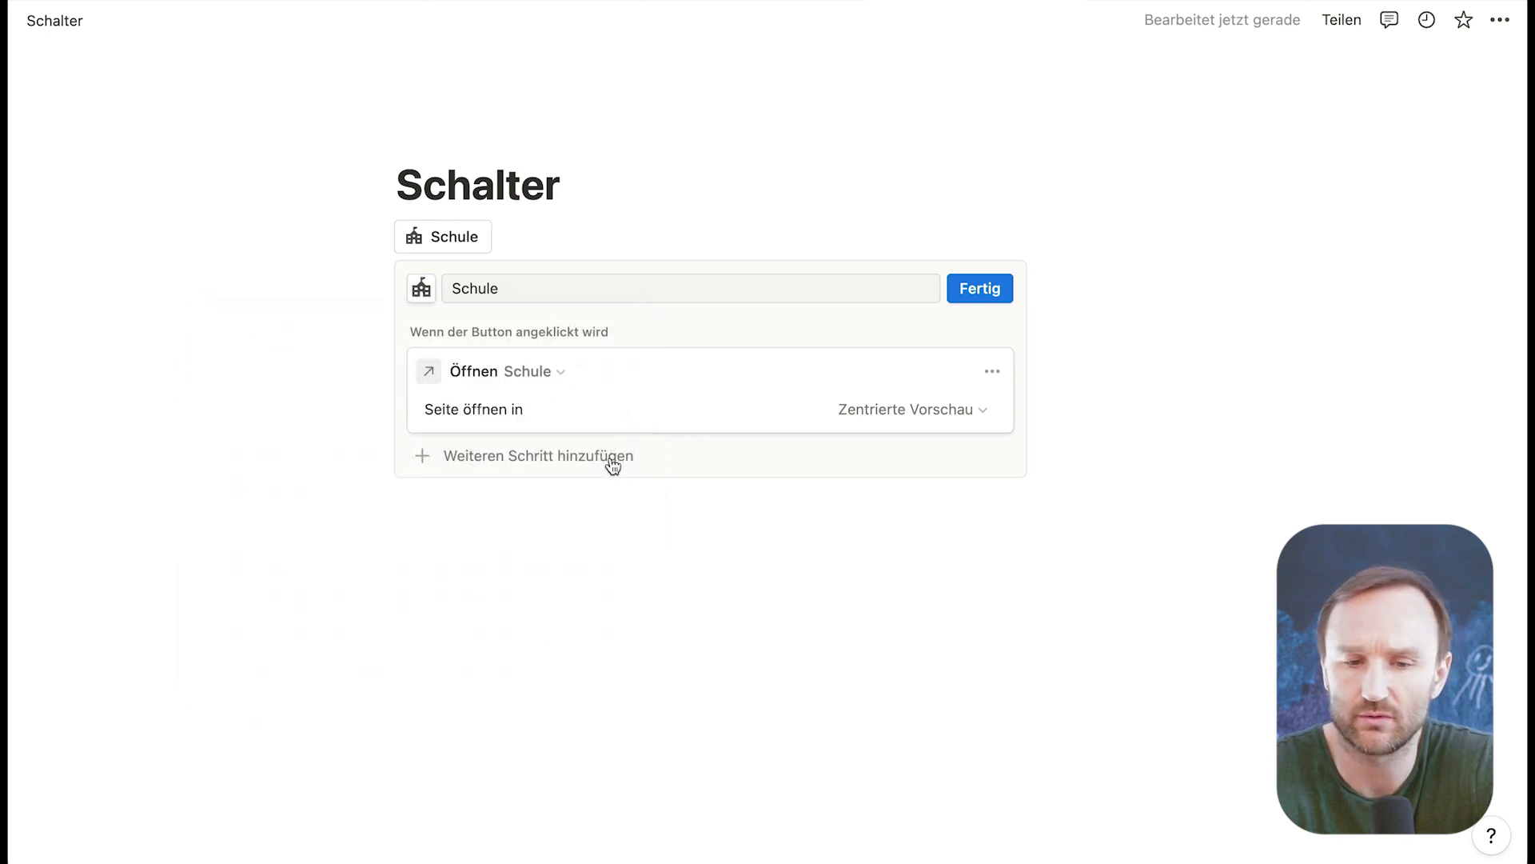
left_click(992, 292)
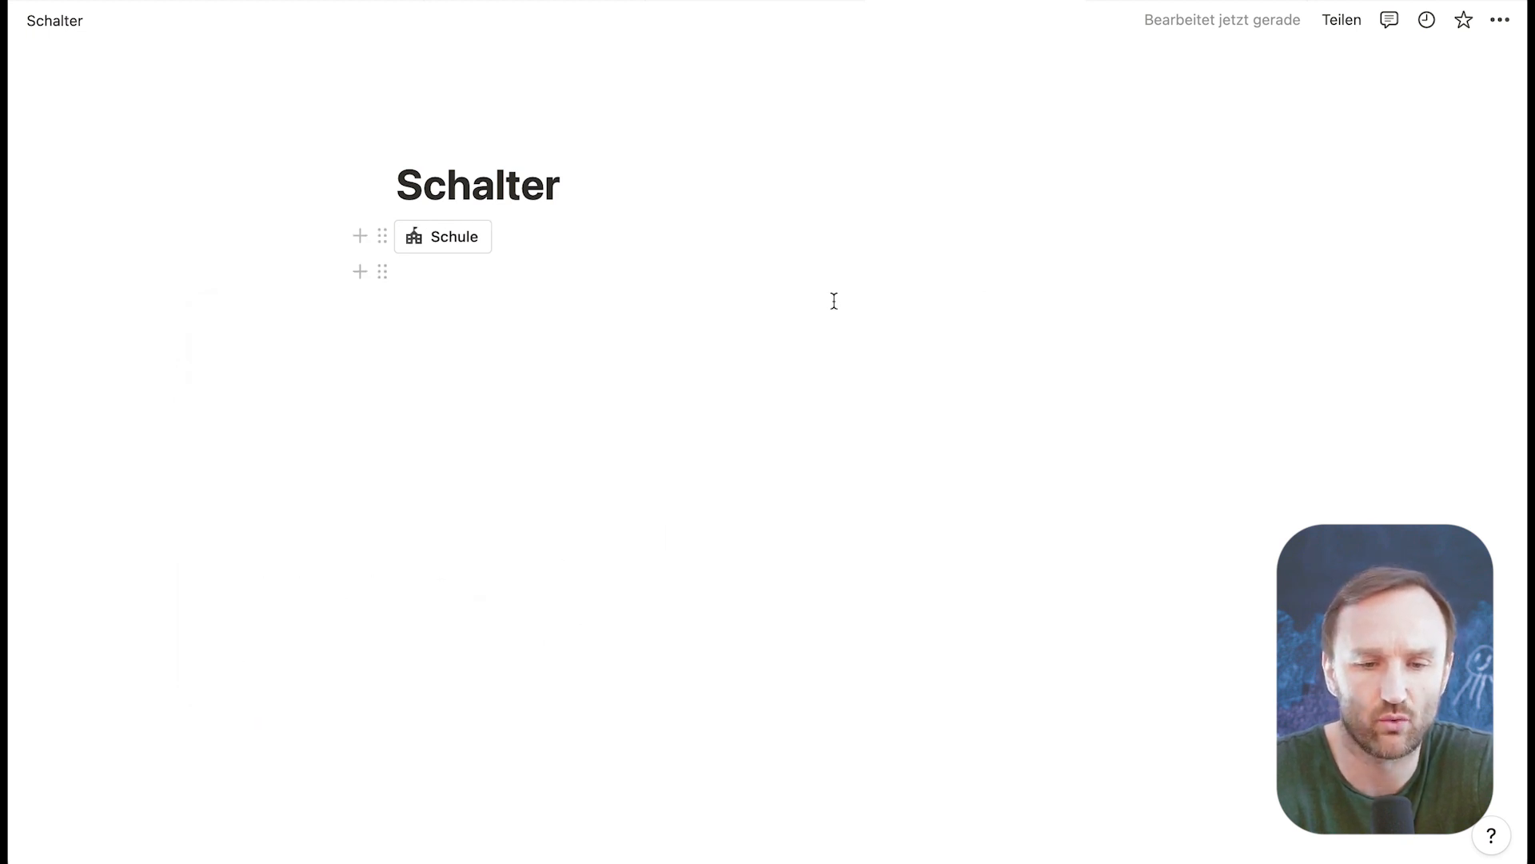
Step: Run the Schule button, look through the page in its centred preview and close the preview
left_click(450, 236)
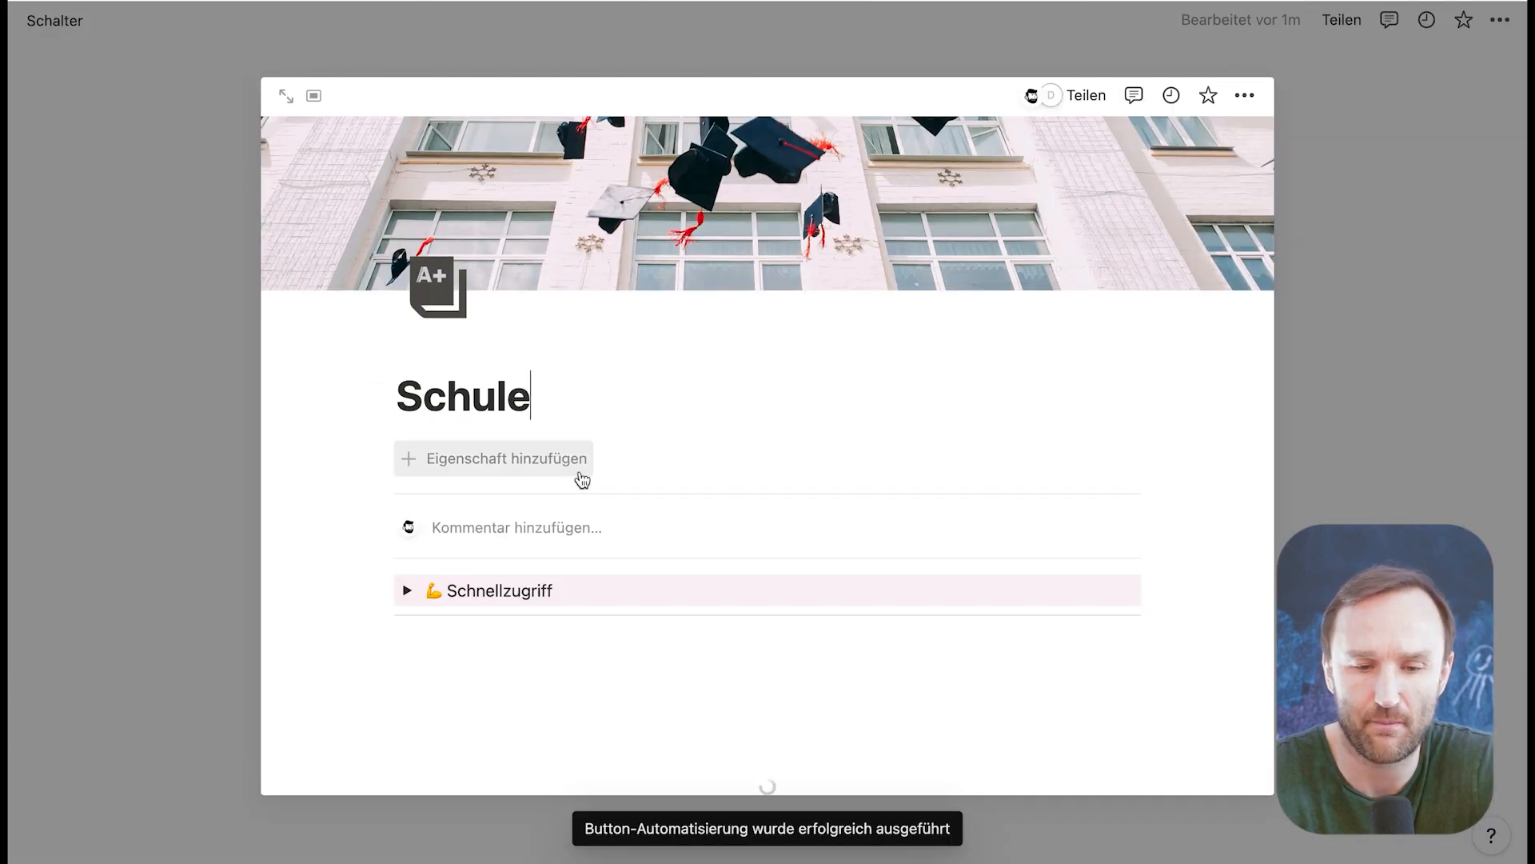
scroll(581, 478, "down", 5)
scroll(579, 477, "down", 2)
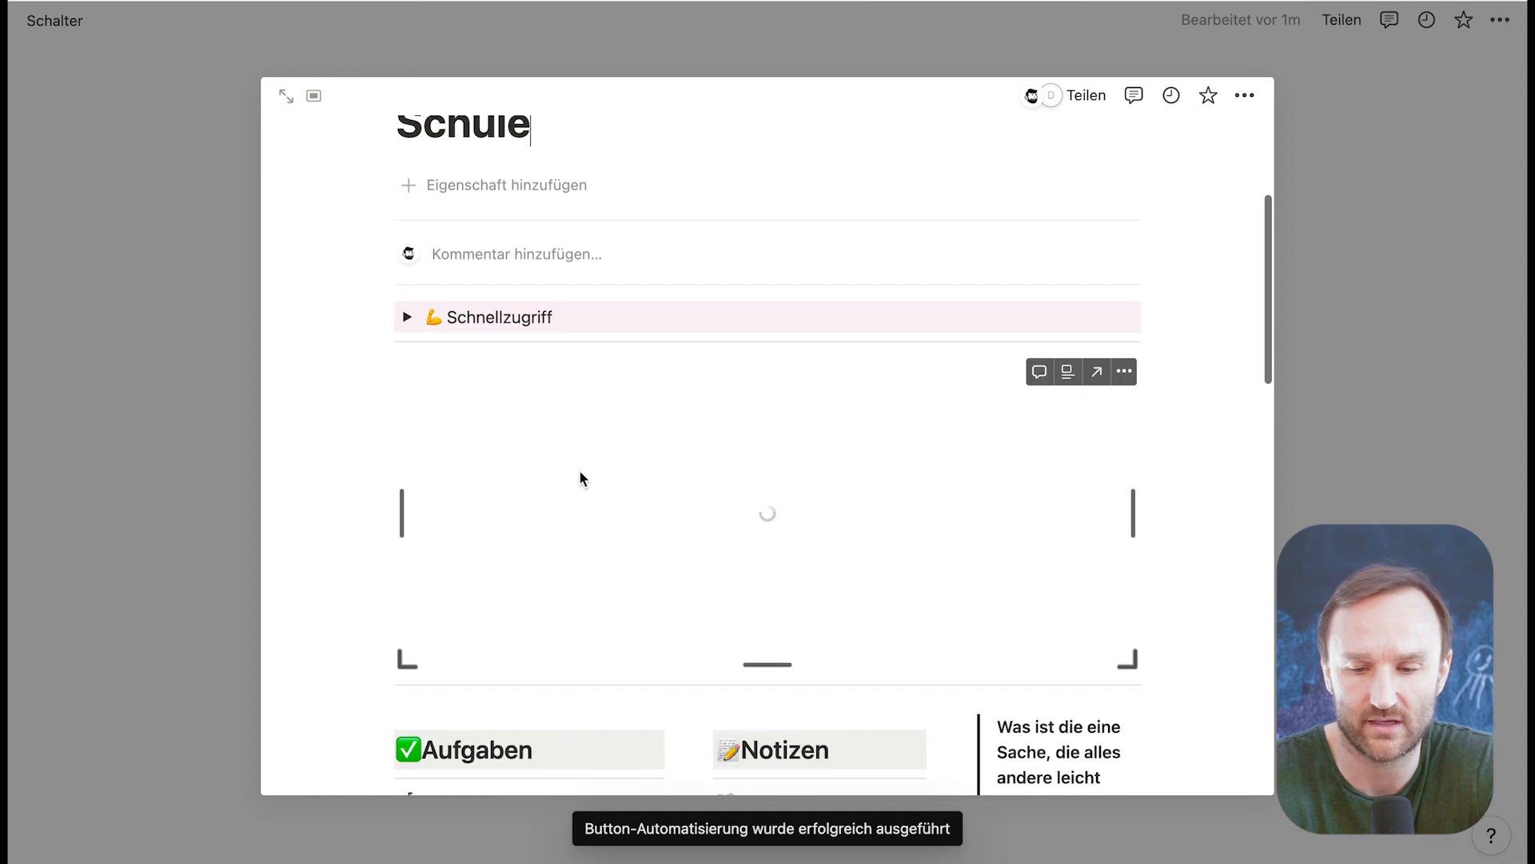
scroll(579, 477, "down", 5)
scroll(581, 471, "up", 7)
scroll(580, 472, "down", 7)
scroll(580, 472, "up", 3)
scroll(581, 472, "up", 3)
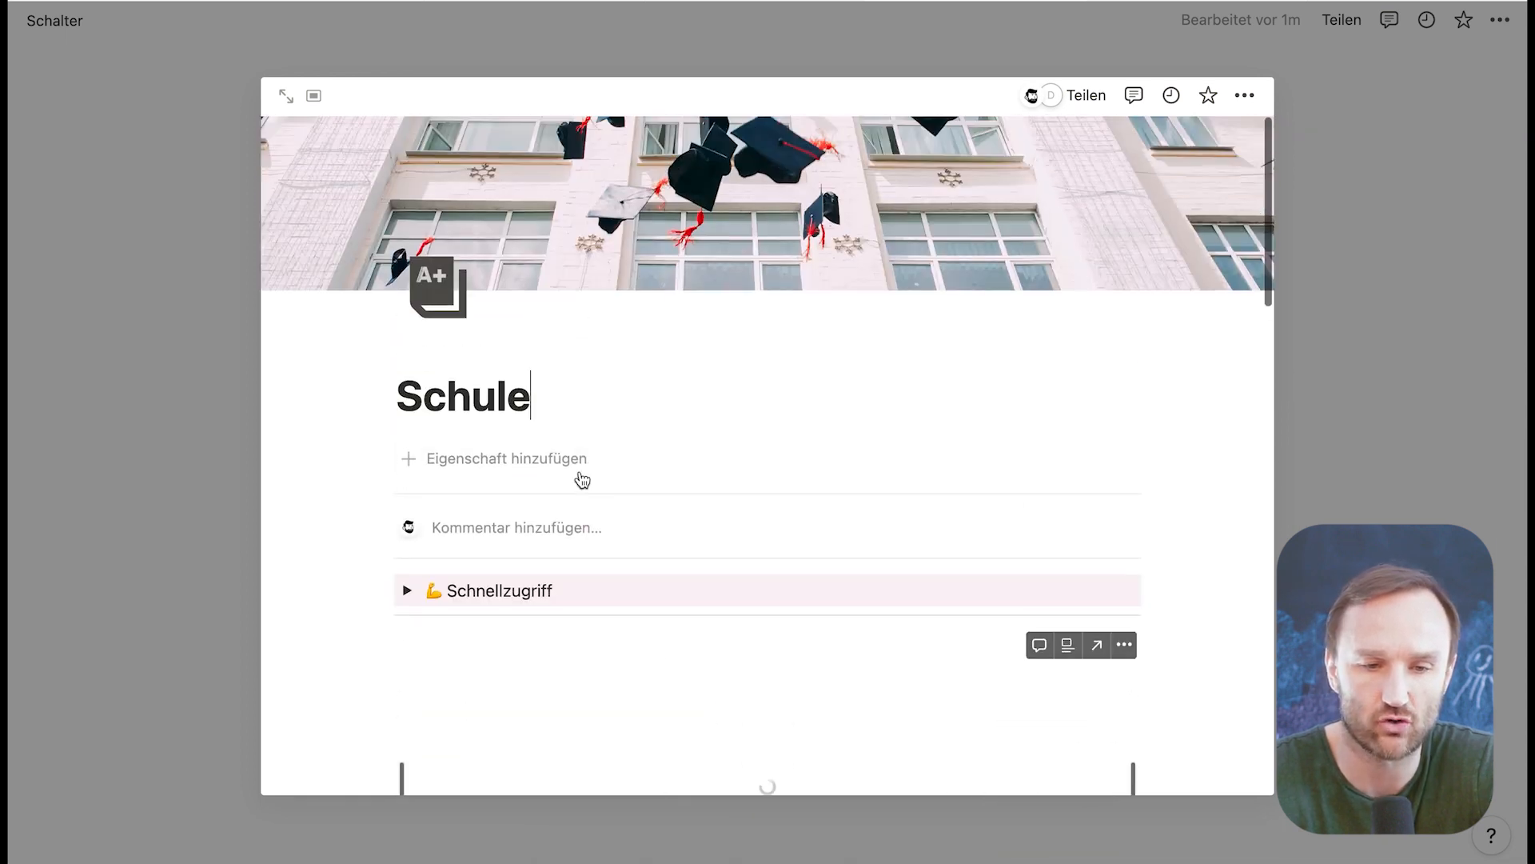
left_click(168, 116)
Step: Set the Schule button to open its page as "Ganze Seite" and run it to test the change
mouse_move(477, 243)
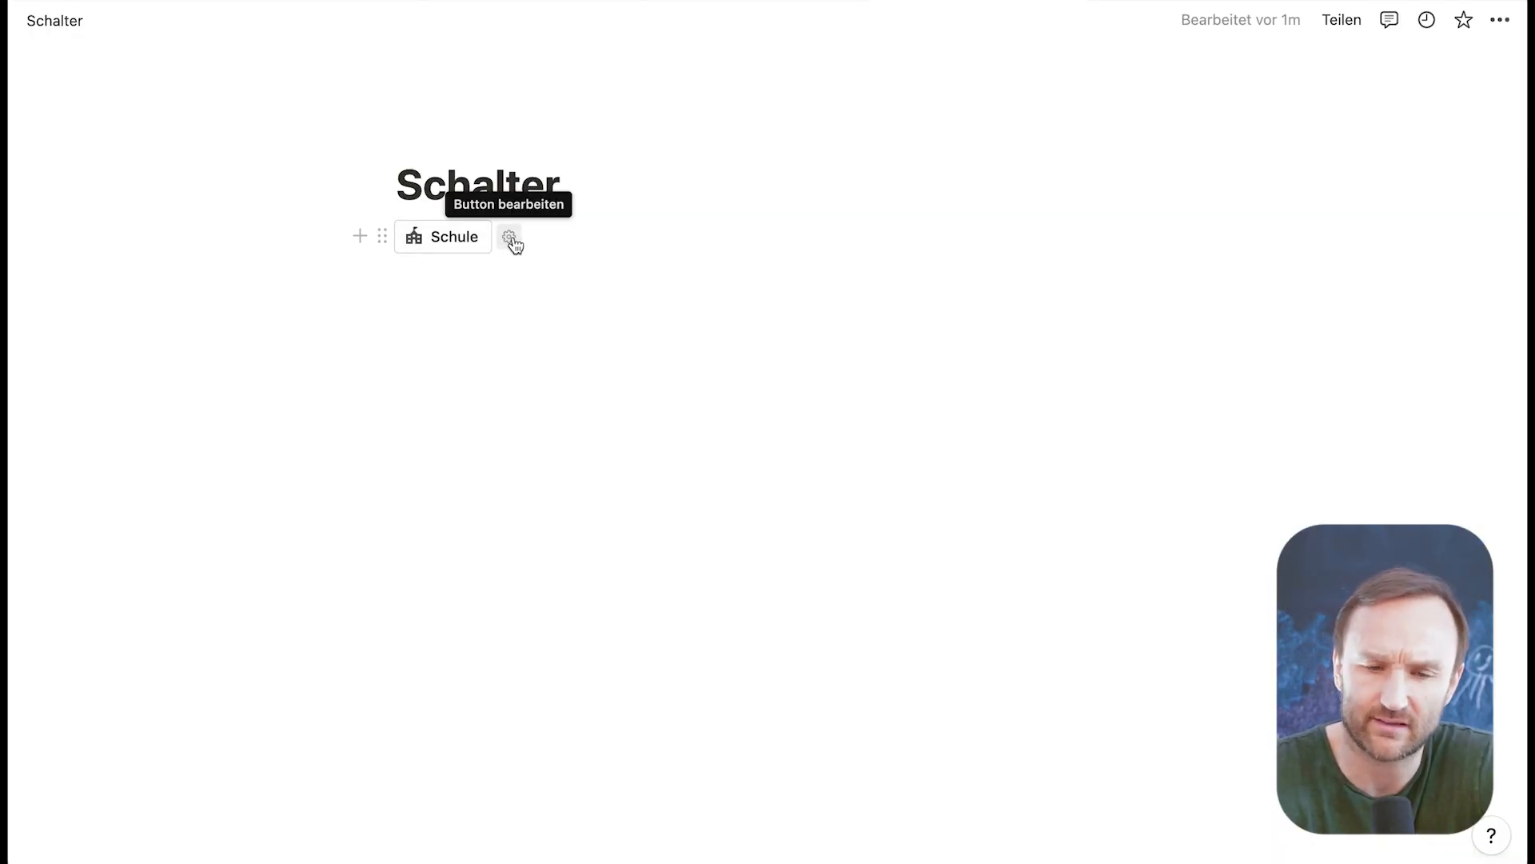
left_click(510, 240)
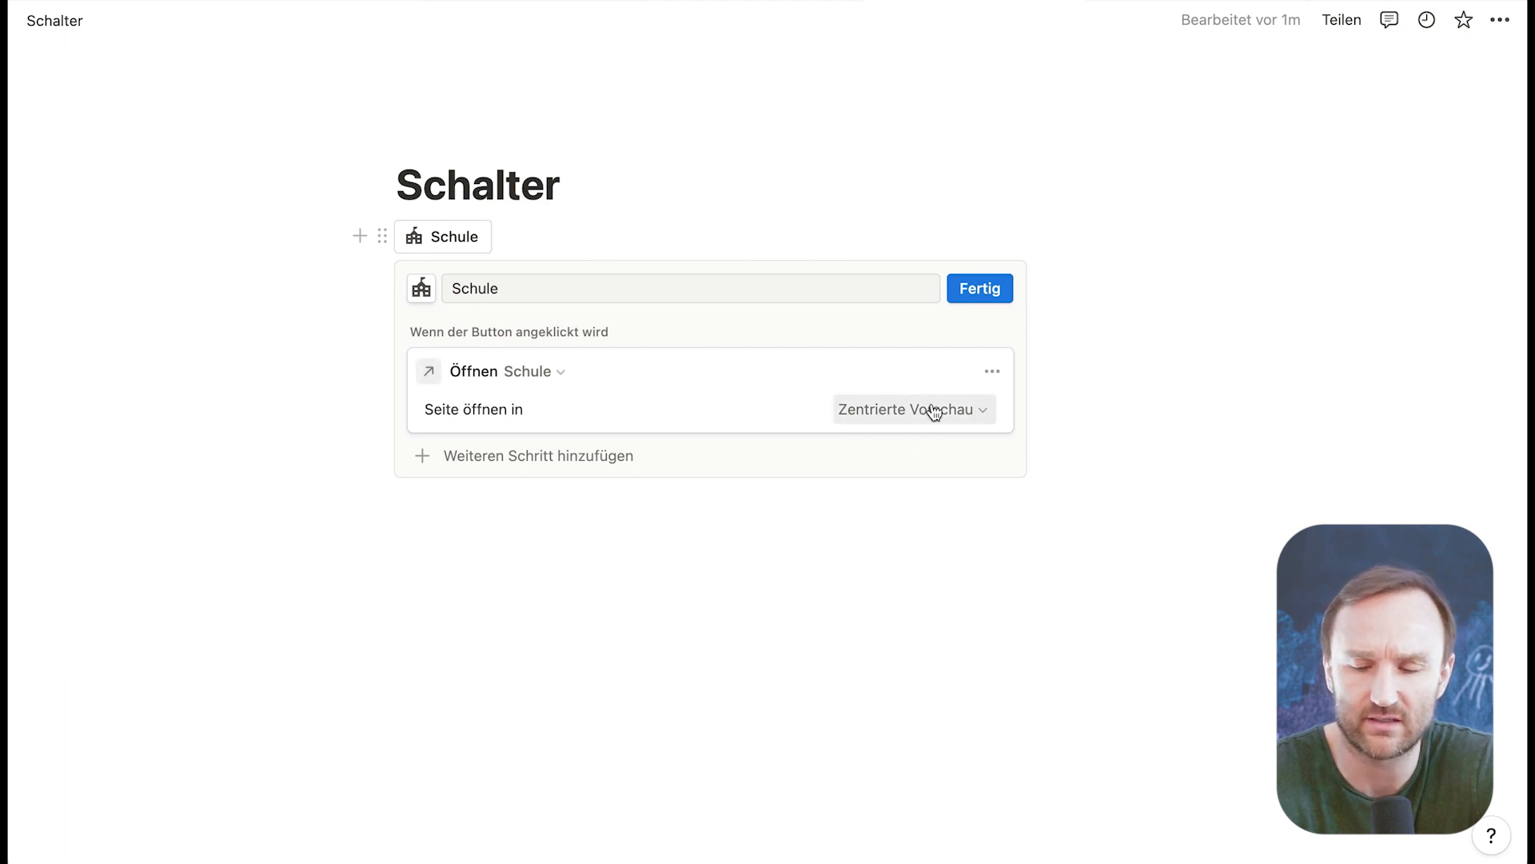
left_click(976, 412)
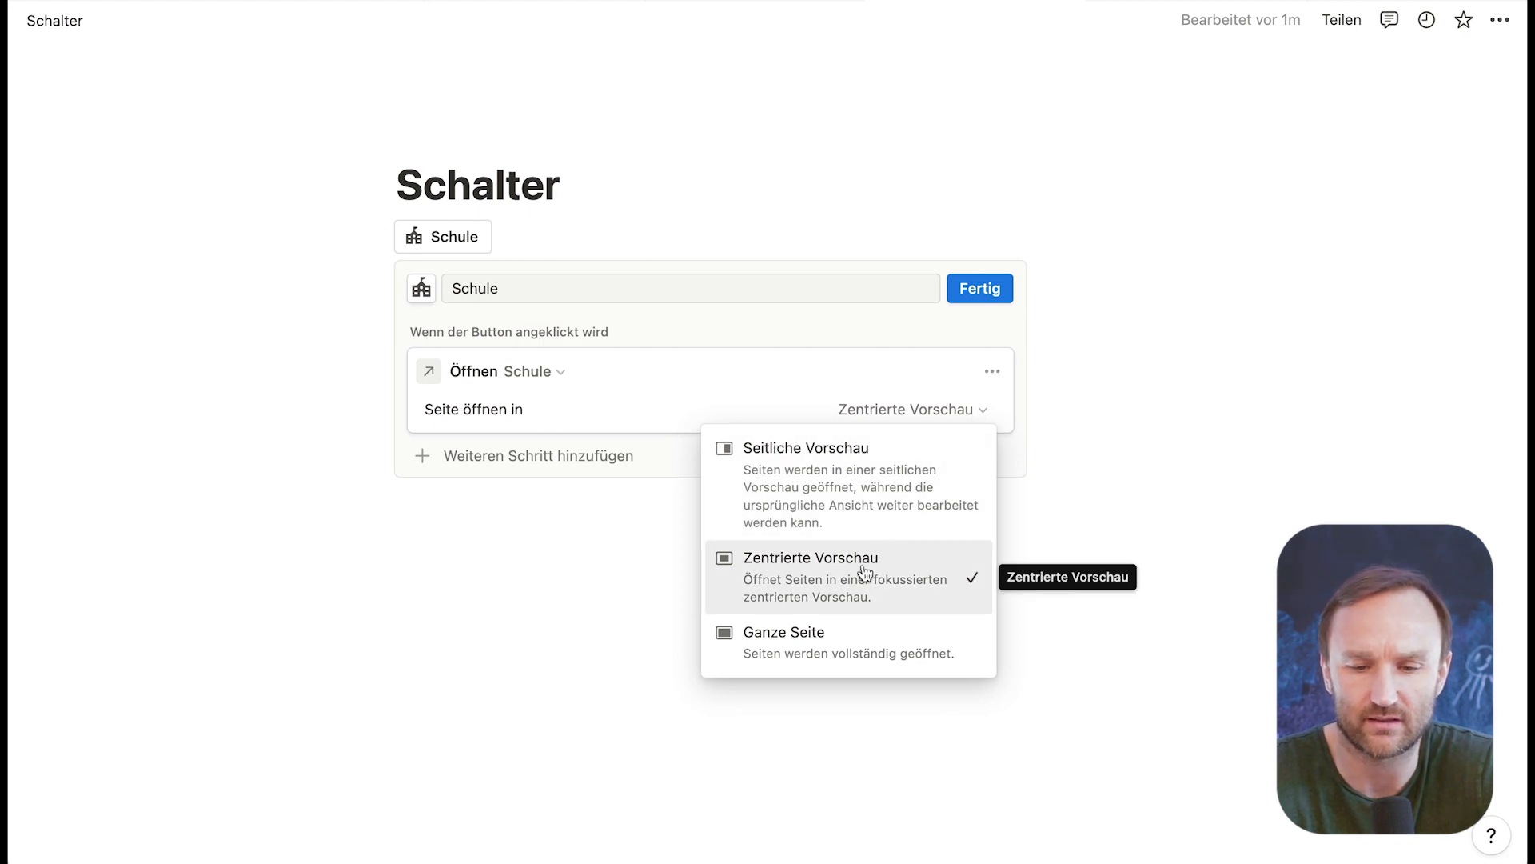
left_click(830, 642)
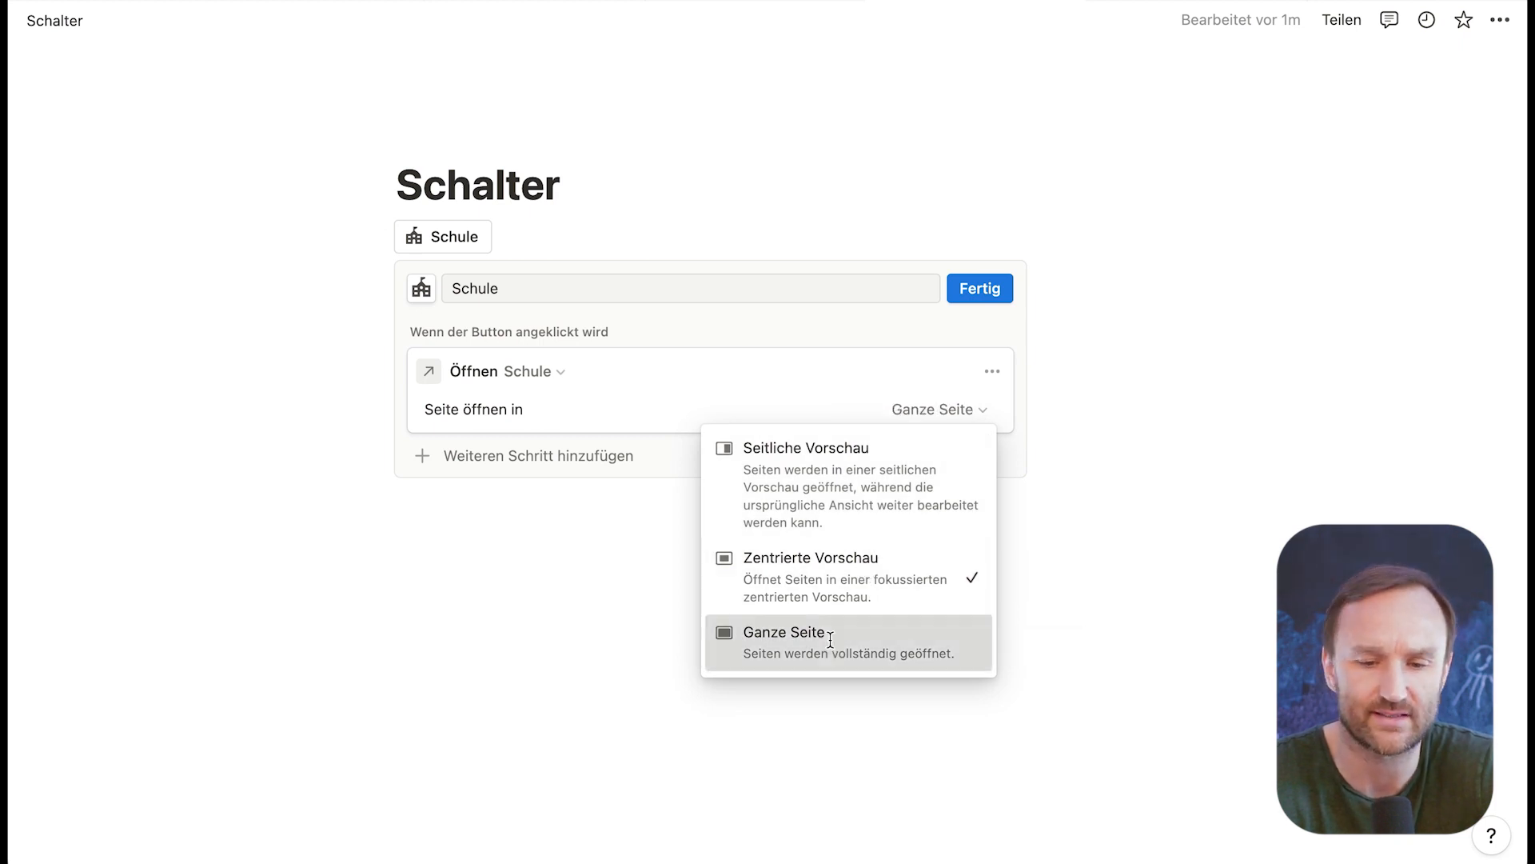
left_click(678, 625)
left_click(996, 289)
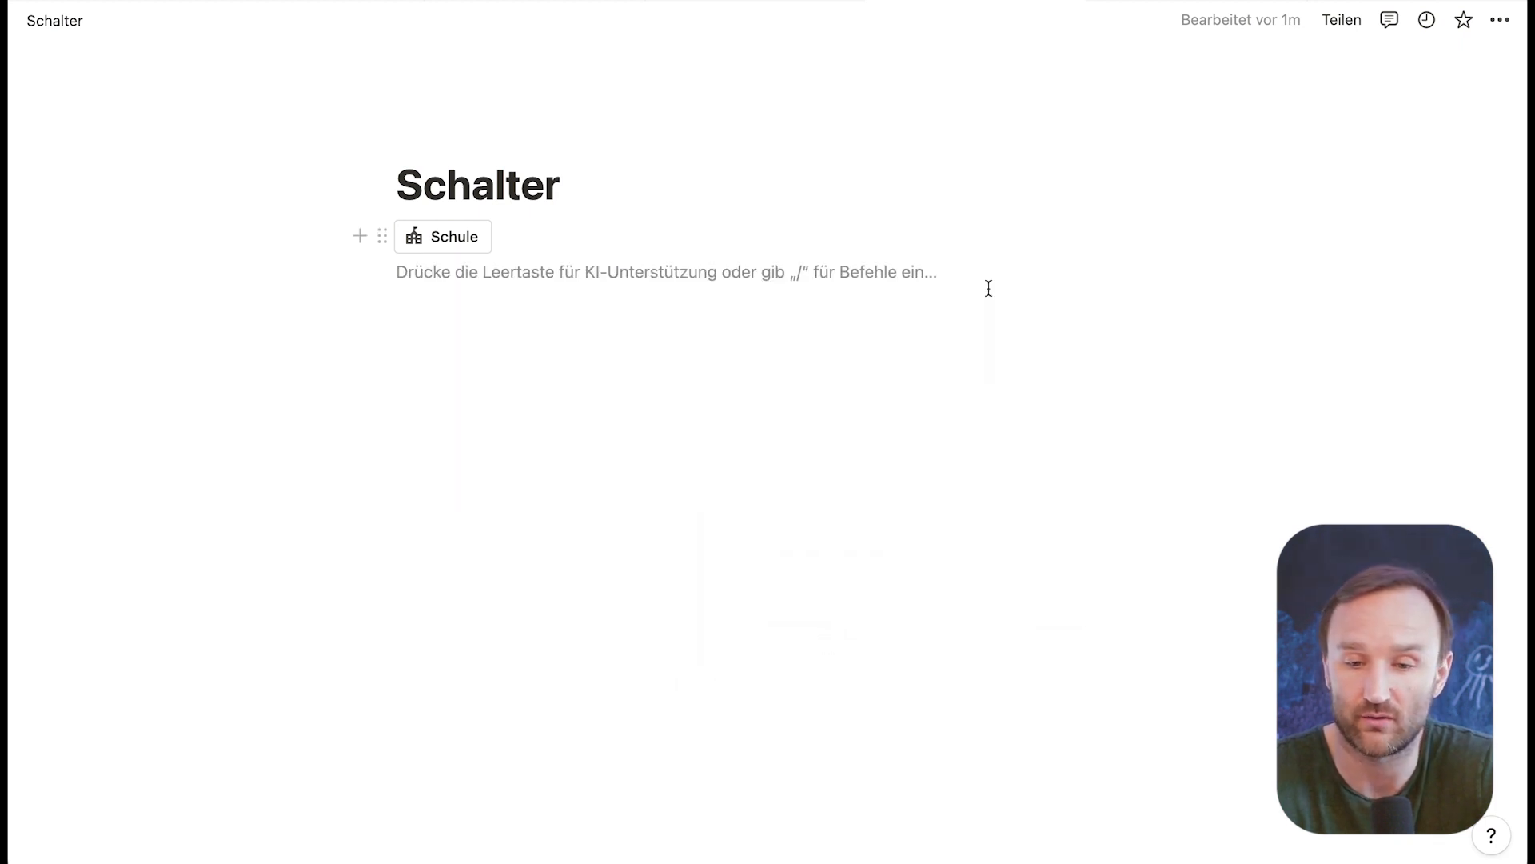
left_click(445, 237)
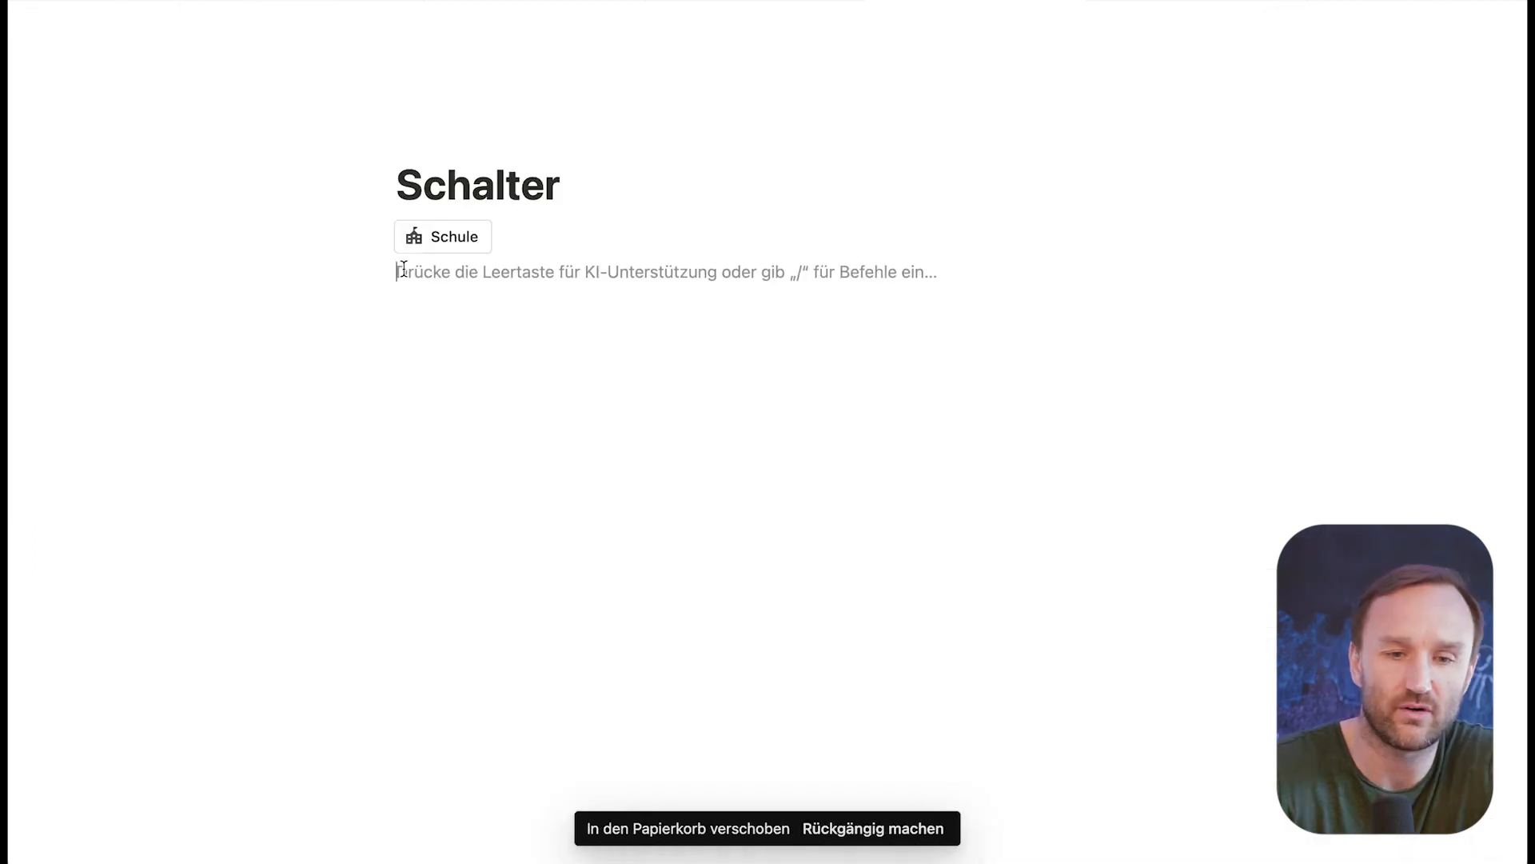
Step: Insert a second button below Schule with a "Seite öffnen" action targeting Wissensspeicher under Life OS / Areas of Life
type("/")
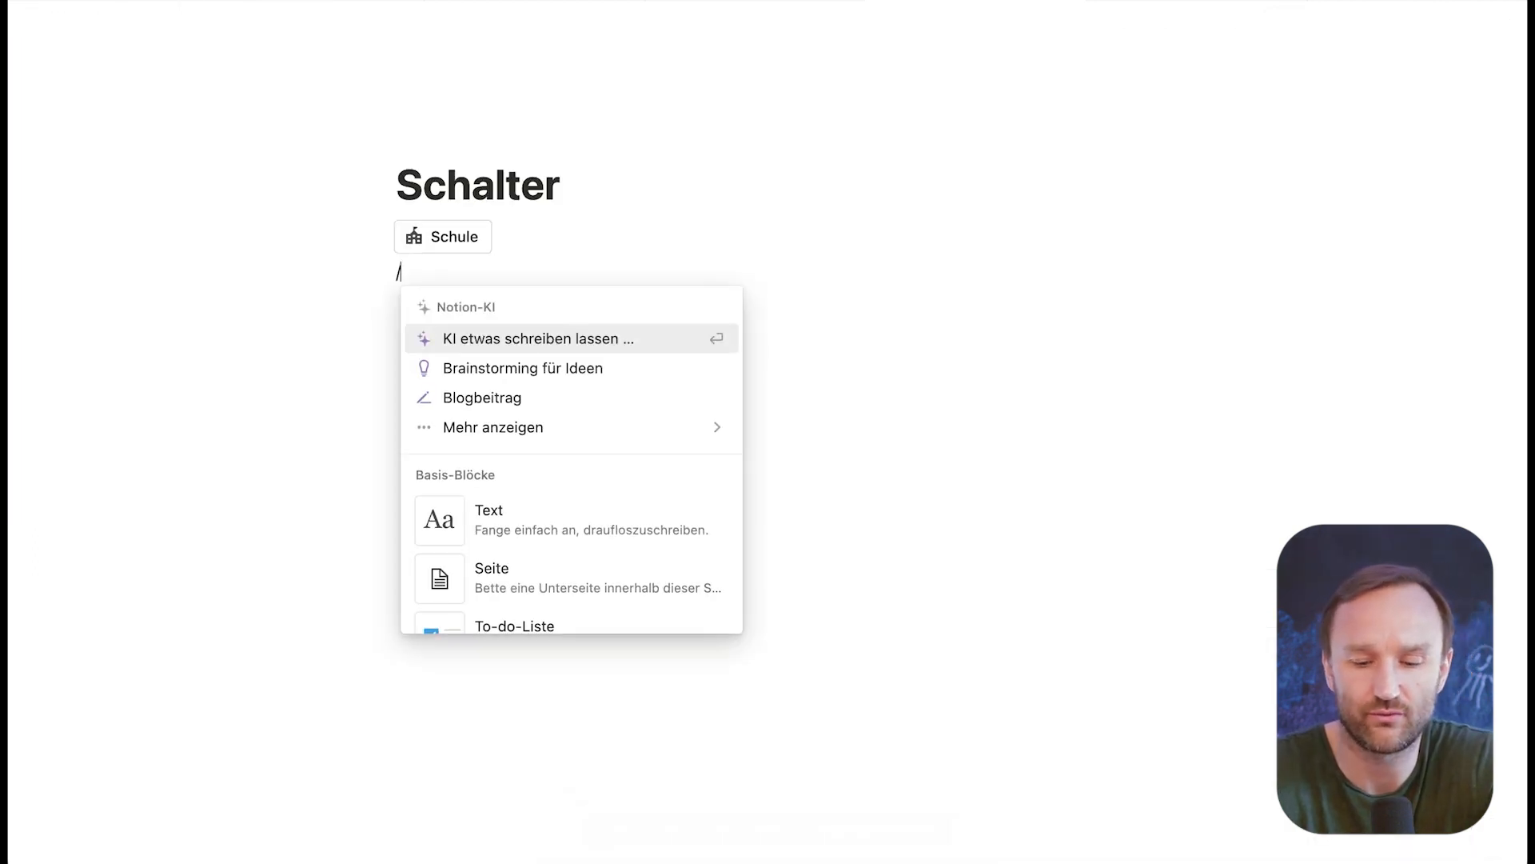
type("sch")
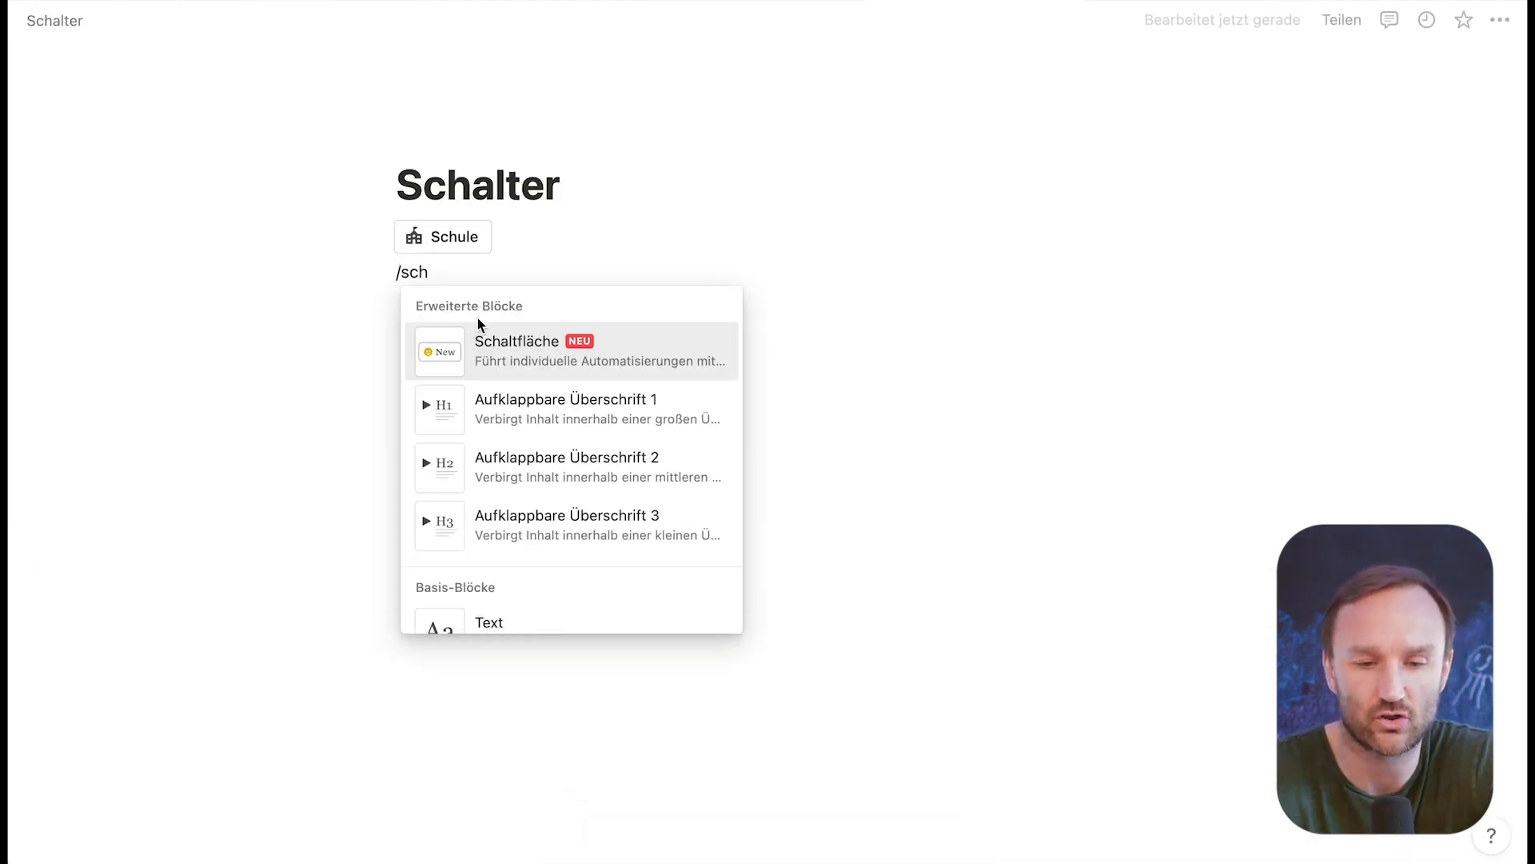
left_click(505, 357)
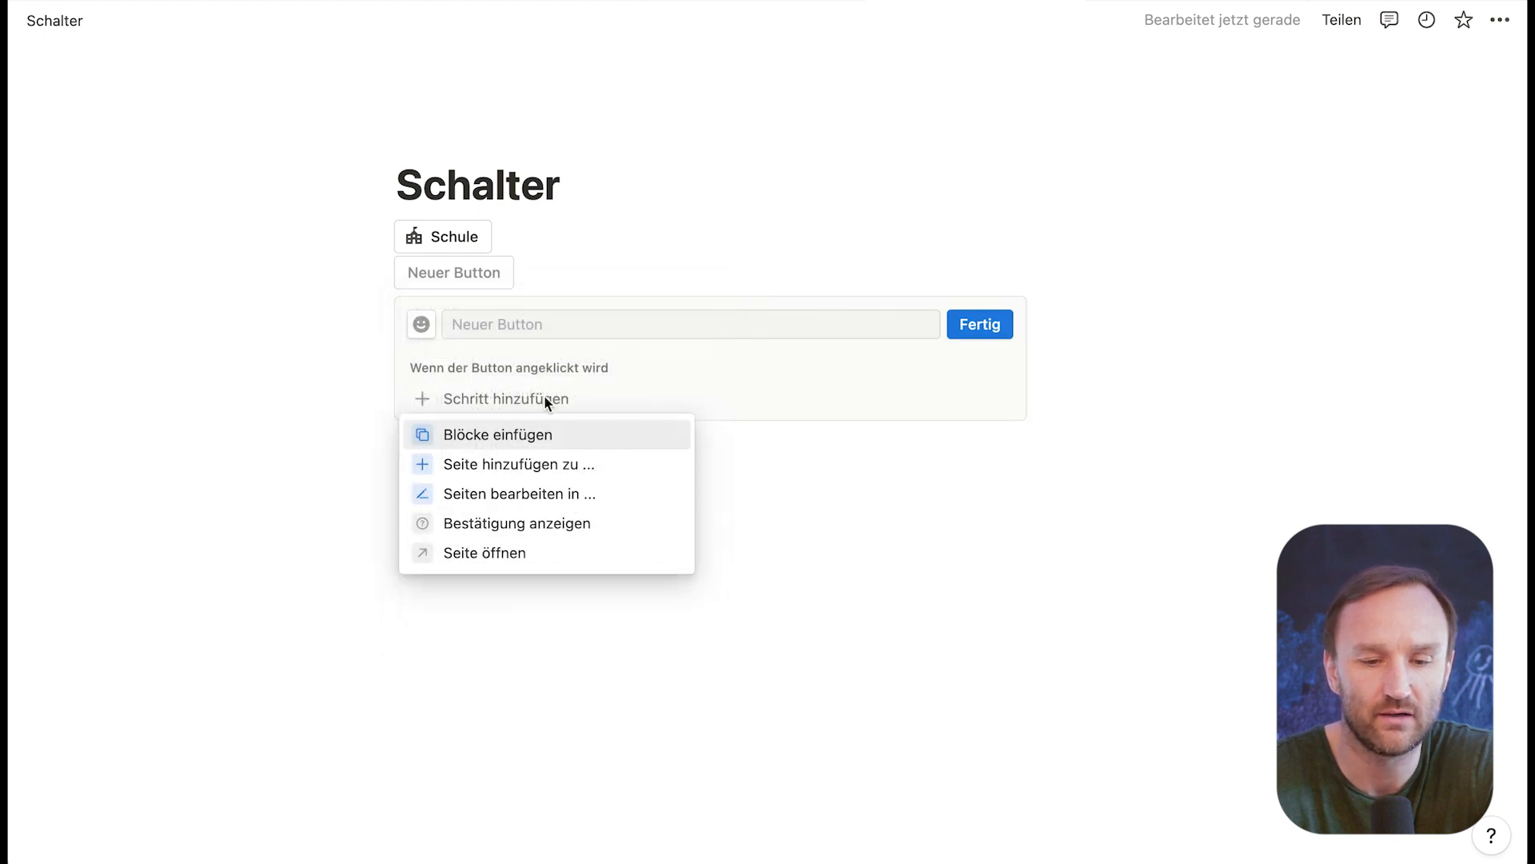
left_click(488, 551)
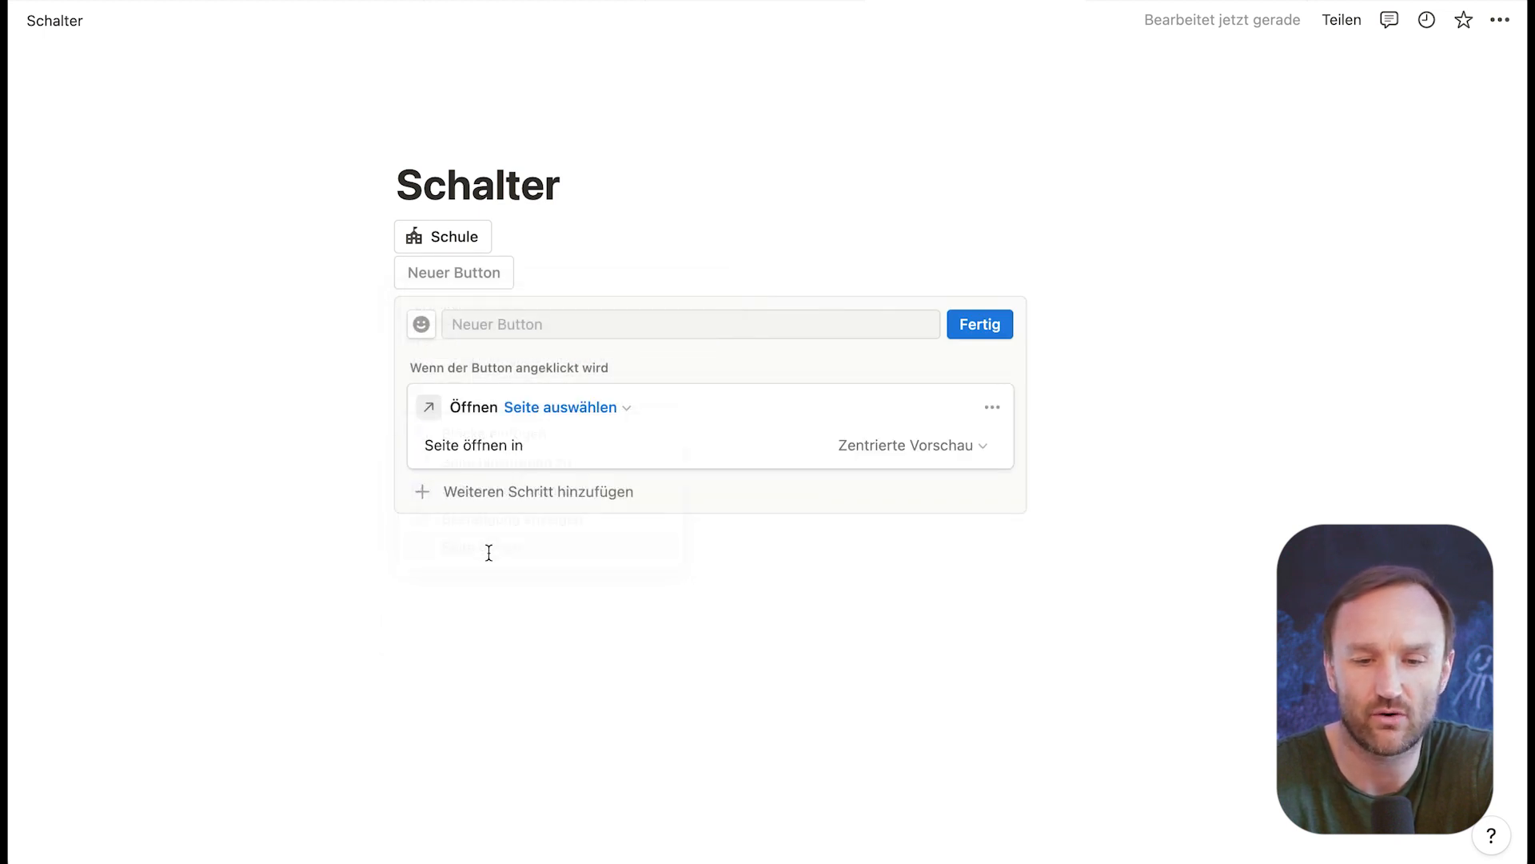
left_click(615, 406)
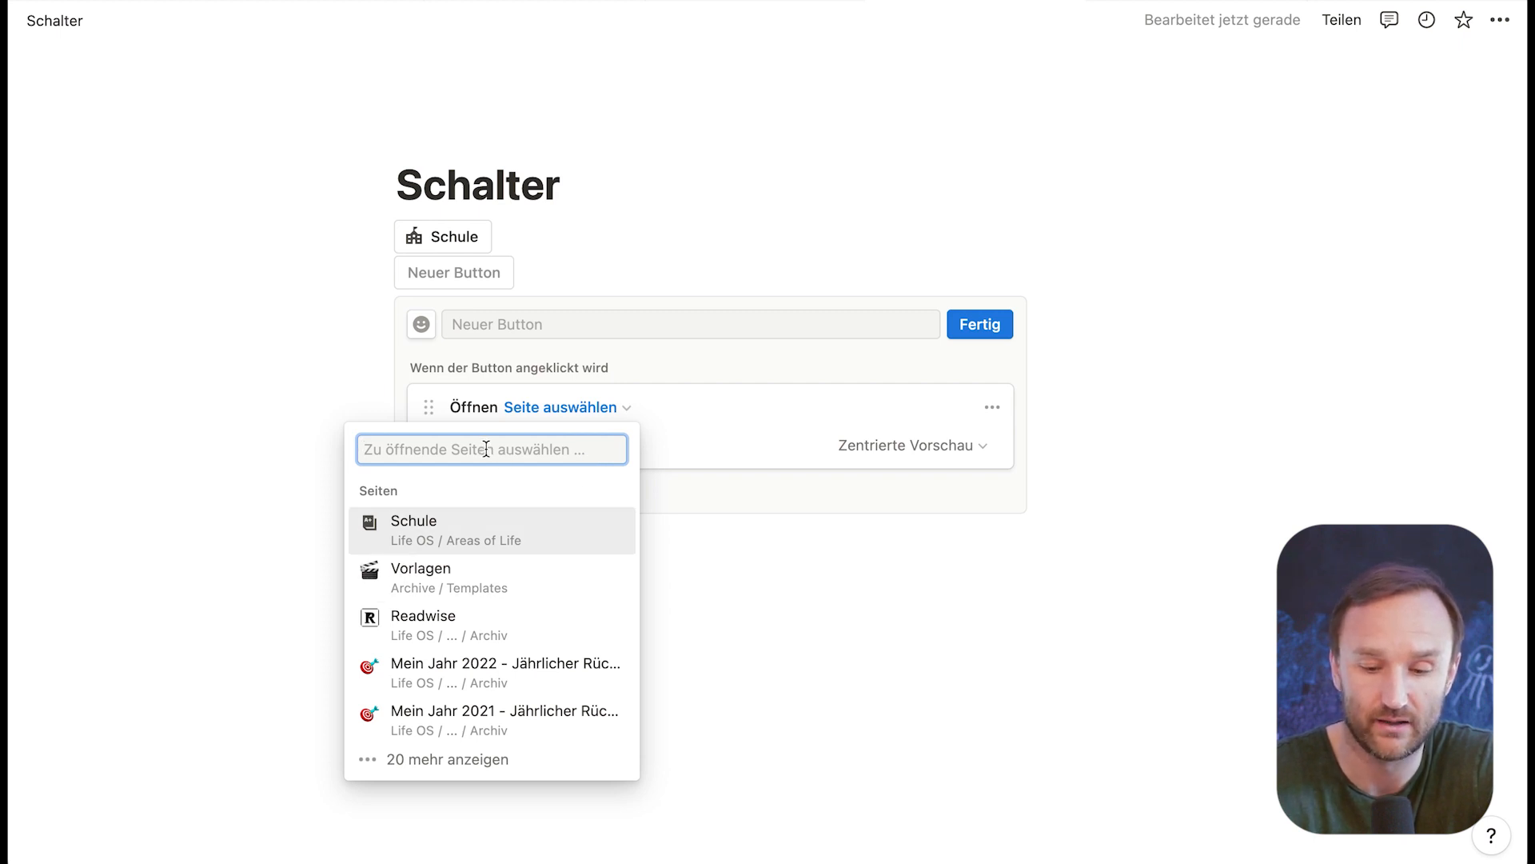
type("wissen")
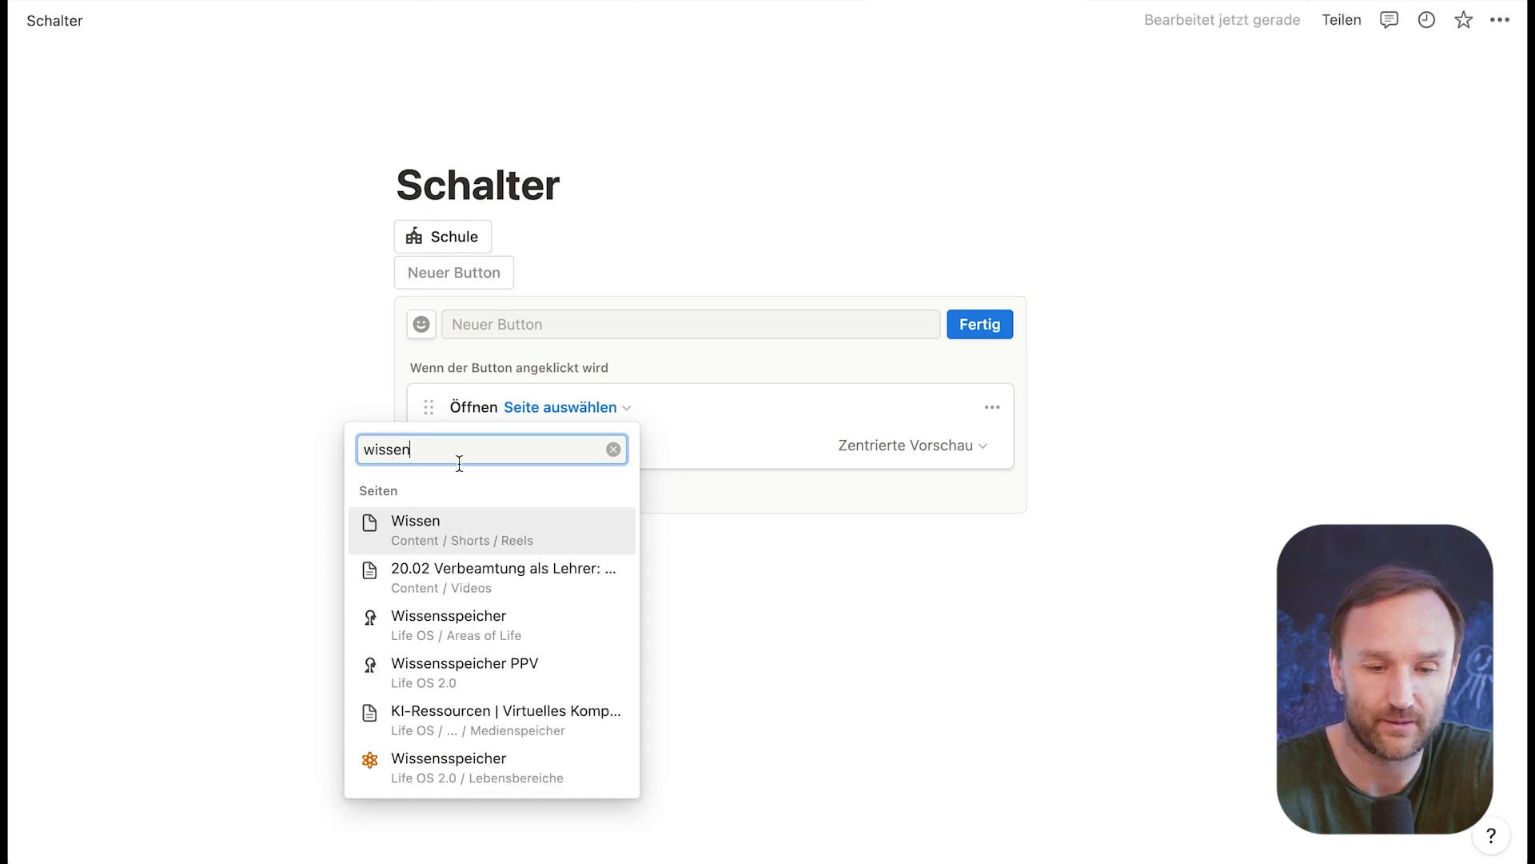
left_click(416, 617)
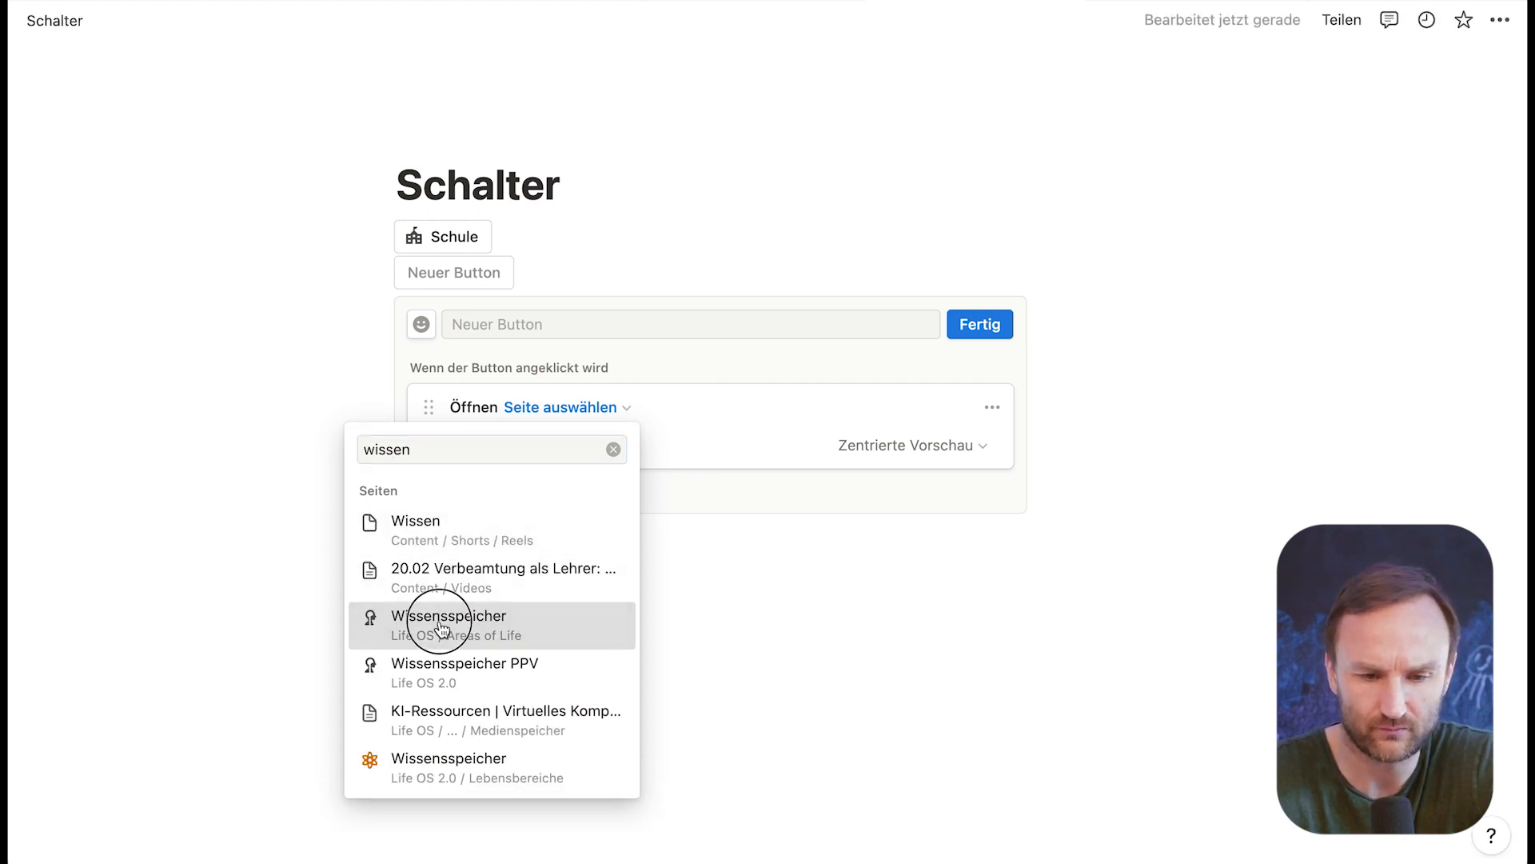
Step: Name the second button "Wissenspeicher" and give it the eye icon
left_click(562, 324)
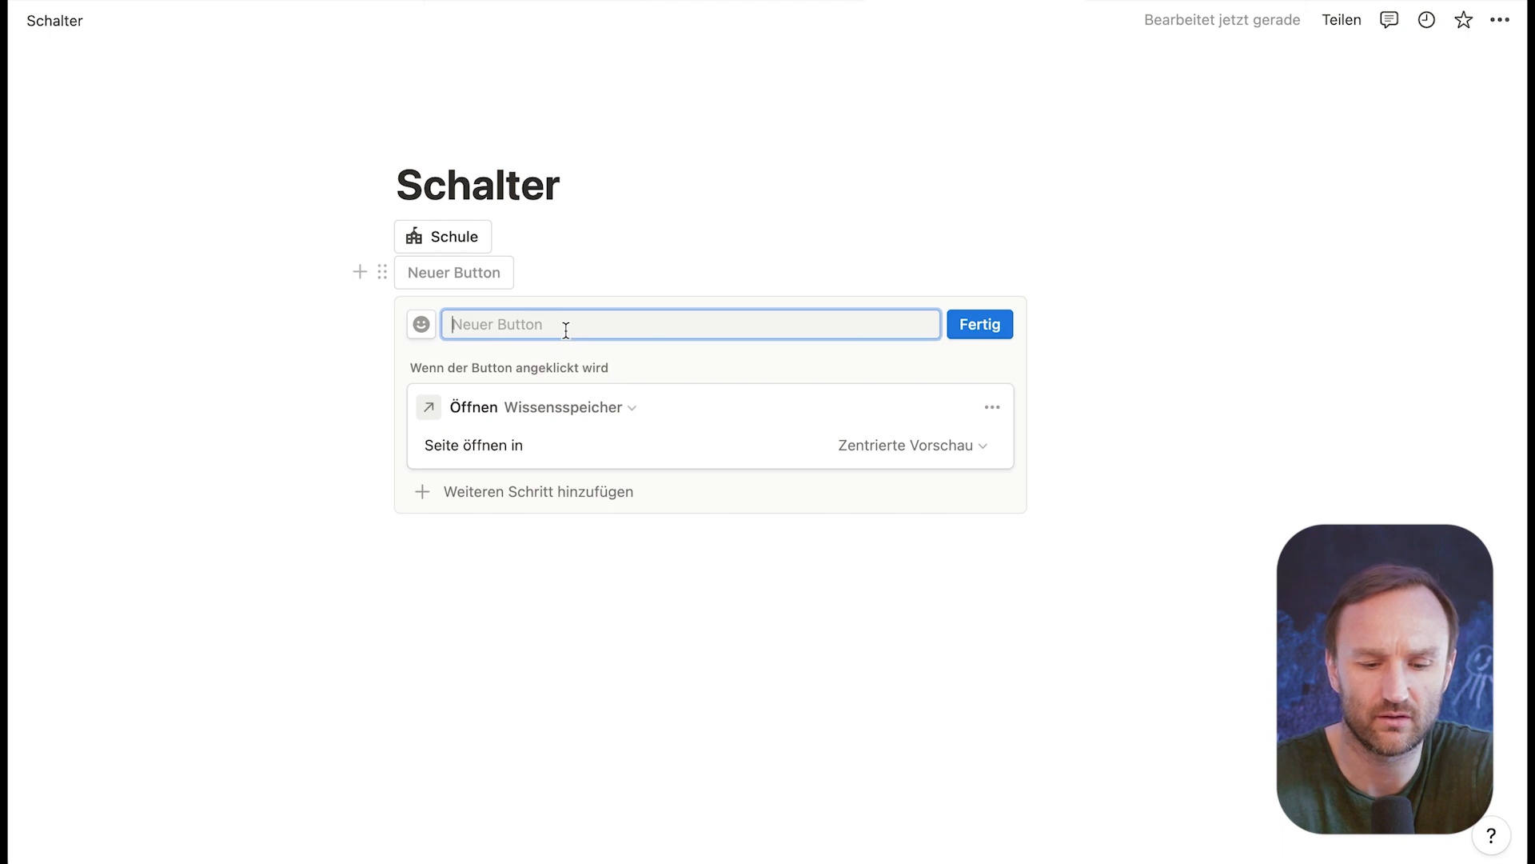
type("Wissenspeichjer")
key("BackSpace")
key("BackSpace")
type("r")
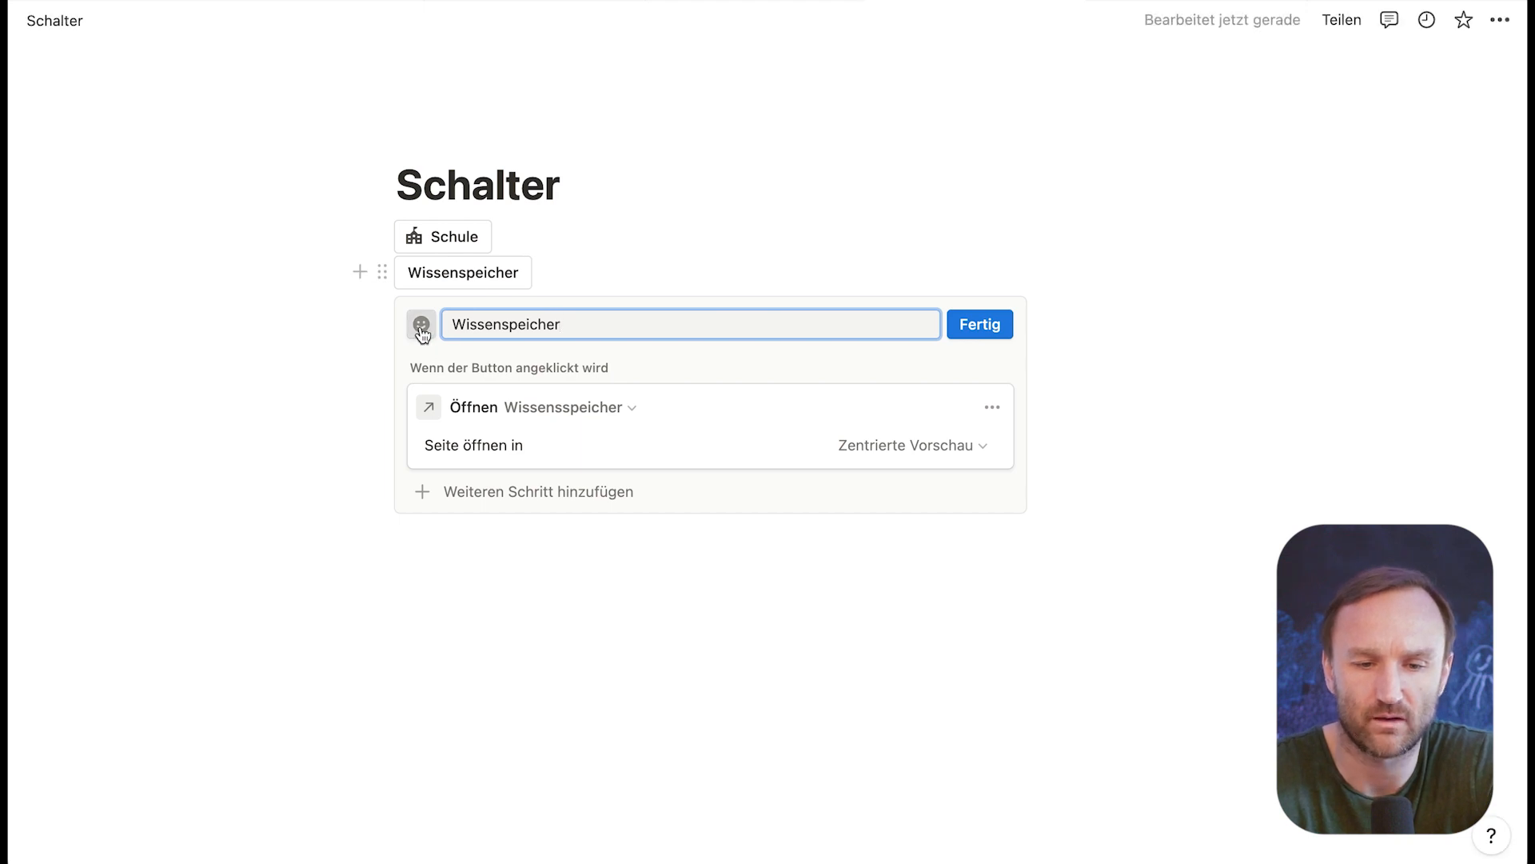
left_click(421, 323)
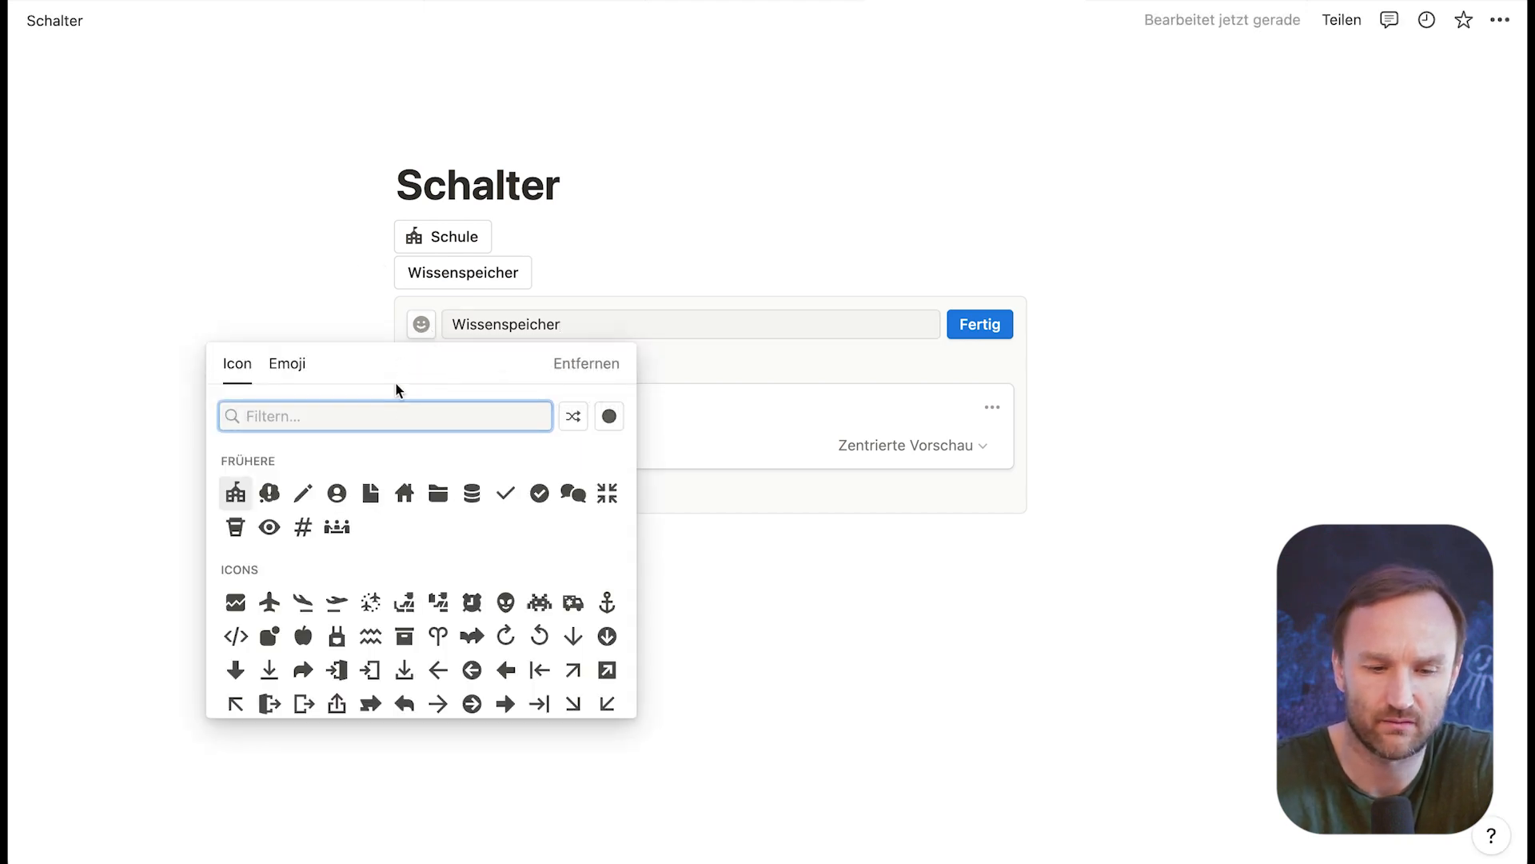
left_click(269, 525)
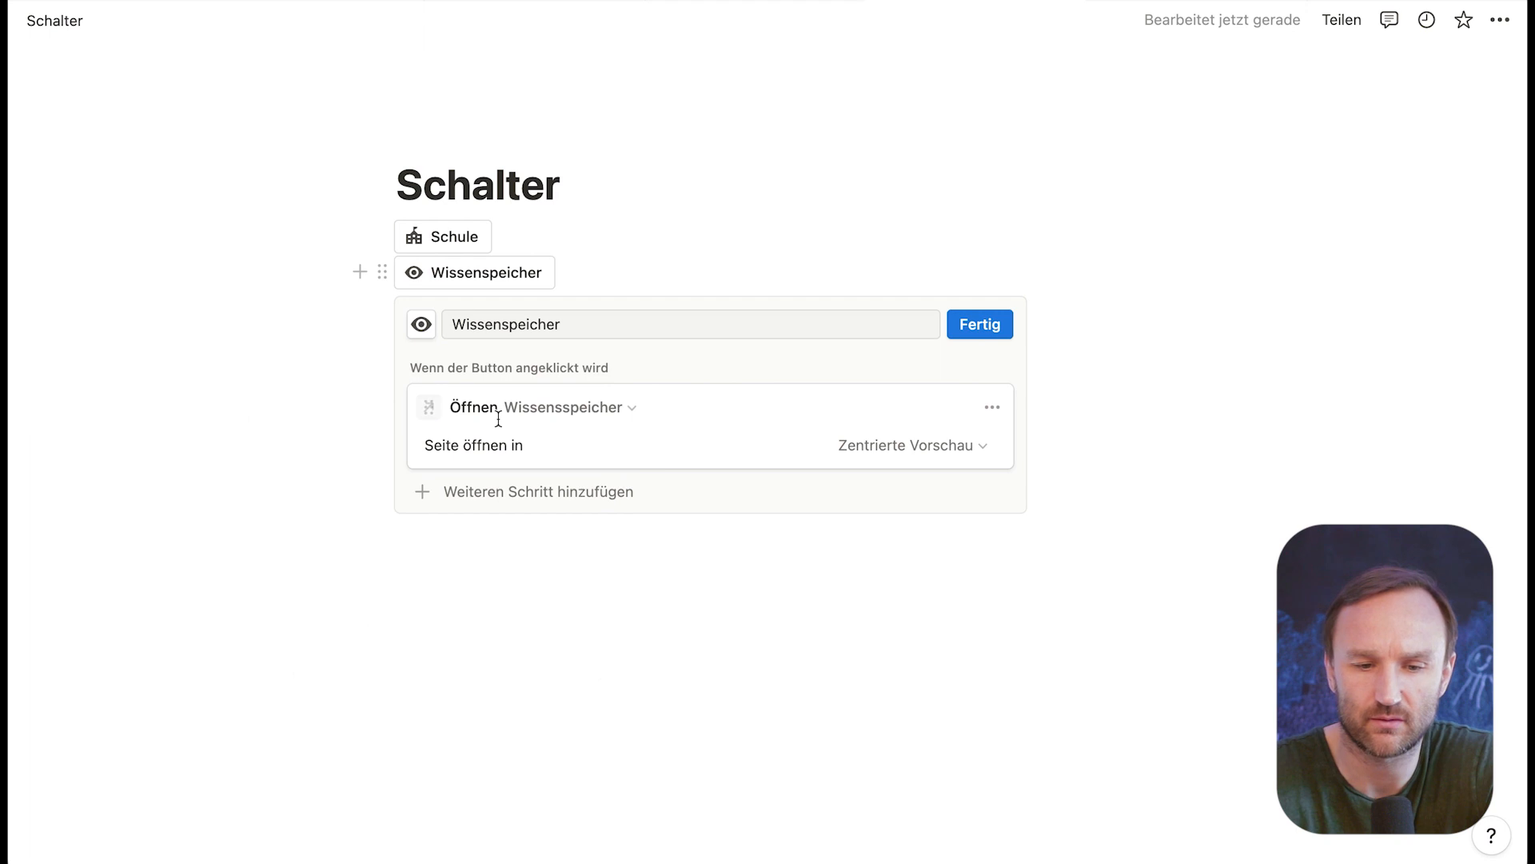
Step: Set the Wissenspeicher button to open its page as "Ganze Seite" and finish its setup
left_click(903, 448)
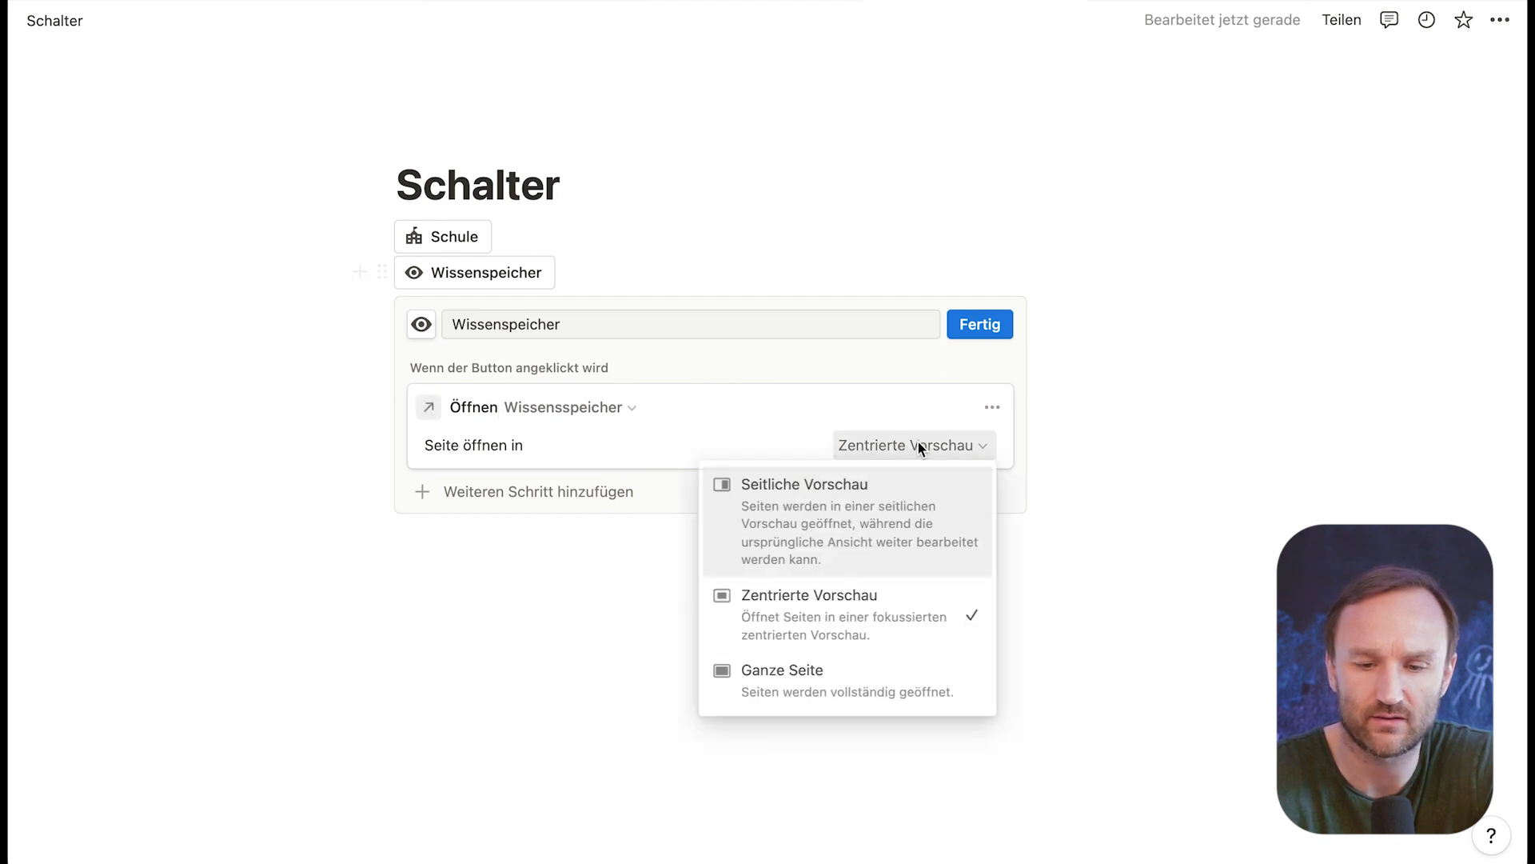
left_click(822, 685)
left_click(992, 321)
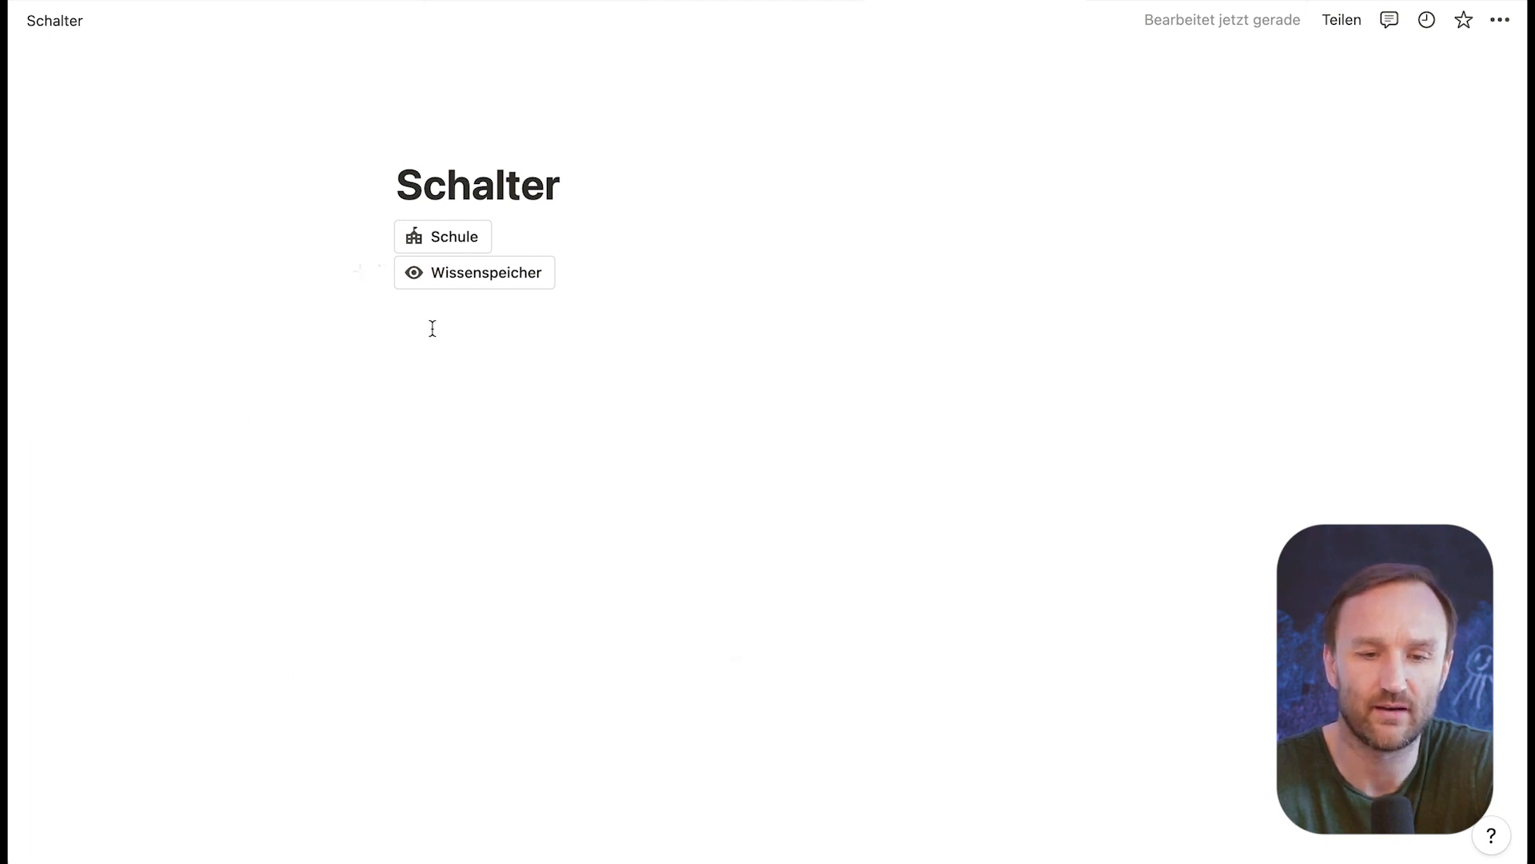
Step: Place the Wissenspeicher button in a column directly before the Schule button and run it to test its page link
left_click(383, 274)
left_click_drag(383, 273, 374, 233)
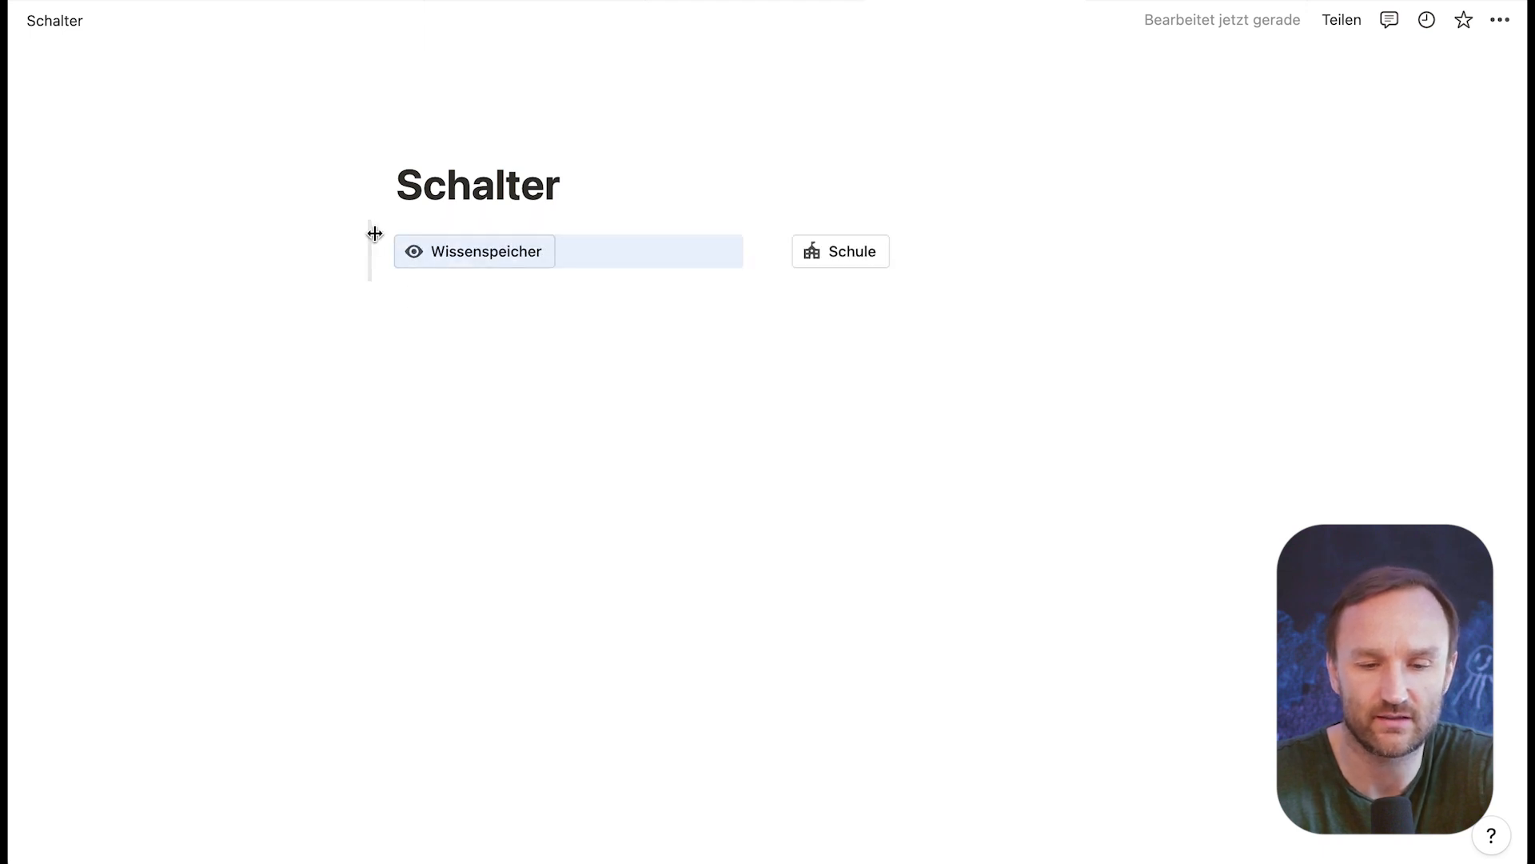
left_click(547, 372)
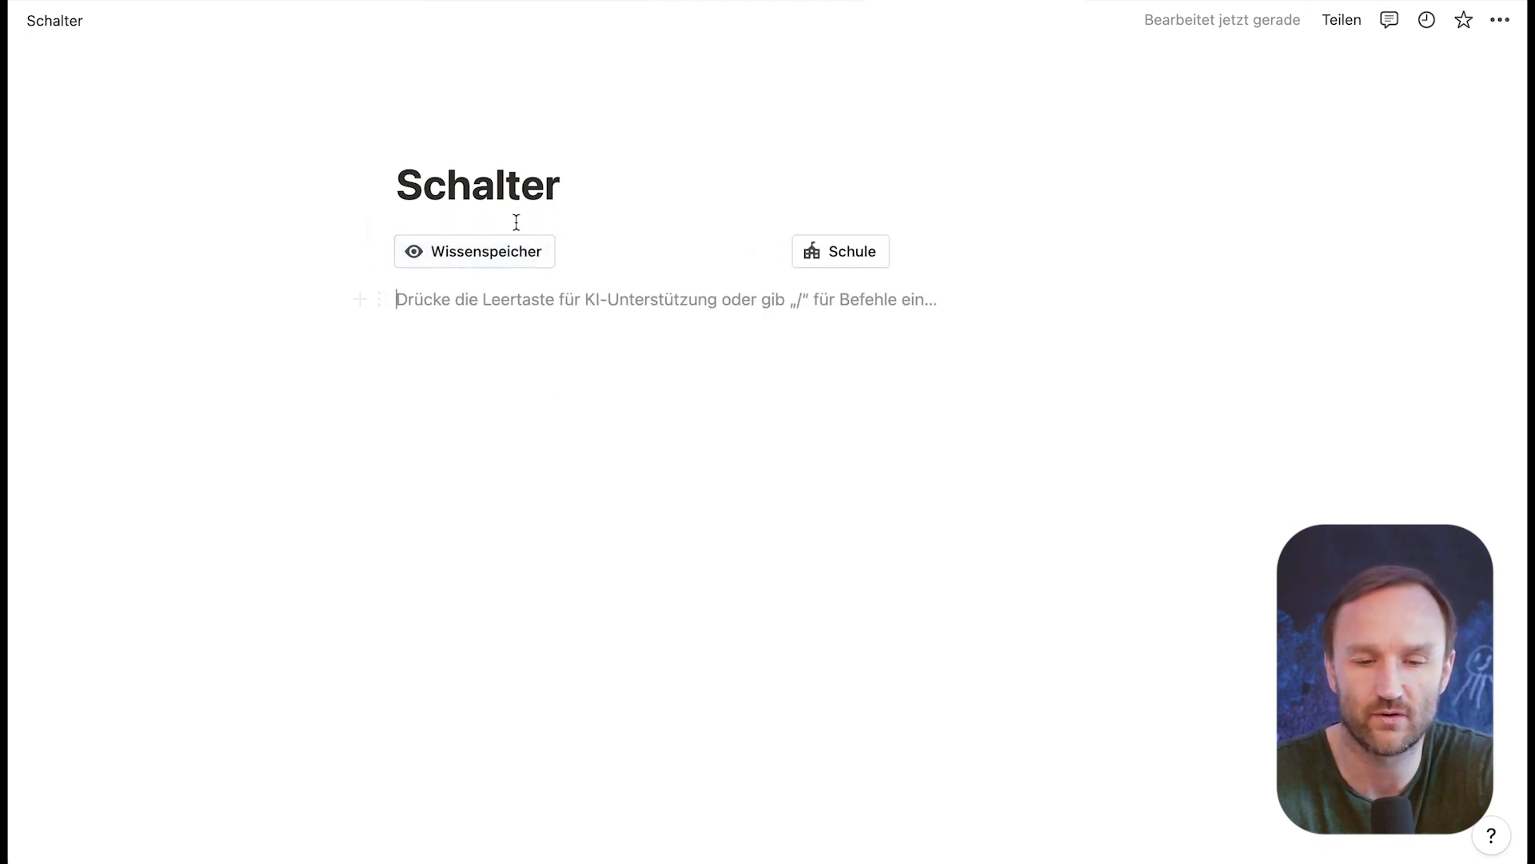
left_click(475, 251)
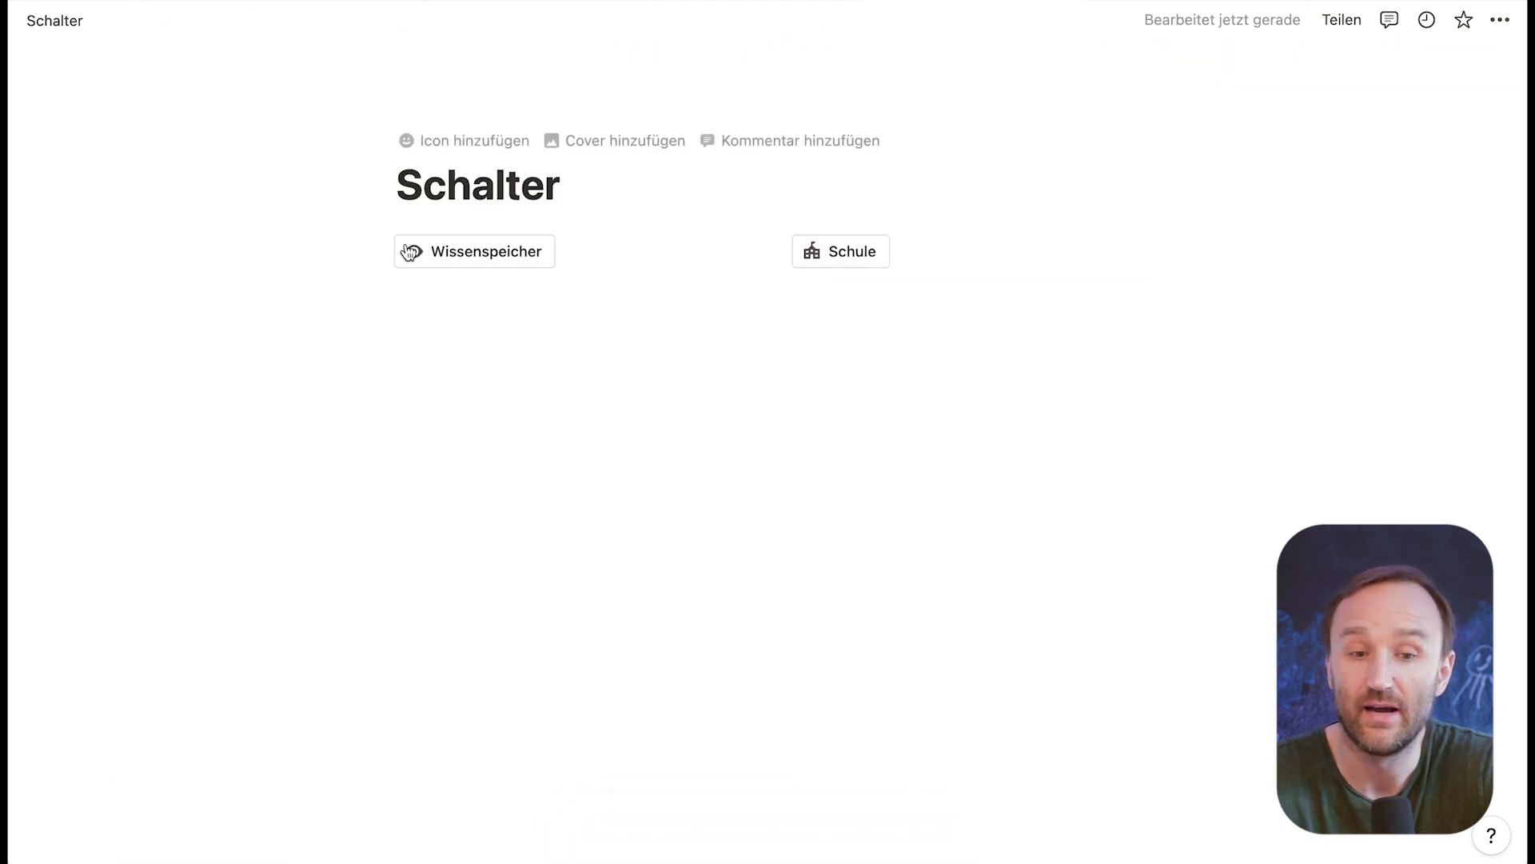
Step: Insert a third button block in the empty line below the two-column button row
left_click(408, 298)
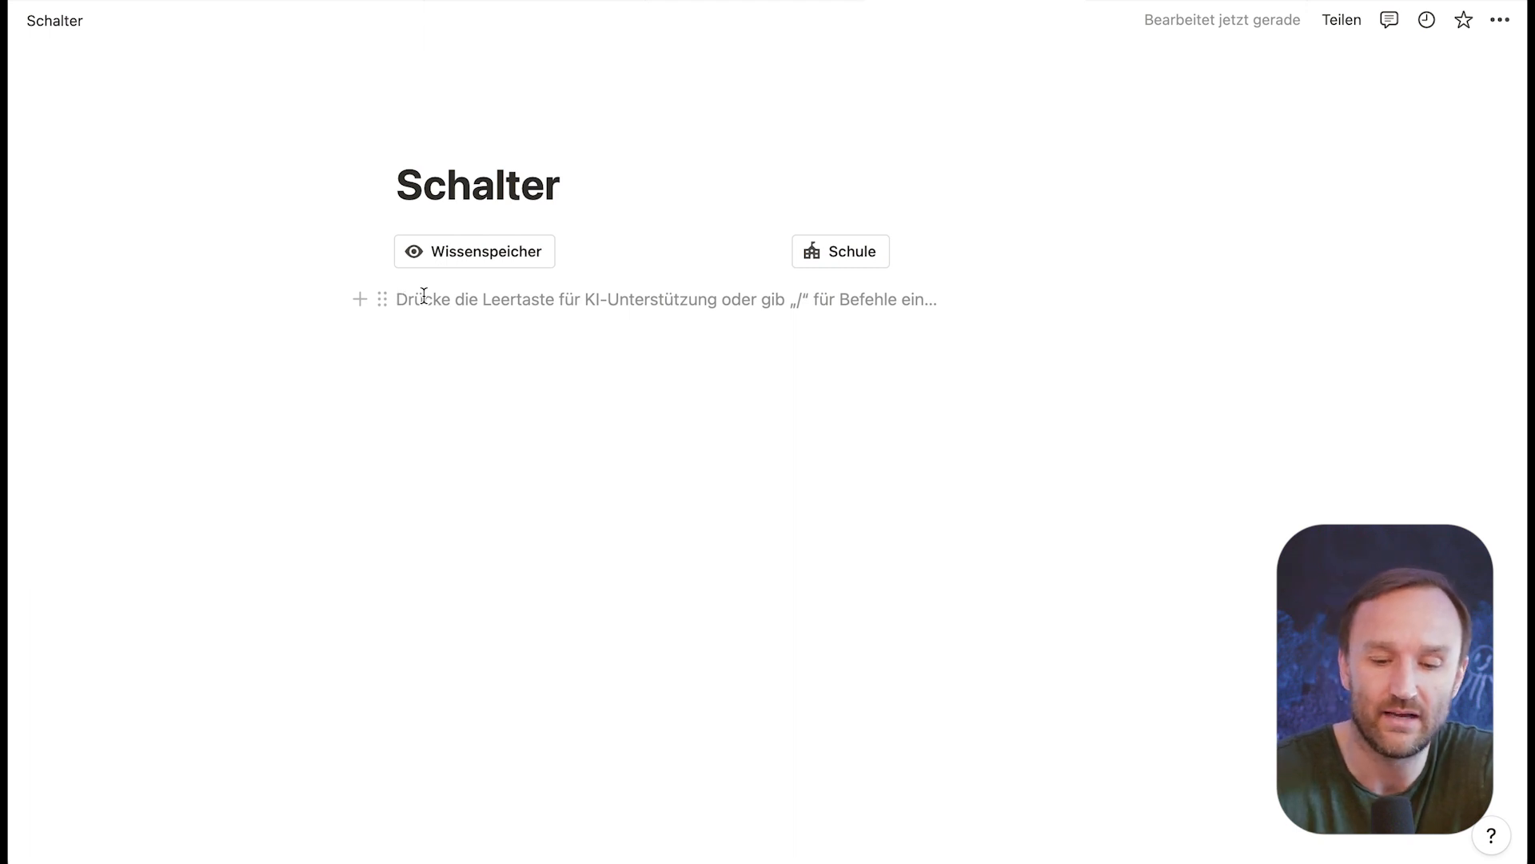
type("/schl")
key("BackSpace")
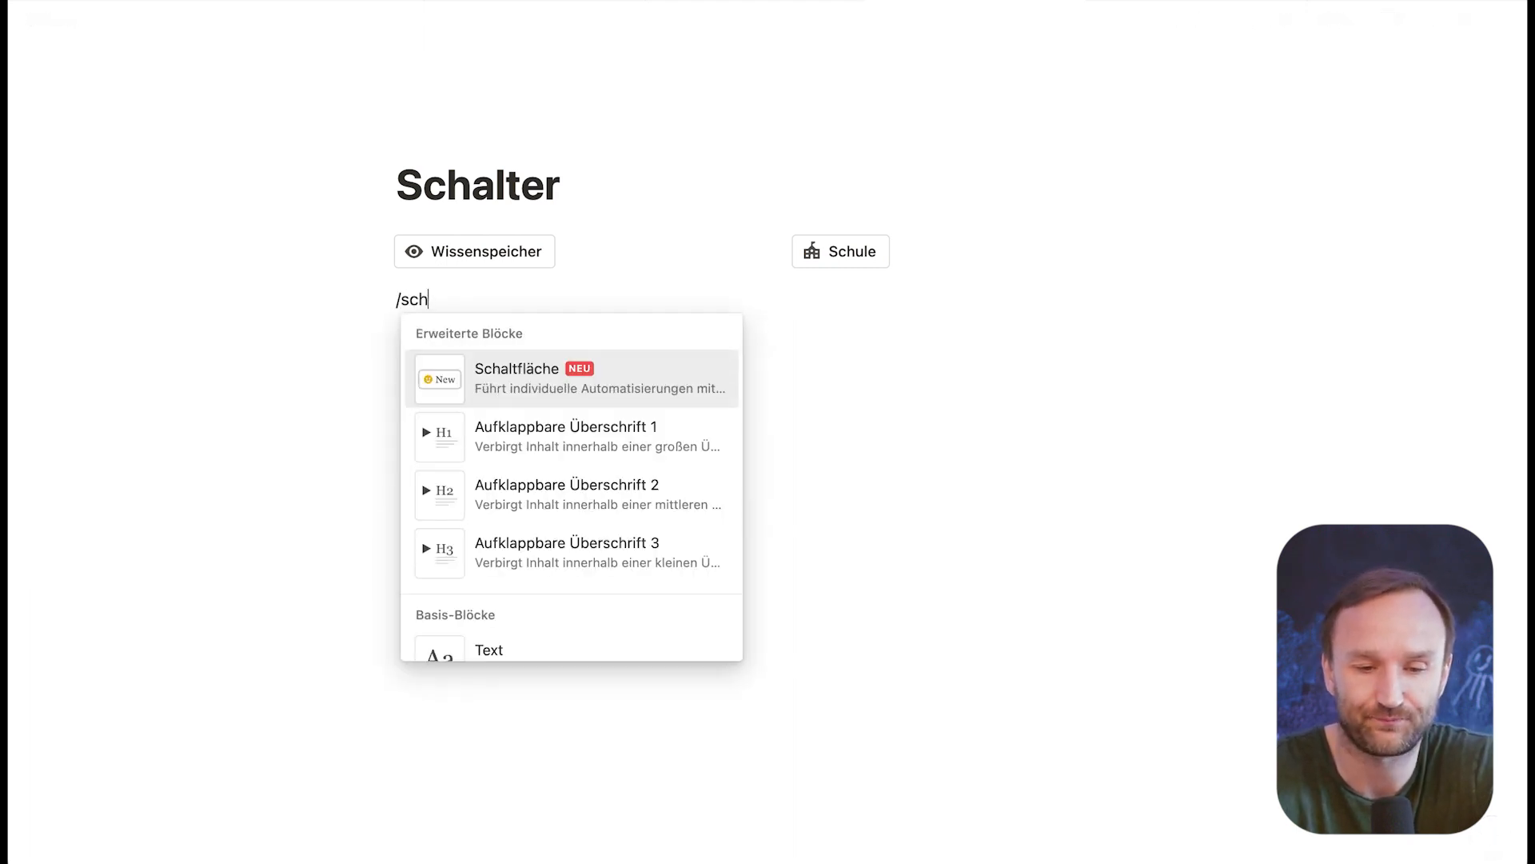
left_click(515, 375)
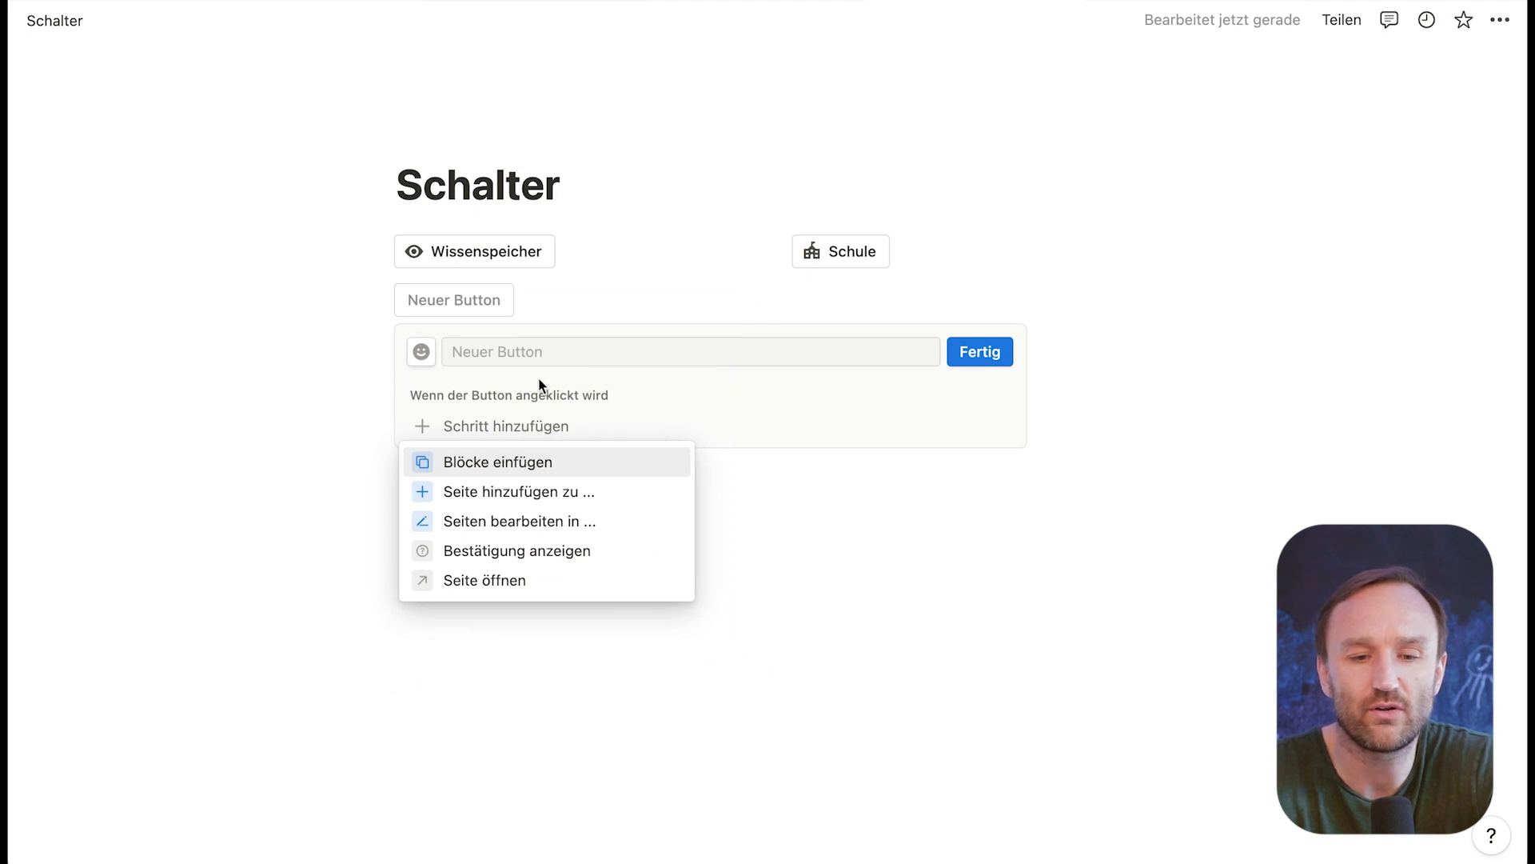
Step: Set the new button to insert blocks below it, name it "tägliche aufgaben" and give it the database icon
left_click(483, 471)
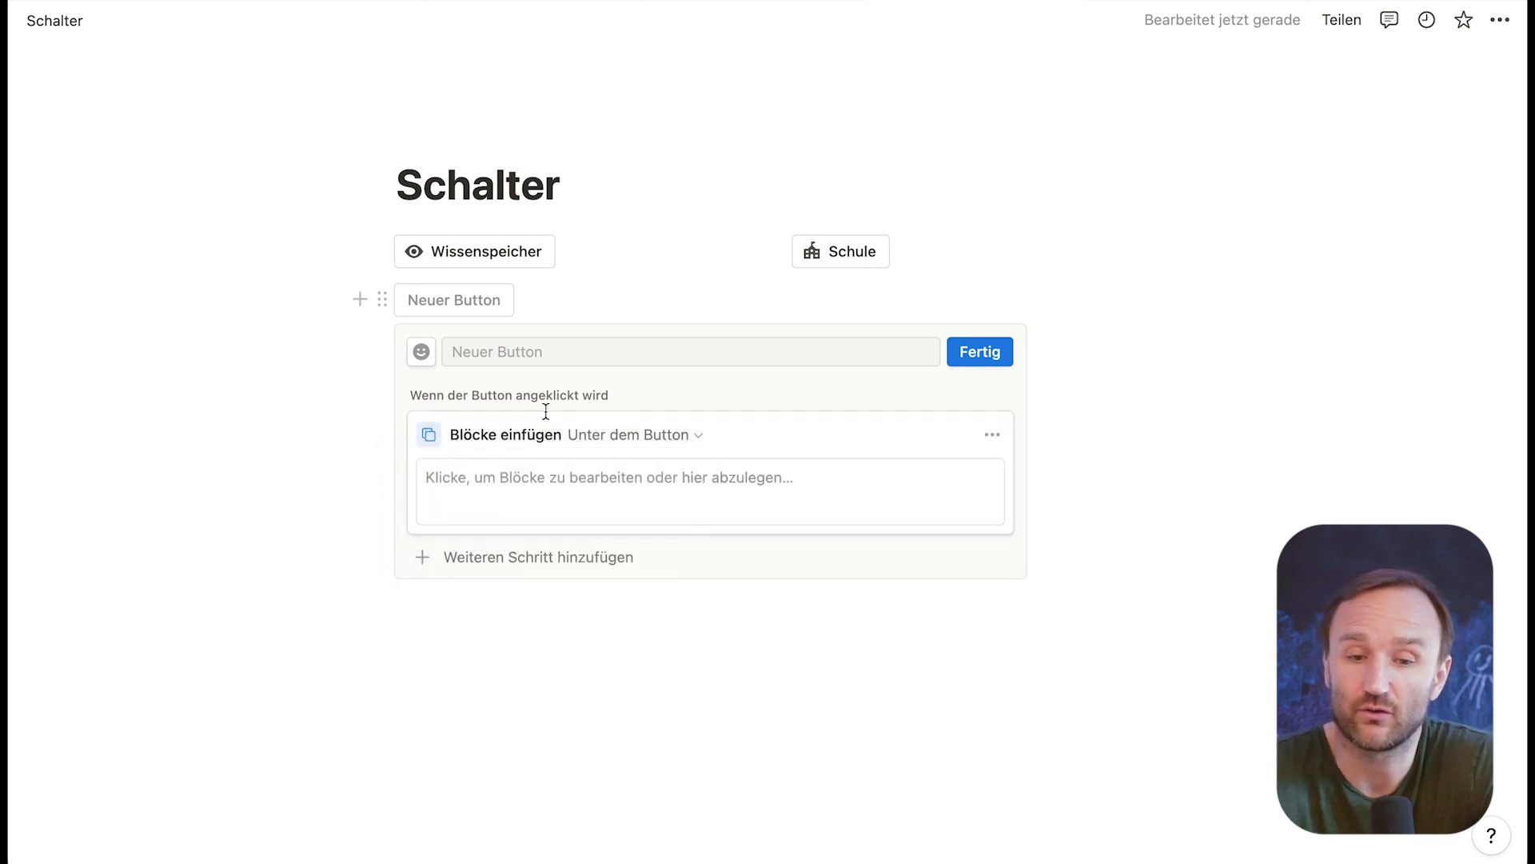
left_click(527, 355)
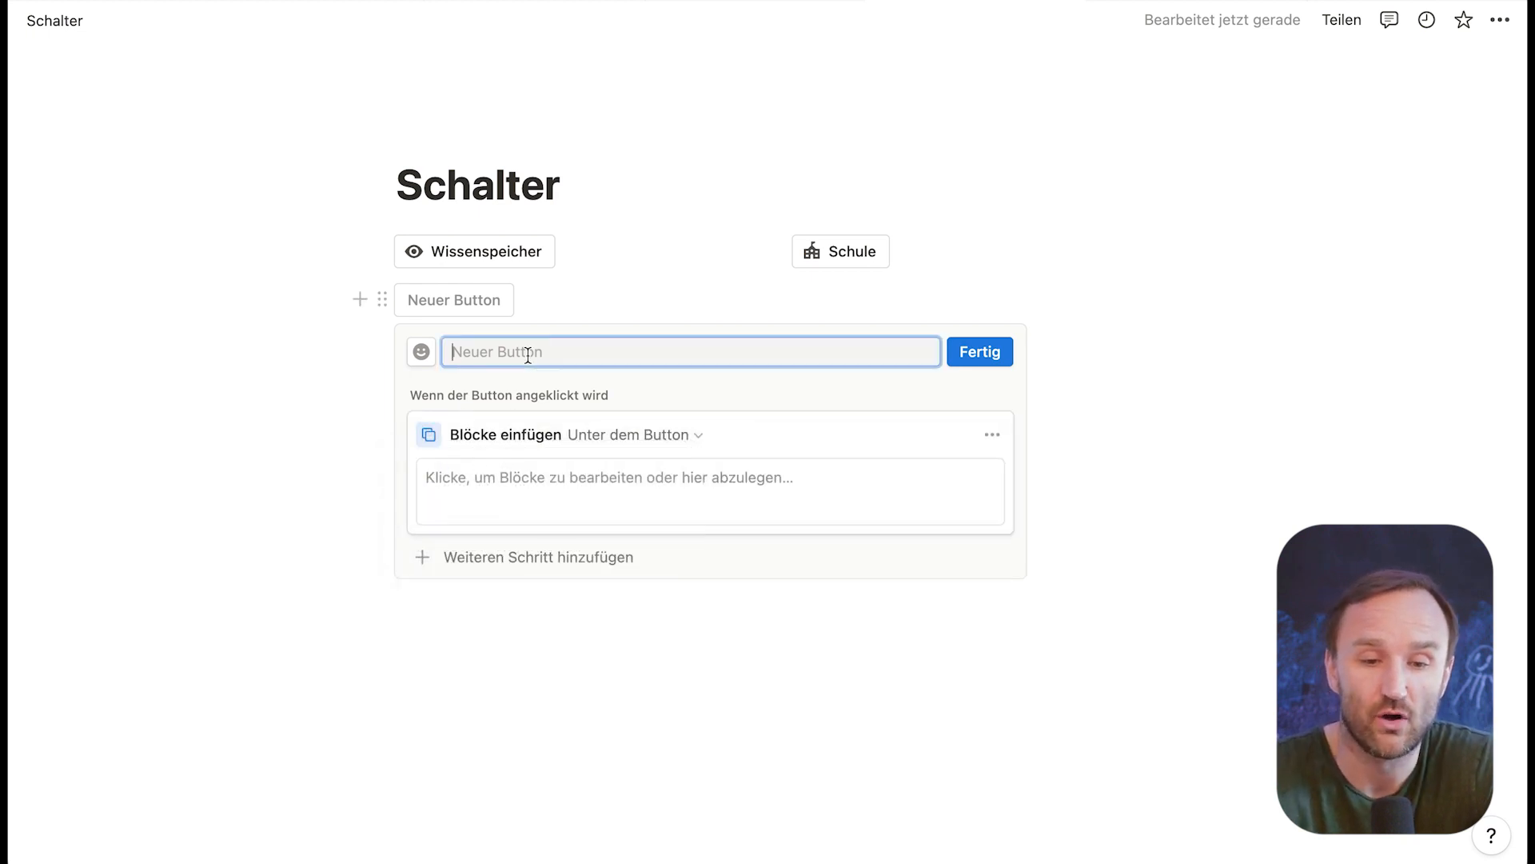
type("täg")
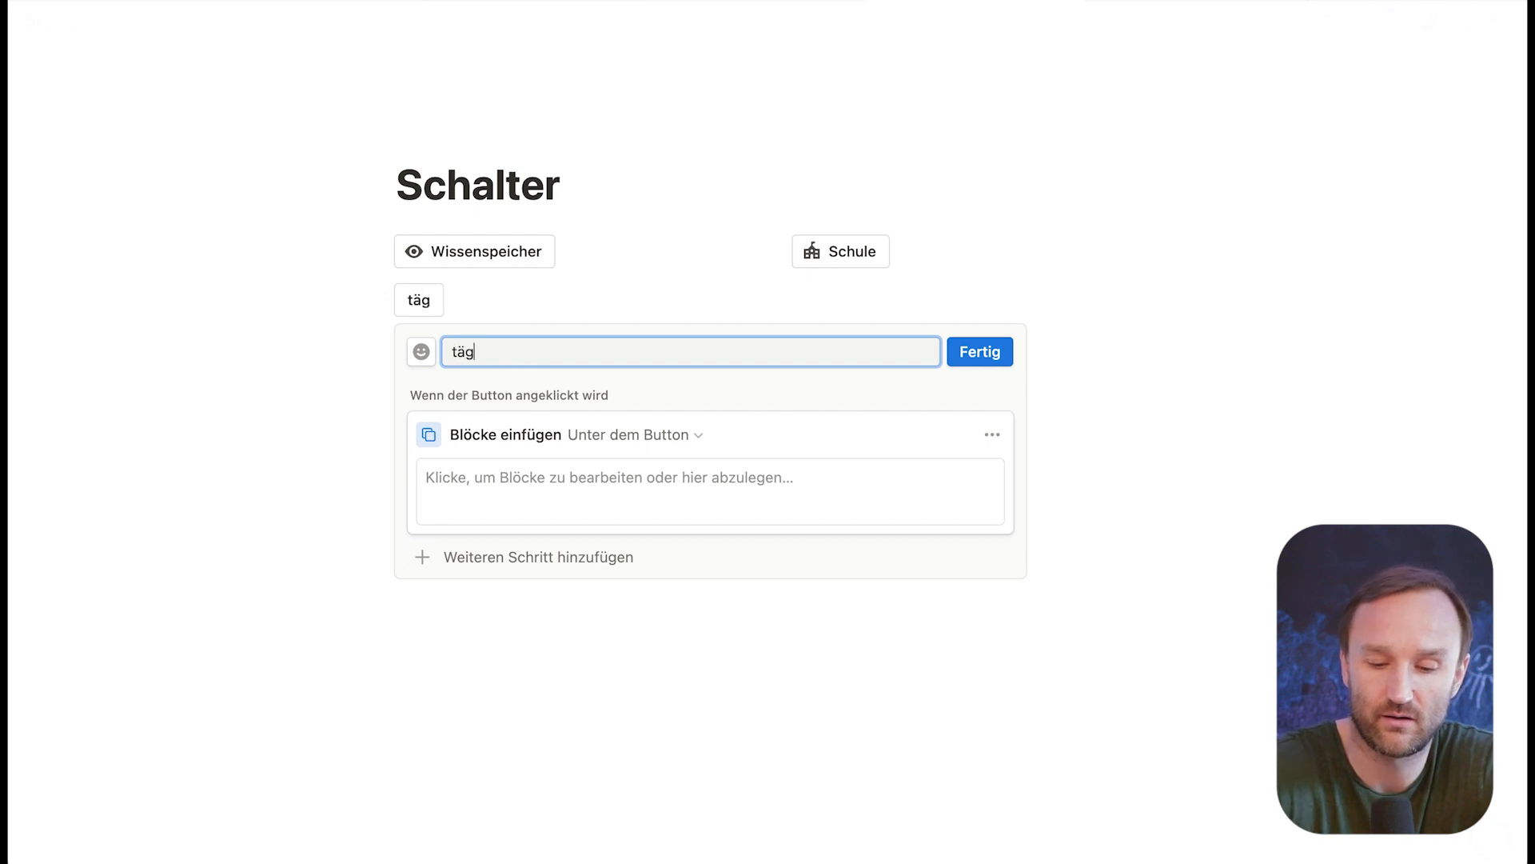
type("liche aufgaben")
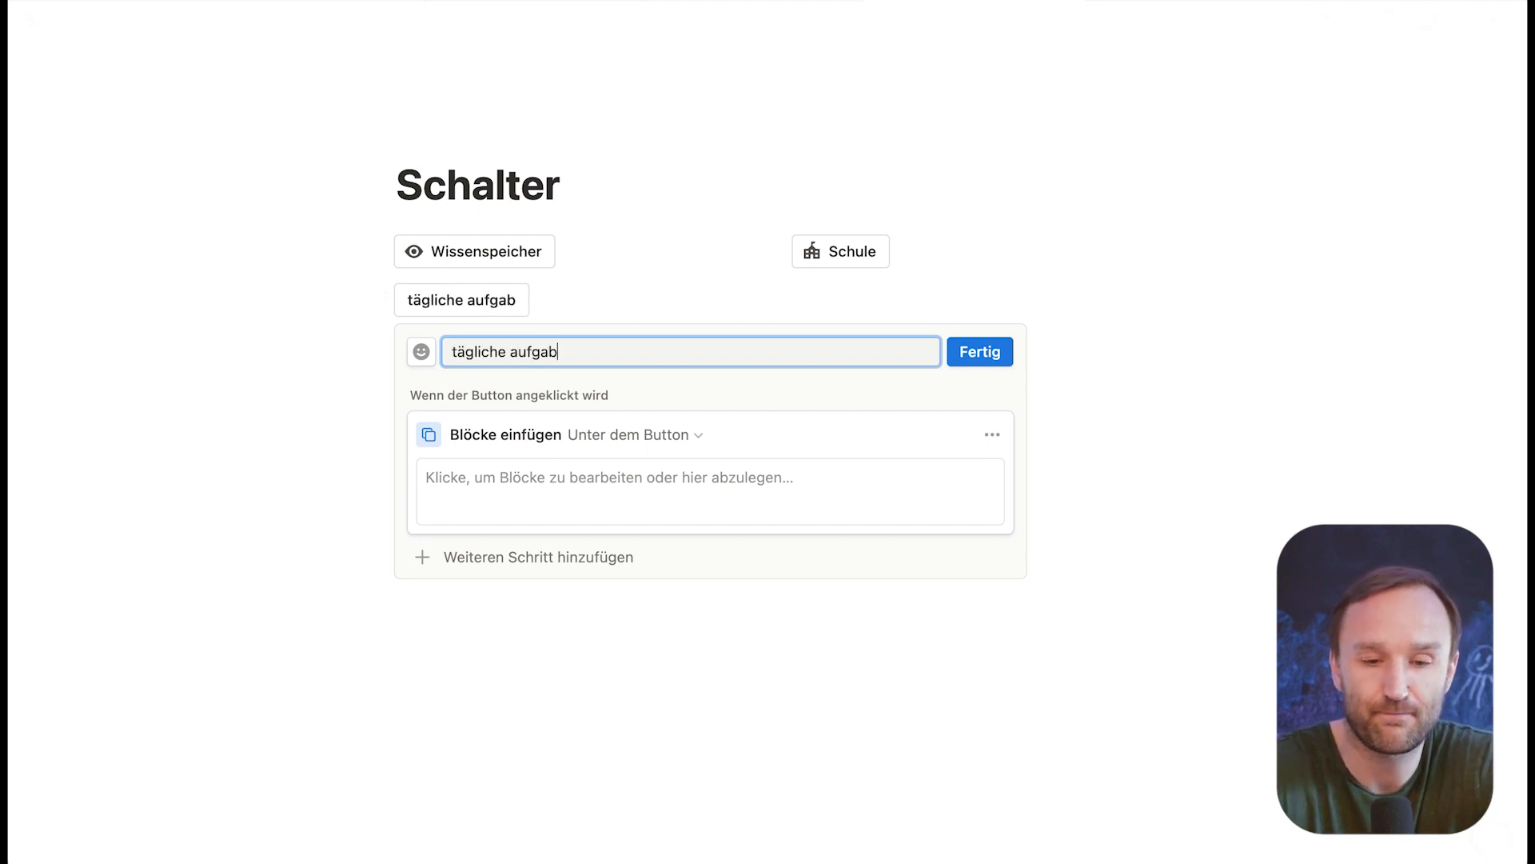
left_click(421, 351)
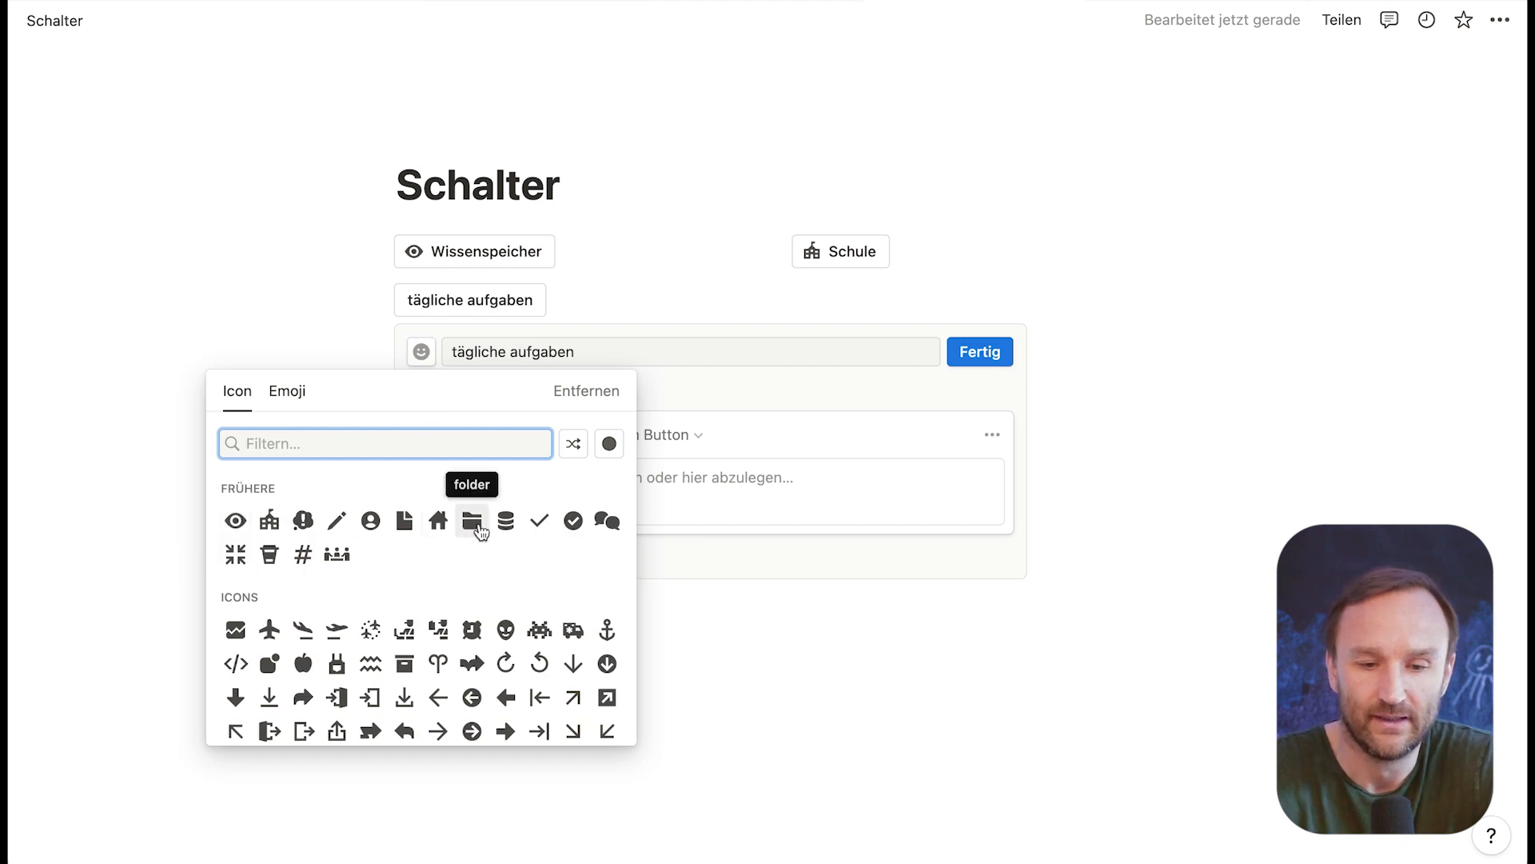
left_click(505, 520)
Step: Fill the button's inserted blocks with the to-dos "3 L Wasser trinken", "Noten geben", "Sport machen" and "meditieren", and finish its setup
left_click(555, 478)
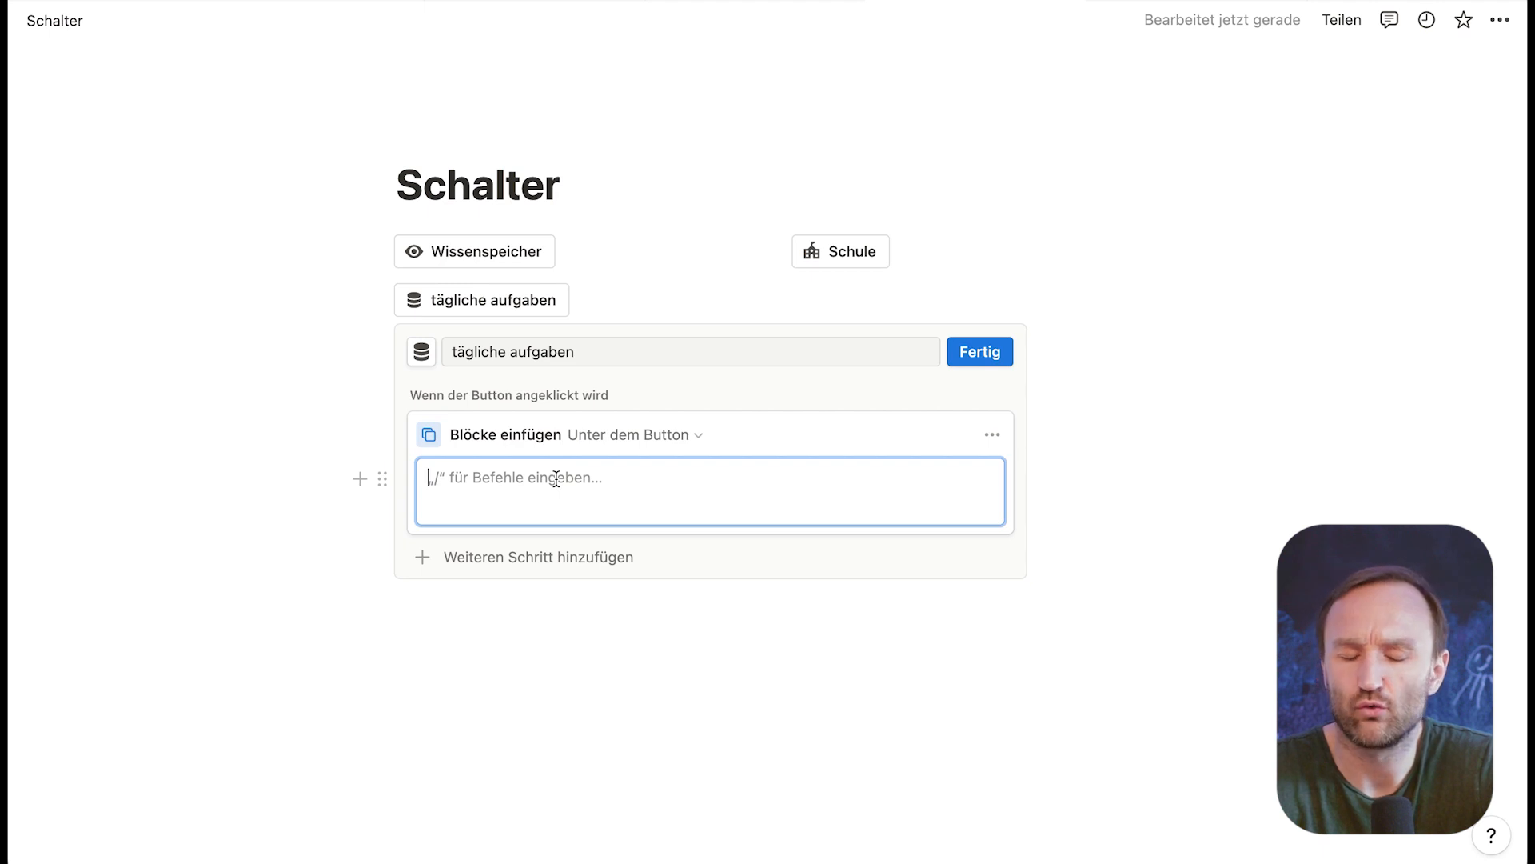
type("/to")
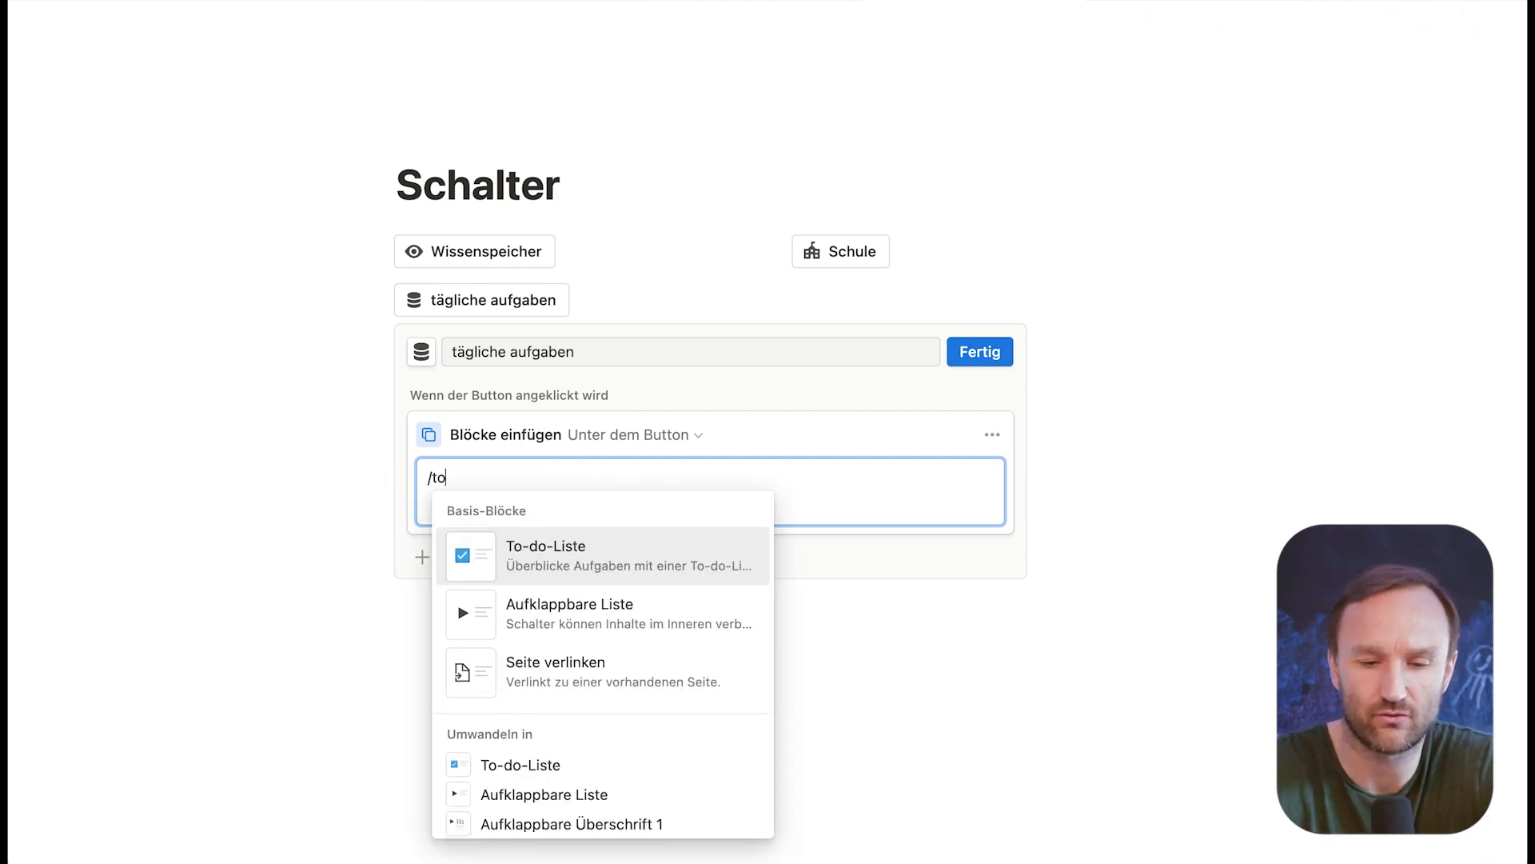
left_click(544, 550)
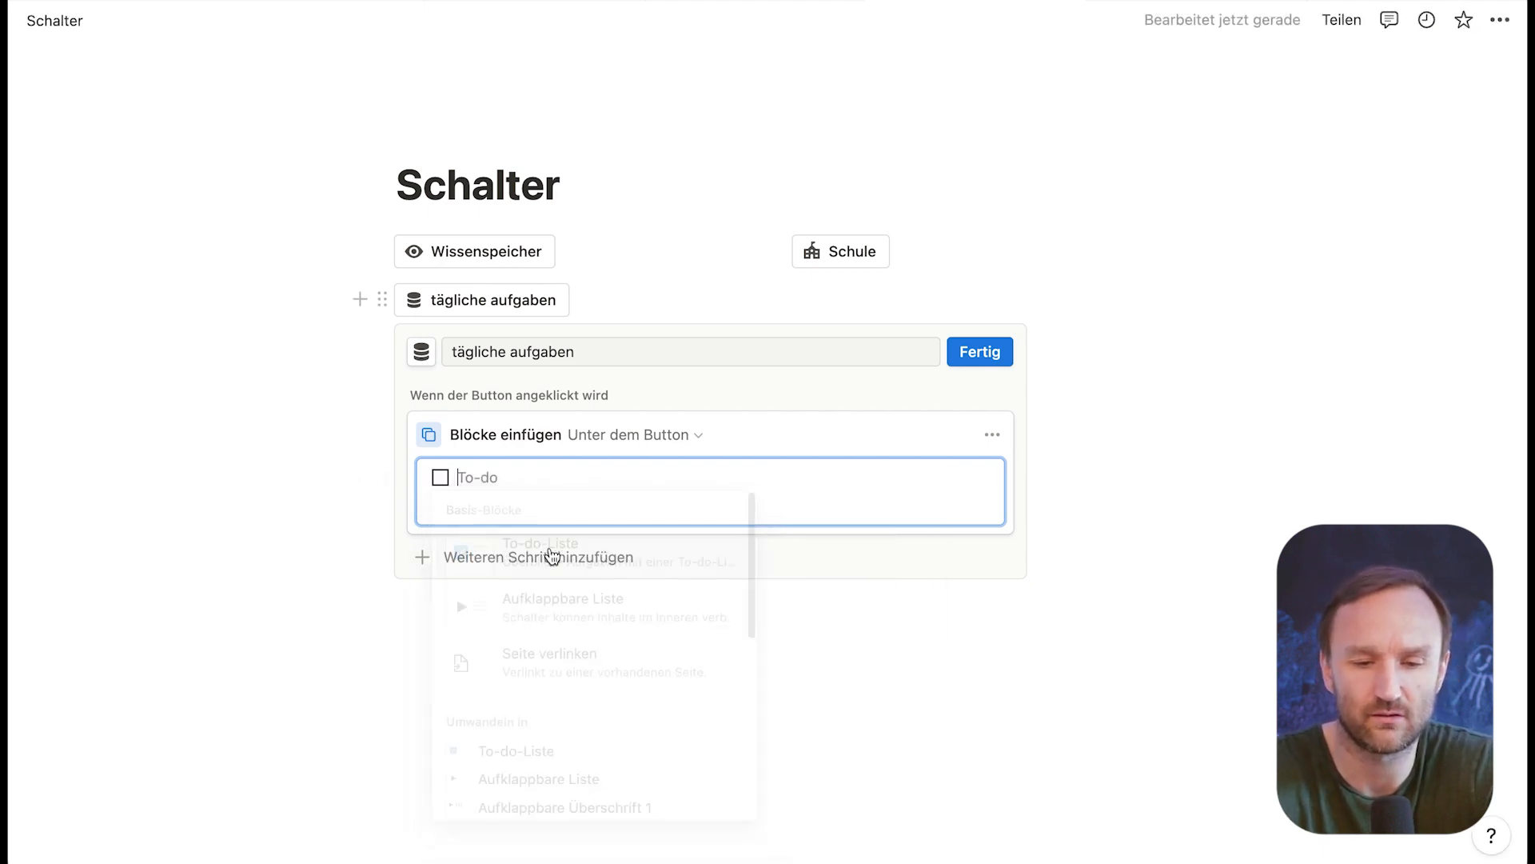
type("3 L")
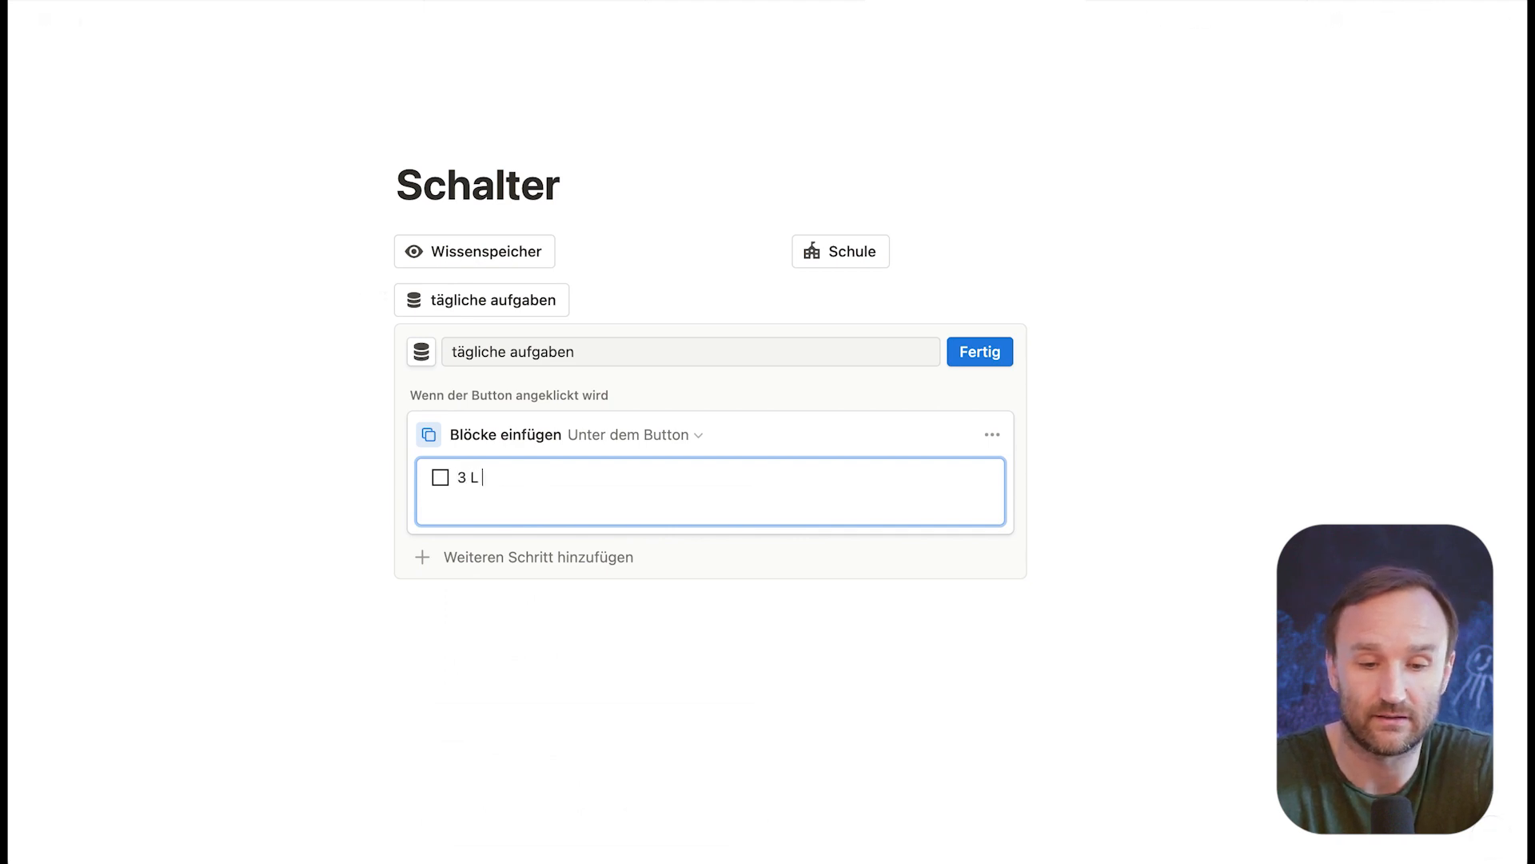
type(" Wasser trinken")
key("Return")
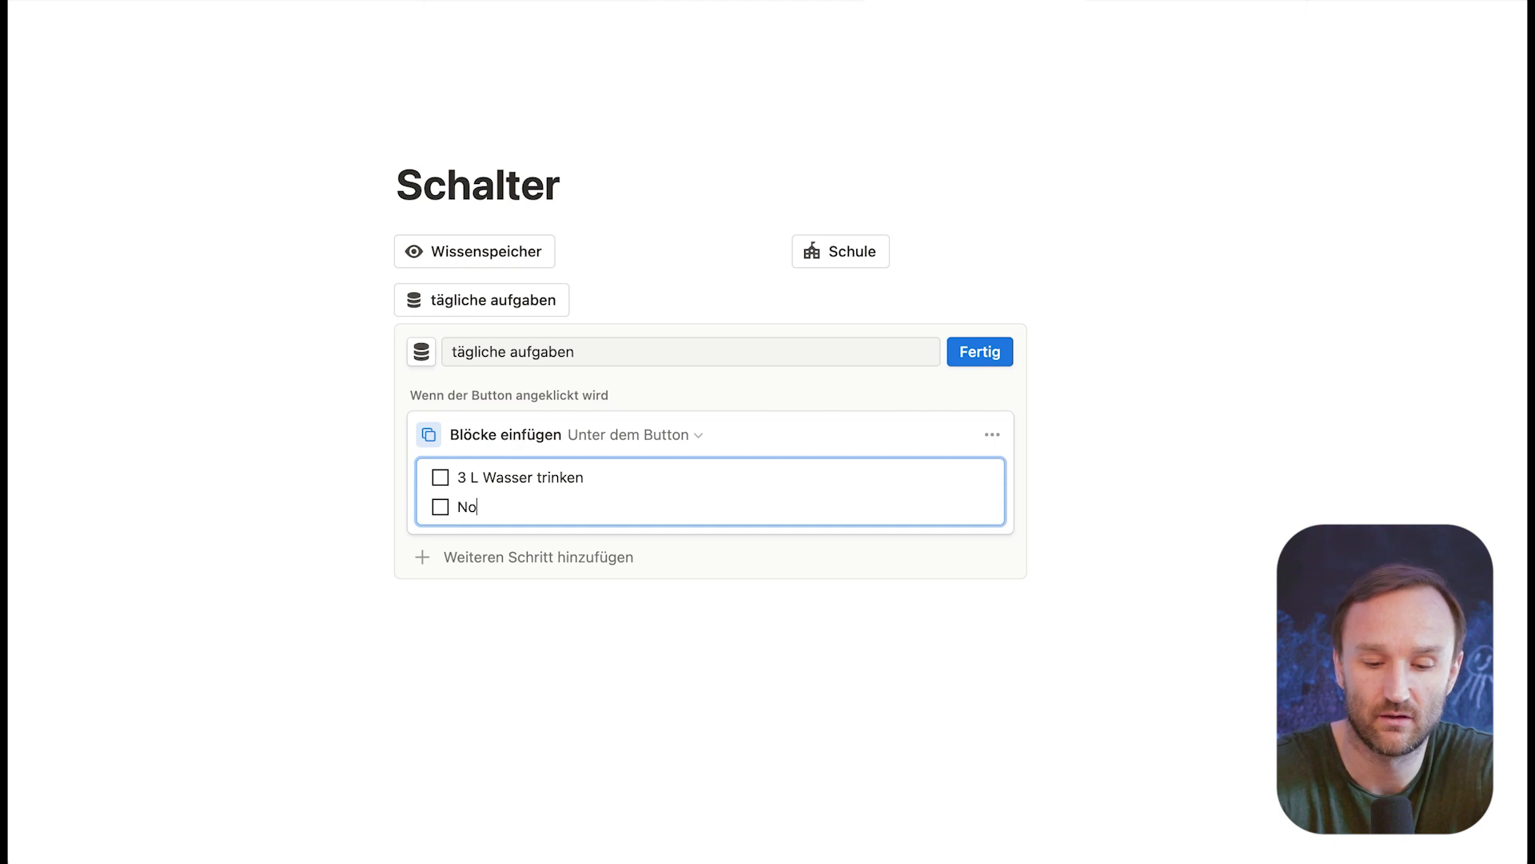
type("Noten geben")
key("Return")
type("Sop")
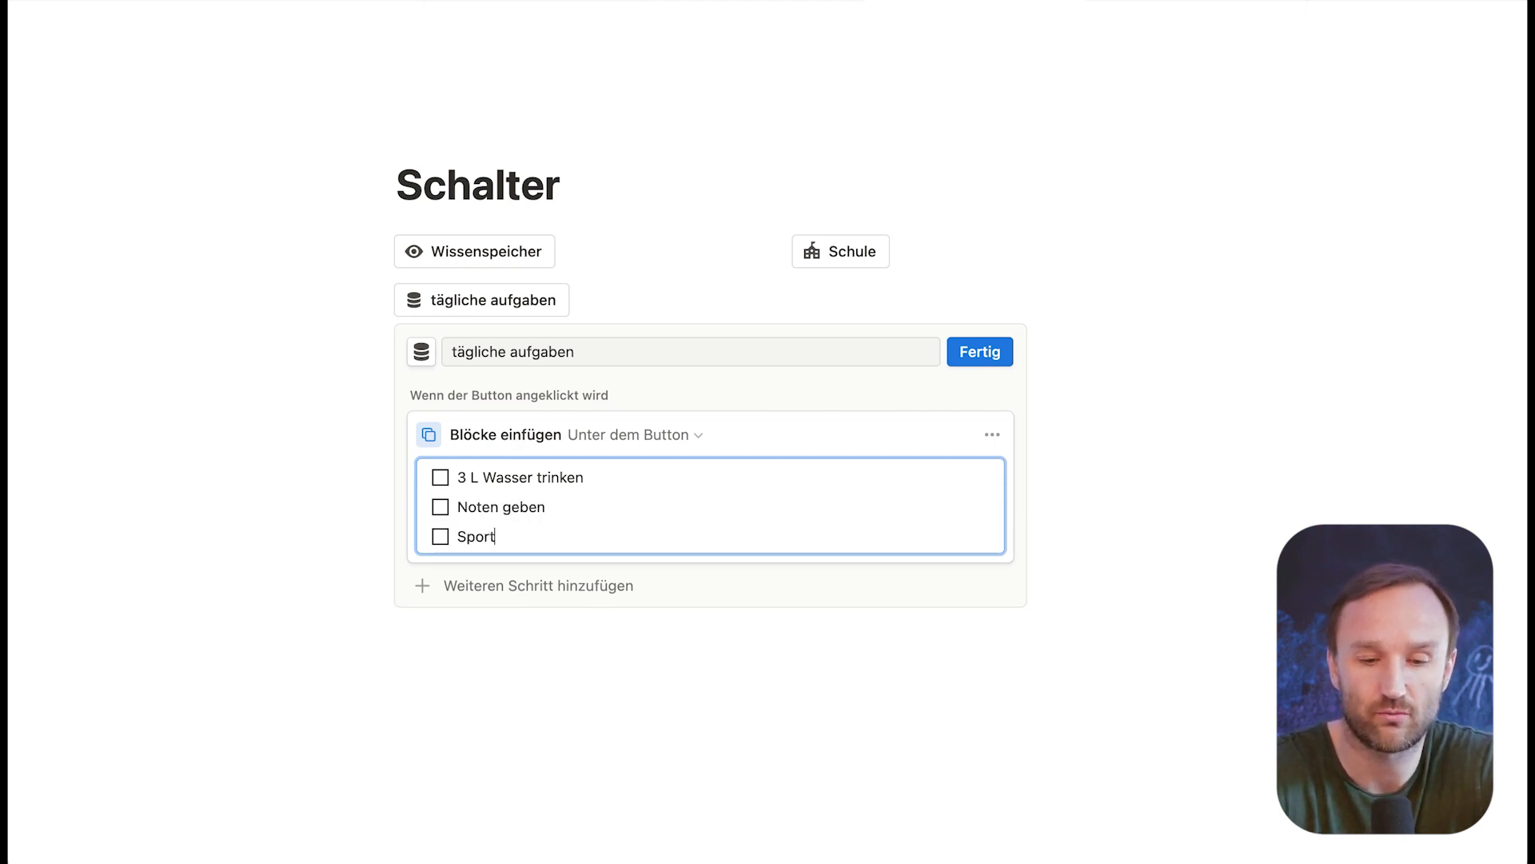
type("rt machen")
key("Return")
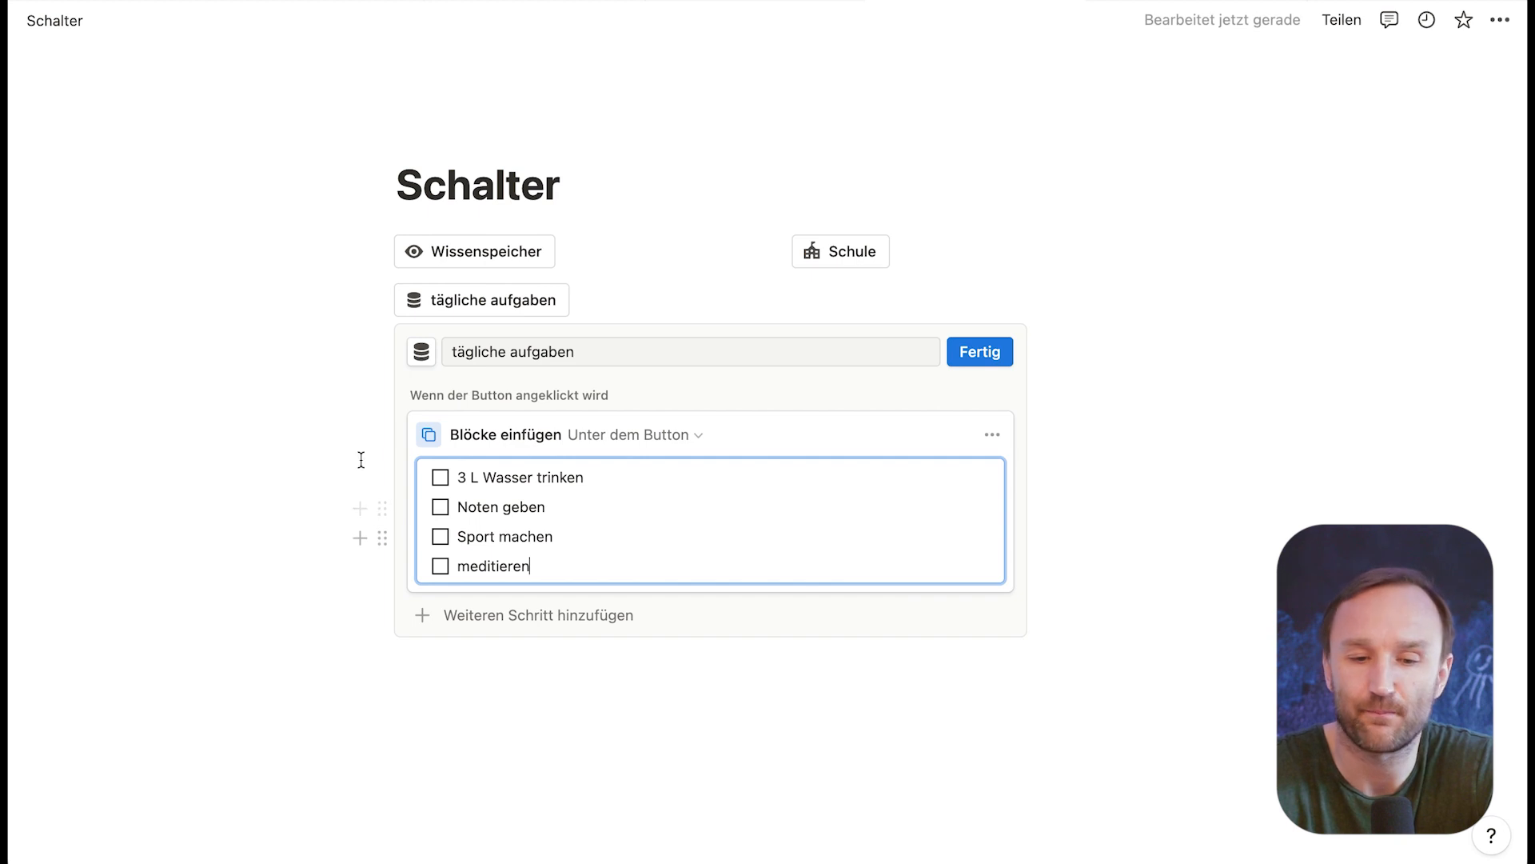
left_click(990, 353)
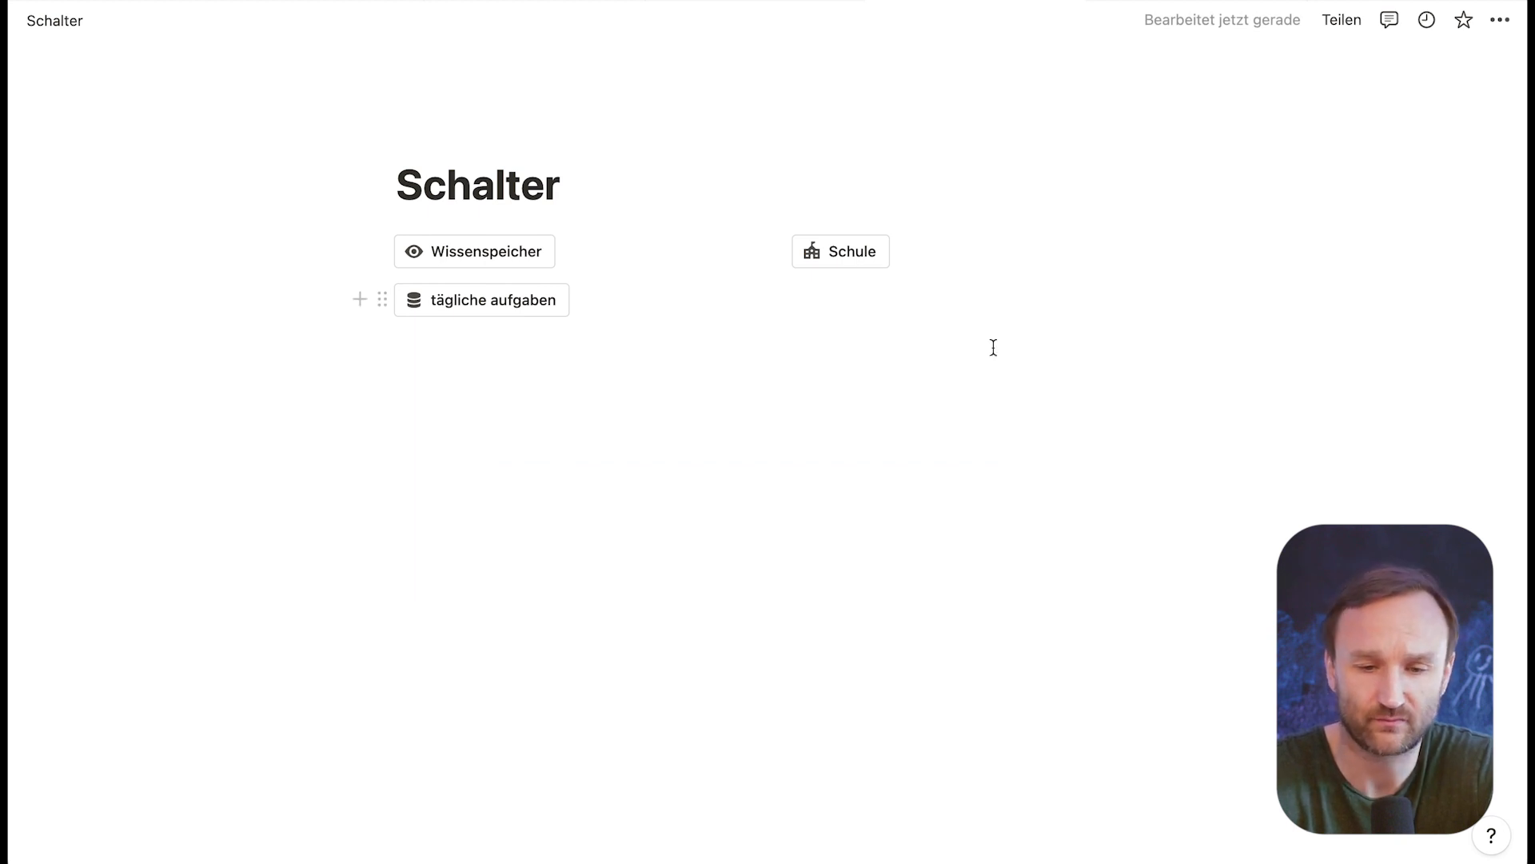
Step: Test the tägliche aufgaben button by ticking off the to-dos it inserts, and delete the list from the page
left_click(493, 301)
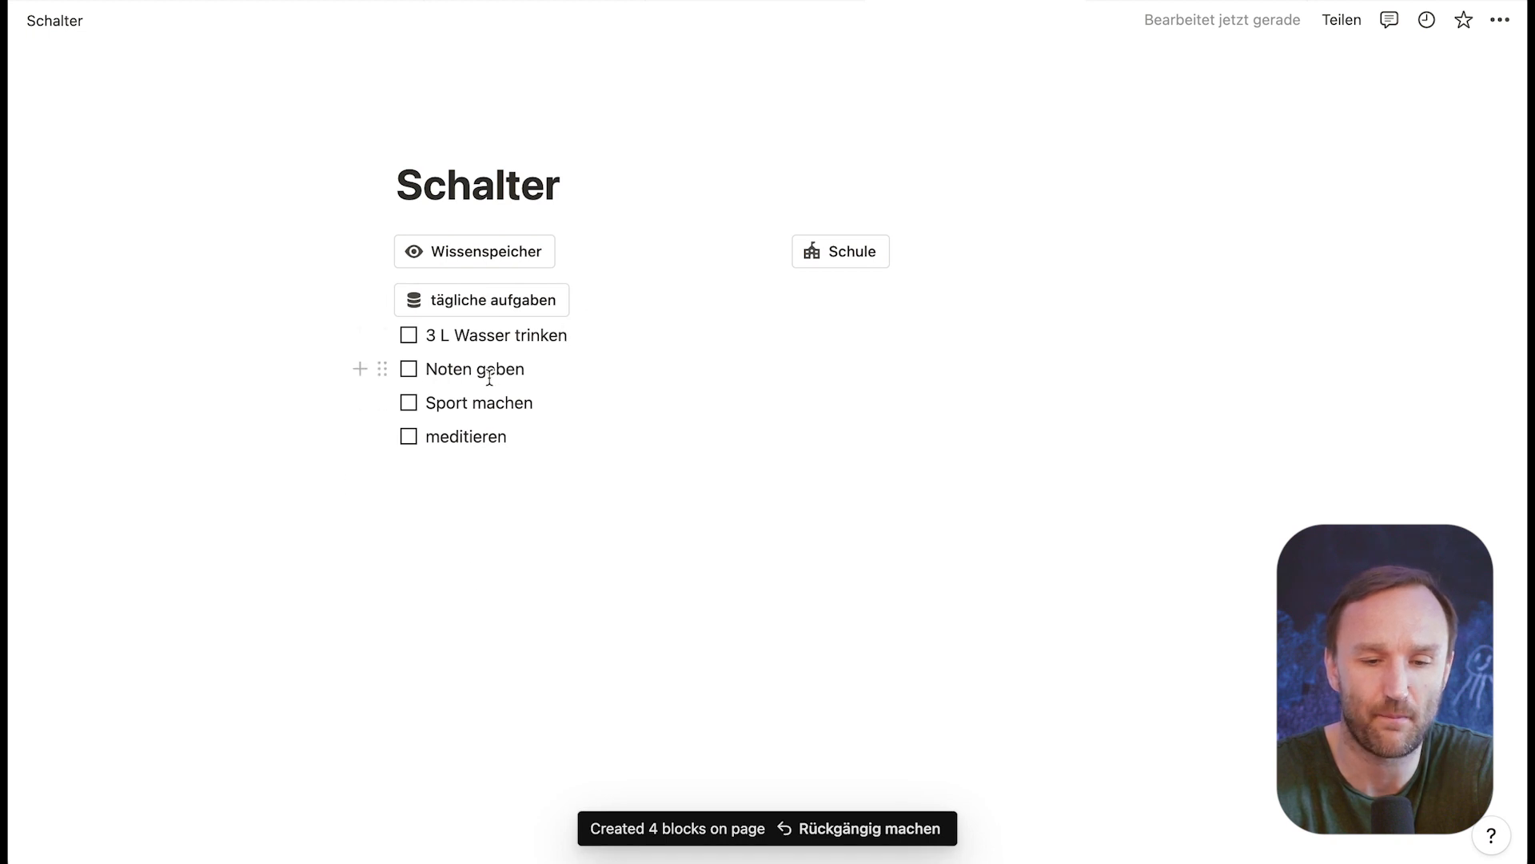
left_click(408, 438)
left_click(410, 403)
left_click(412, 376)
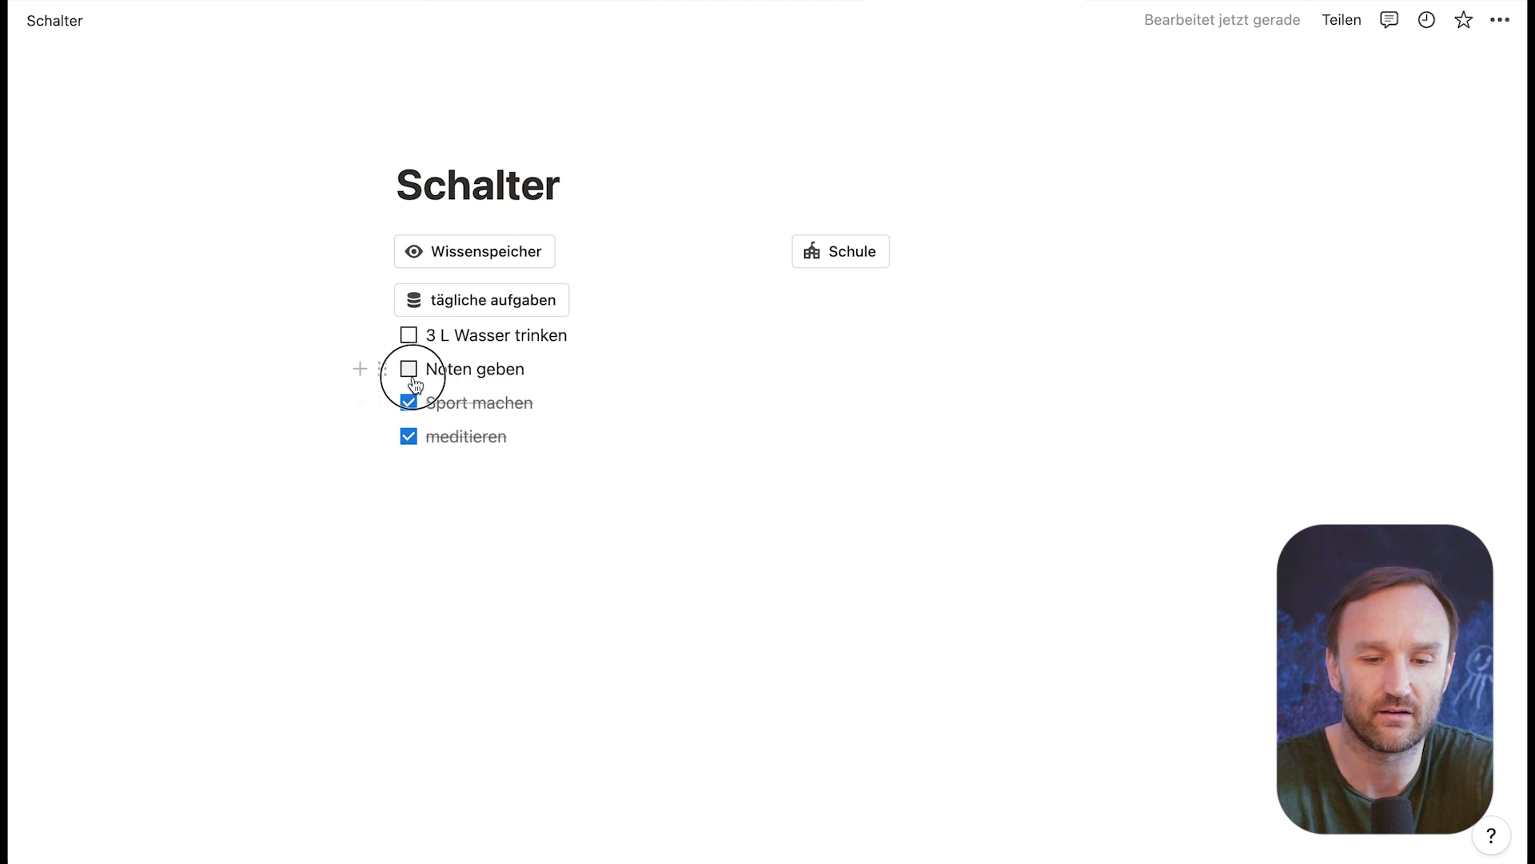
left_click(408, 335)
left_click_drag(596, 519, 330, 318)
key("BackSpace")
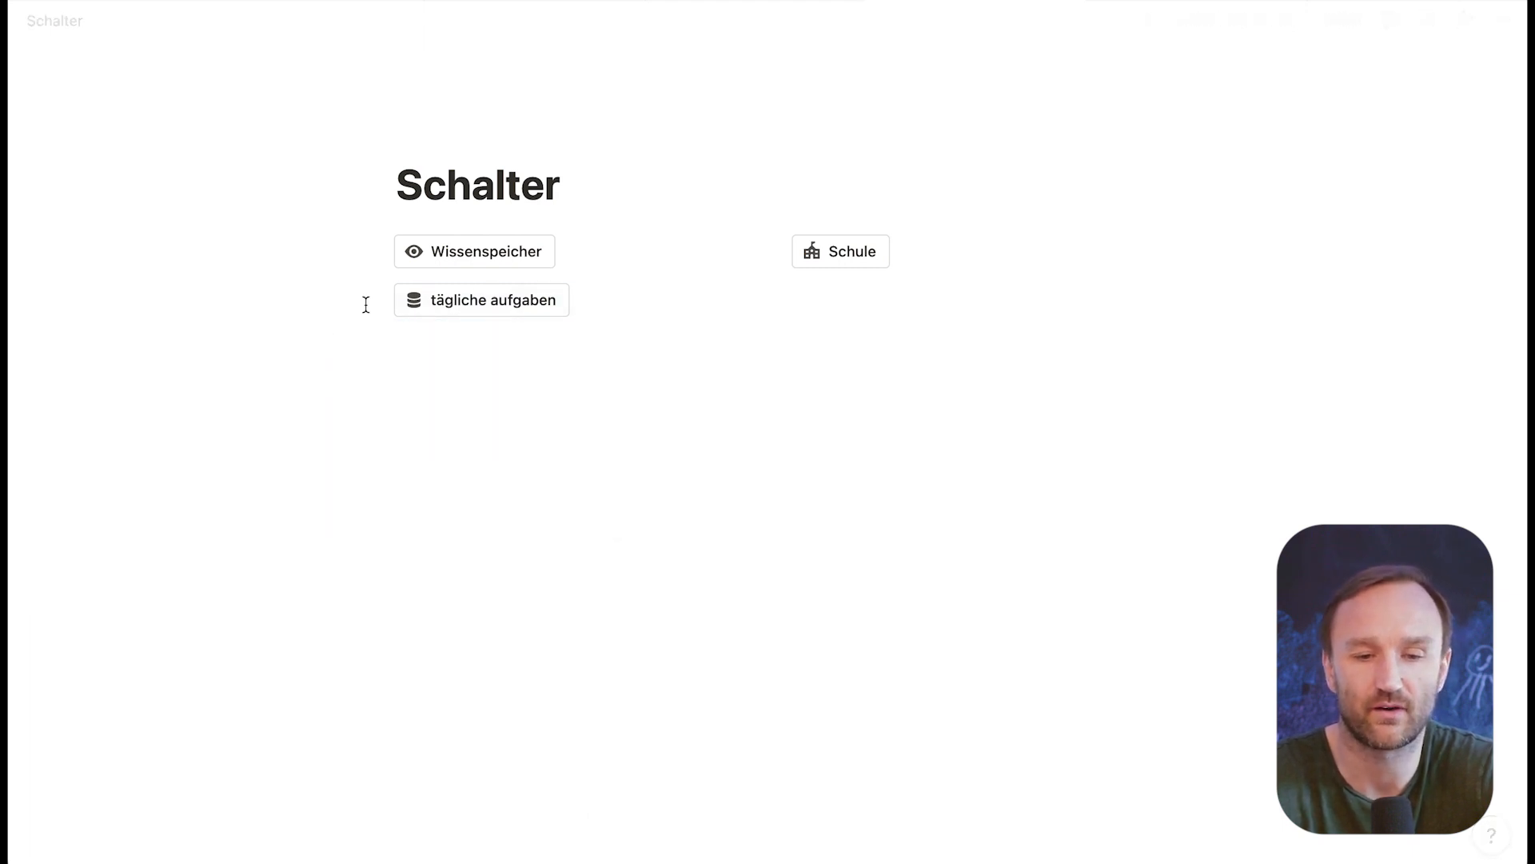
Step: Run the tägliche aufgaben button again and remove the newly inserted to-dos
left_click(480, 301)
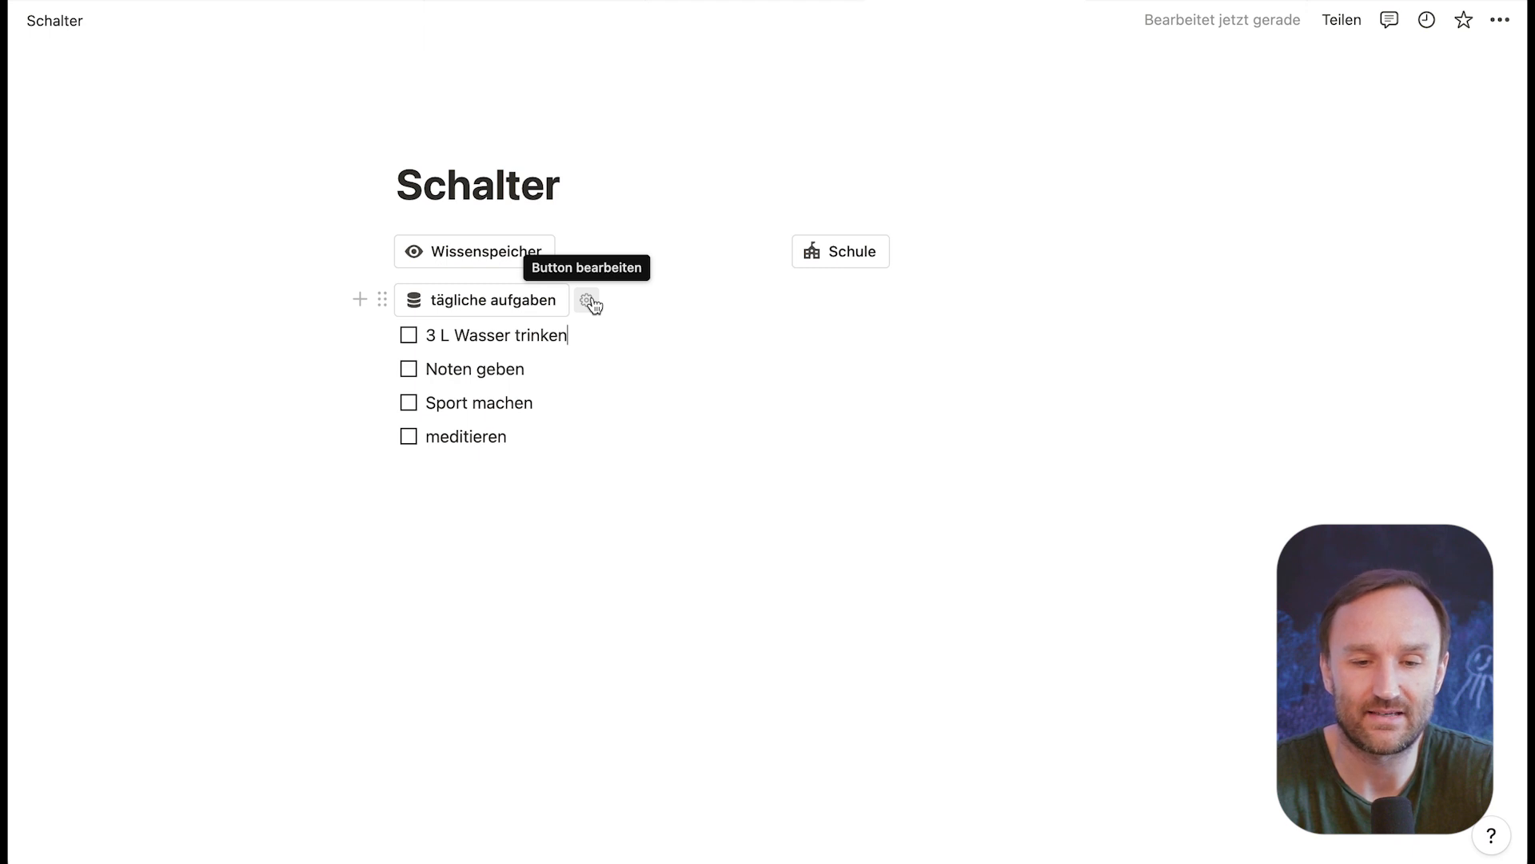
left_click_drag(549, 466, 367, 333)
key("Delete")
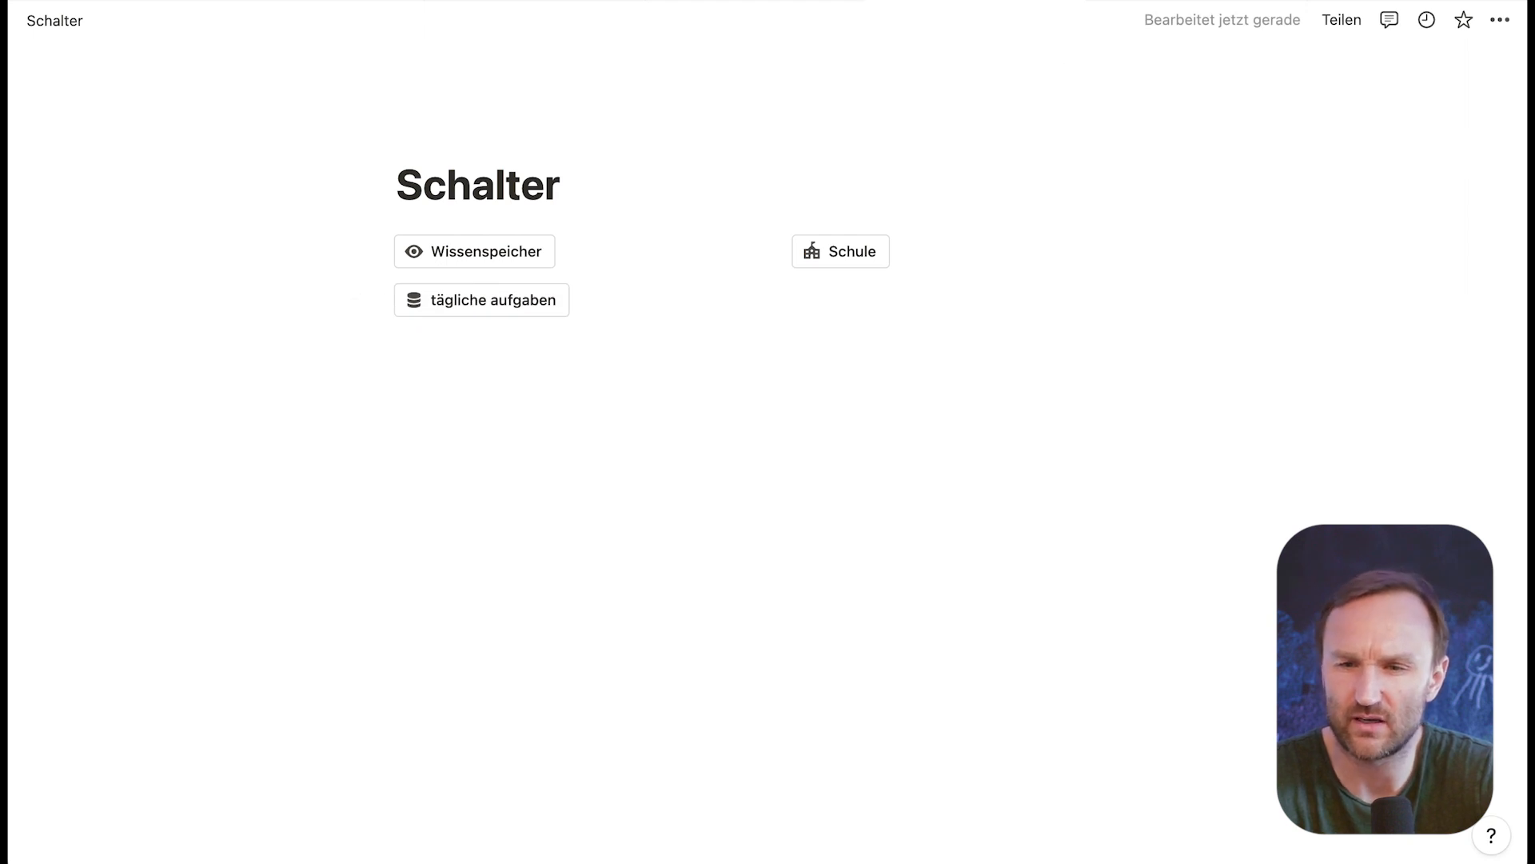
Step: Switch to the Life OS page and create a task in the Aufgaben gallery to review its properties
left_click(1184, 2)
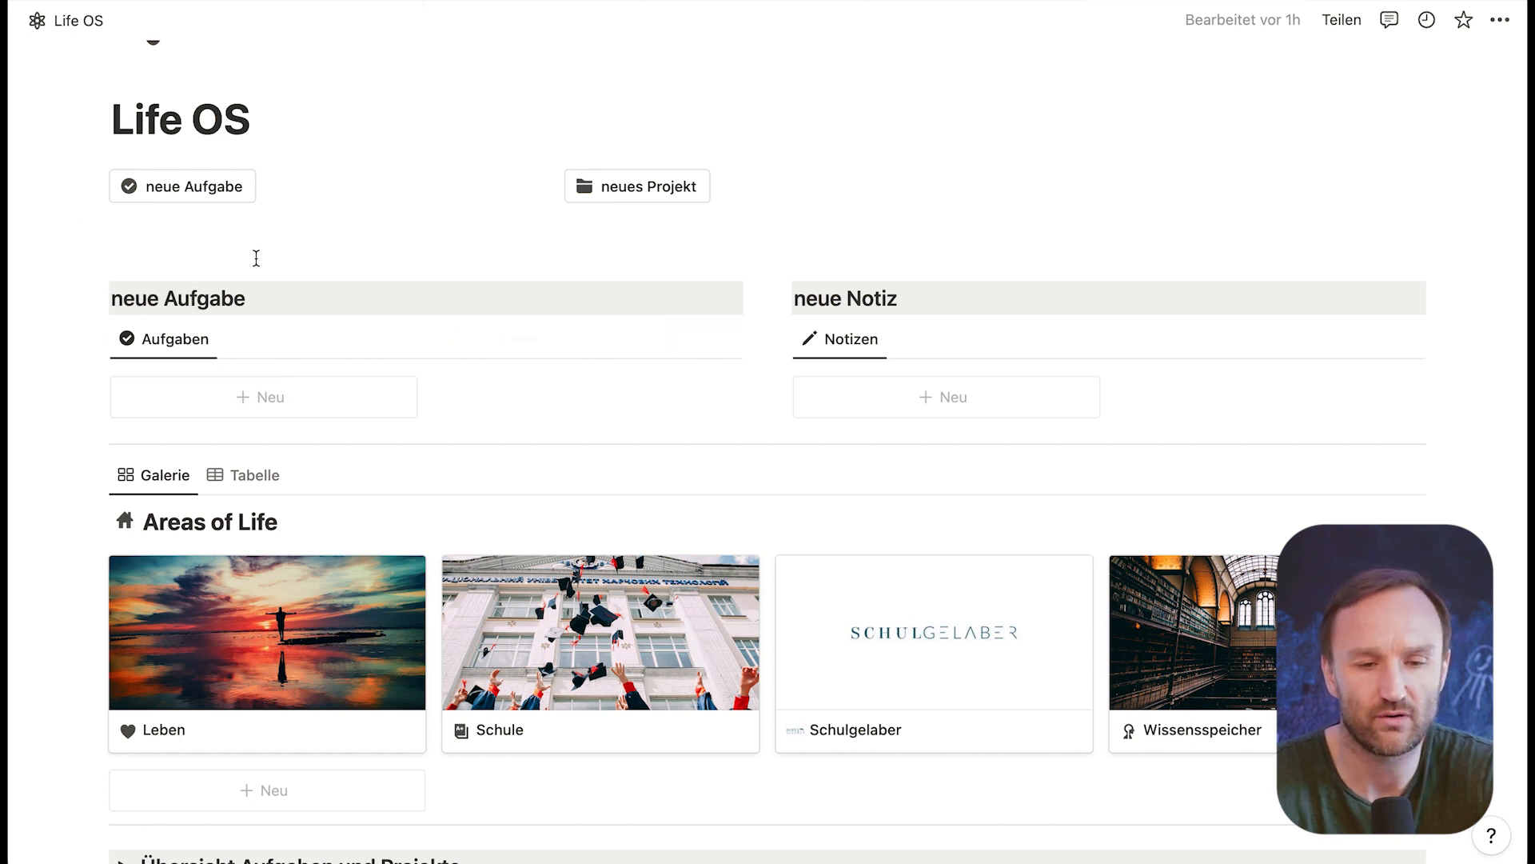
left_click(266, 404)
scroll(616, 560, "down", 5)
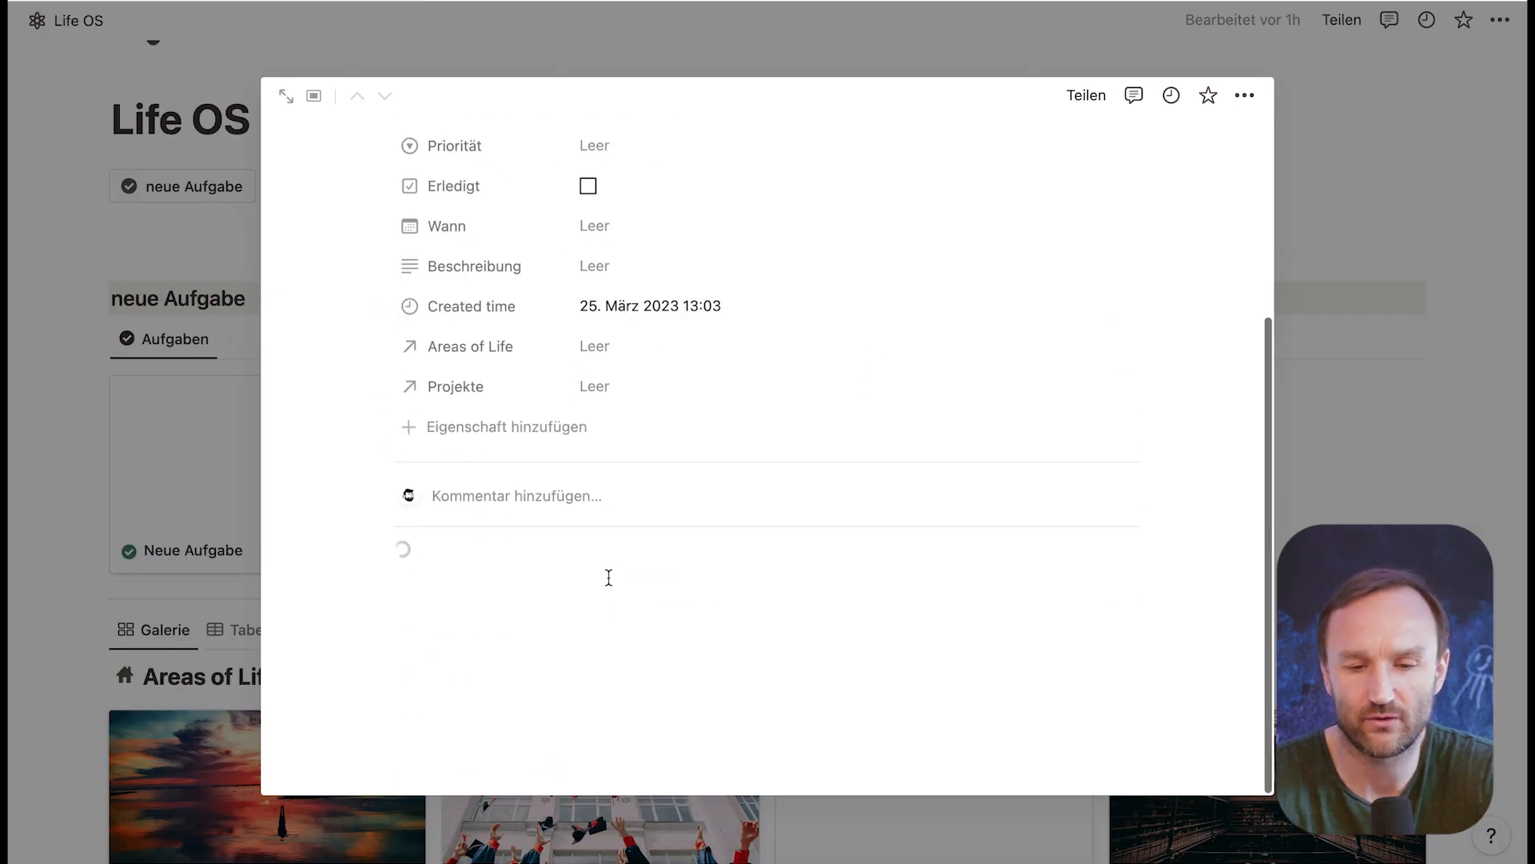
scroll(608, 576, "up", 5)
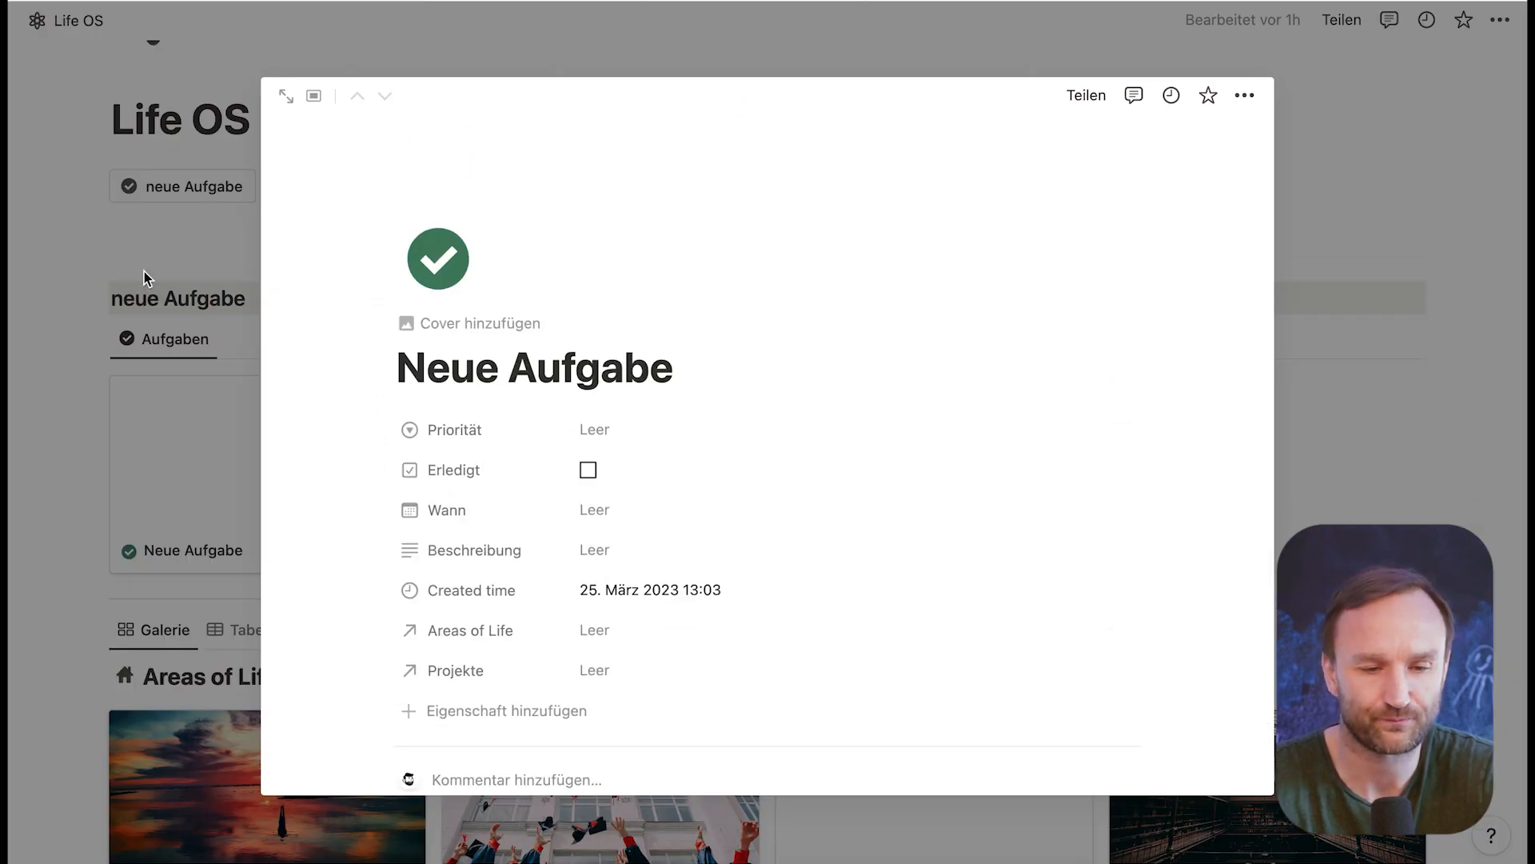
left_click(64, 230)
Step: Create a note in the Notizen gallery from the "Meeting Vorlage" template, review it and close it
left_click(988, 408)
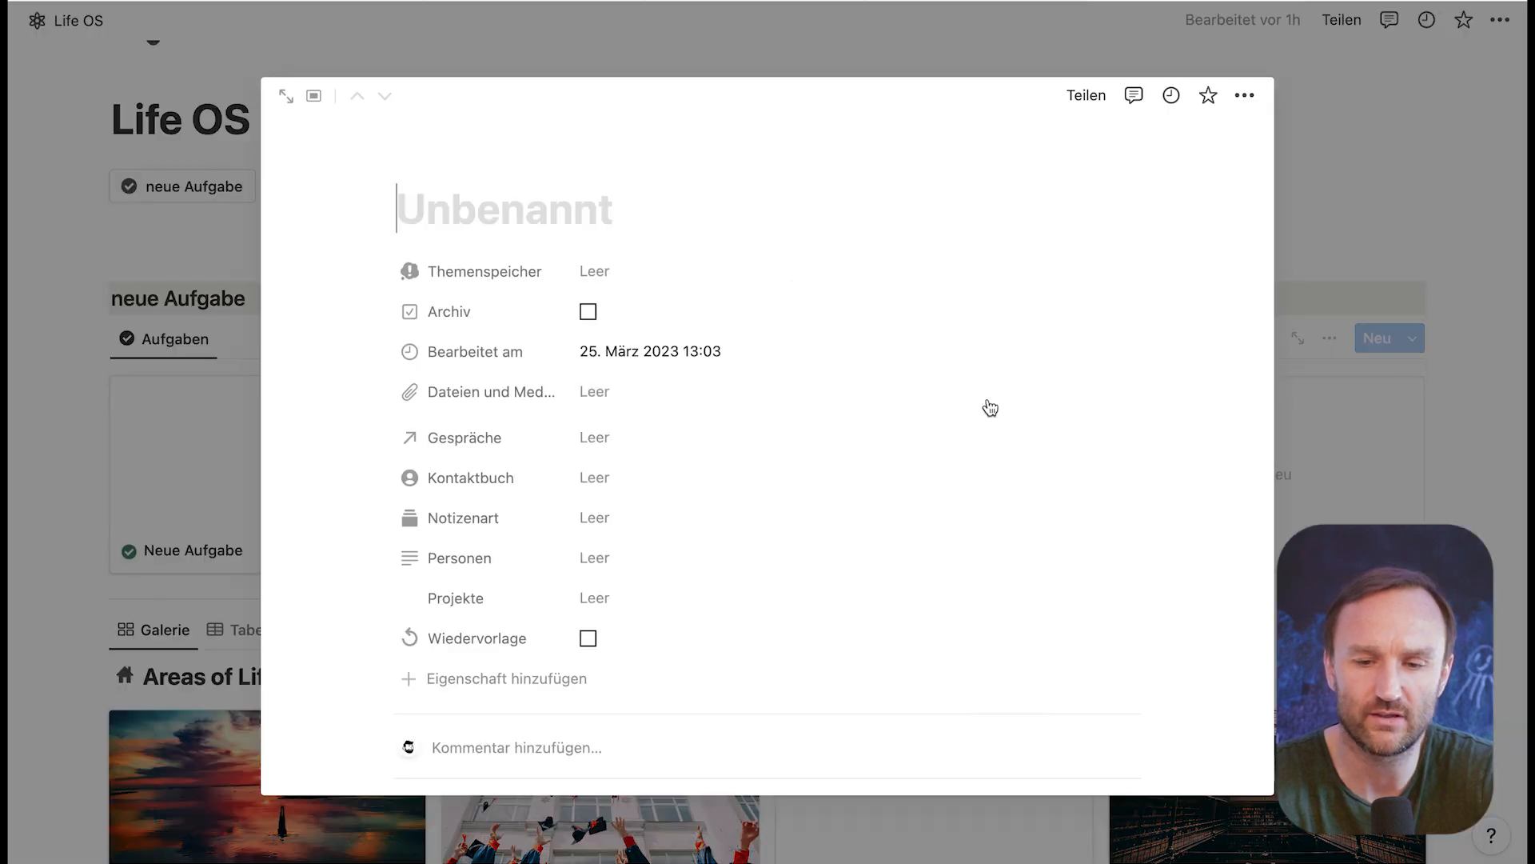
scroll(688, 511, "down", 5)
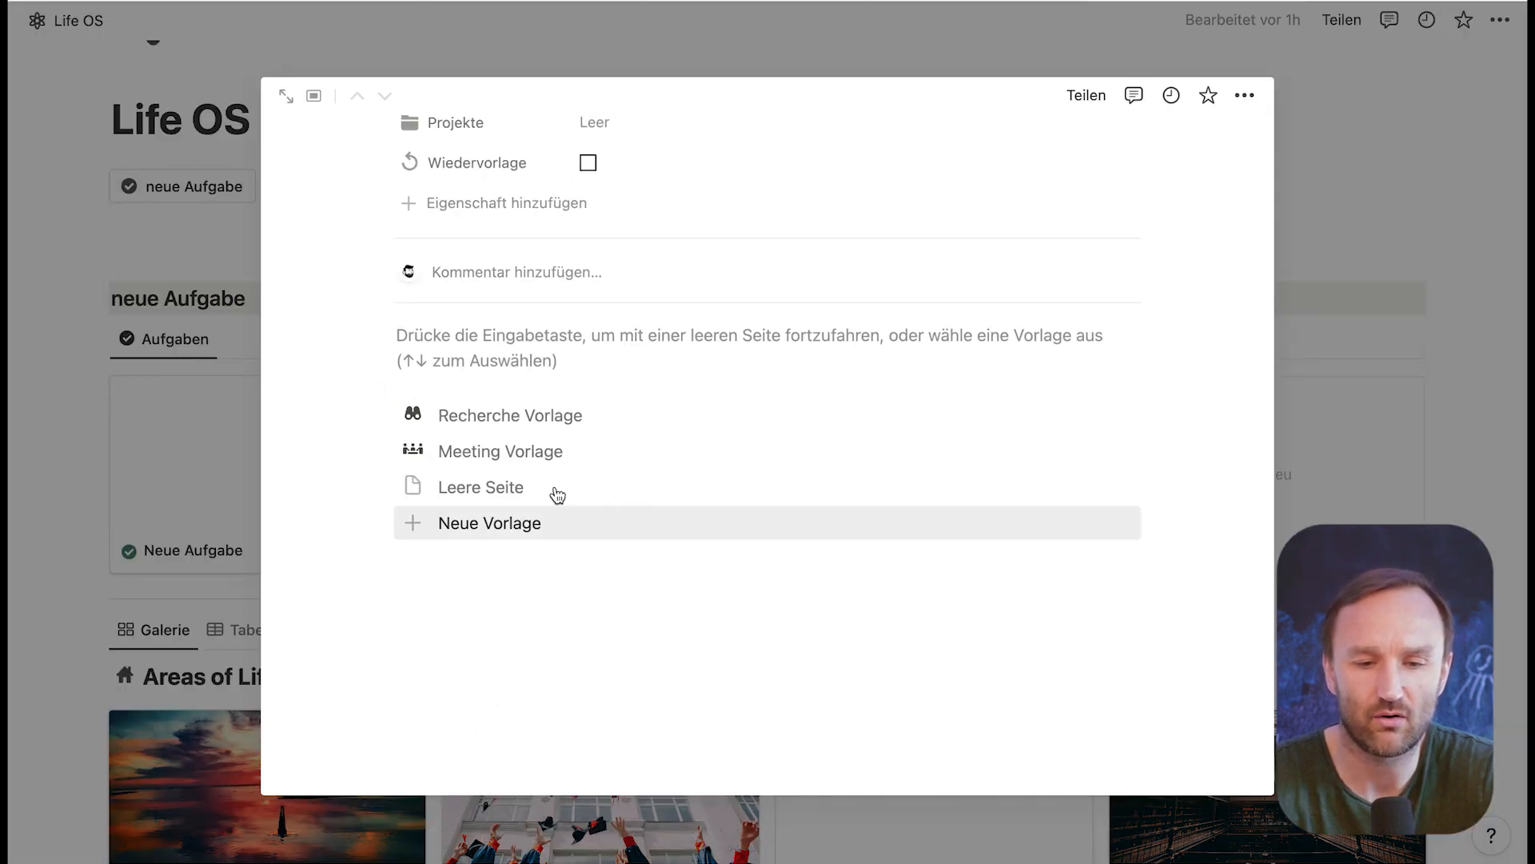
left_click(539, 449)
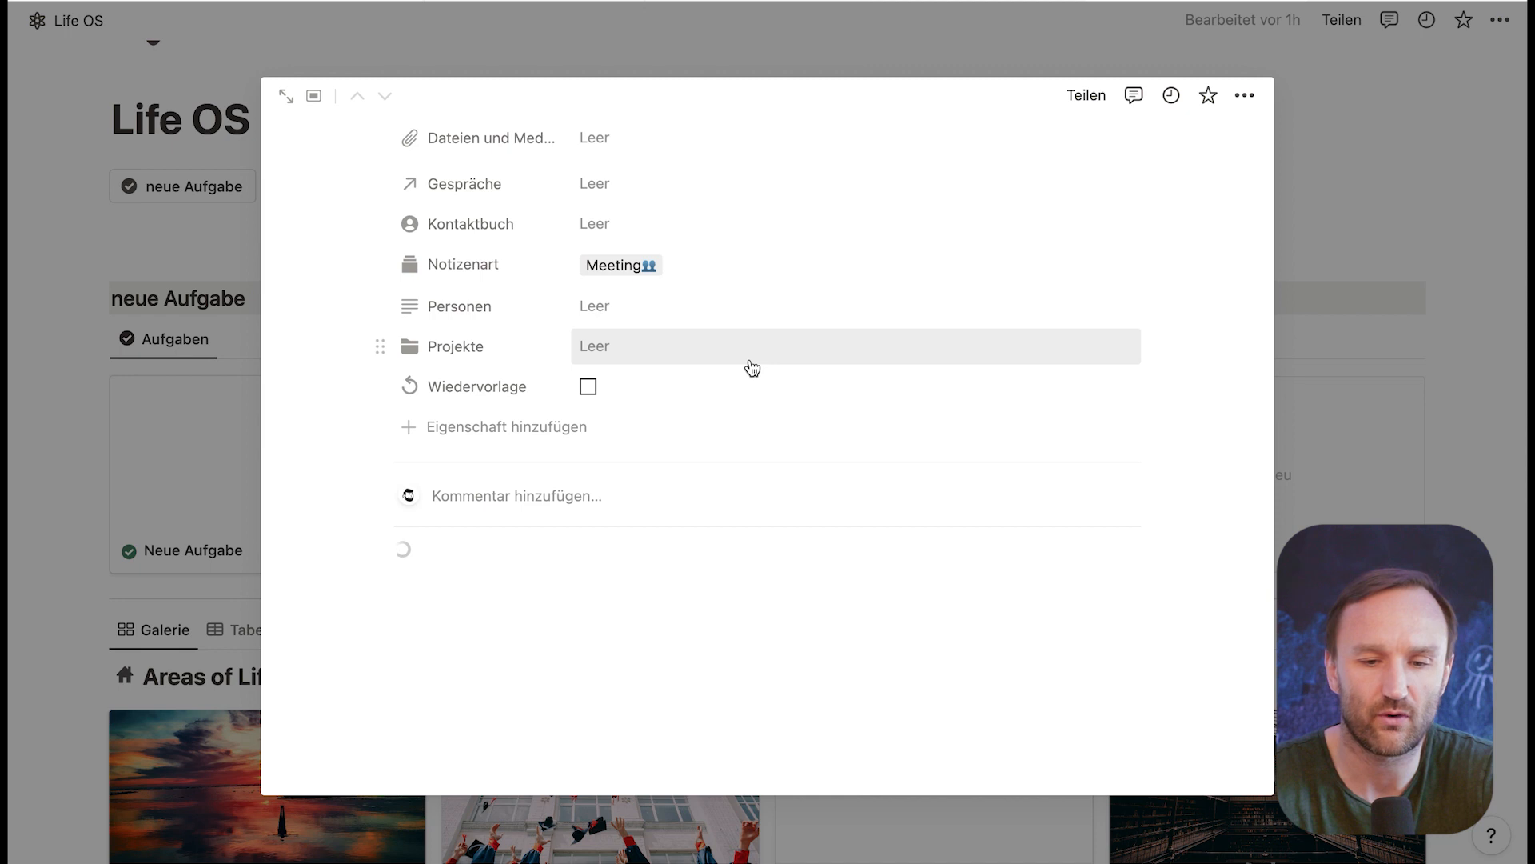
scroll(746, 366, "up", 5)
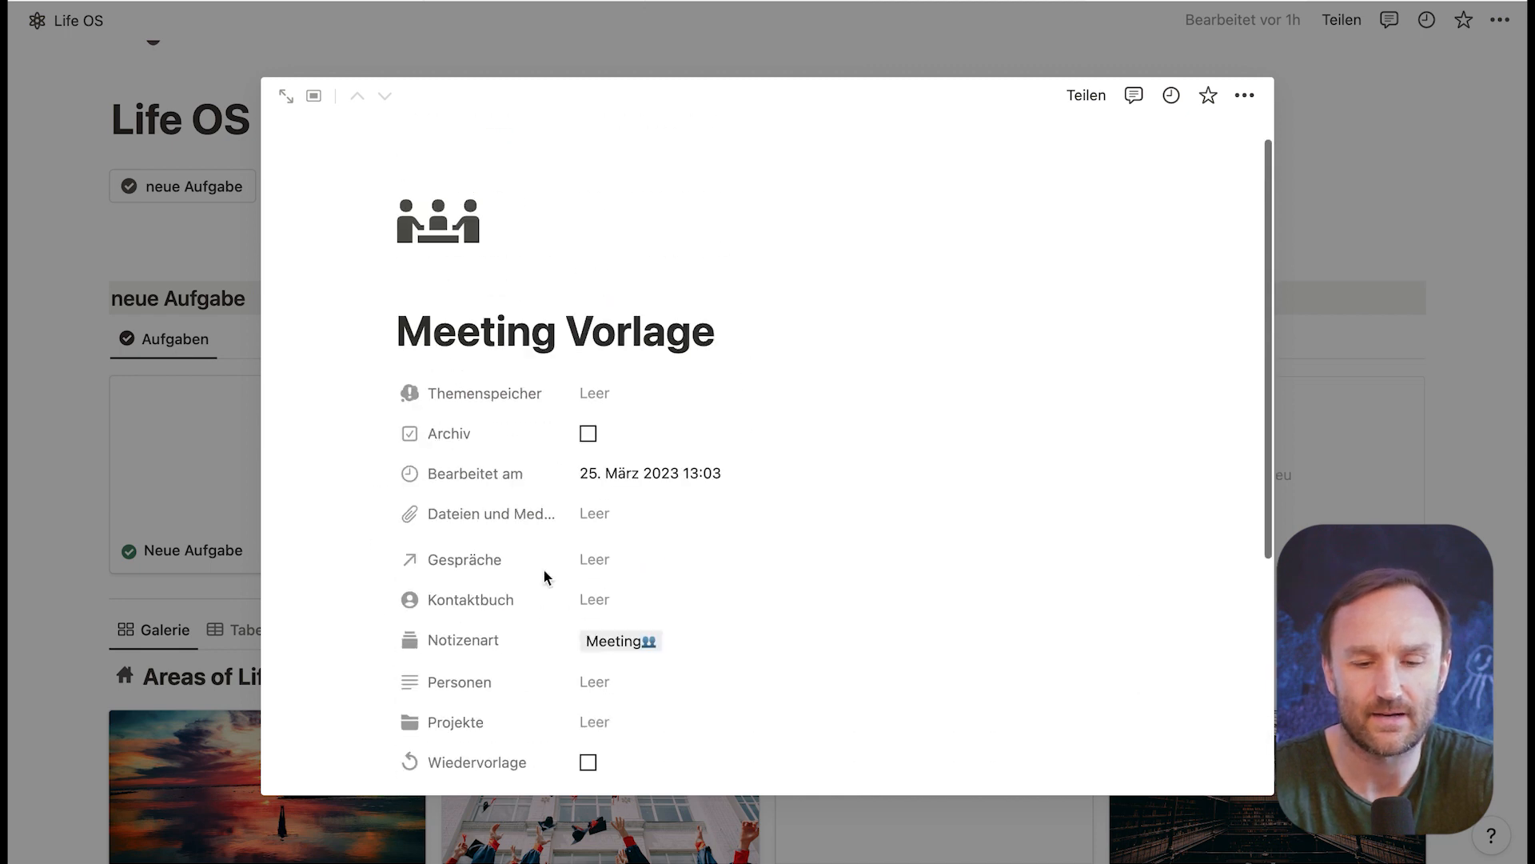
left_click(196, 289)
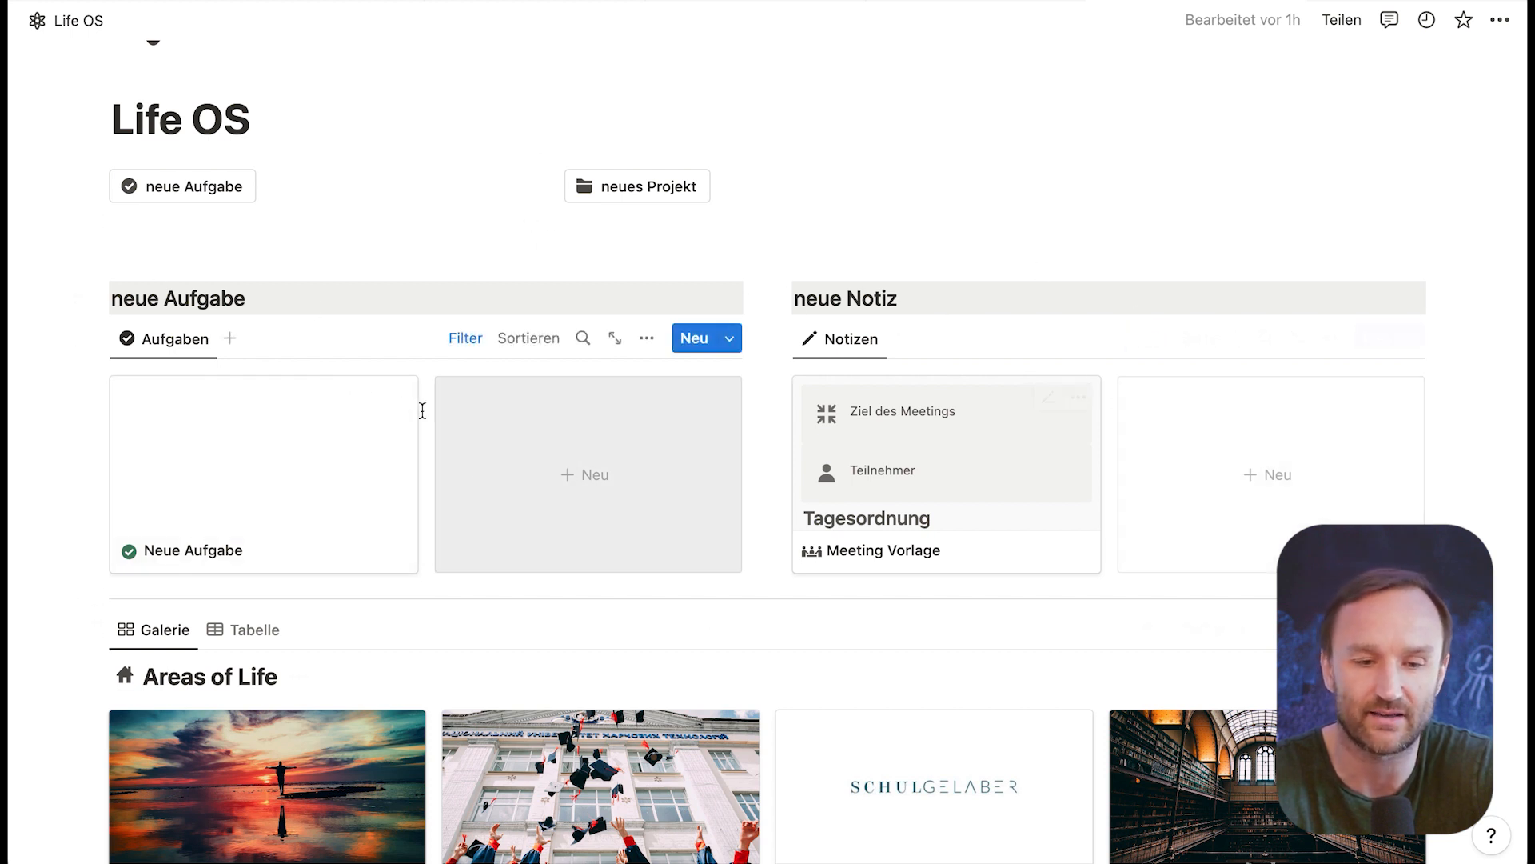
Step: Delete the Neue Aufgabe card from the Aufgaben gallery and the Meeting Vorlage card from the Notizen gallery
left_click(396, 397)
left_click(460, 465)
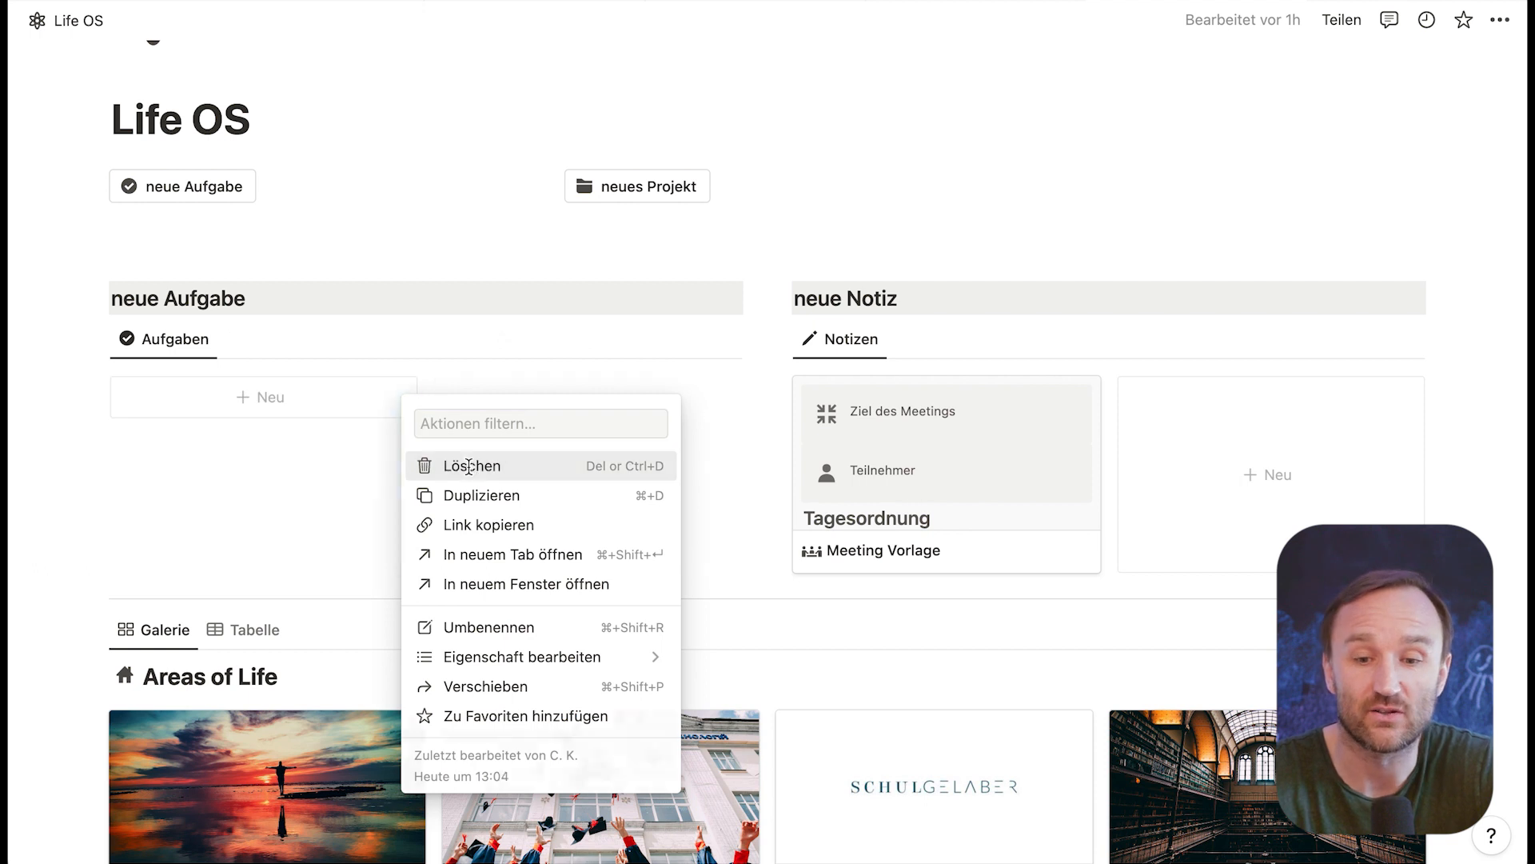
left_click(1081, 400)
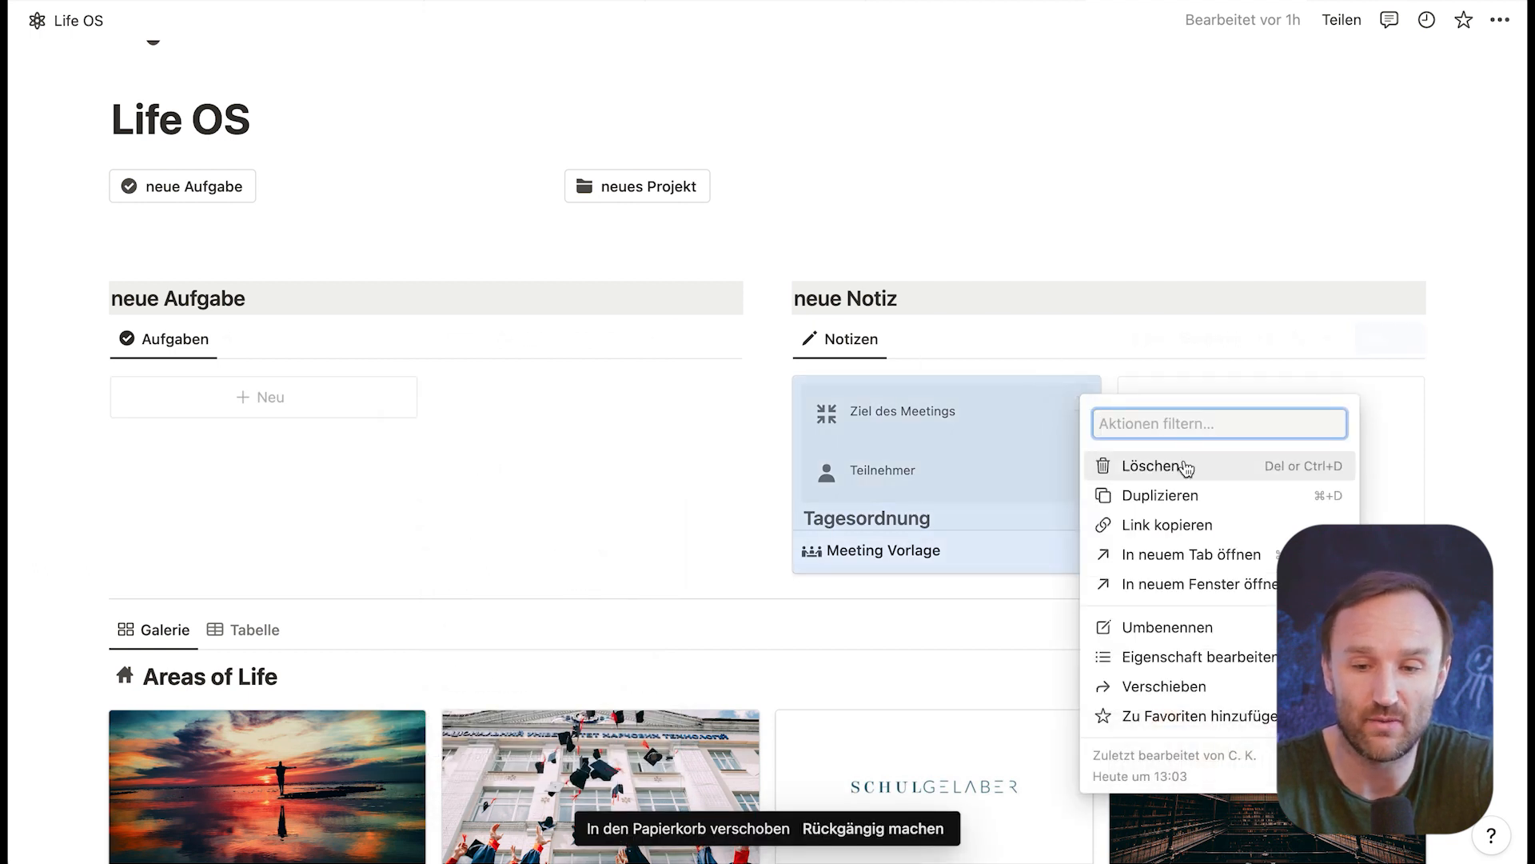
left_click(1090, 464)
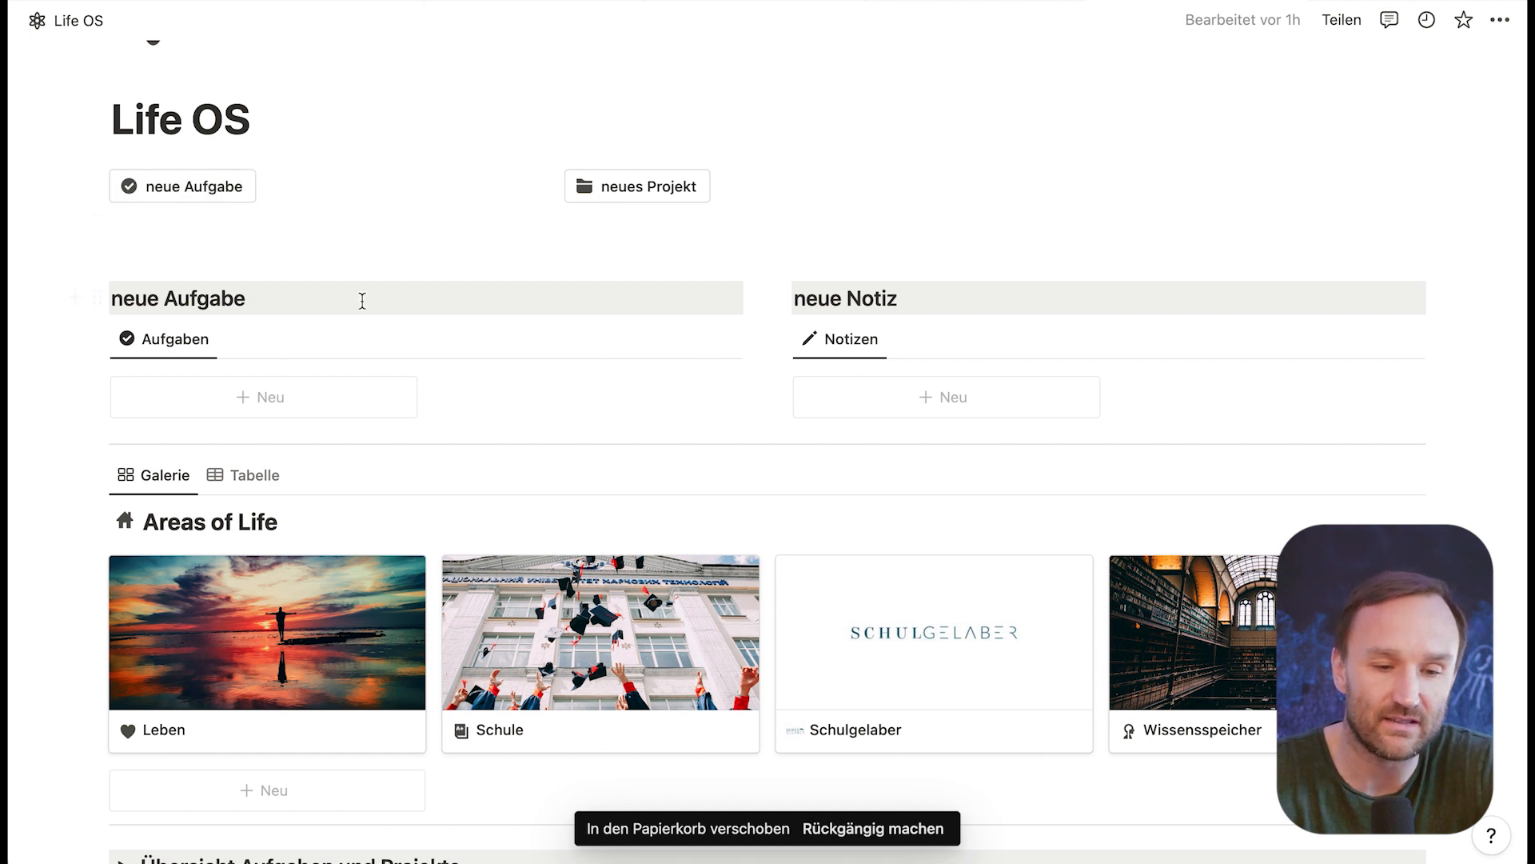
Step: Create a task with the neue Aufgabe button using the "Neue Aufgabe" template, and delete its card from the Aufgaben gallery
left_click(175, 190)
scroll(511, 522, "down", 1)
scroll(529, 388, "up", 2)
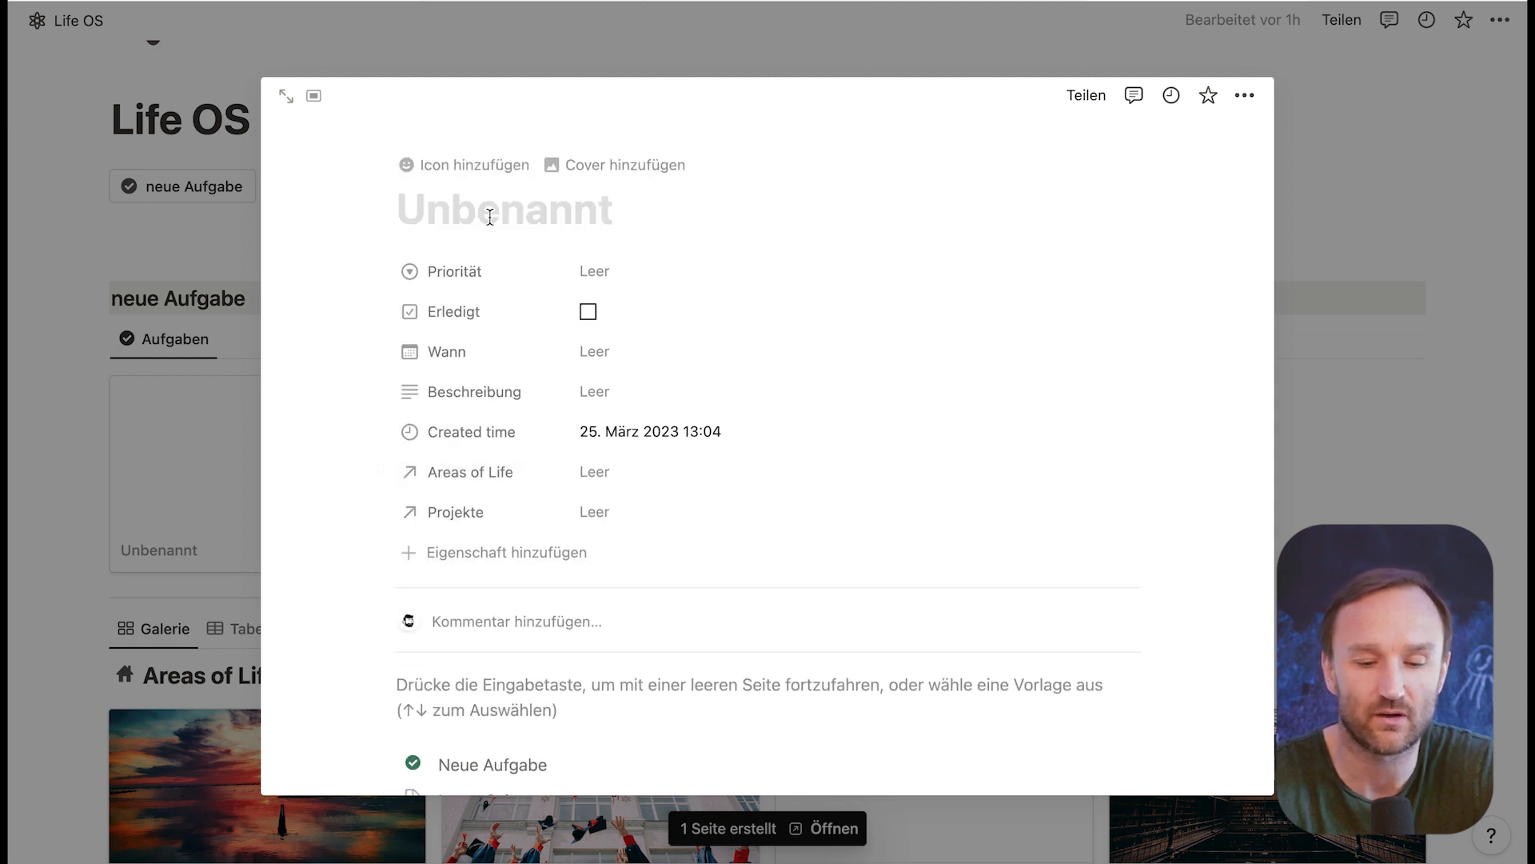
scroll(528, 376, "down", 5)
left_click(478, 573)
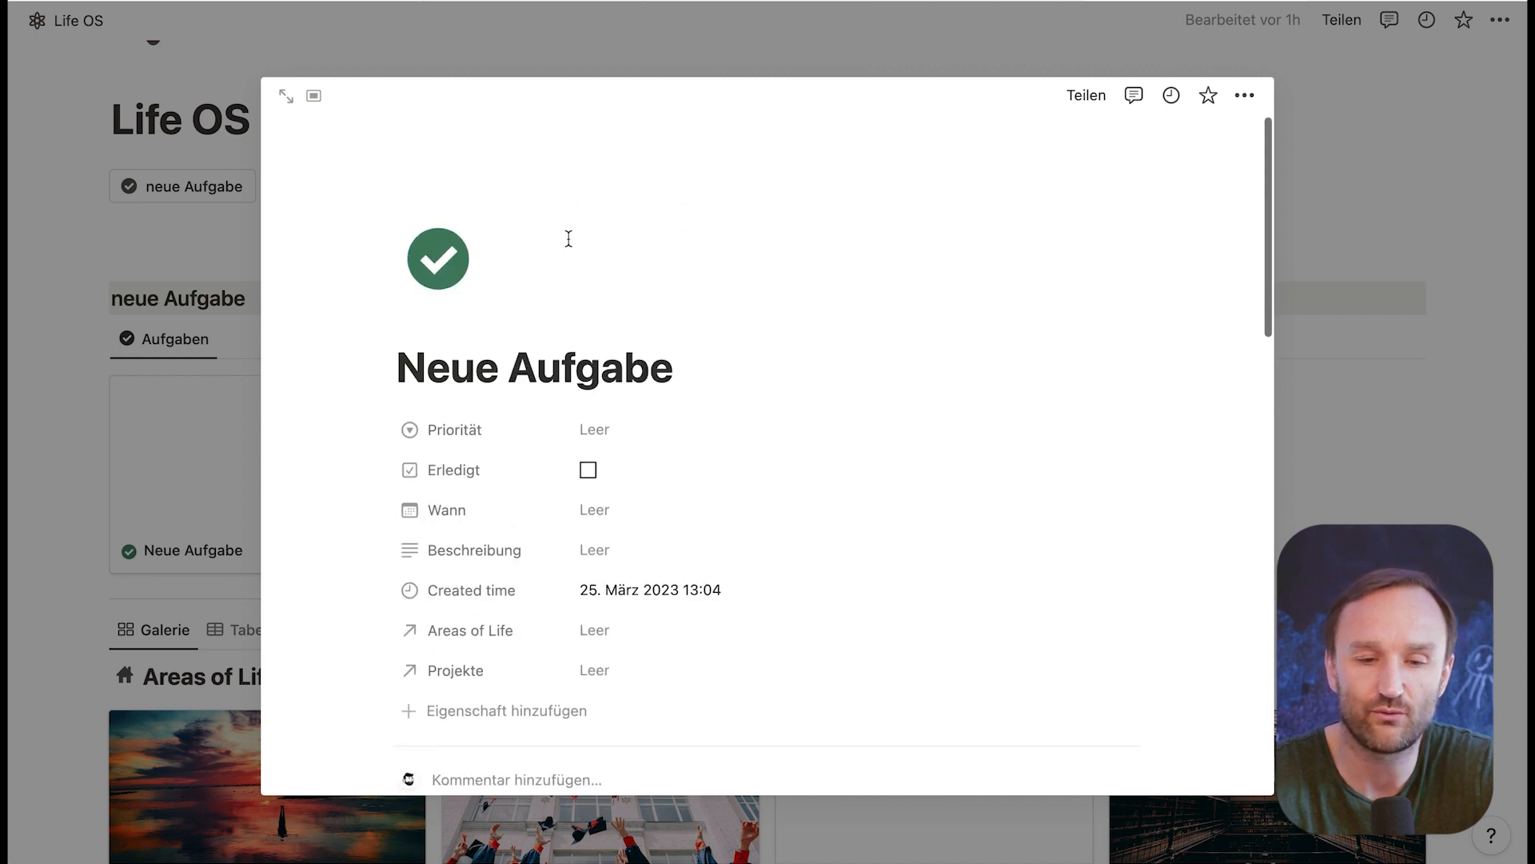
scroll(336, 380, "down", 1)
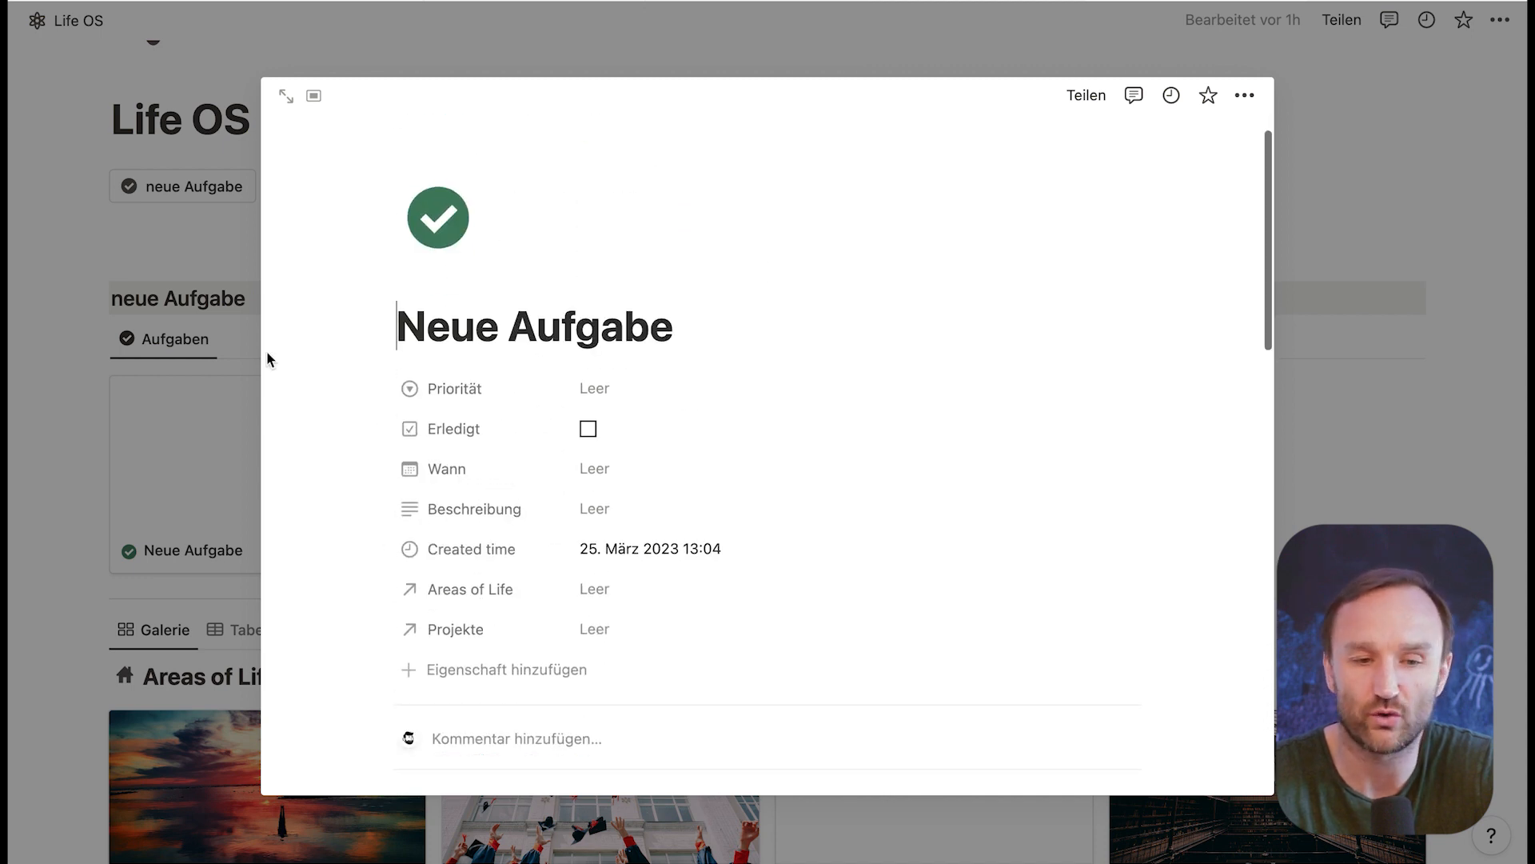
left_click(70, 223)
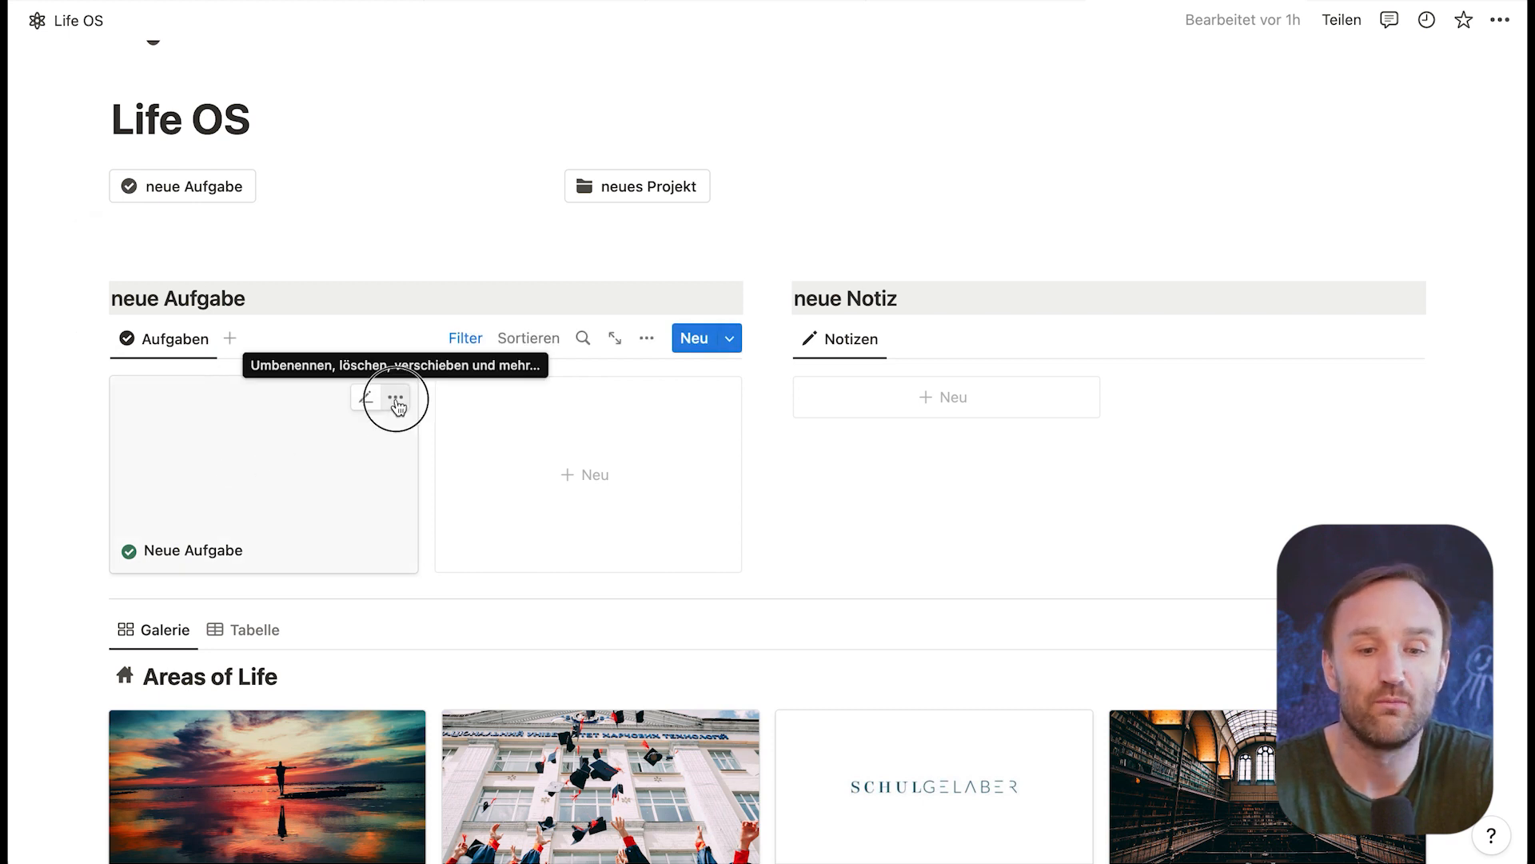
left_click(395, 398)
left_click(464, 472)
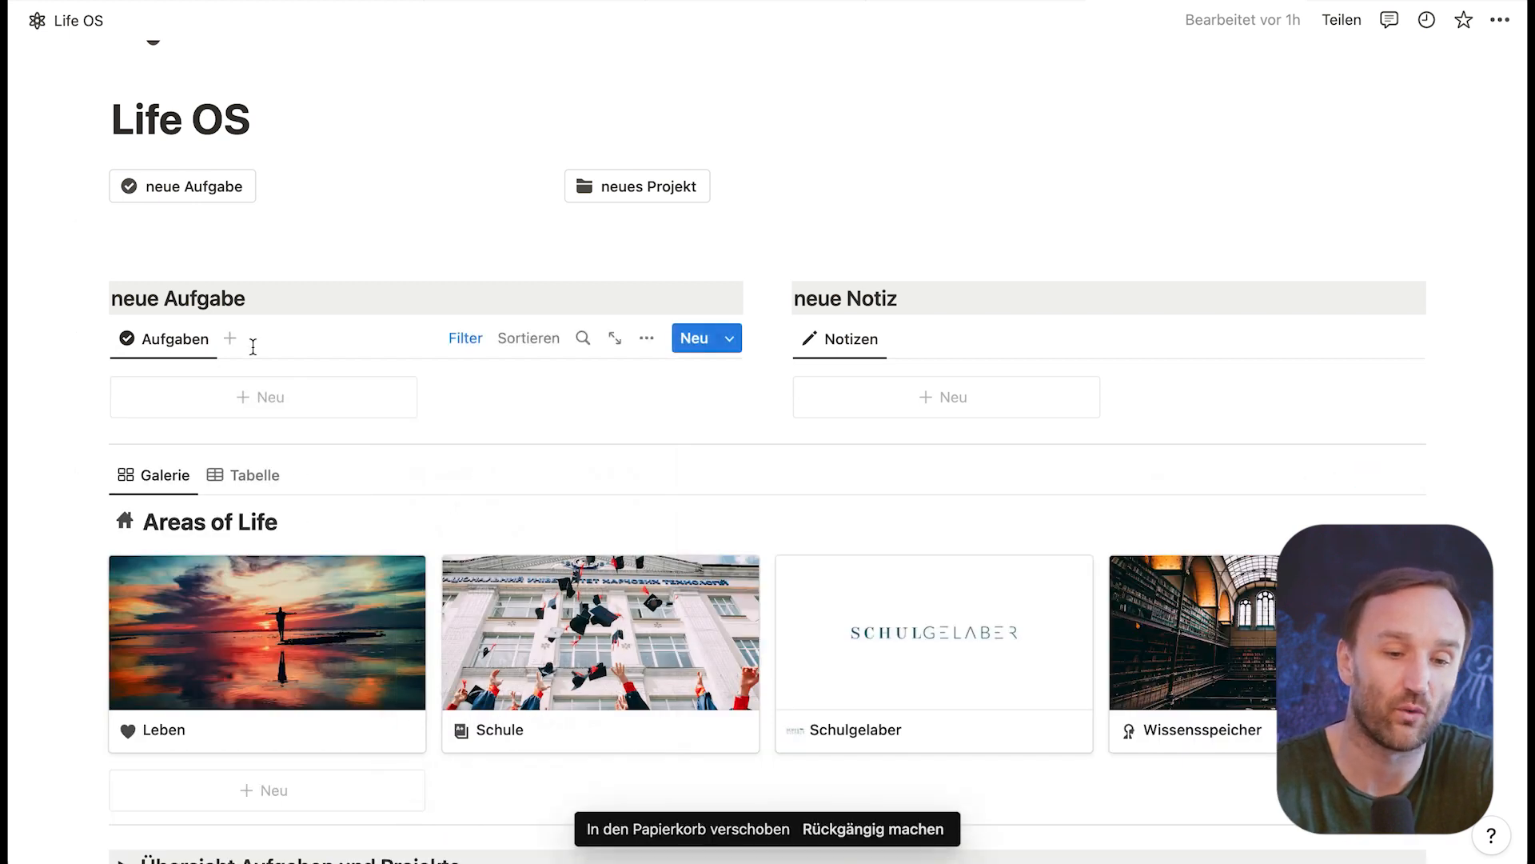
Step: Insert a button under the neue Aufgabe heading that adds a page to the Aufgaben database in Projekte, and save it
left_click(263, 301)
key("Return")
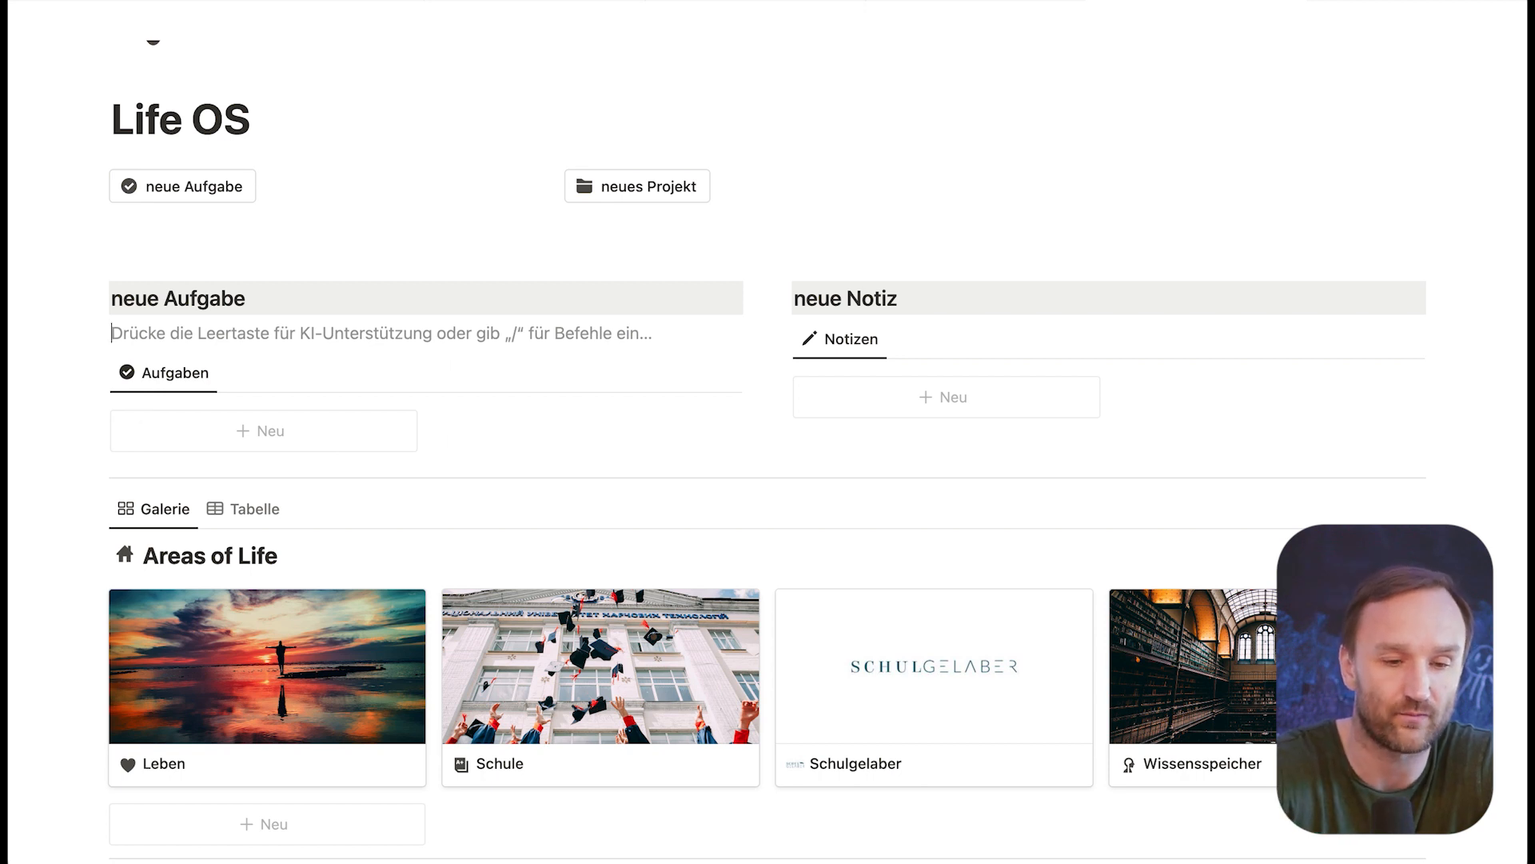
type("/schal")
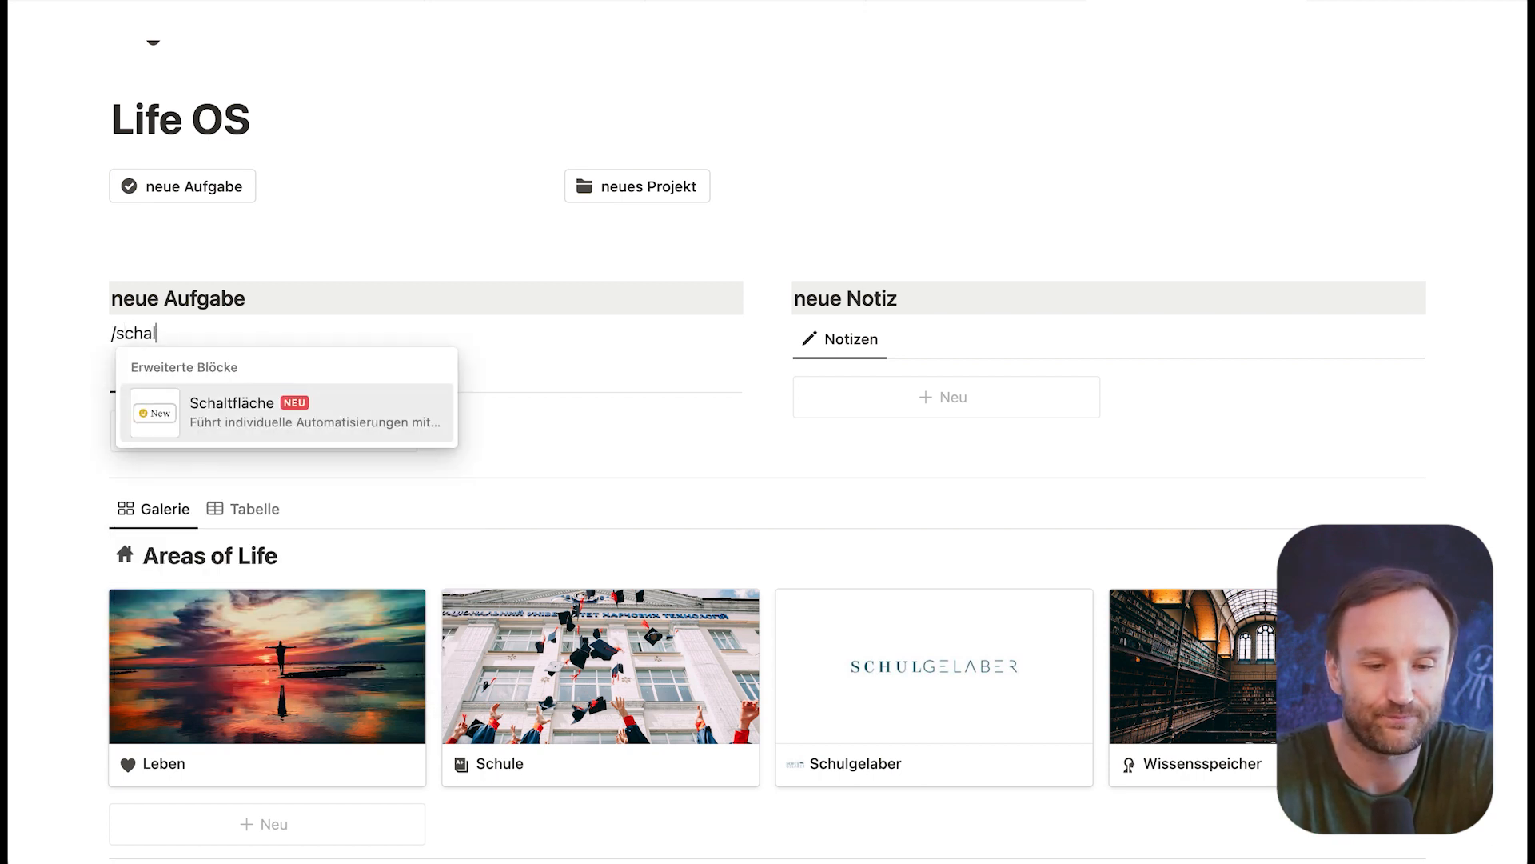
left_click(252, 404)
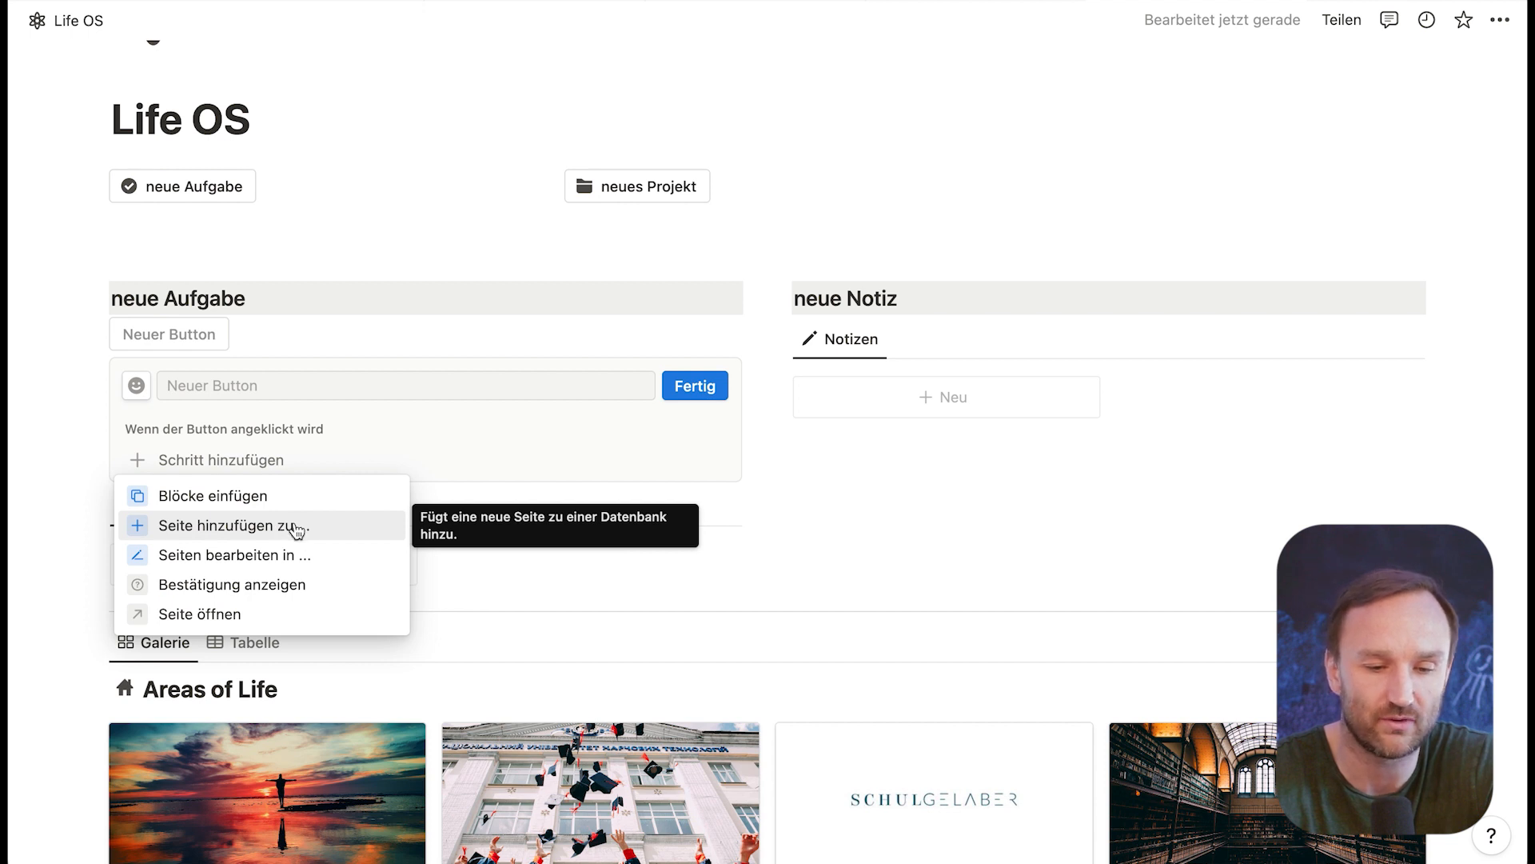
left_click(261, 526)
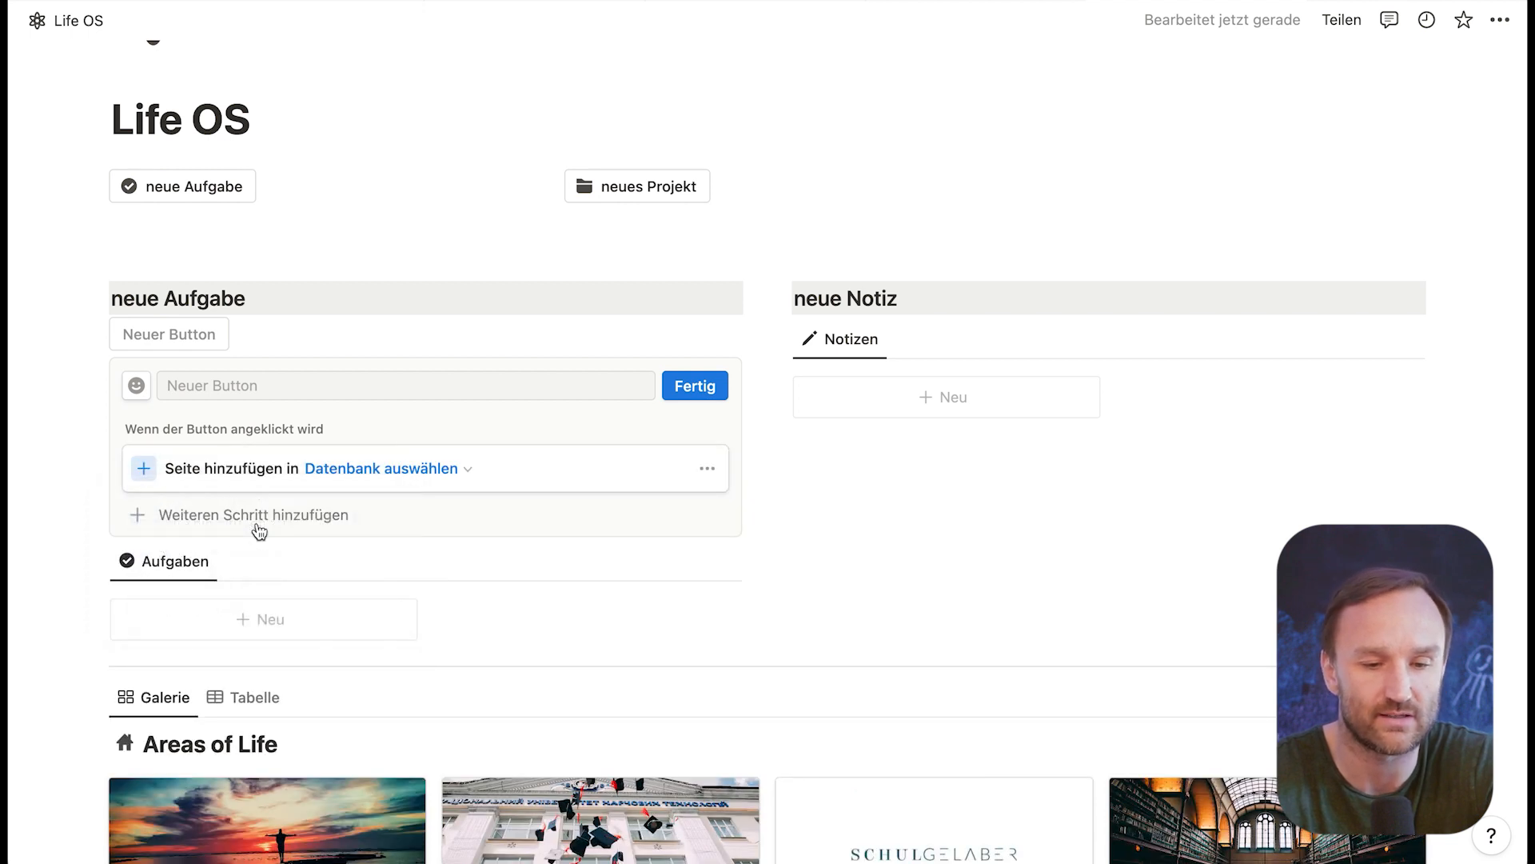
left_click(404, 473)
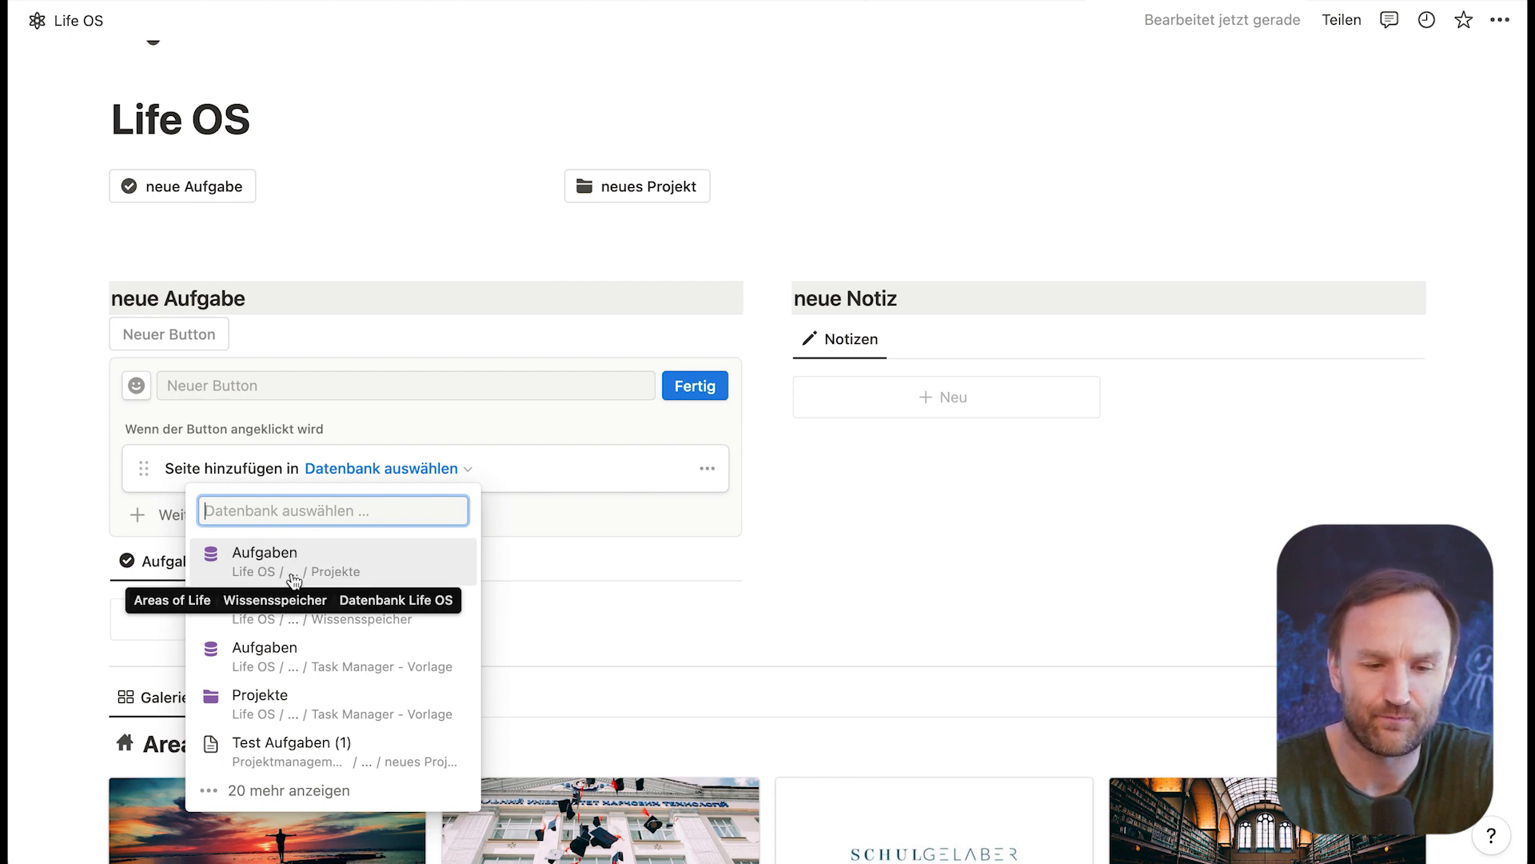
left_click(254, 555)
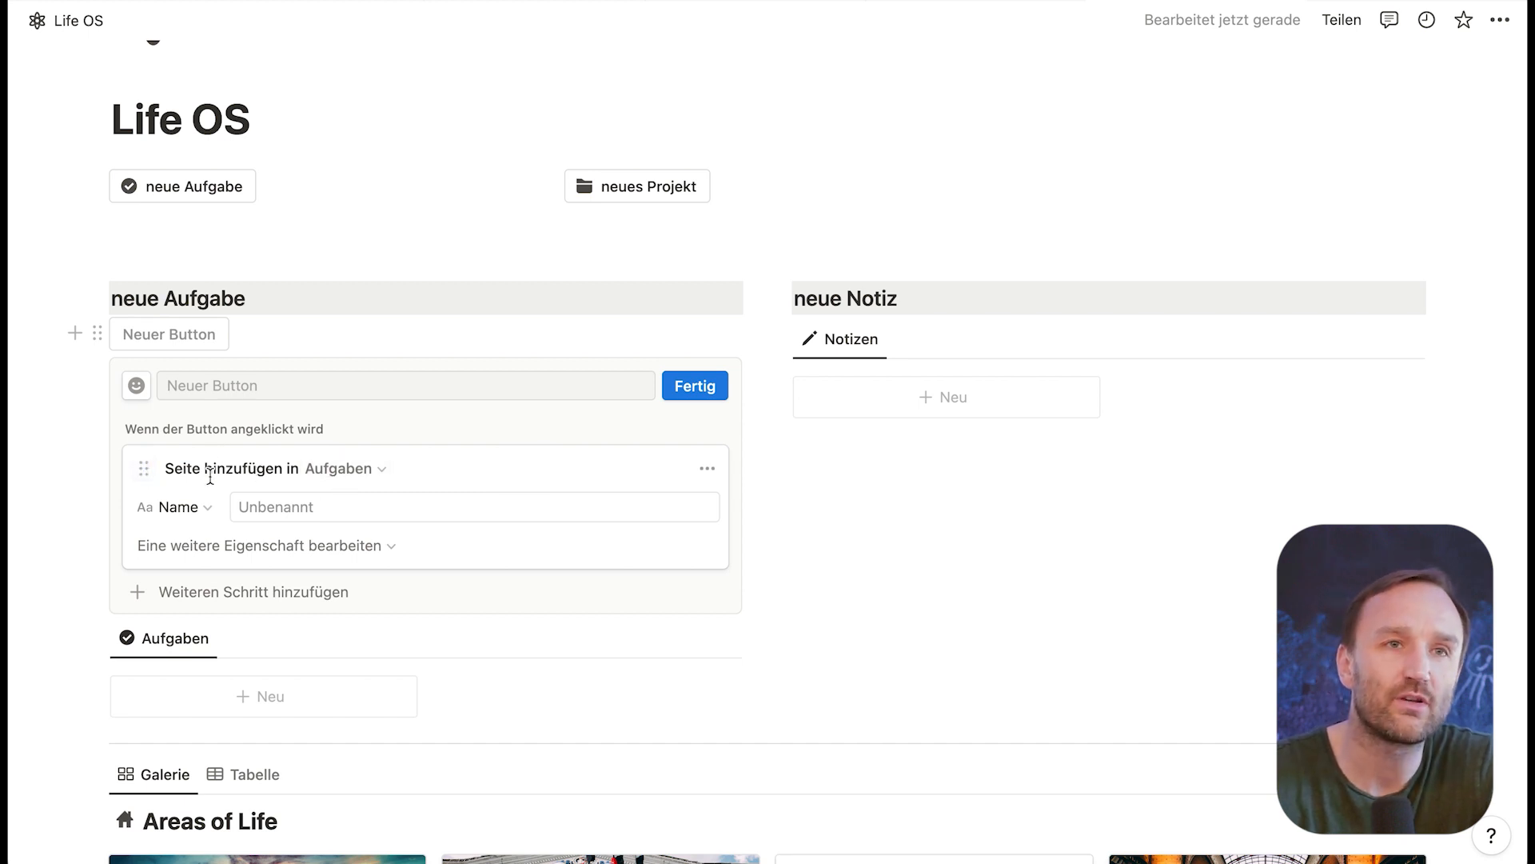
left_click(706, 402)
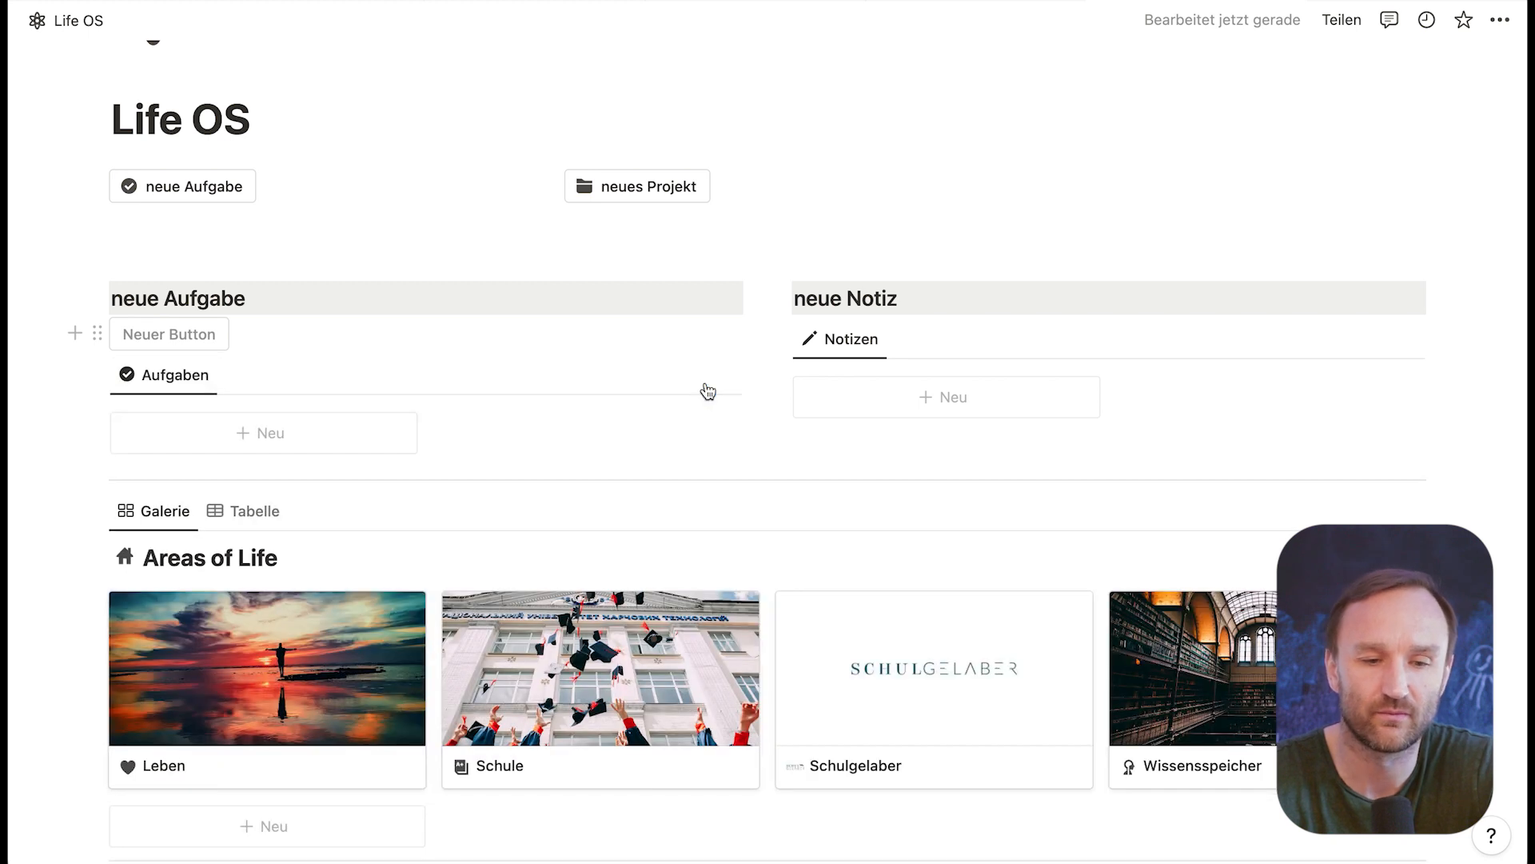
Step: Test the unnamed button under neue Aufgabe and delete the Unbenannt card it adds to the Aufgaben gallery
left_click(186, 336)
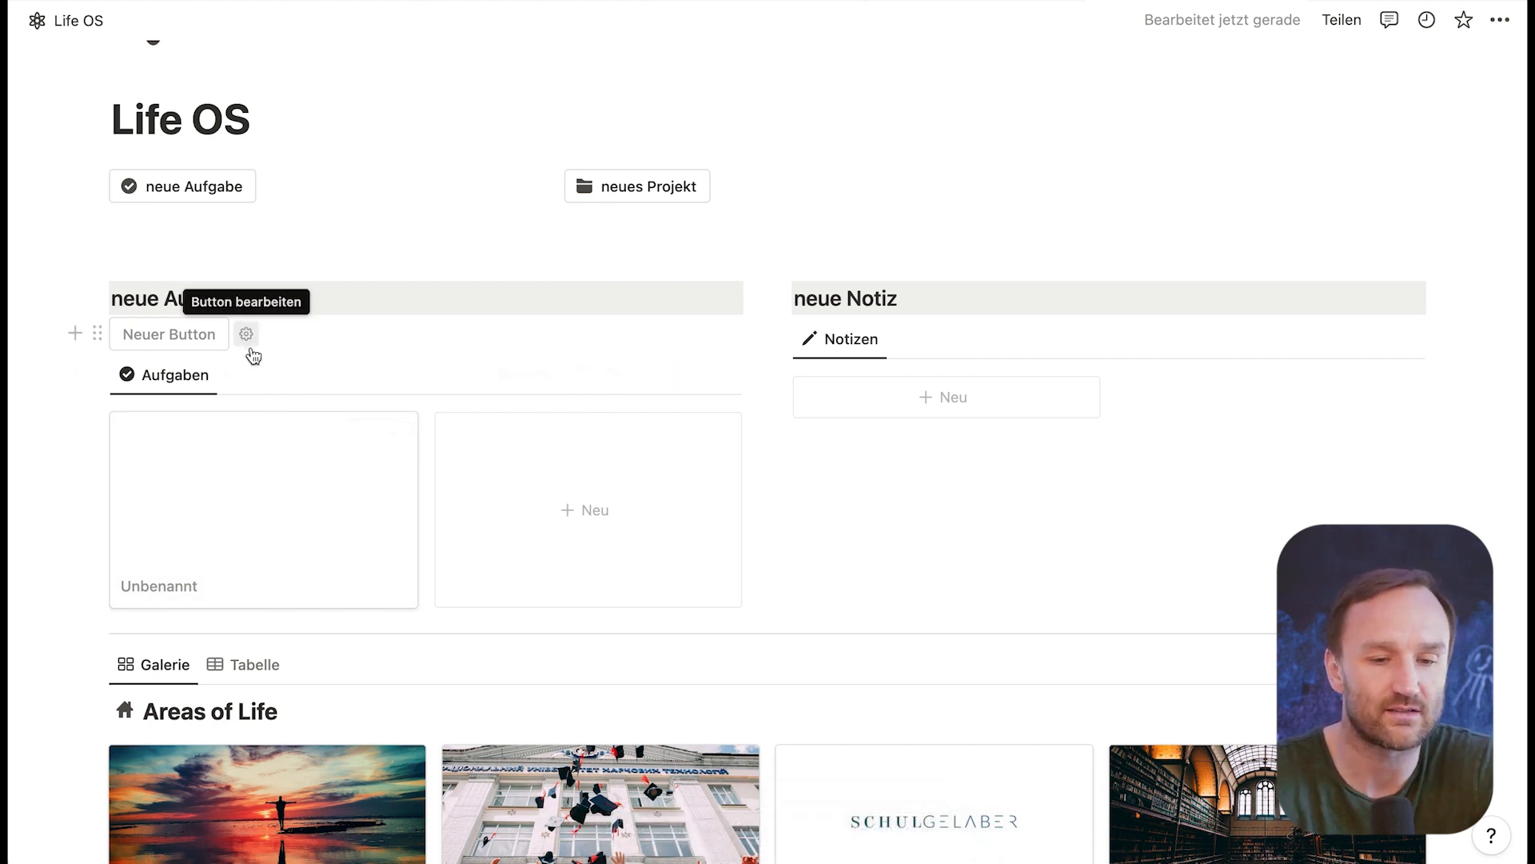
left_click(395, 436)
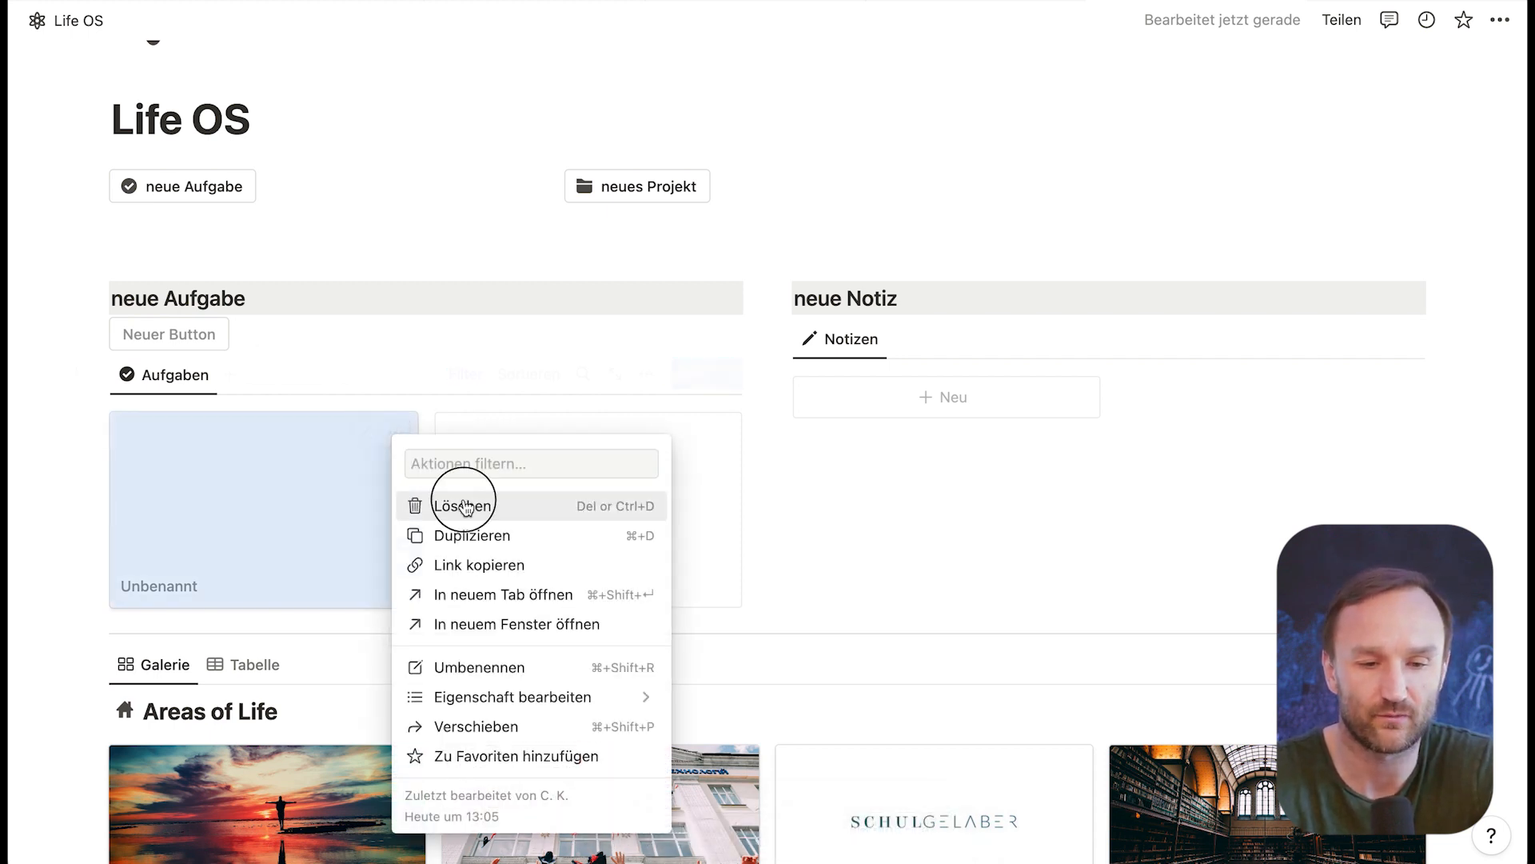
left_click(424, 504)
Step: Add a Seite öffnen step to the unnamed button under neue Aufgabe that opens the page created by its automation
left_click(246, 342)
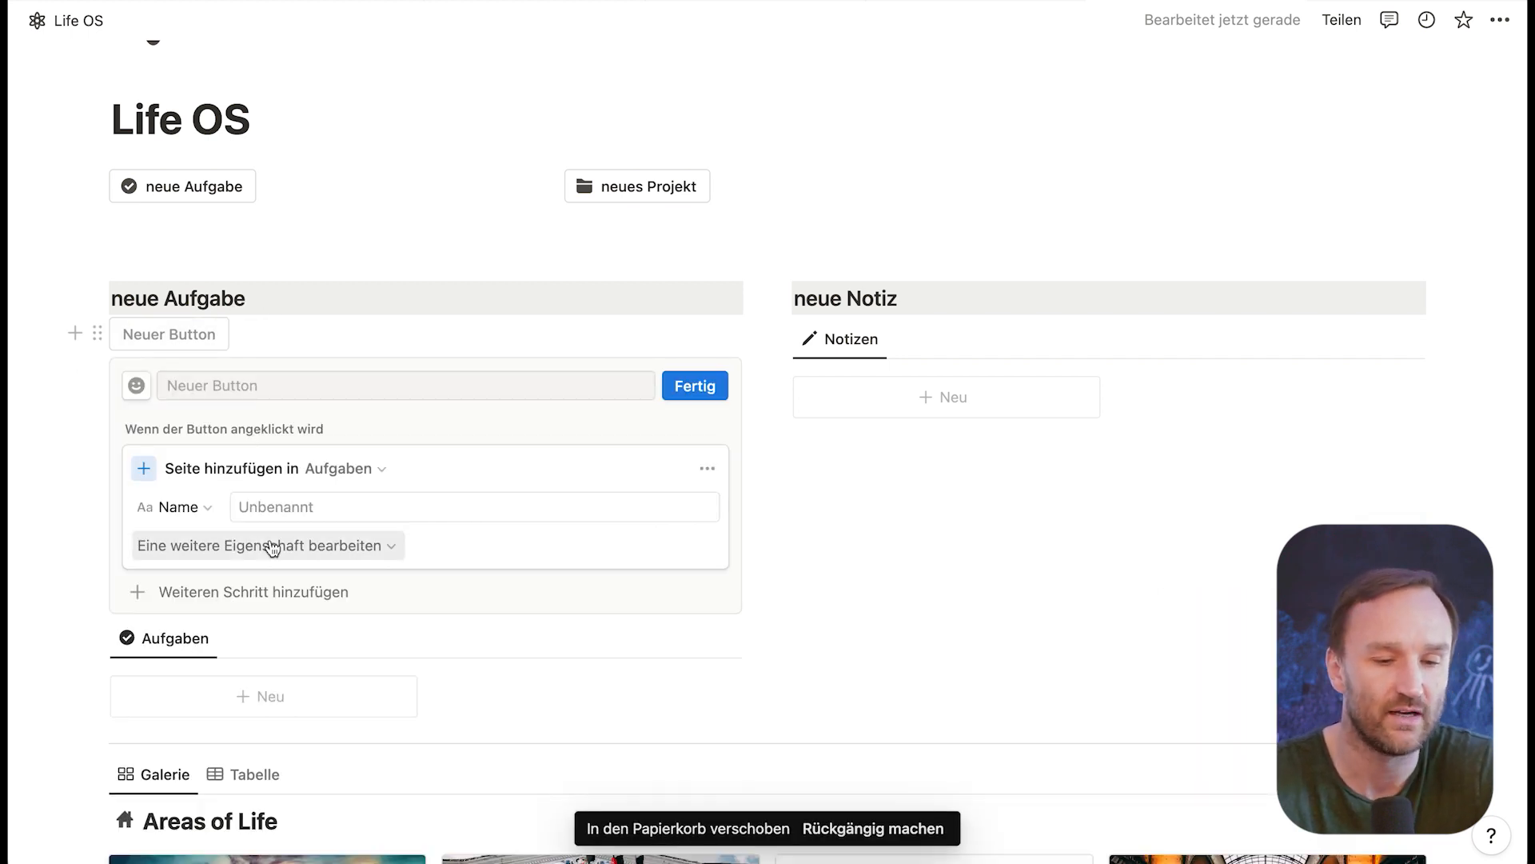
left_click(281, 592)
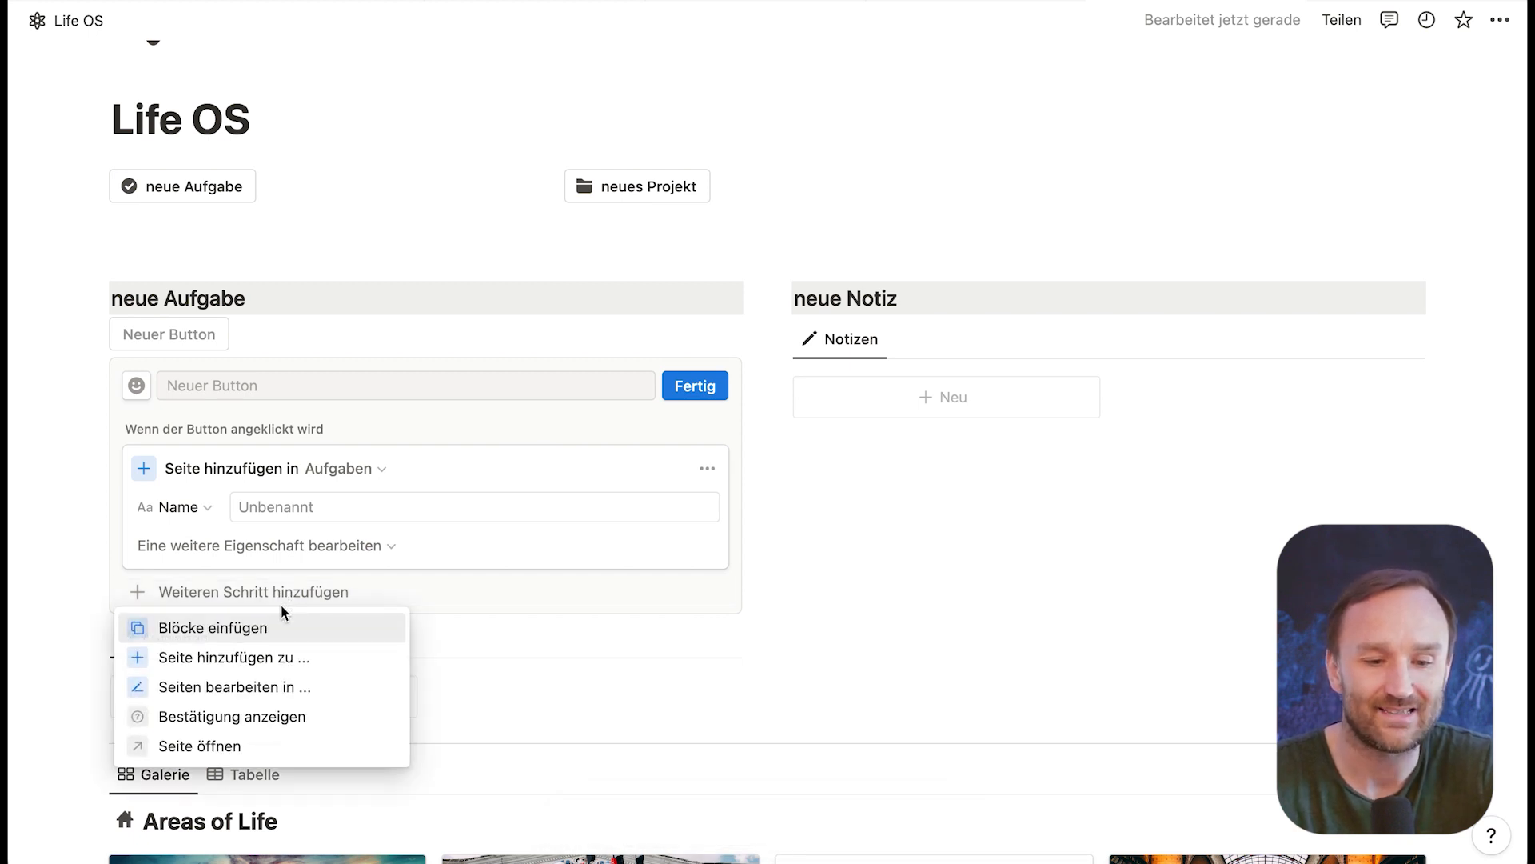
left_click(212, 745)
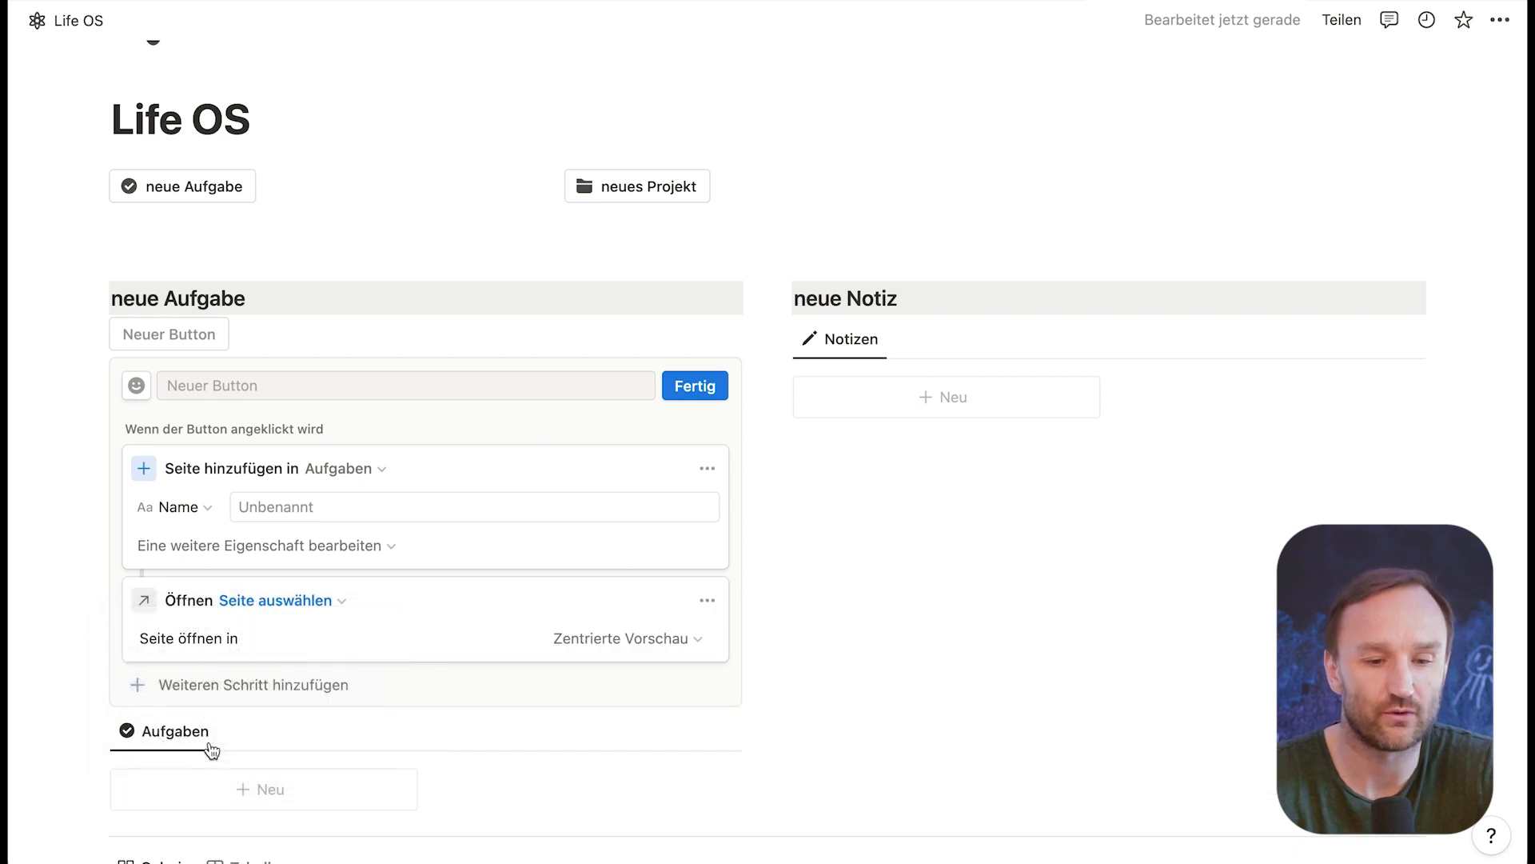
left_click(275, 603)
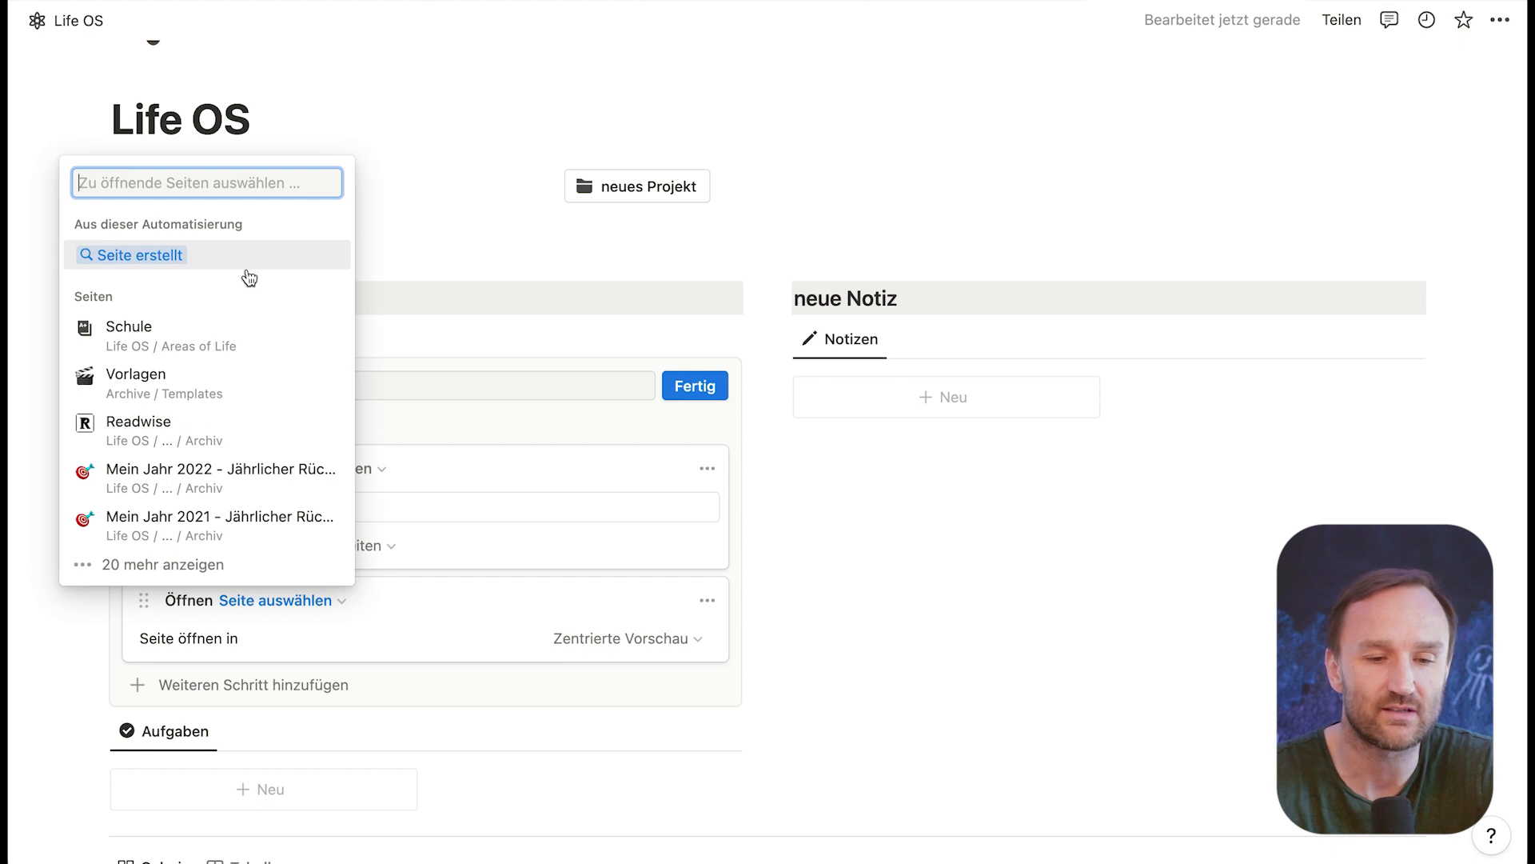
left_click(148, 257)
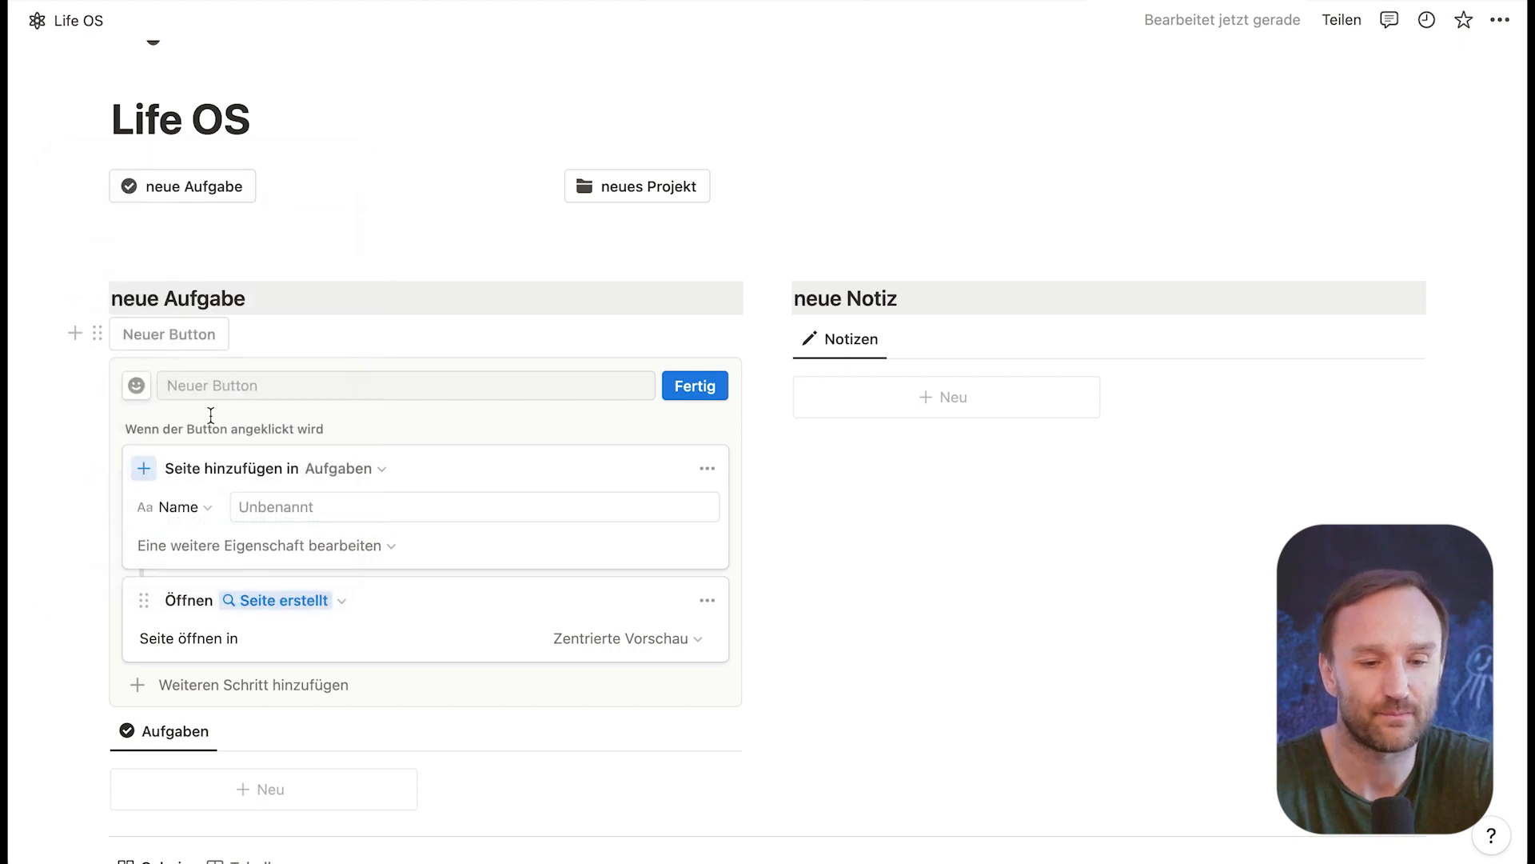
Step: Name the button "neue Aufgabe", give it the check mark icon and save it
left_click(282, 385)
type("neue A")
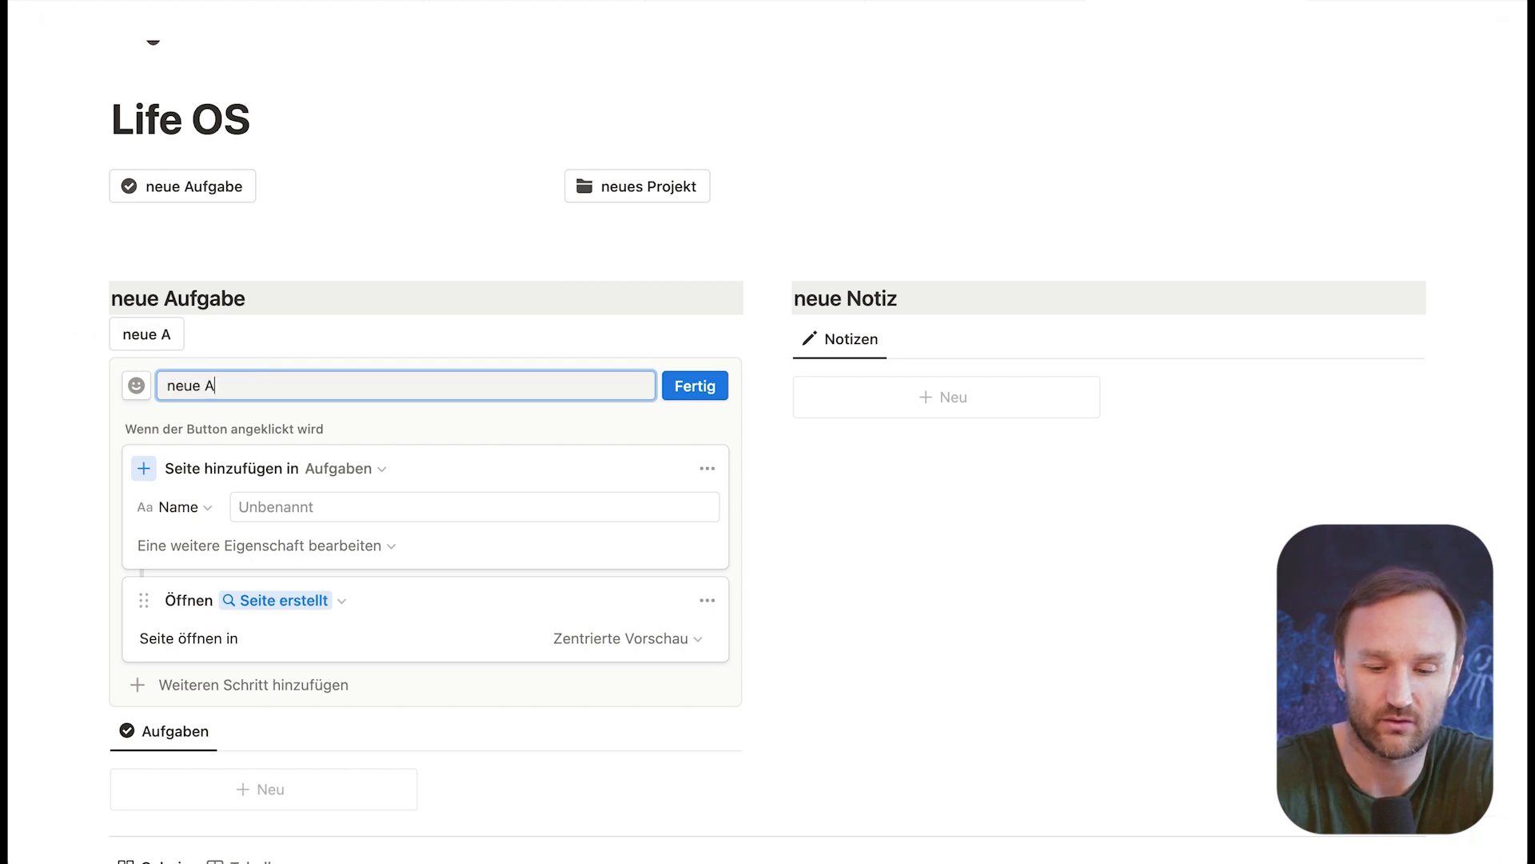
type("ufgabe")
left_click(137, 387)
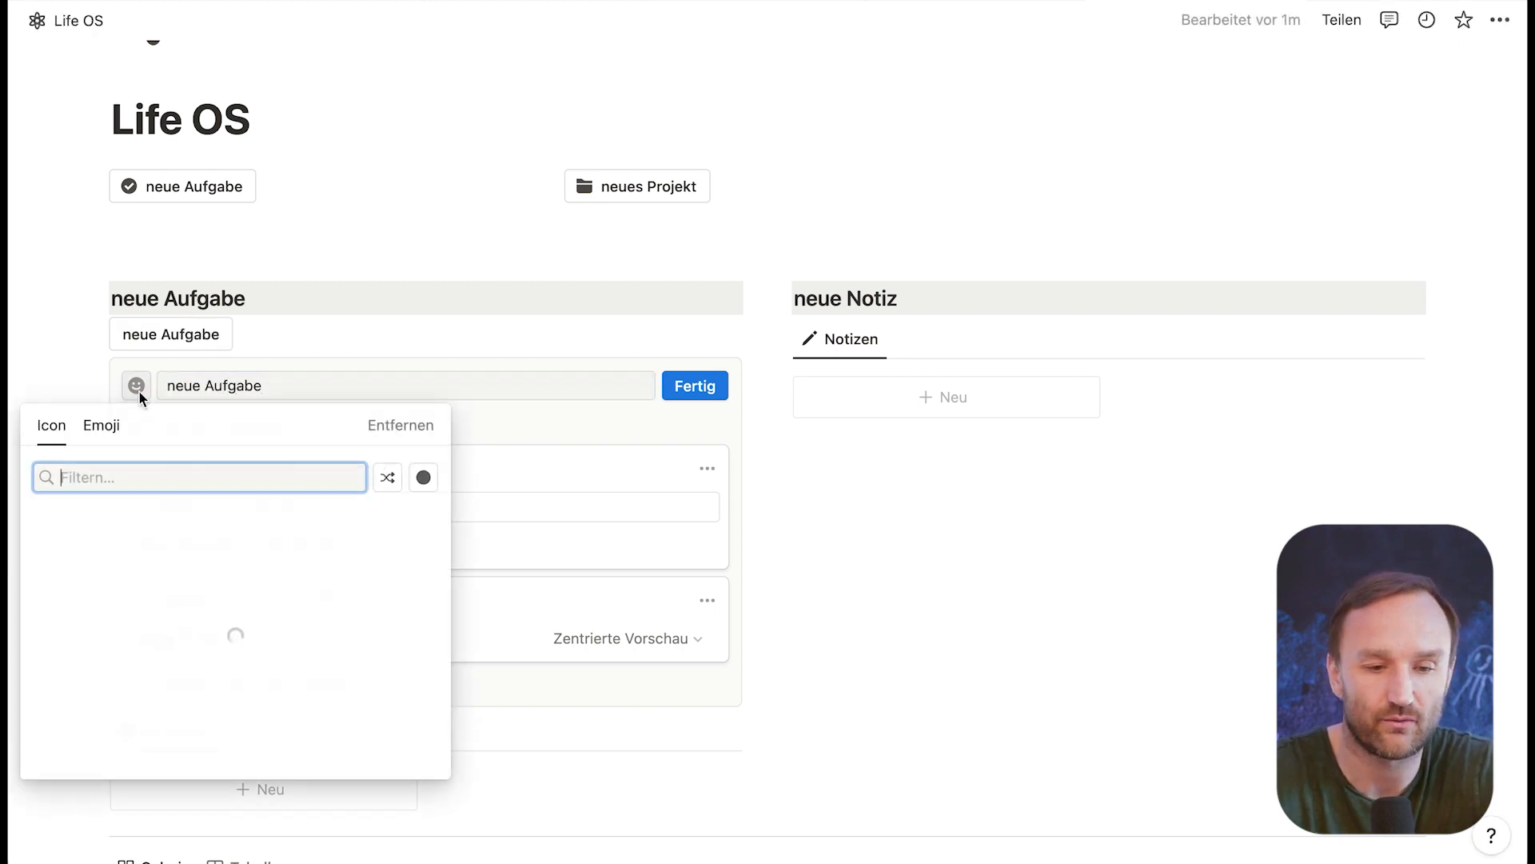
left_click(387, 555)
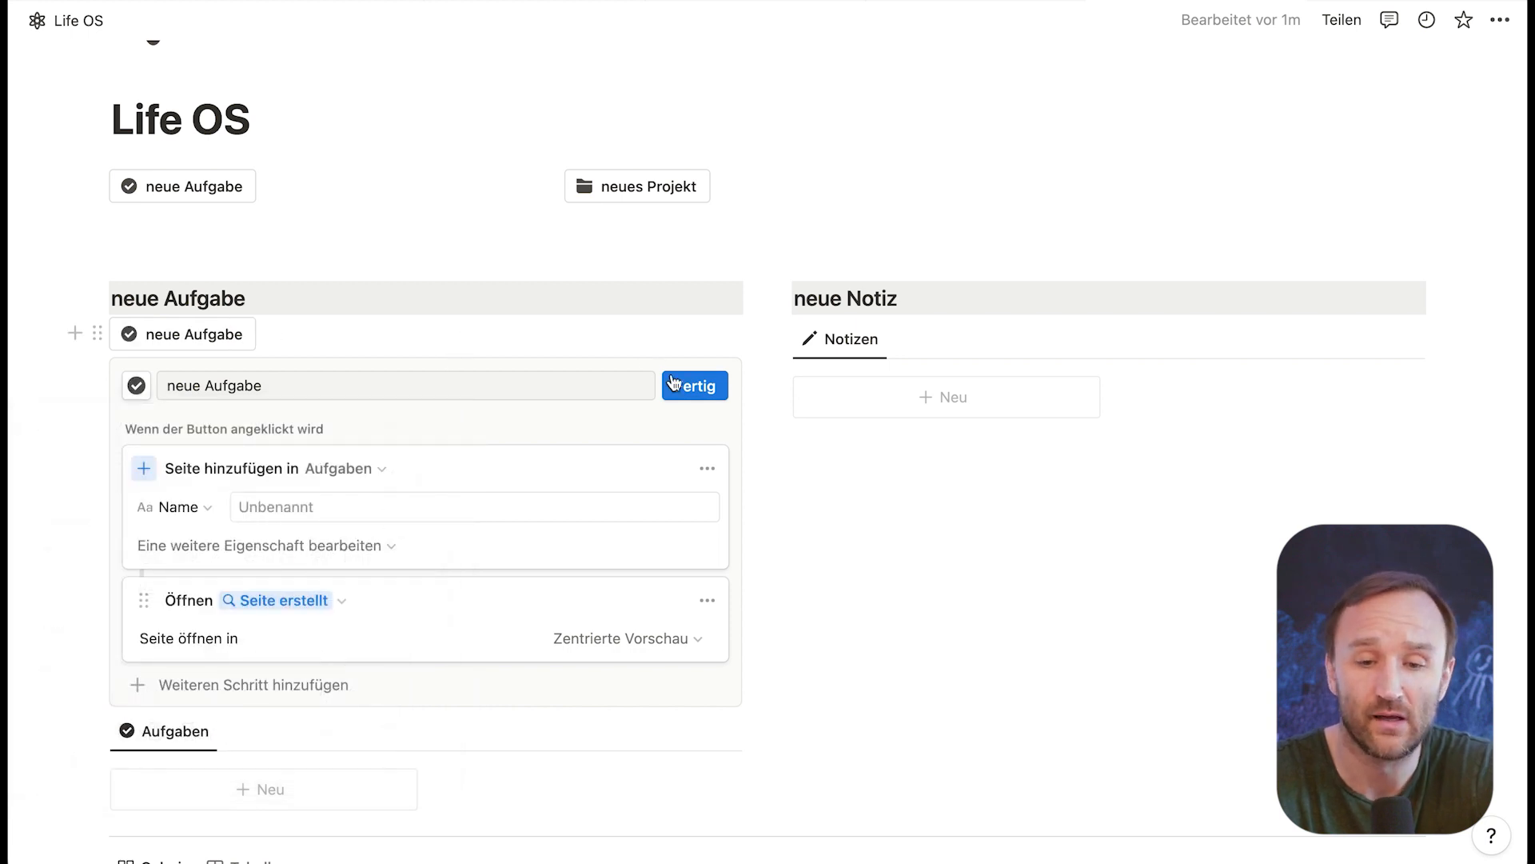
left_click(703, 386)
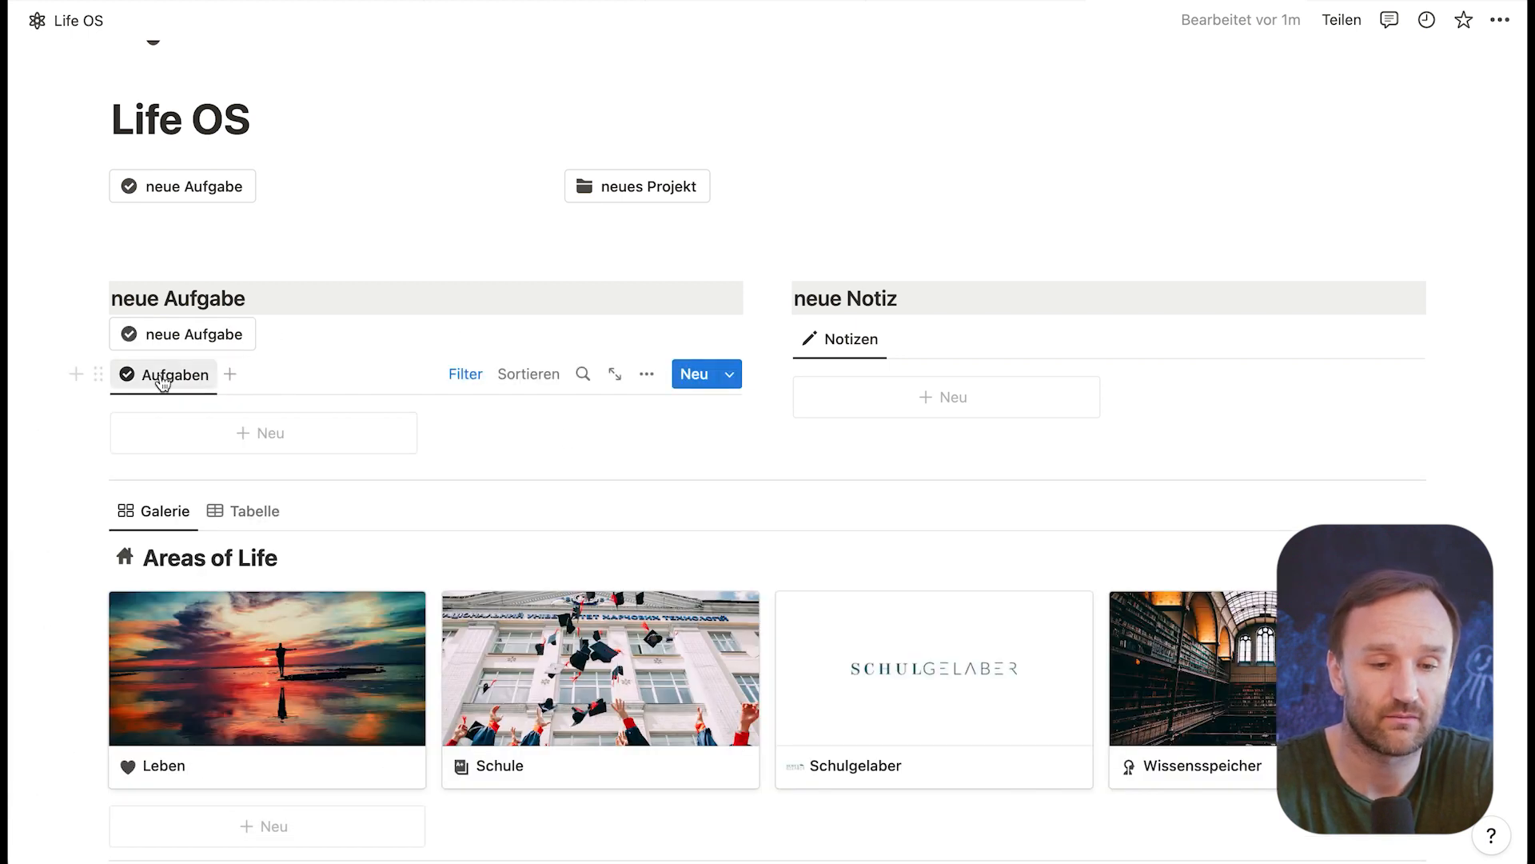
Step: Create a task with the neue Aufgabe button under the heading, apply the "Neue Aufgabe" template and close the page
left_click(180, 333)
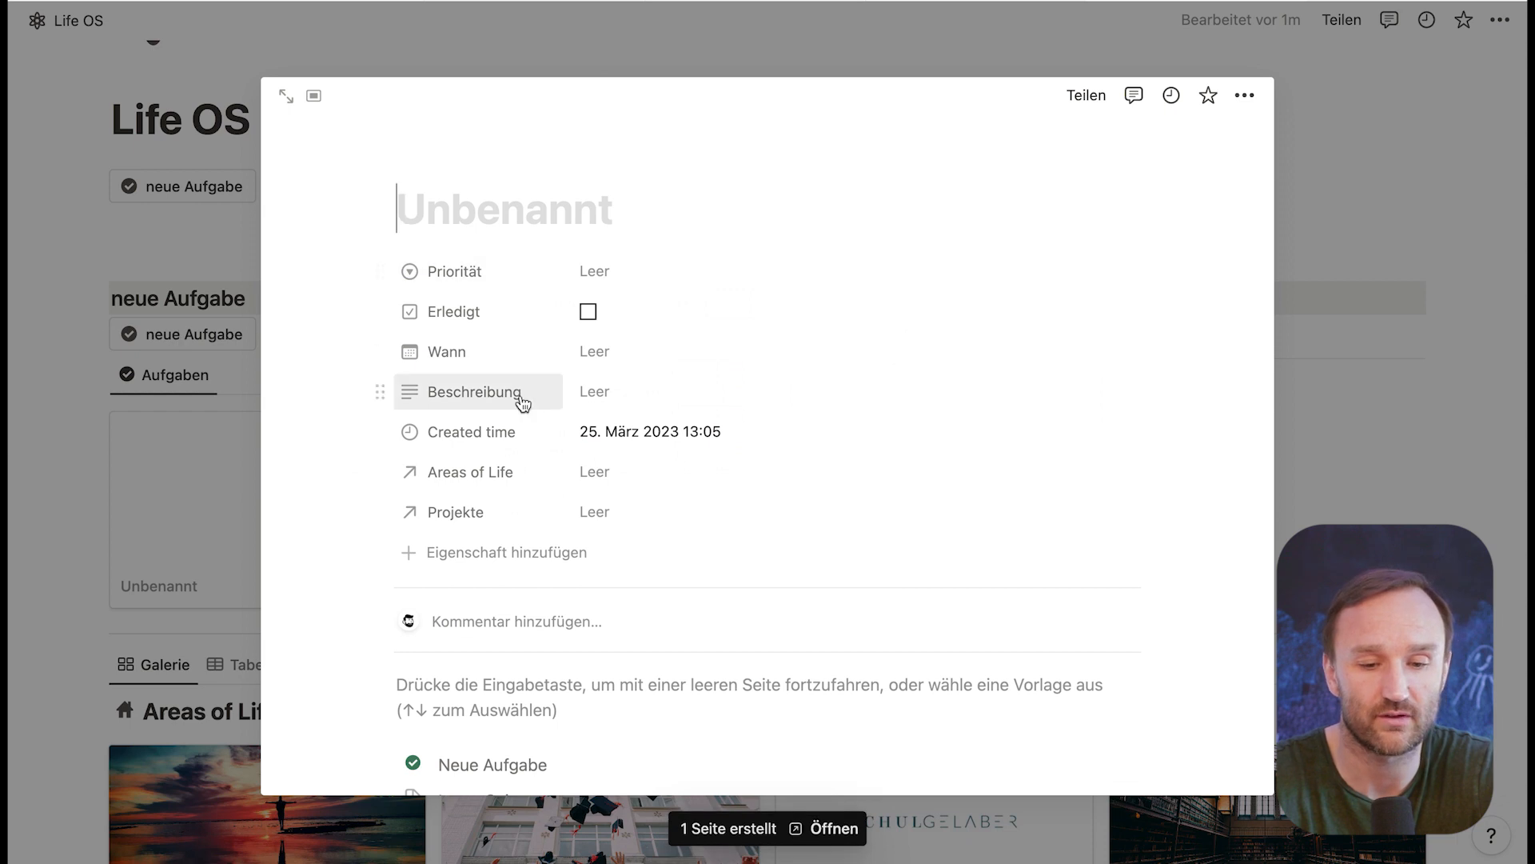
scroll(522, 402, "down", 5)
left_click(510, 450)
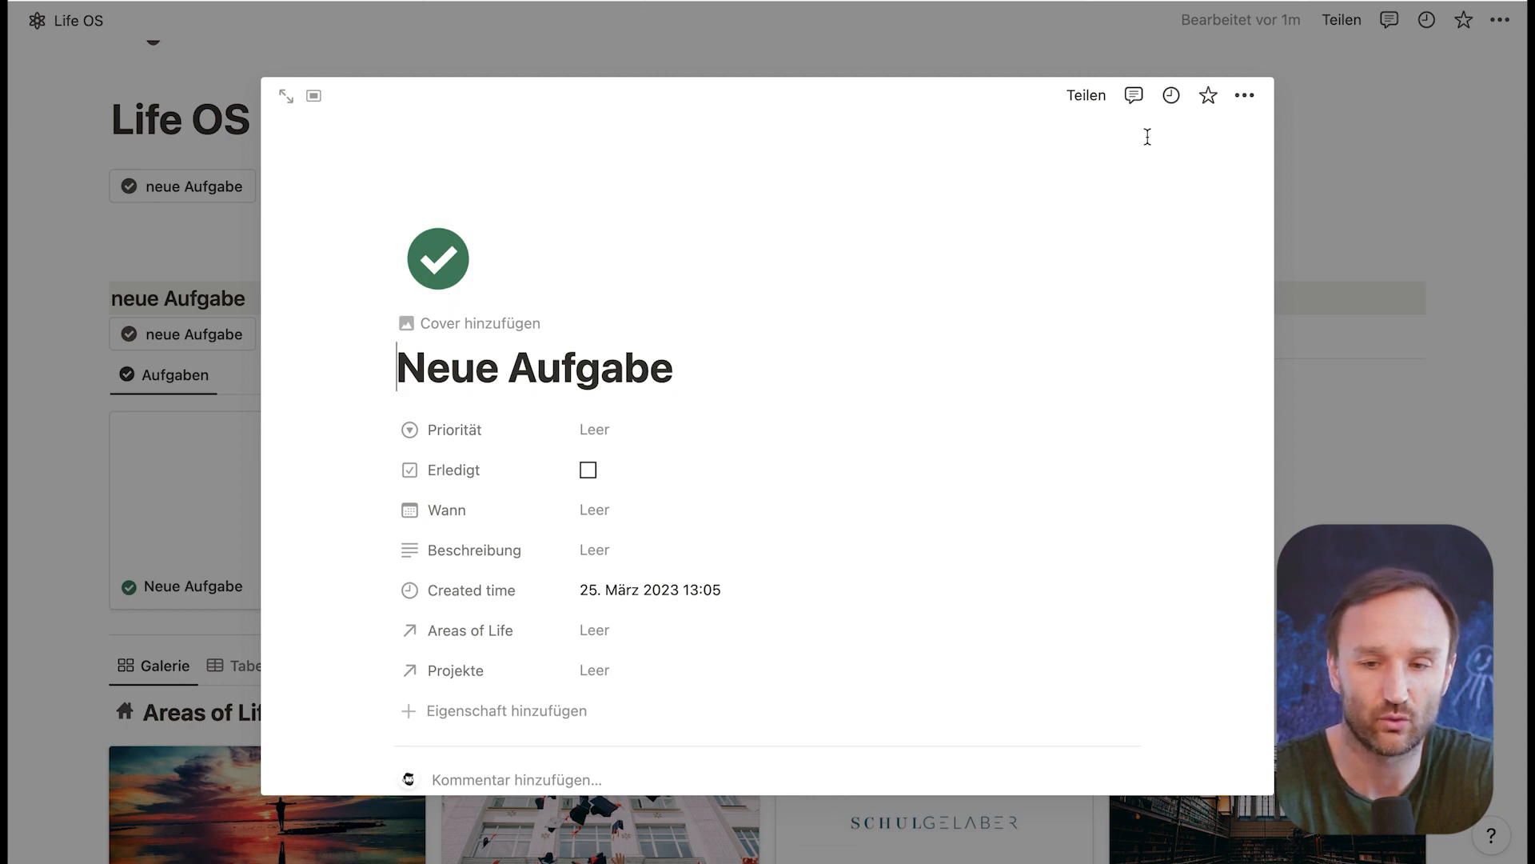
left_click(68, 199)
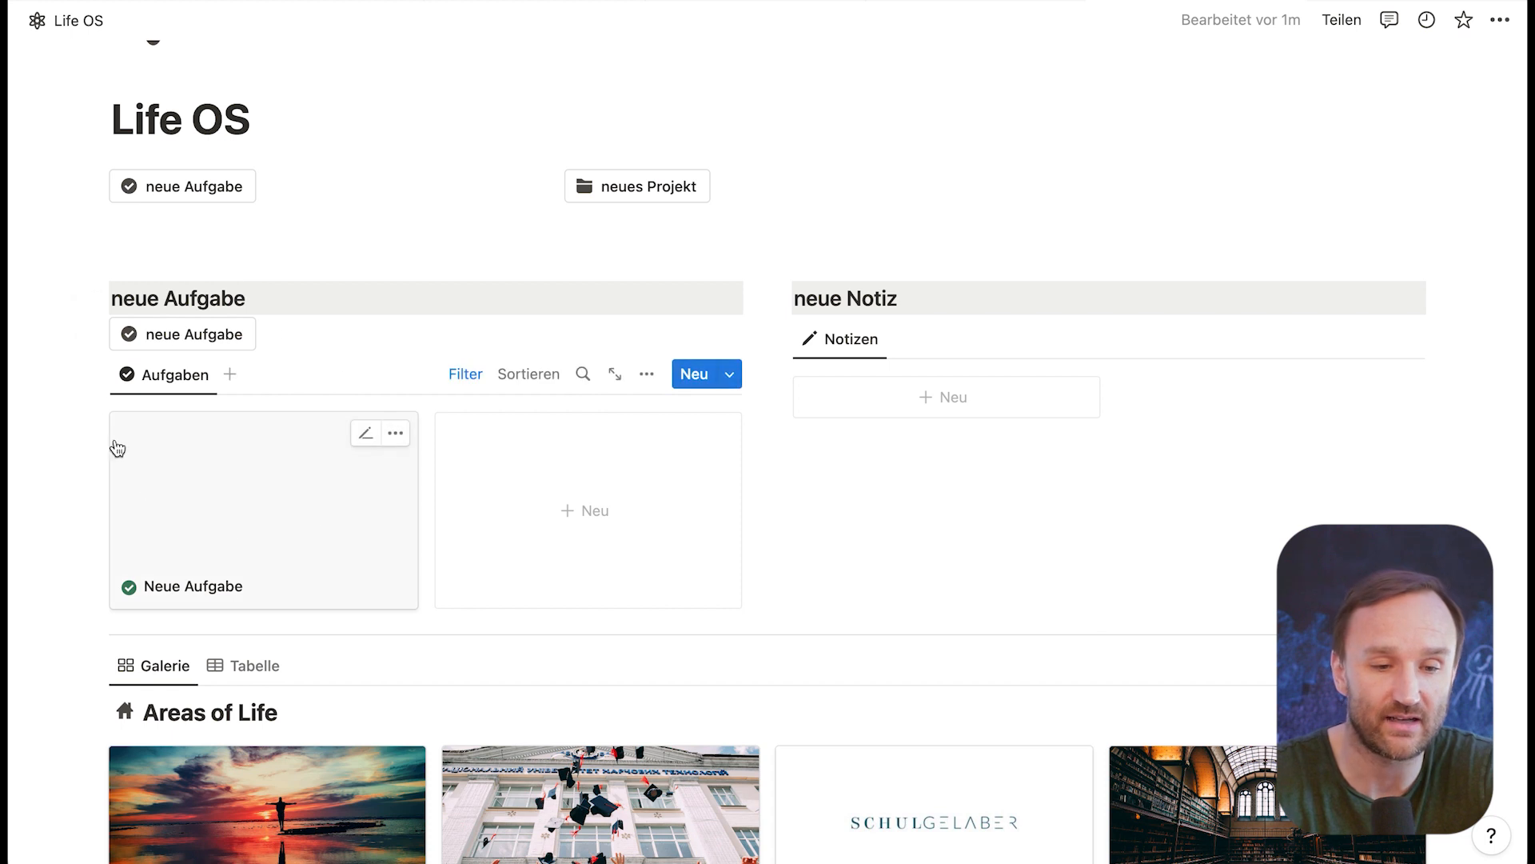
Step: Delete the neue Aufgabe section: its button, its heading and its Aufgaben gallery
left_click(273, 335)
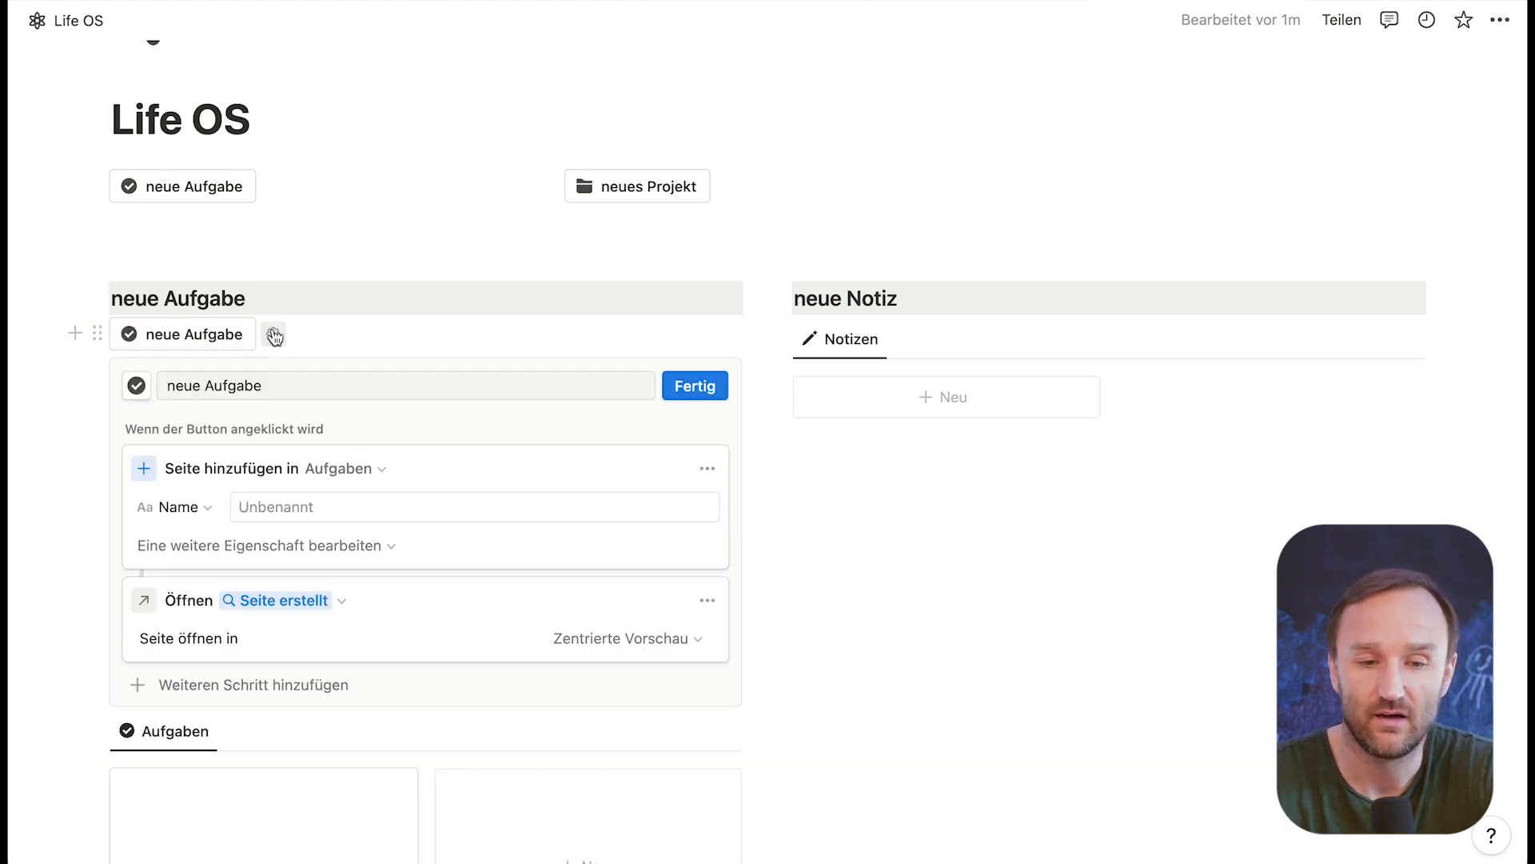
left_click(96, 336)
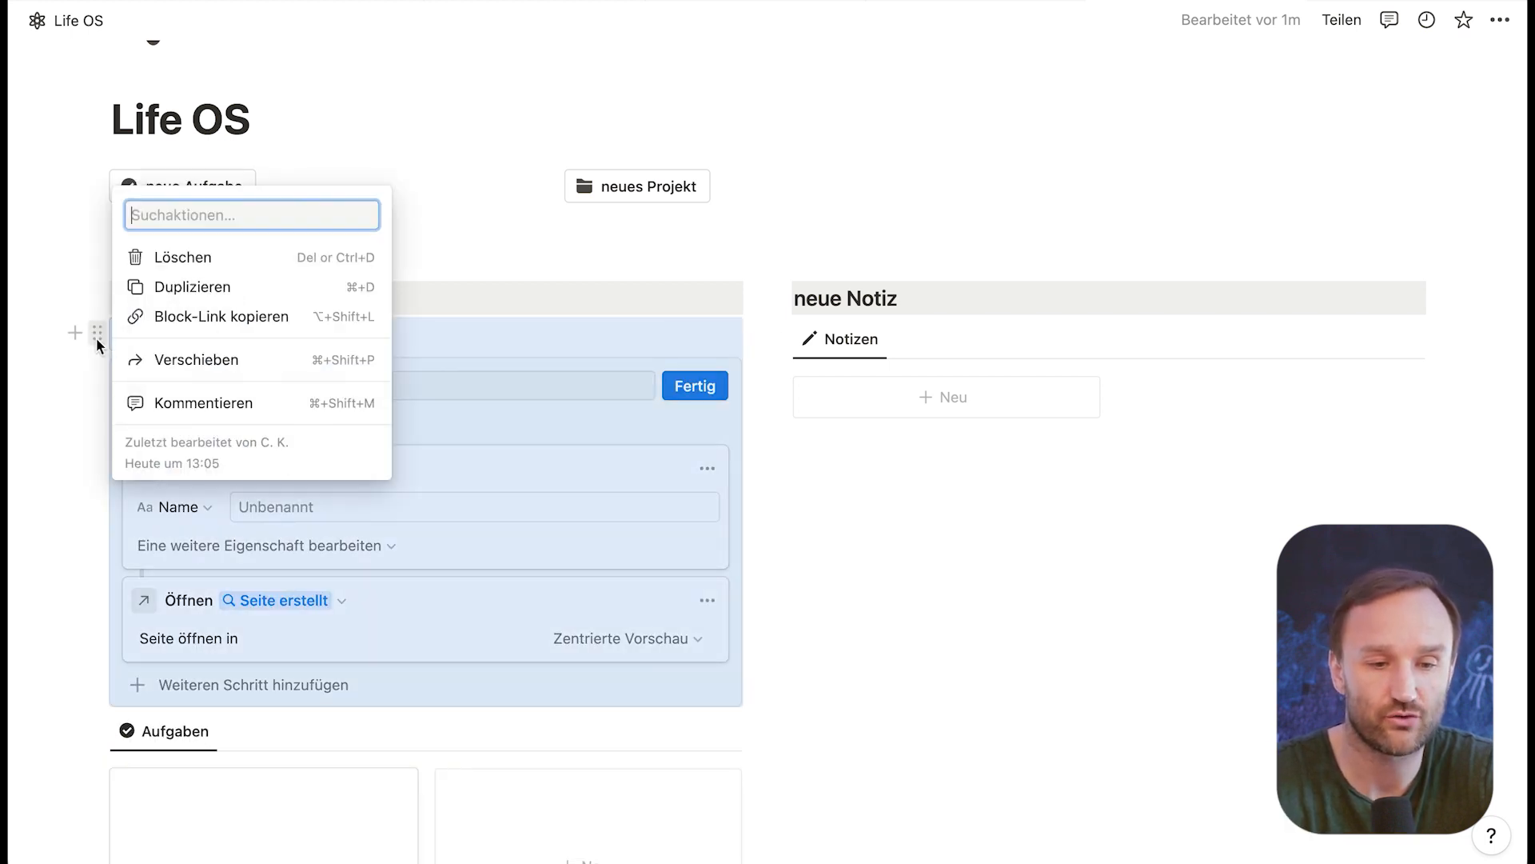
key("Delete")
left_click(99, 293)
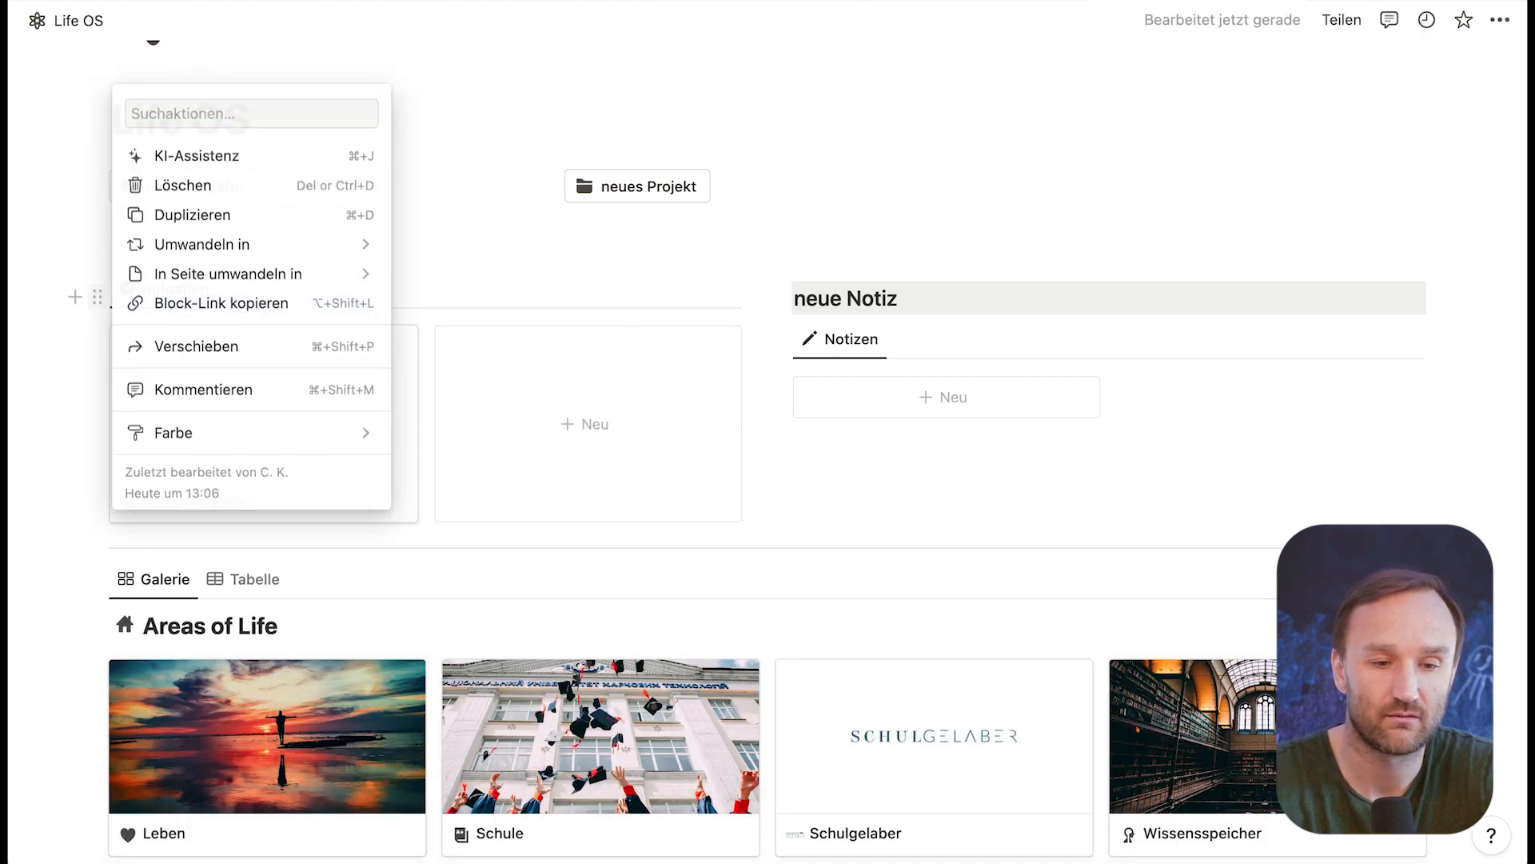
key("Delete")
left_click(99, 289)
key("Delete")
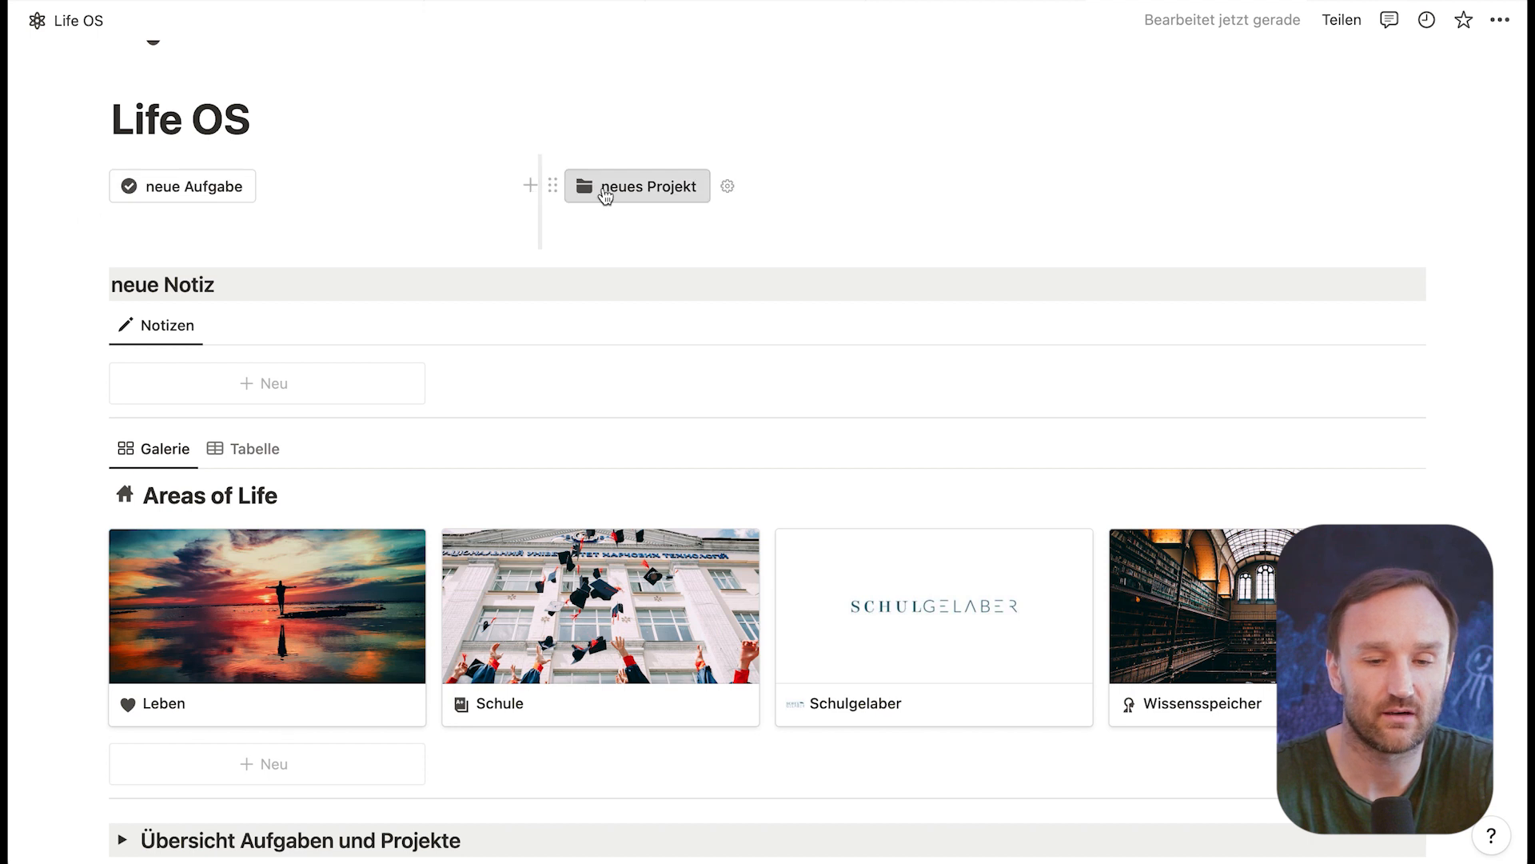
Step: Insert a button under the neue Notiz heading that adds a page to the Notizen, Meetings & Ideen database
left_click(229, 283)
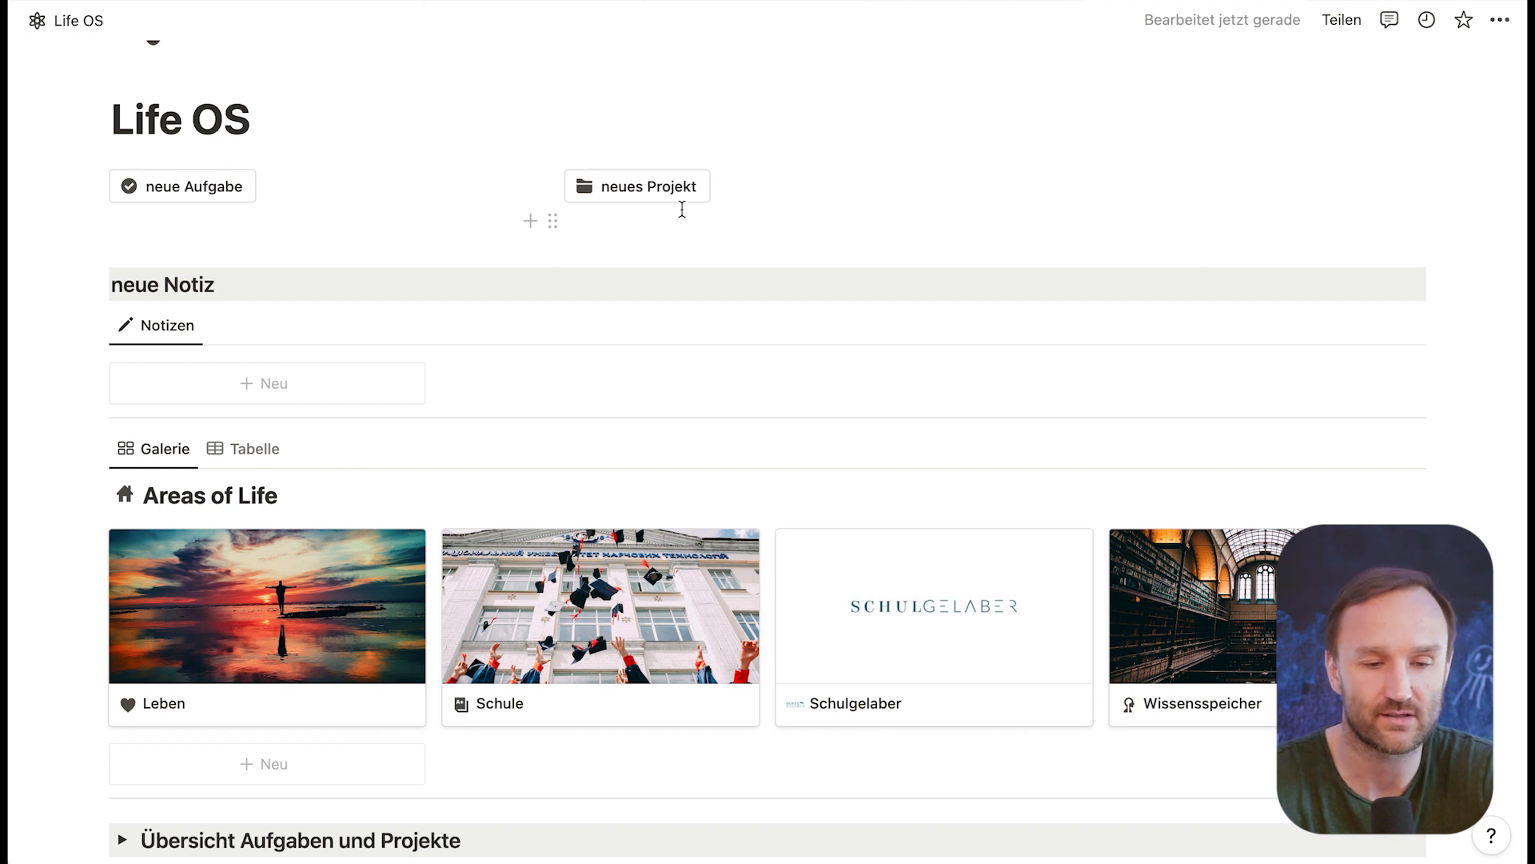
key("Return")
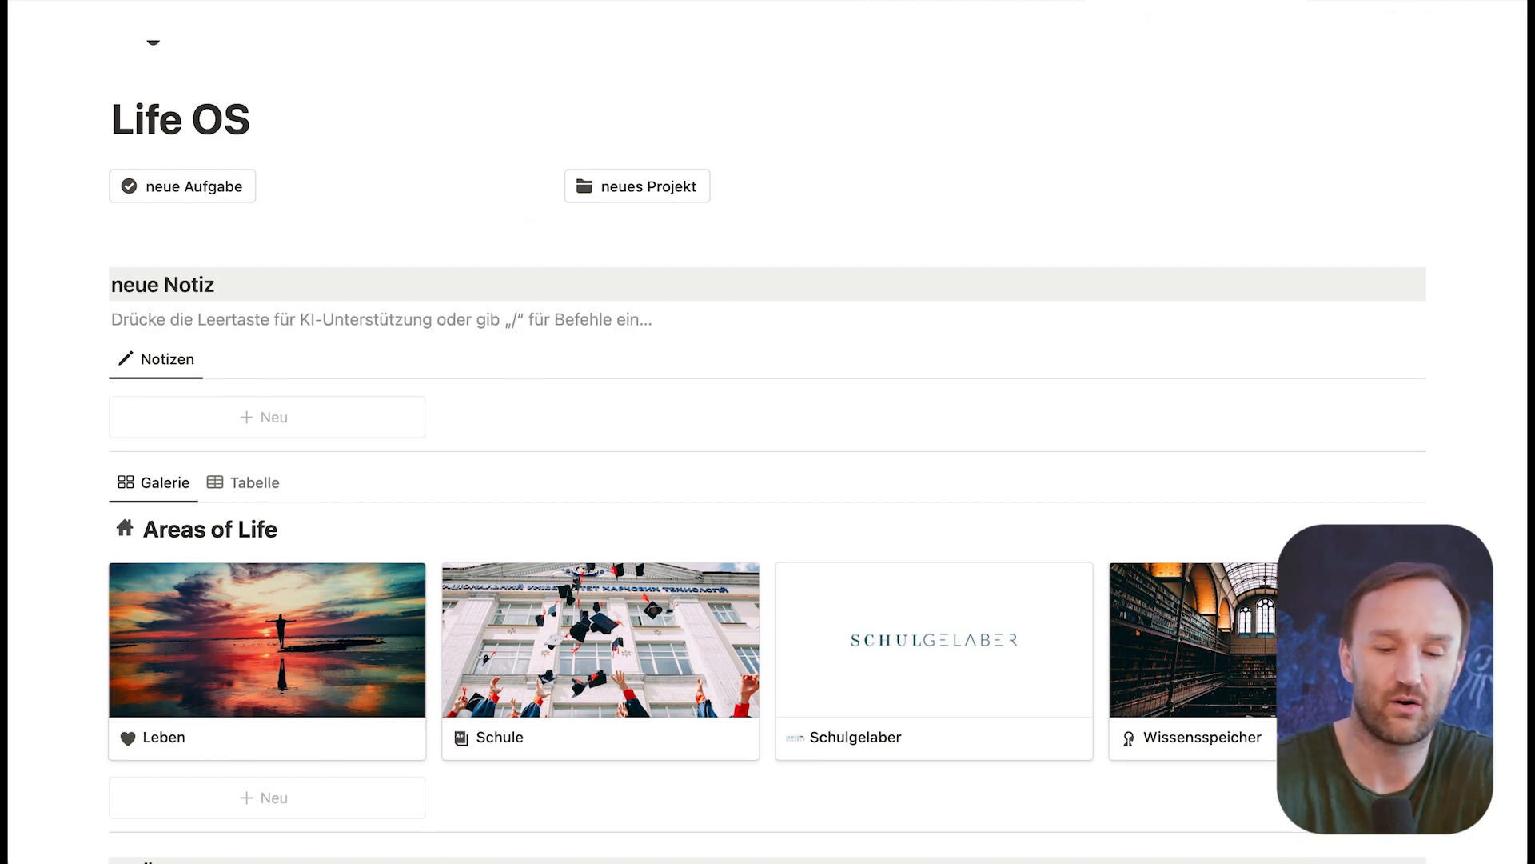
type("/scha")
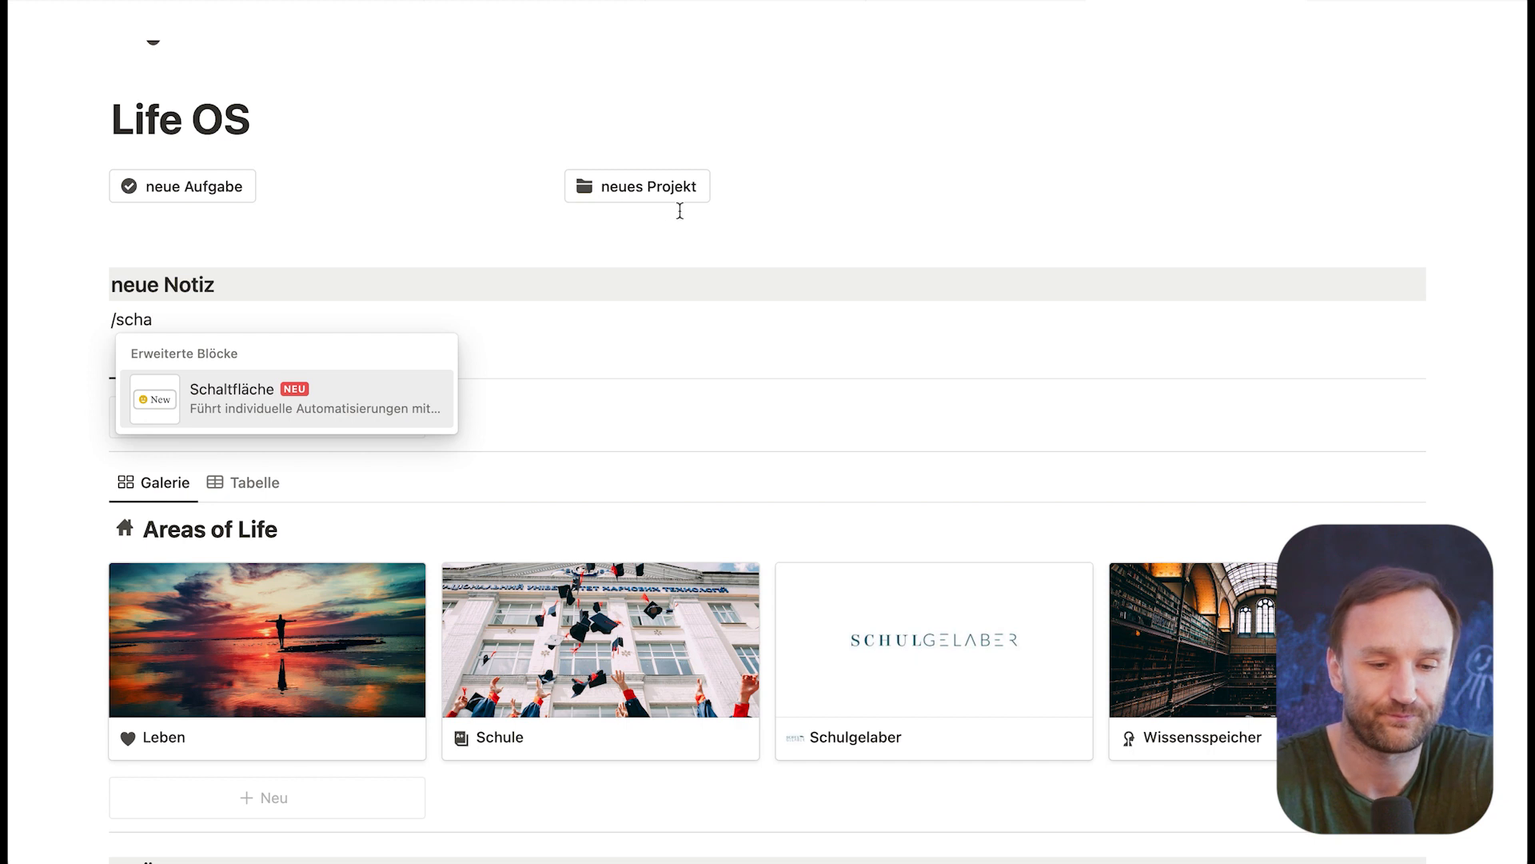
left_click(275, 405)
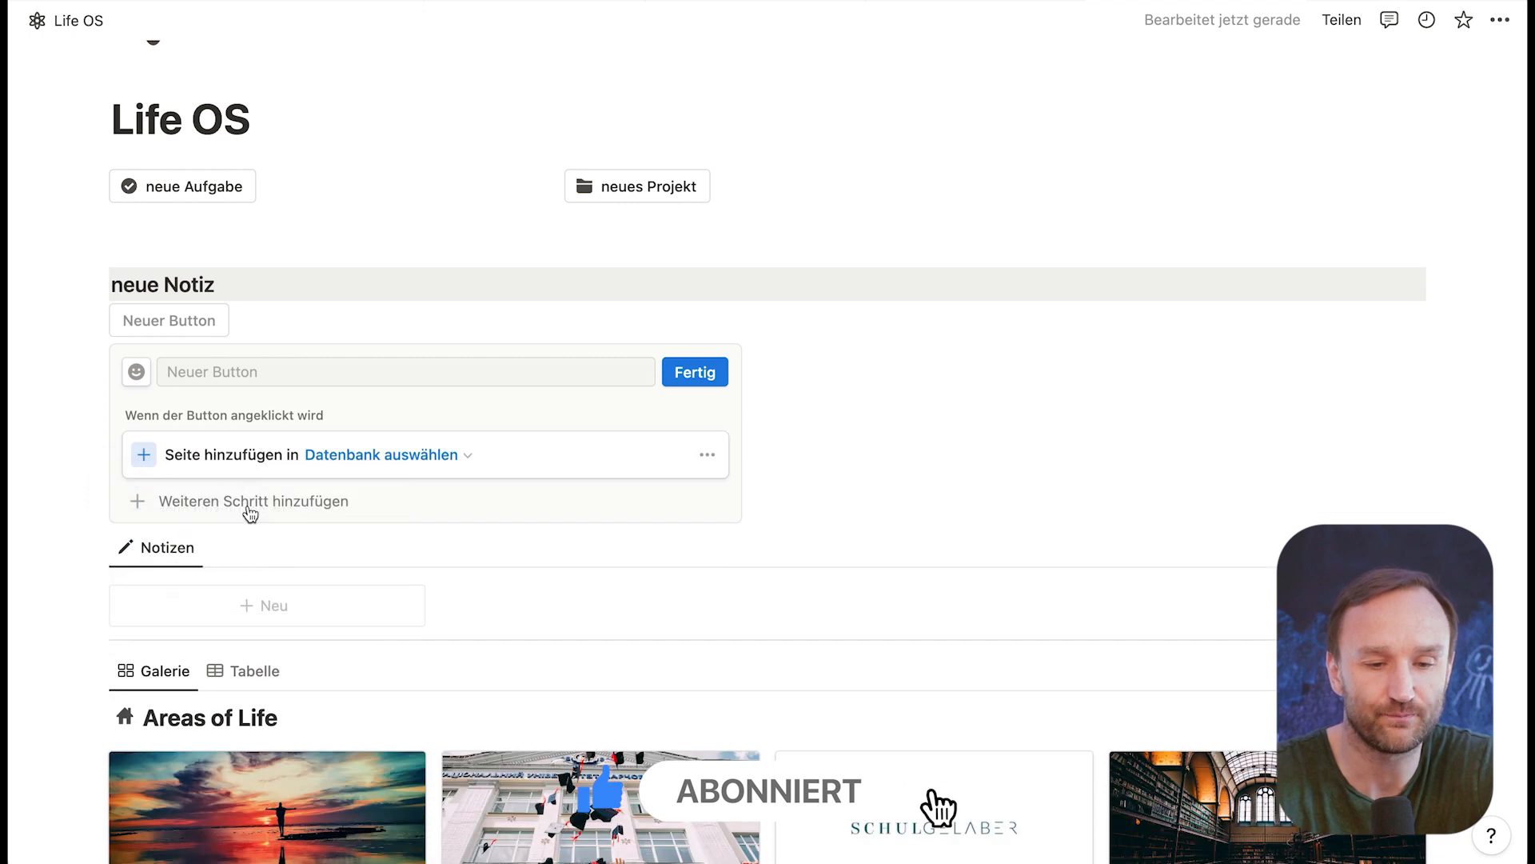
left_click(449, 455)
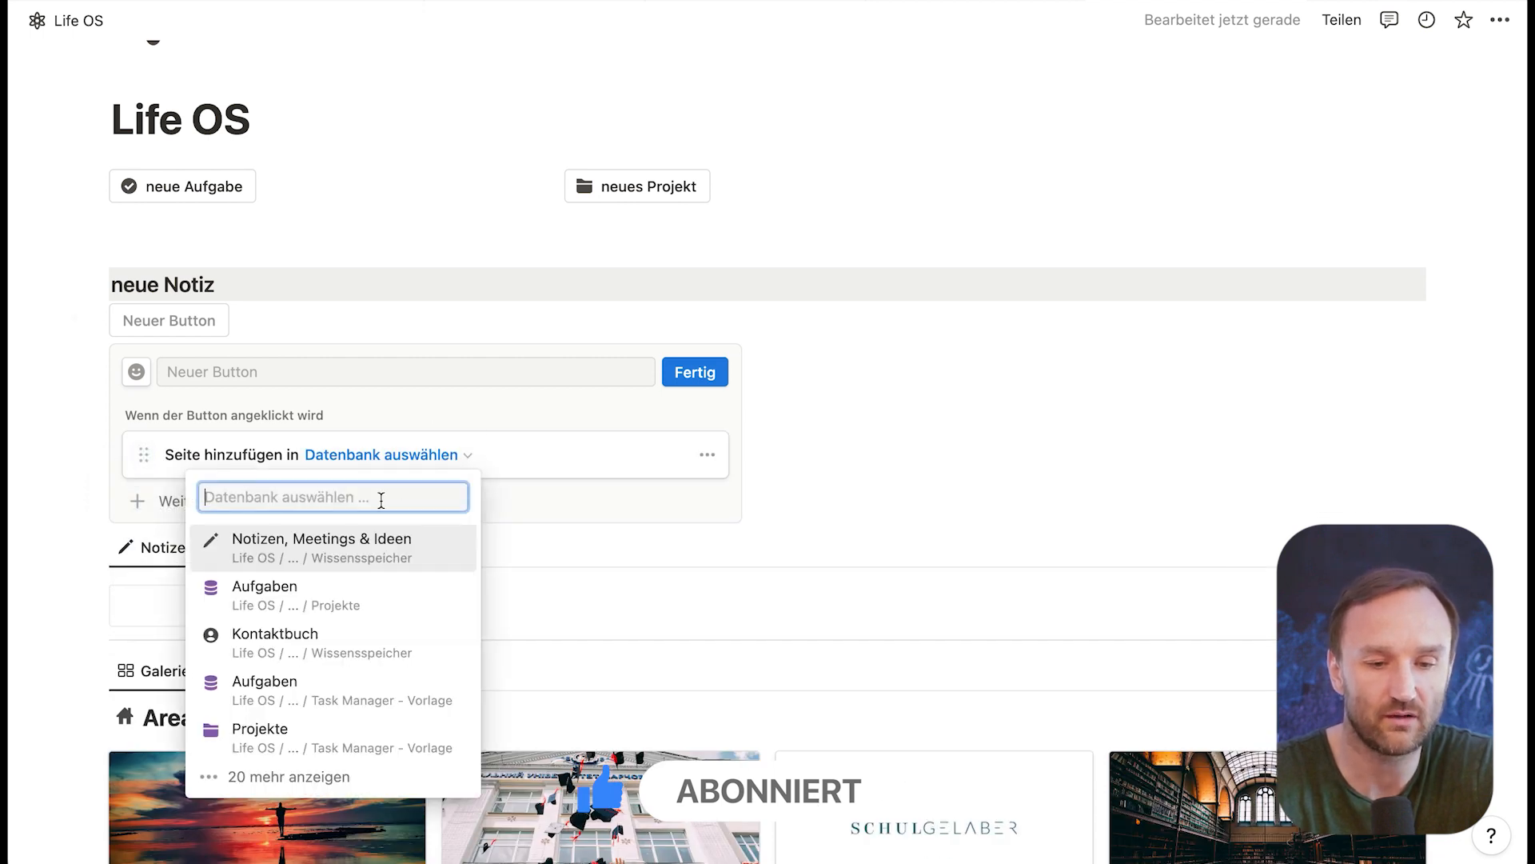
left_click(335, 550)
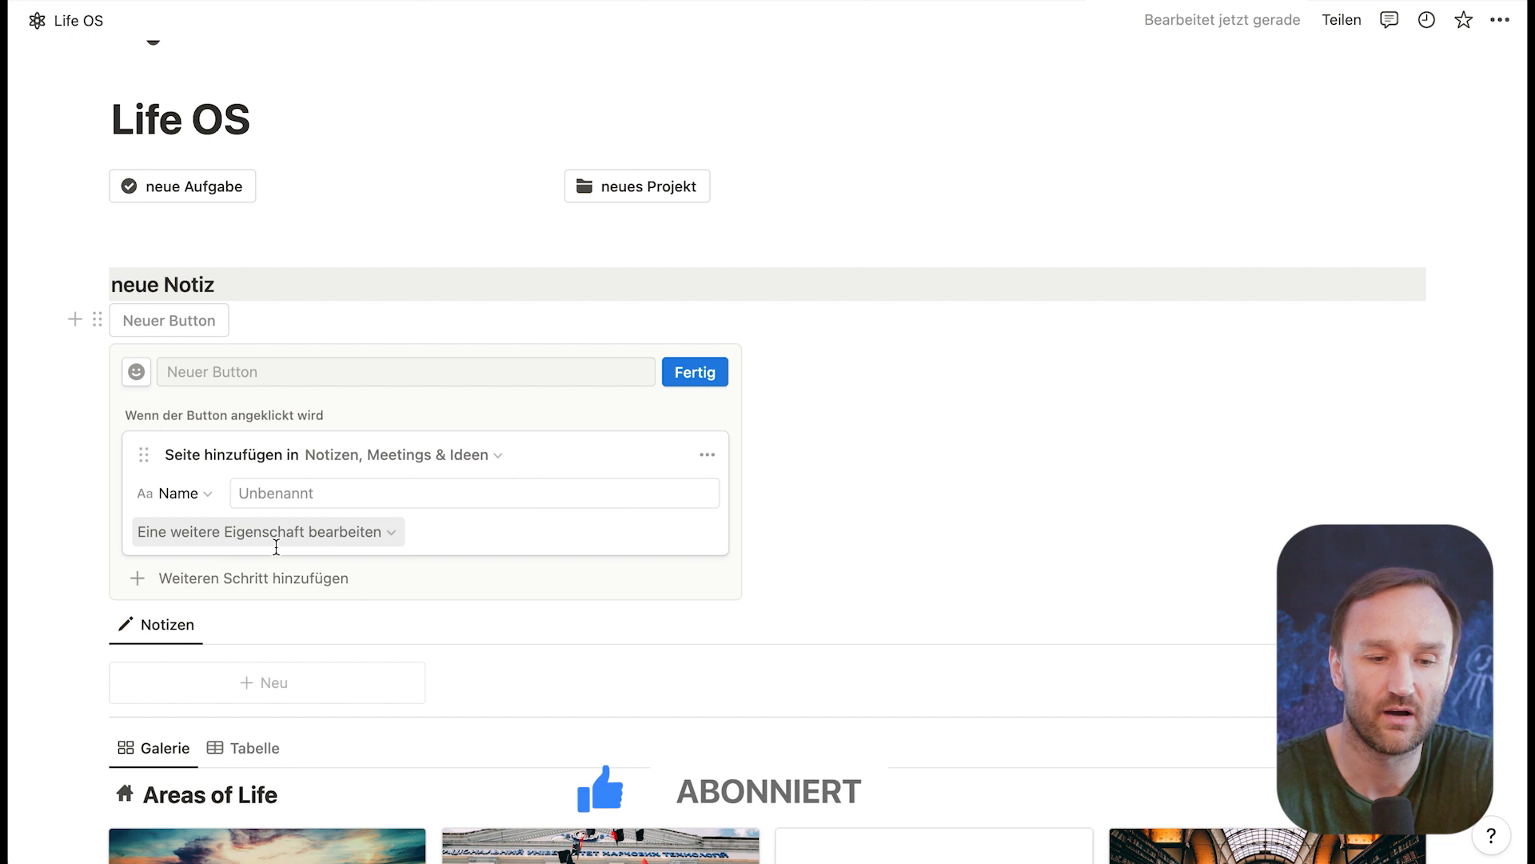
left_click(311, 534)
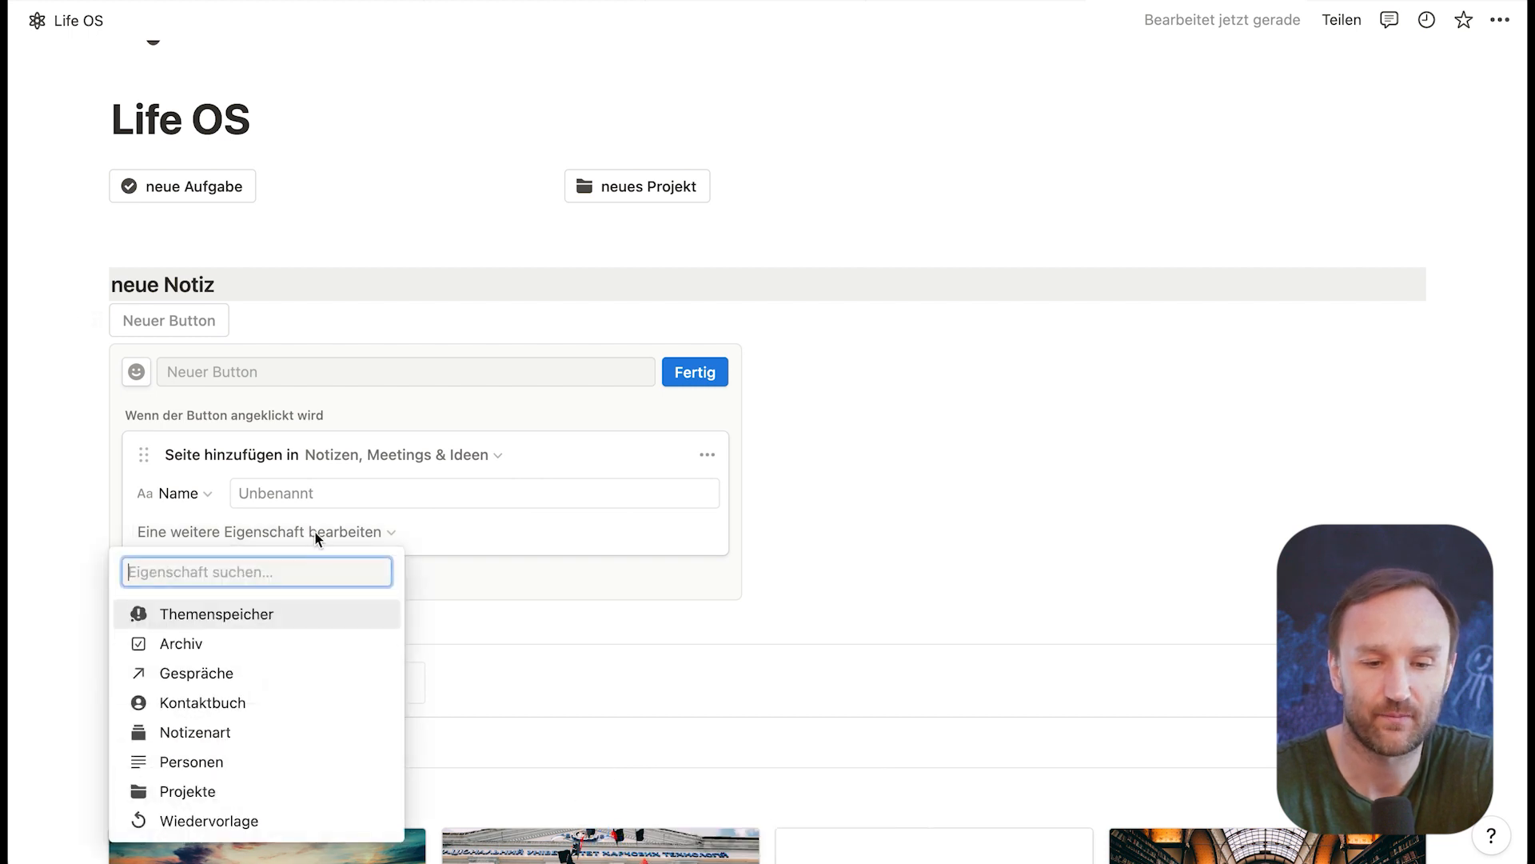
left_click(487, 538)
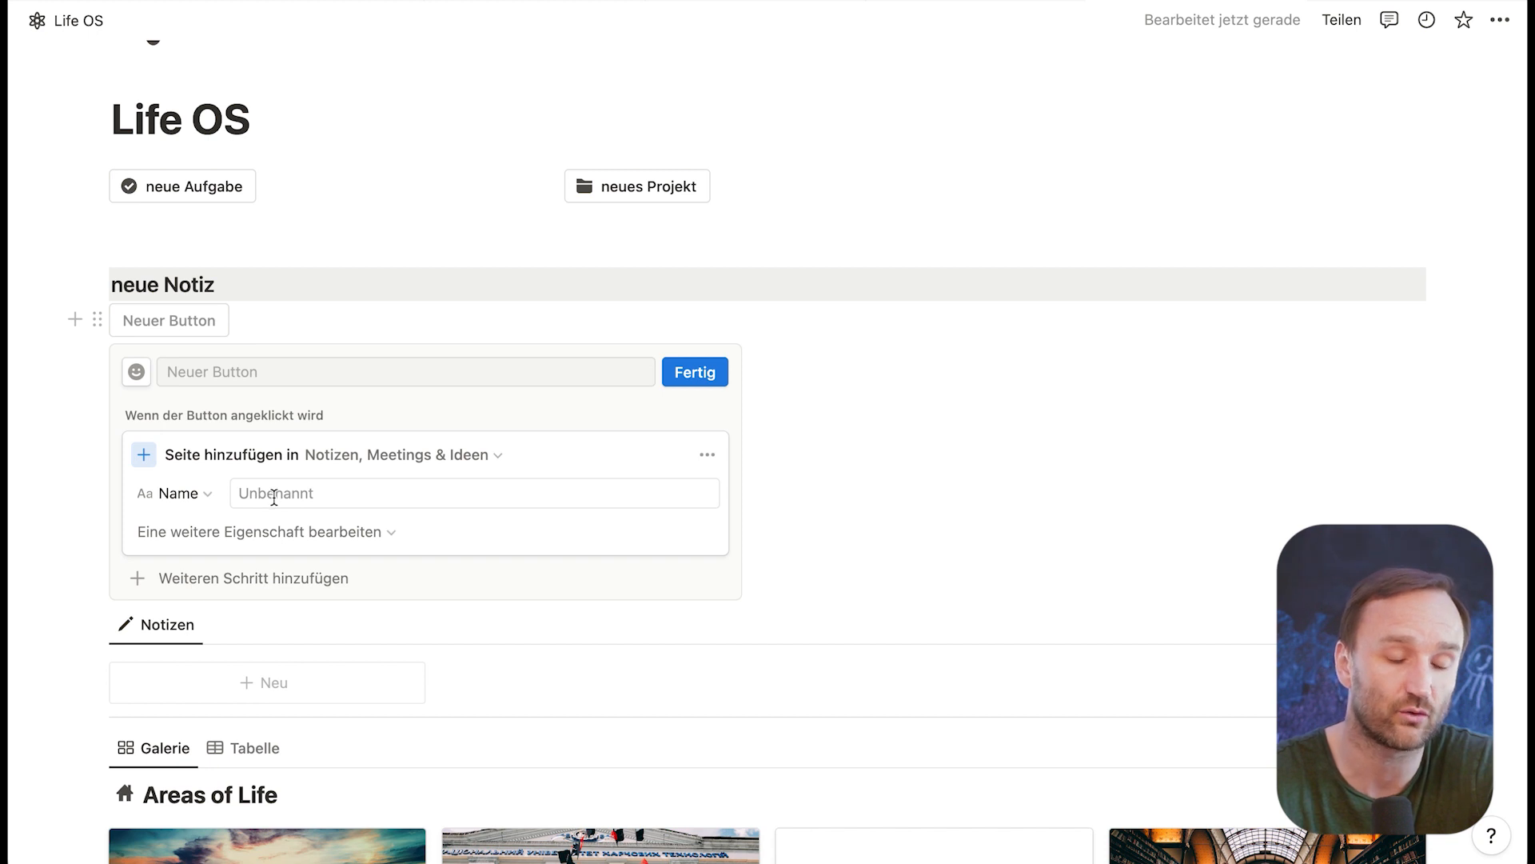
Step: Add a second action to the new button that opens the created page (Seite erstellt)
left_click(258, 577)
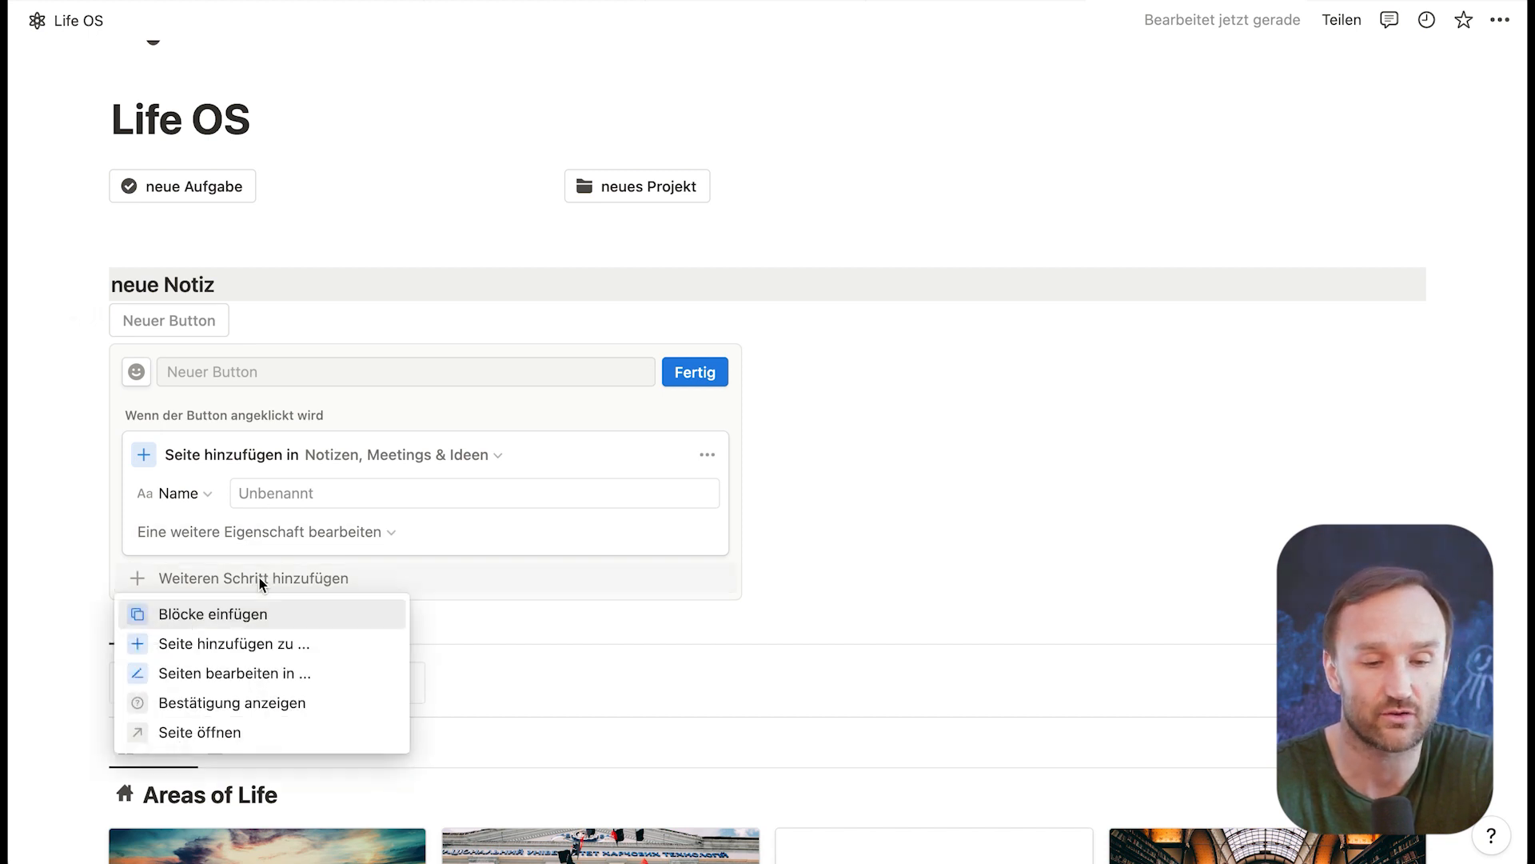
left_click(220, 731)
left_click(312, 587)
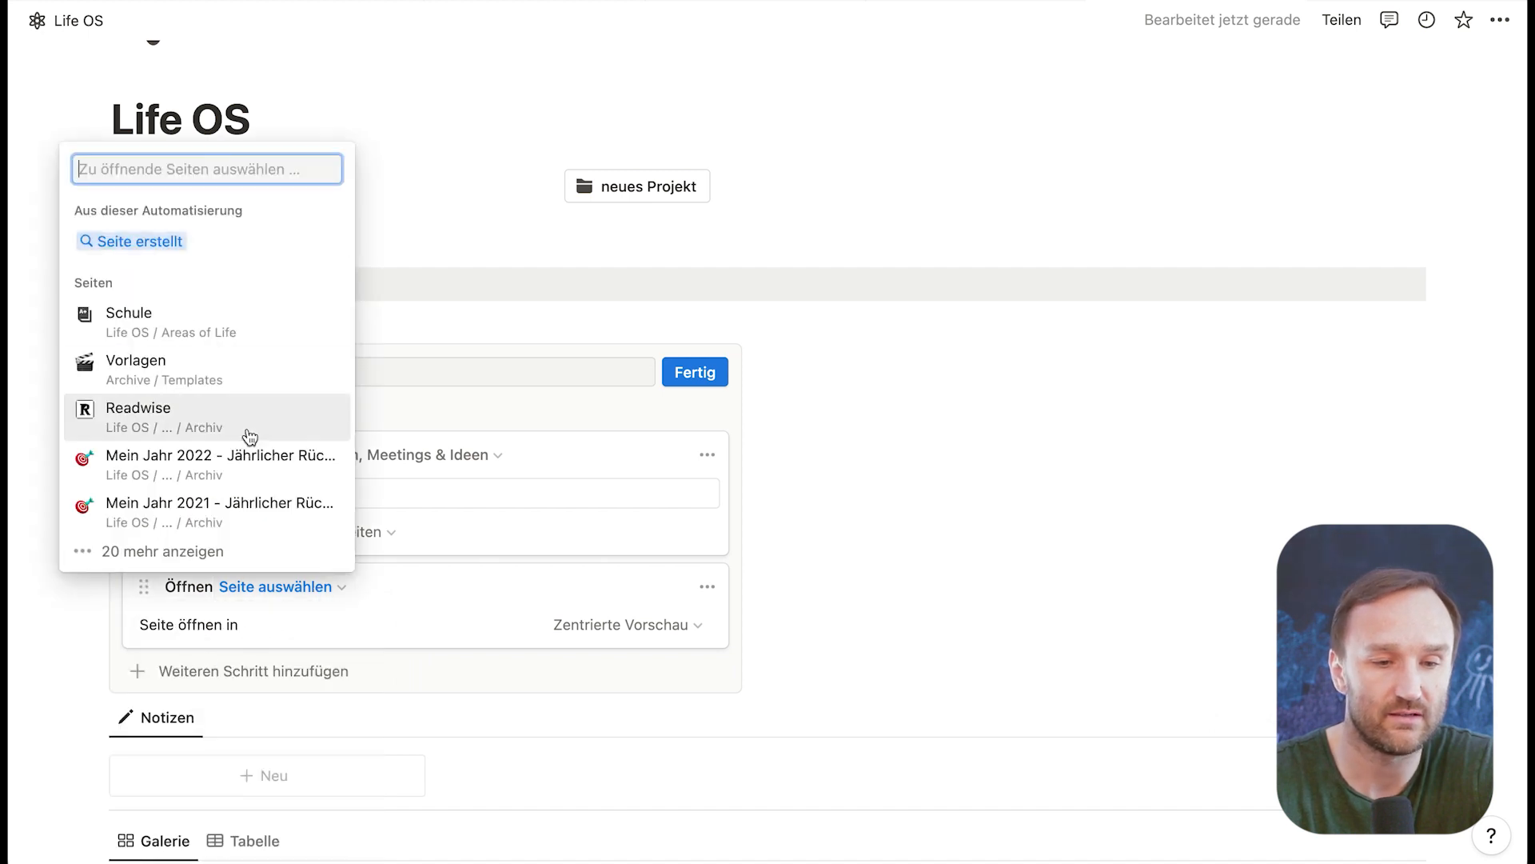
left_click(147, 241)
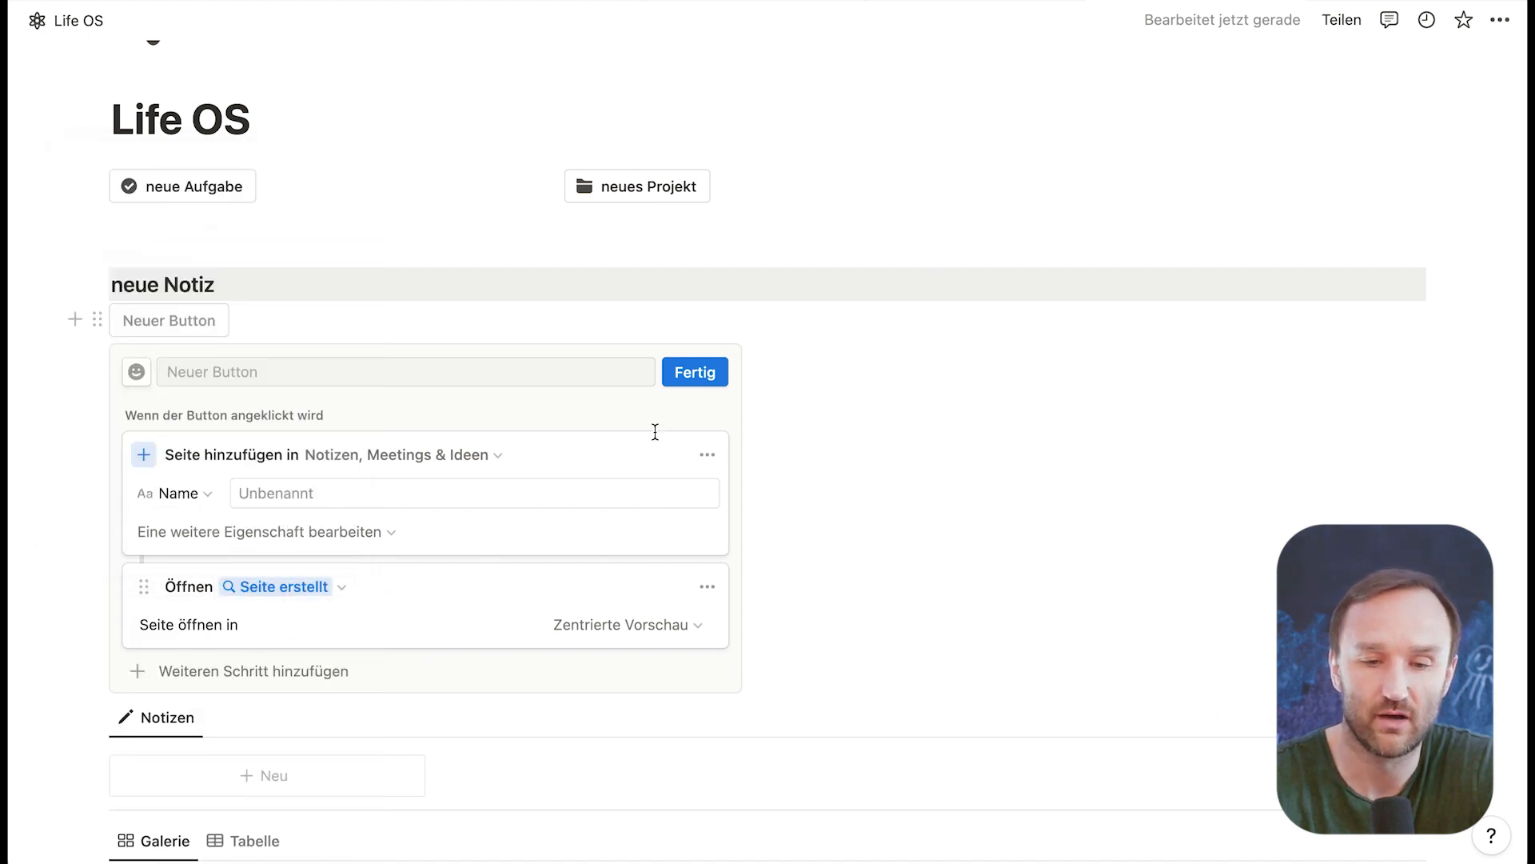
Step: Name the button "neue Notiz", give it the pencil icon and save it
left_click(445, 368)
type("neue Notiz")
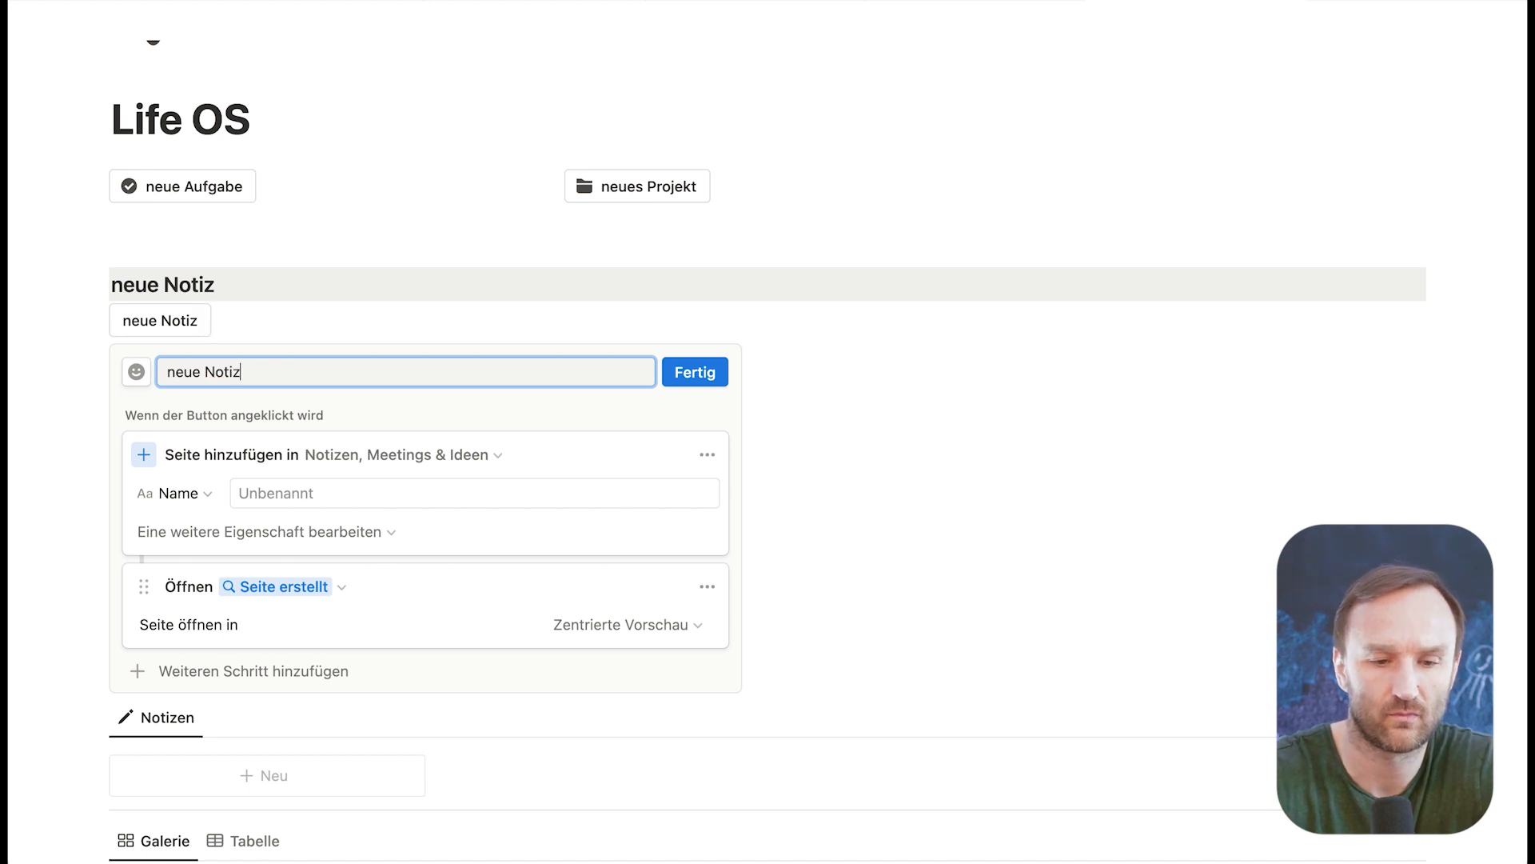
left_click(137, 372)
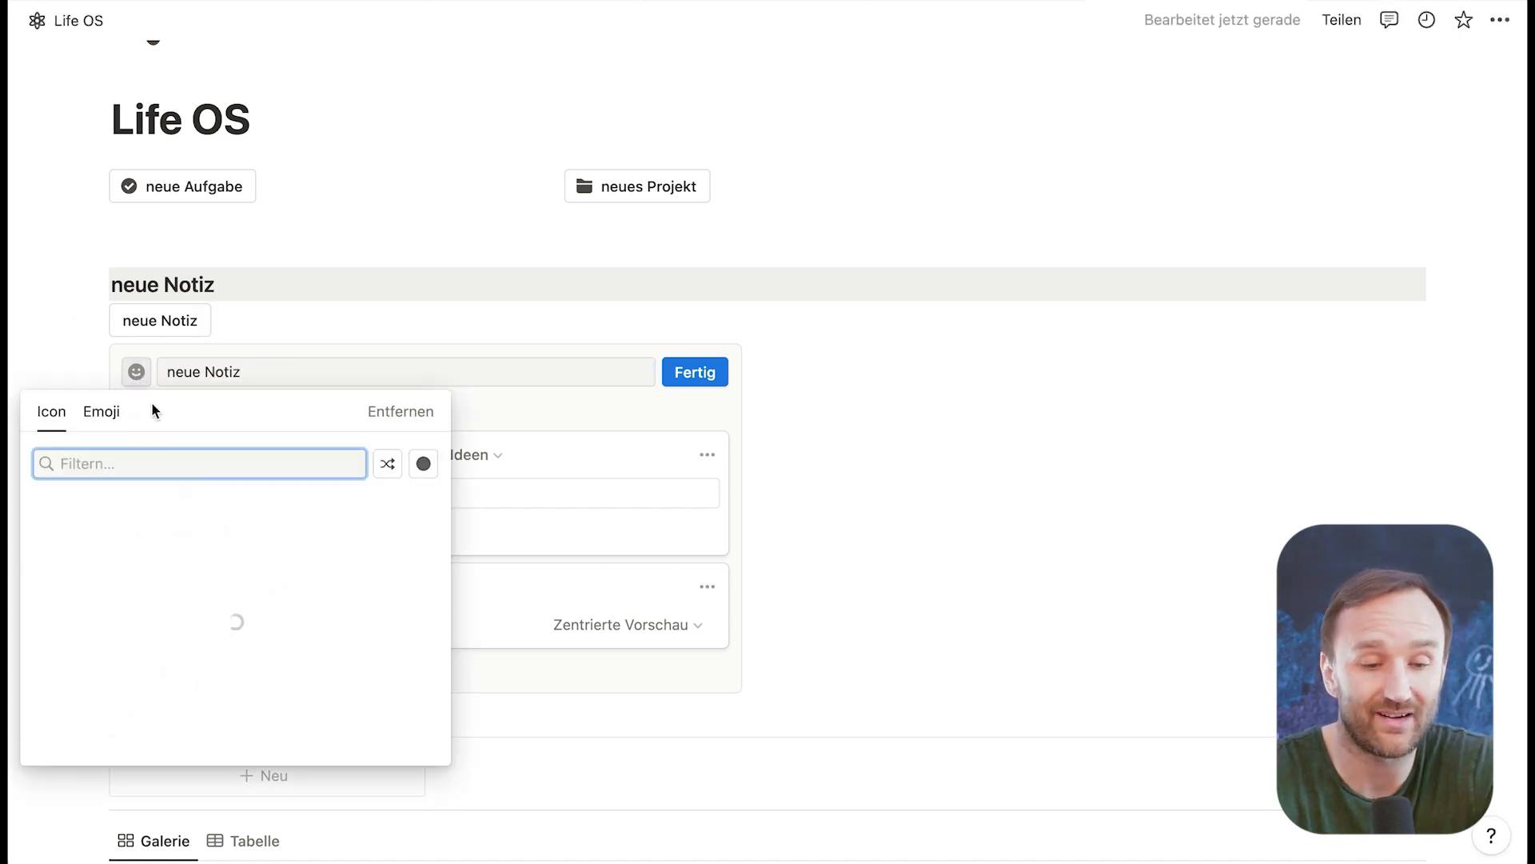
left_click(216, 537)
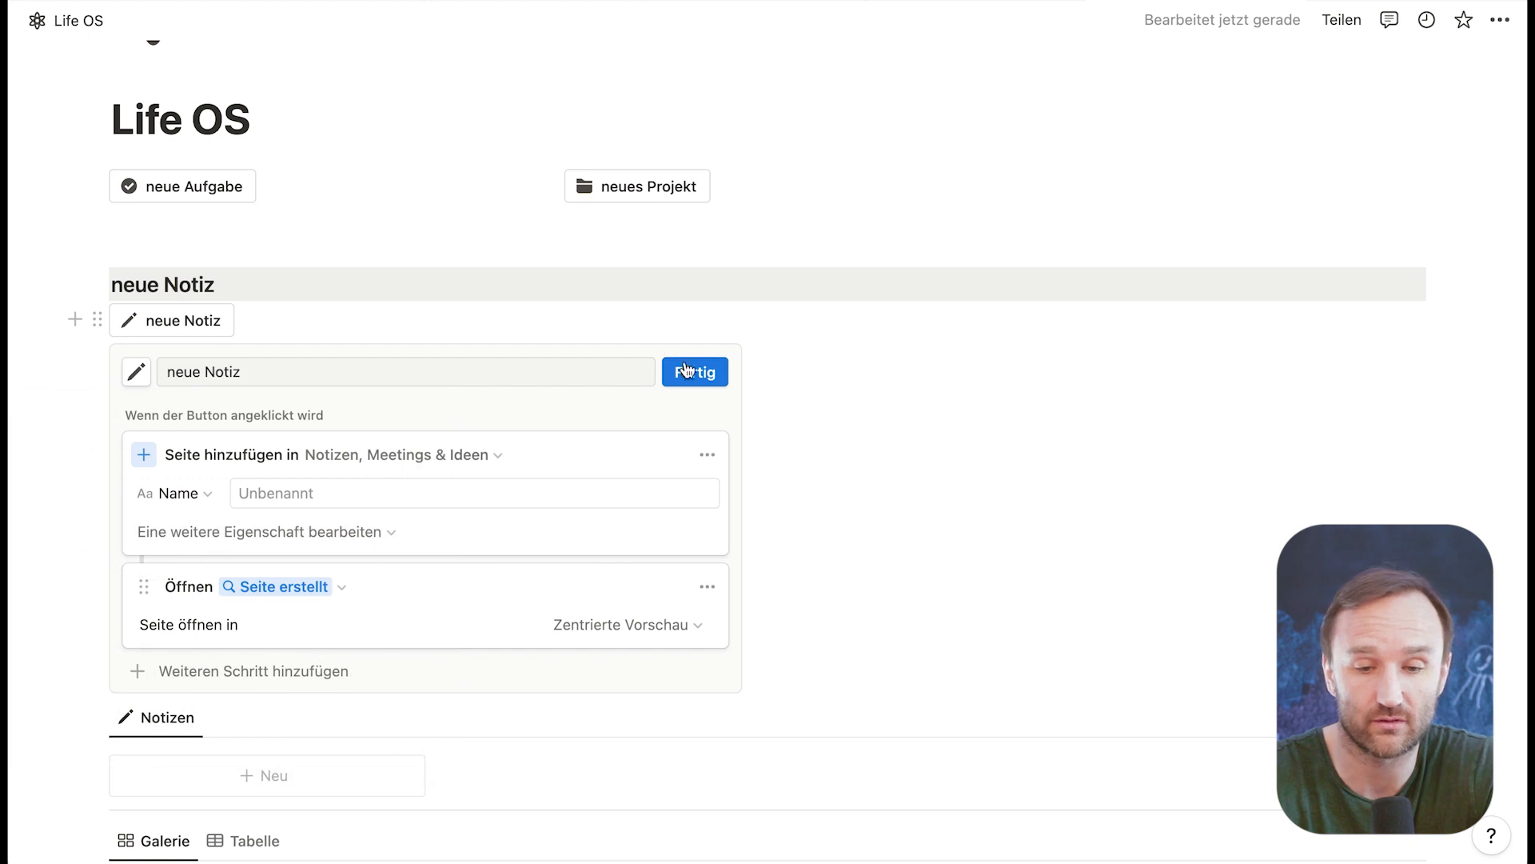
left_click(685, 371)
Step: Test the neue Notiz button by creating a note, view its available templates and close the page
left_click(202, 315)
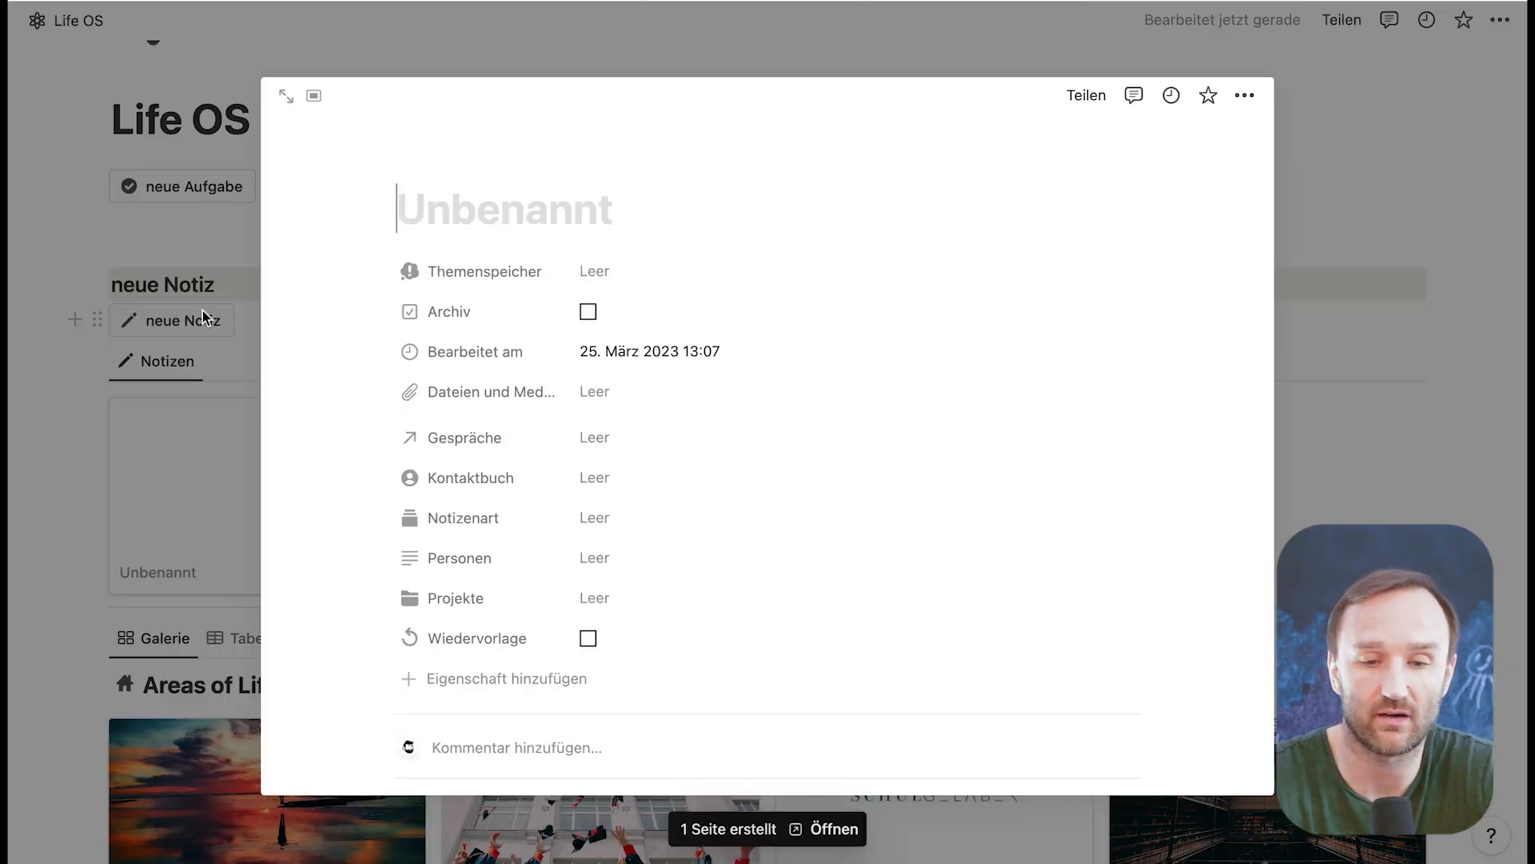
scroll(496, 541, "down", 6)
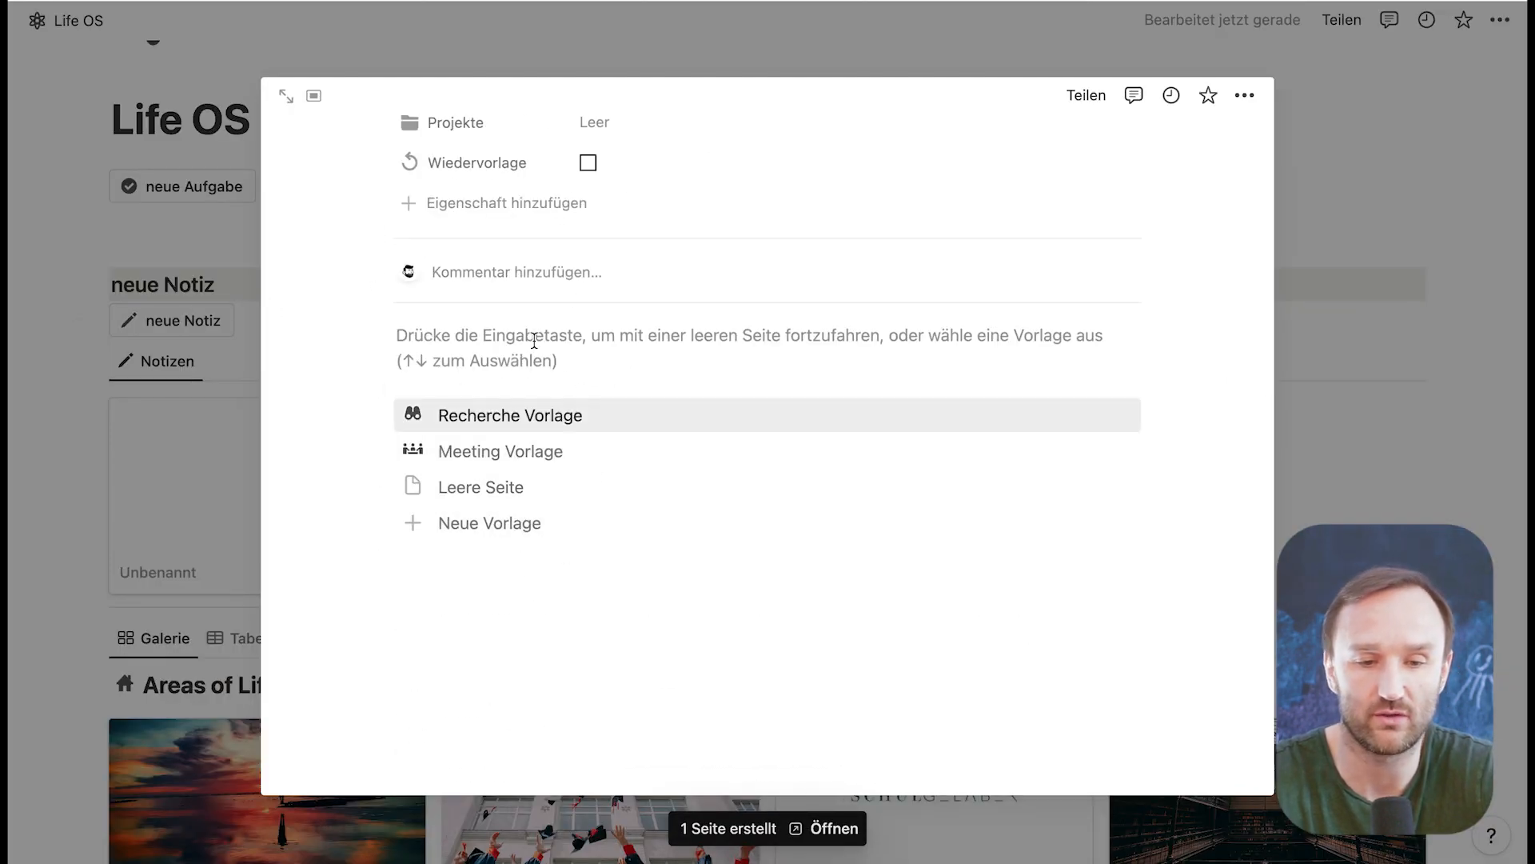
scroll(534, 340, "up", 6)
left_click(73, 251)
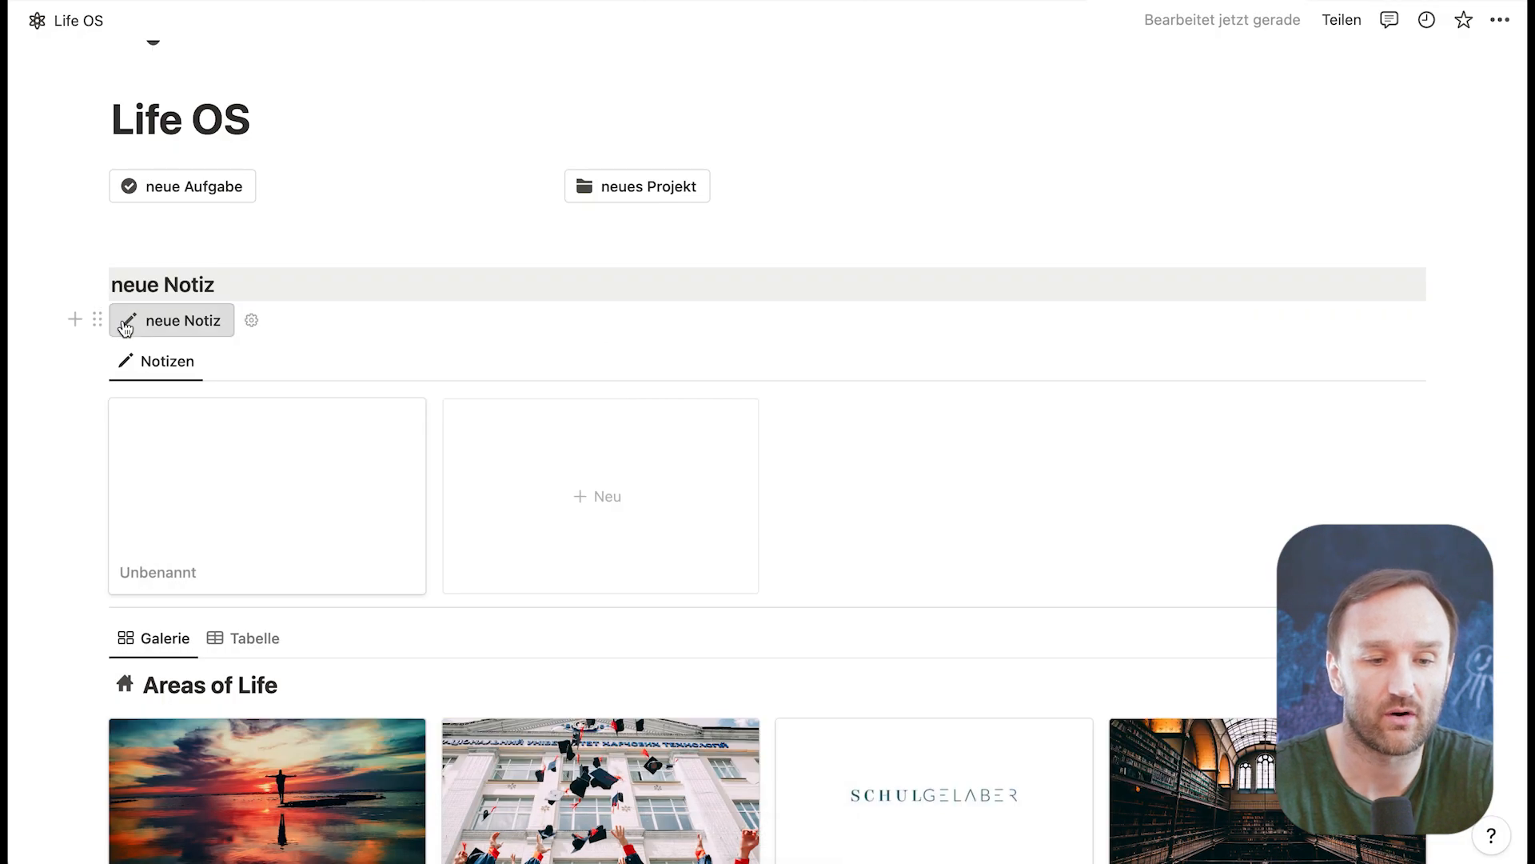
Step: Move the neue Notiz button beside neues Projekt and delete the remaining neue Notiz heading and Notizen gallery
left_click_drag(98, 319, 1012, 179)
left_click_drag(80, 252, 933, 520)
key("BackSpace")
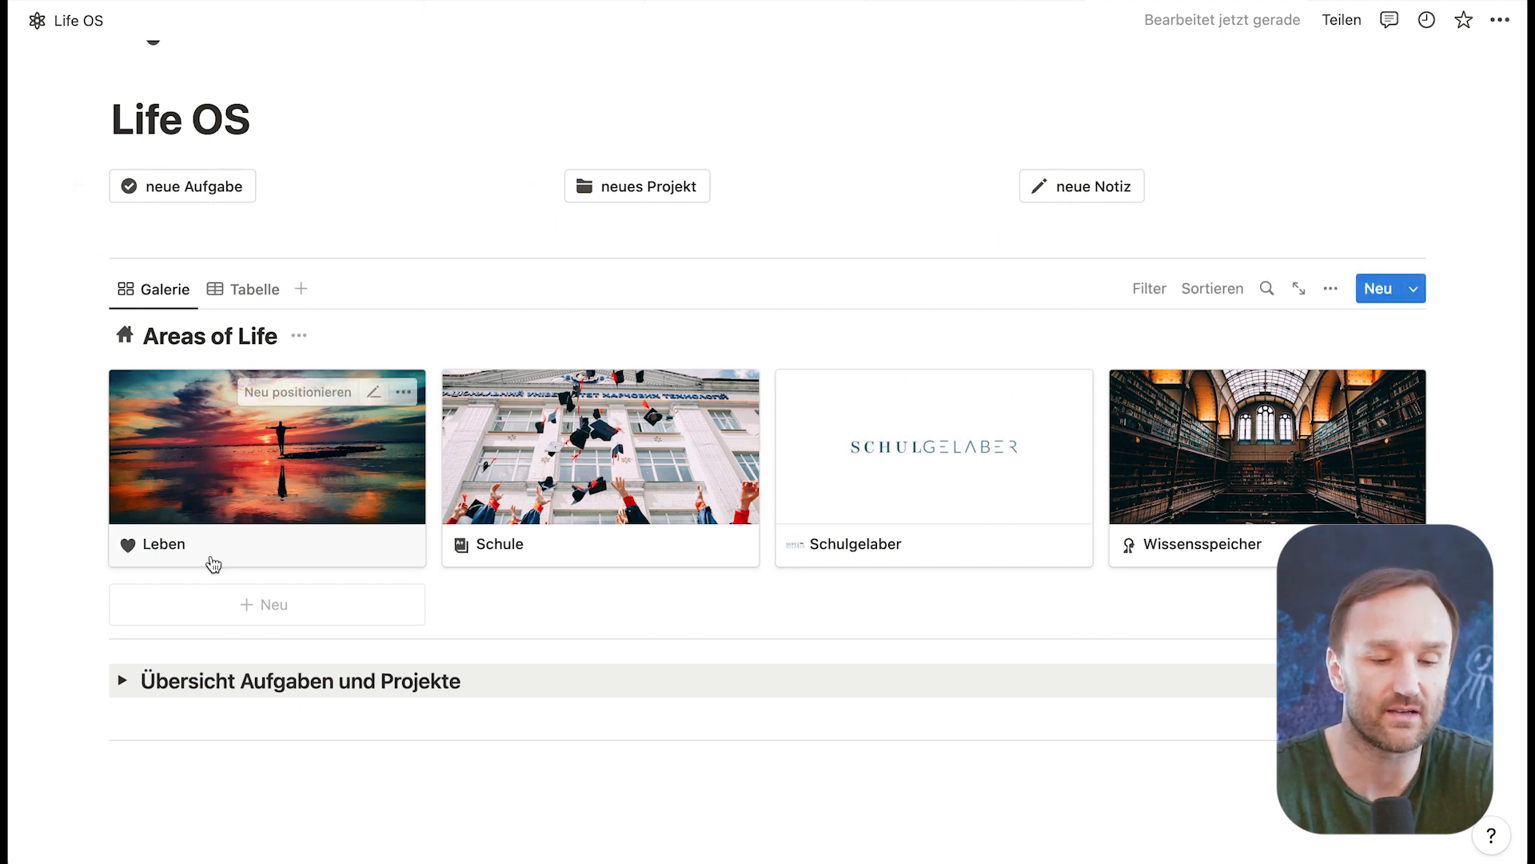
Step: Examine the task lists in the Übersicht Aufgaben und Projekte section and collapse it
scroll(257, 705, "down", 3)
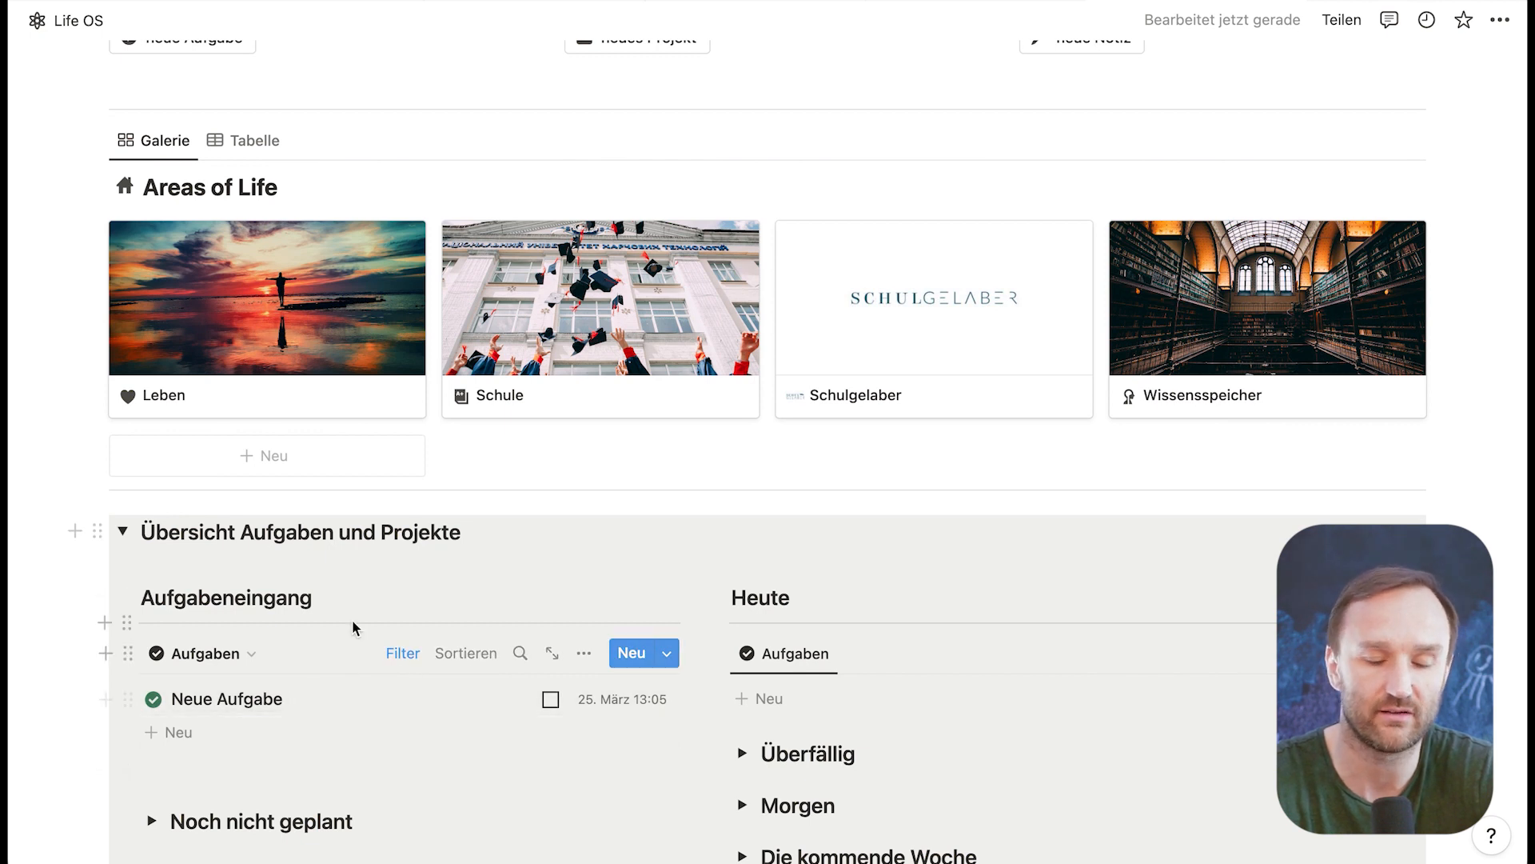
scroll(352, 624, "up", 2)
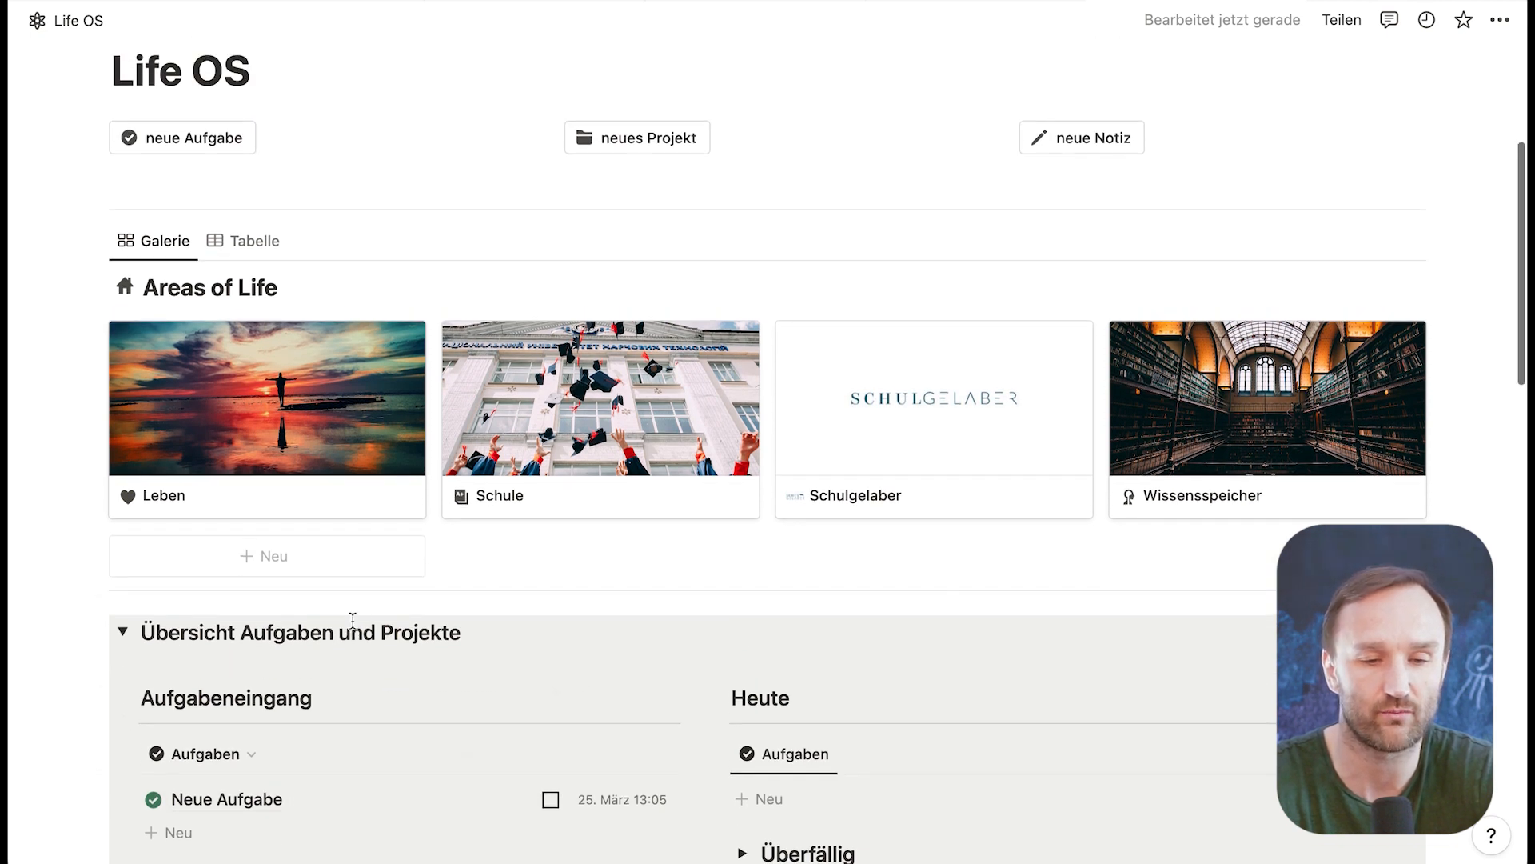
left_click(123, 632)
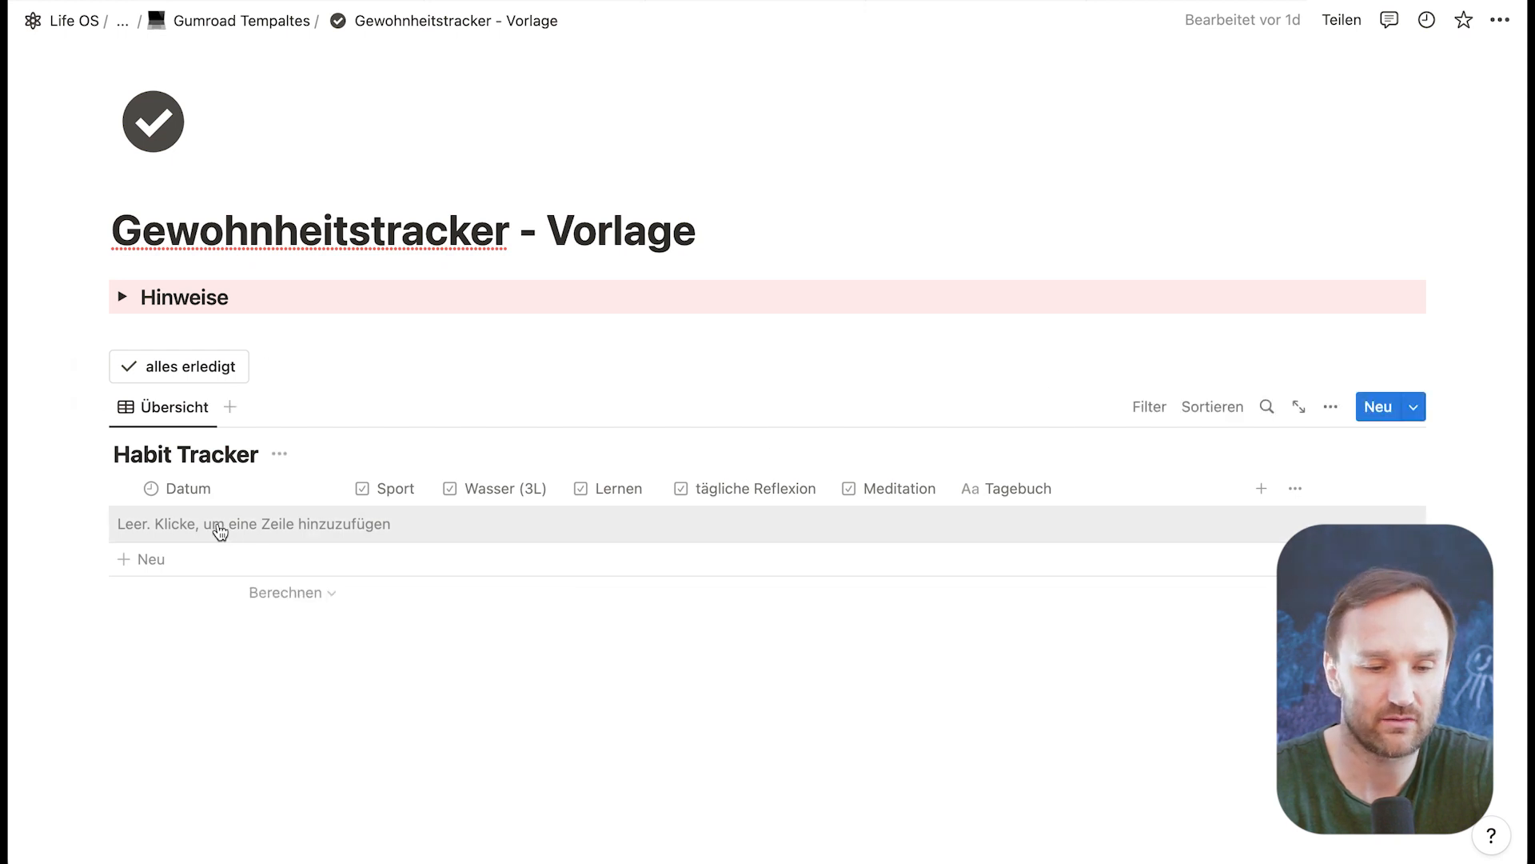
Step: Add the Habit Tracker entry "neuer Tagebucheintrag" and tick Sport, Wasser (3L), Lernen and tägliche Reflexion for it
left_click(147, 560)
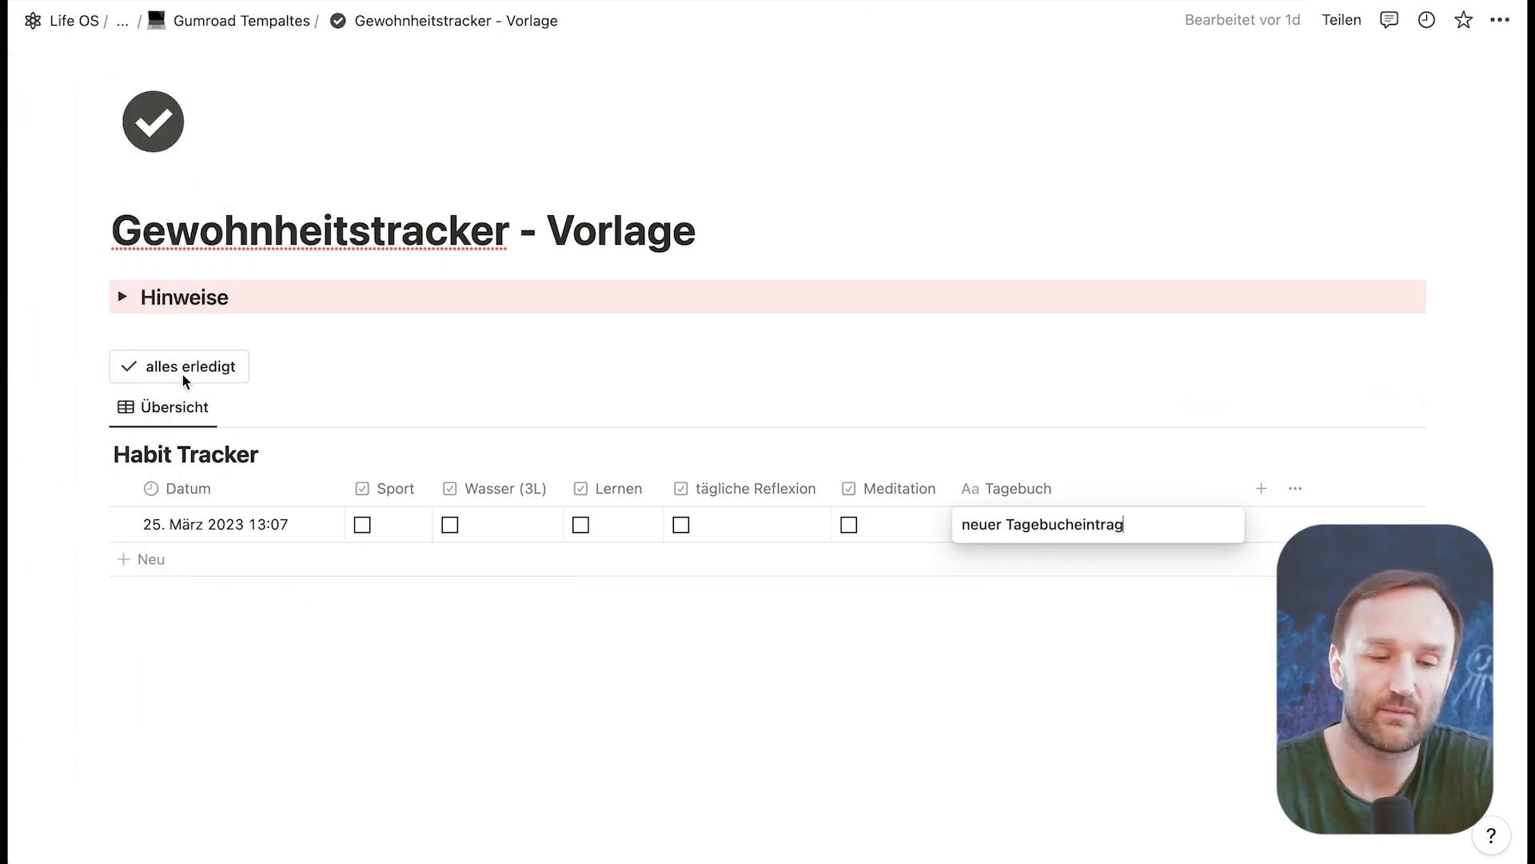
key("Escape")
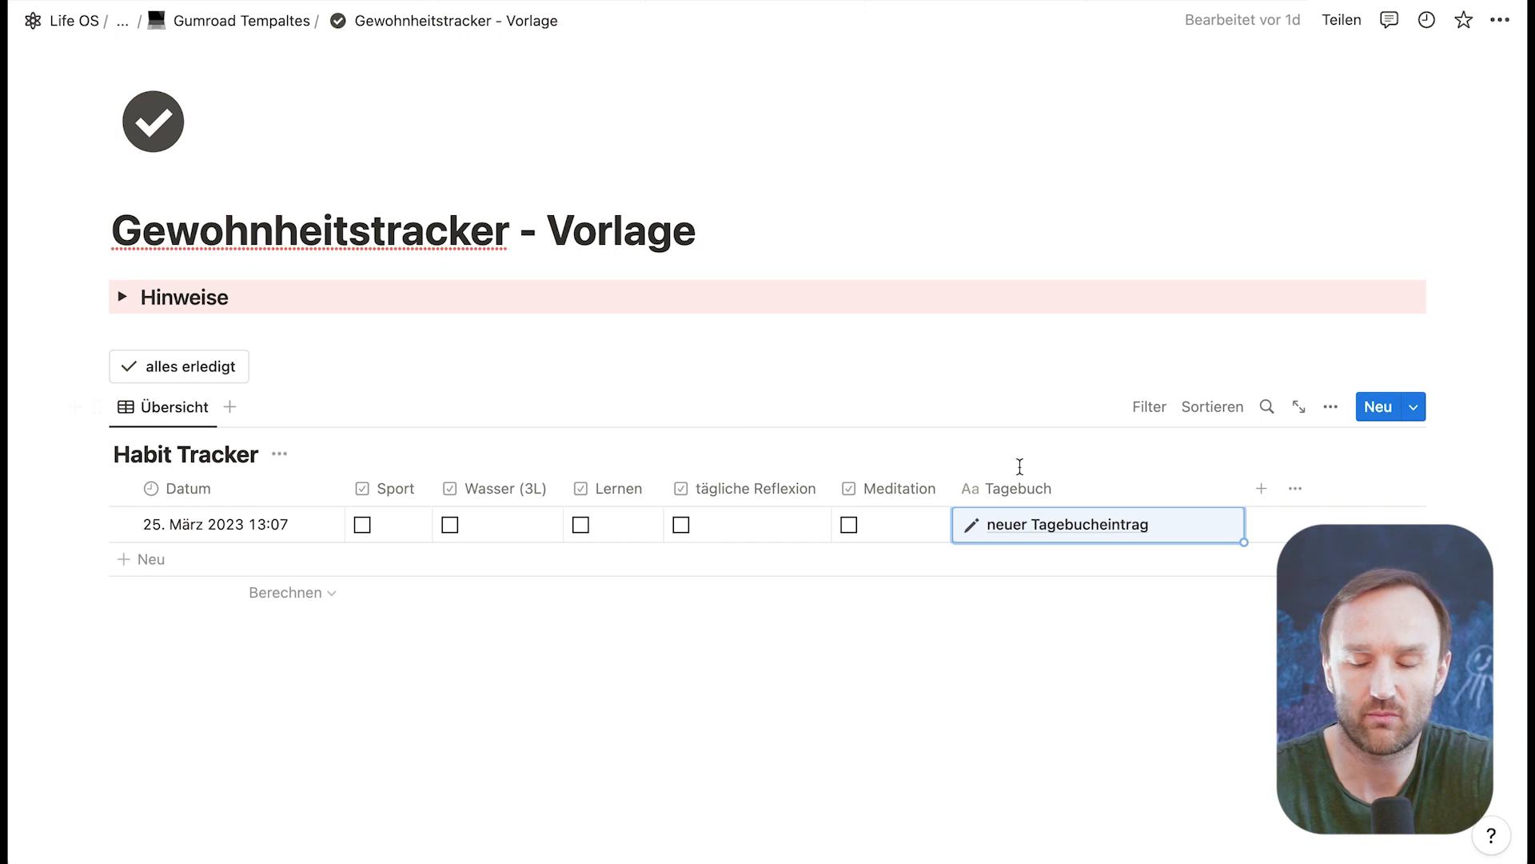
left_click(364, 524)
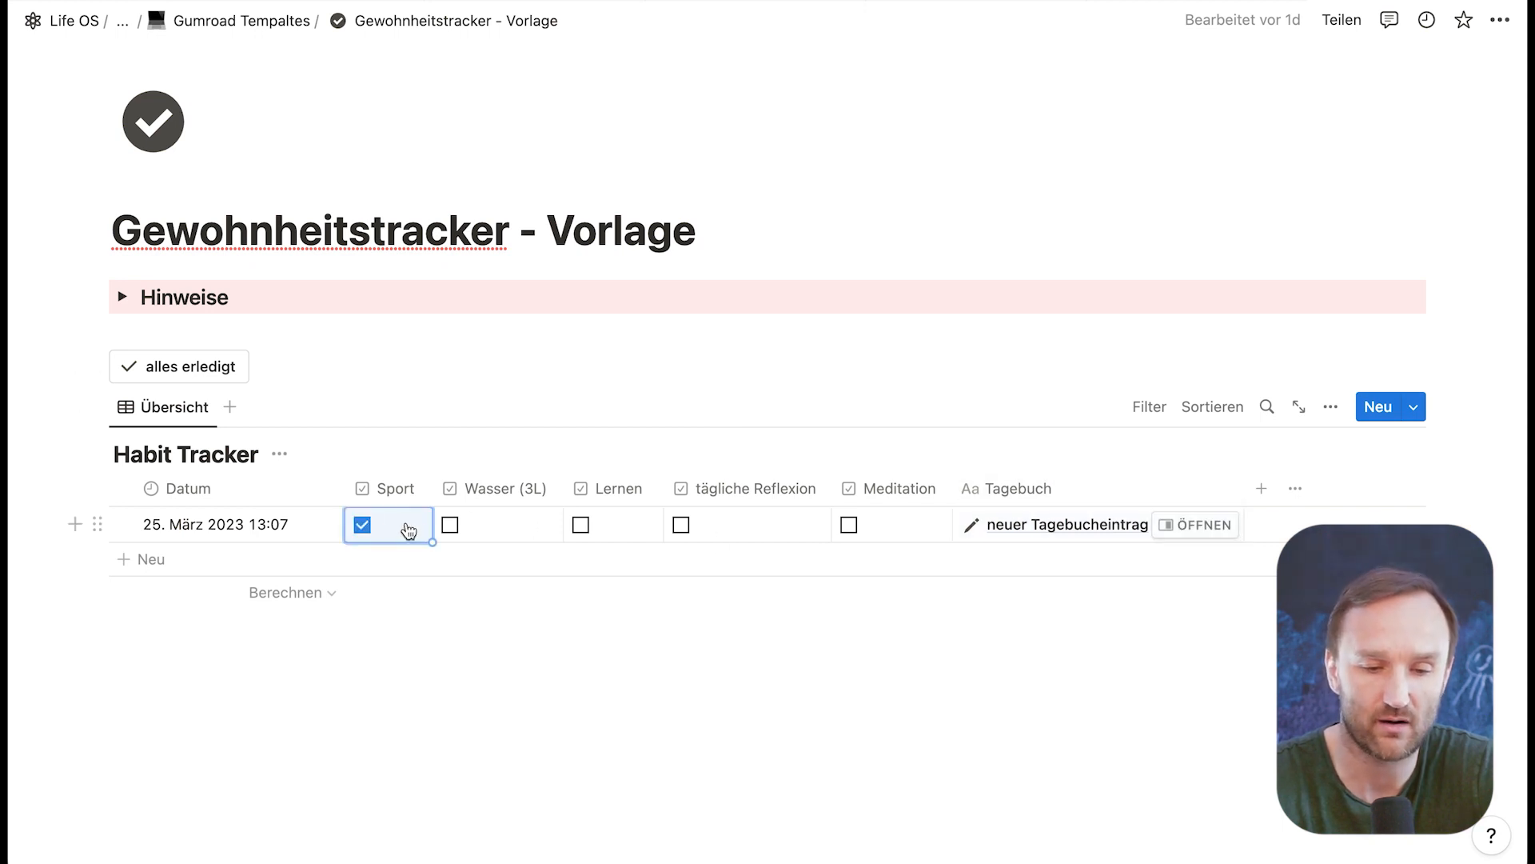
left_click(449, 525)
left_click(584, 526)
left_click(682, 525)
Step: Untick the four checked habits individually and mark every habit as done with the alles erledigt button
left_click(361, 528)
left_click(450, 528)
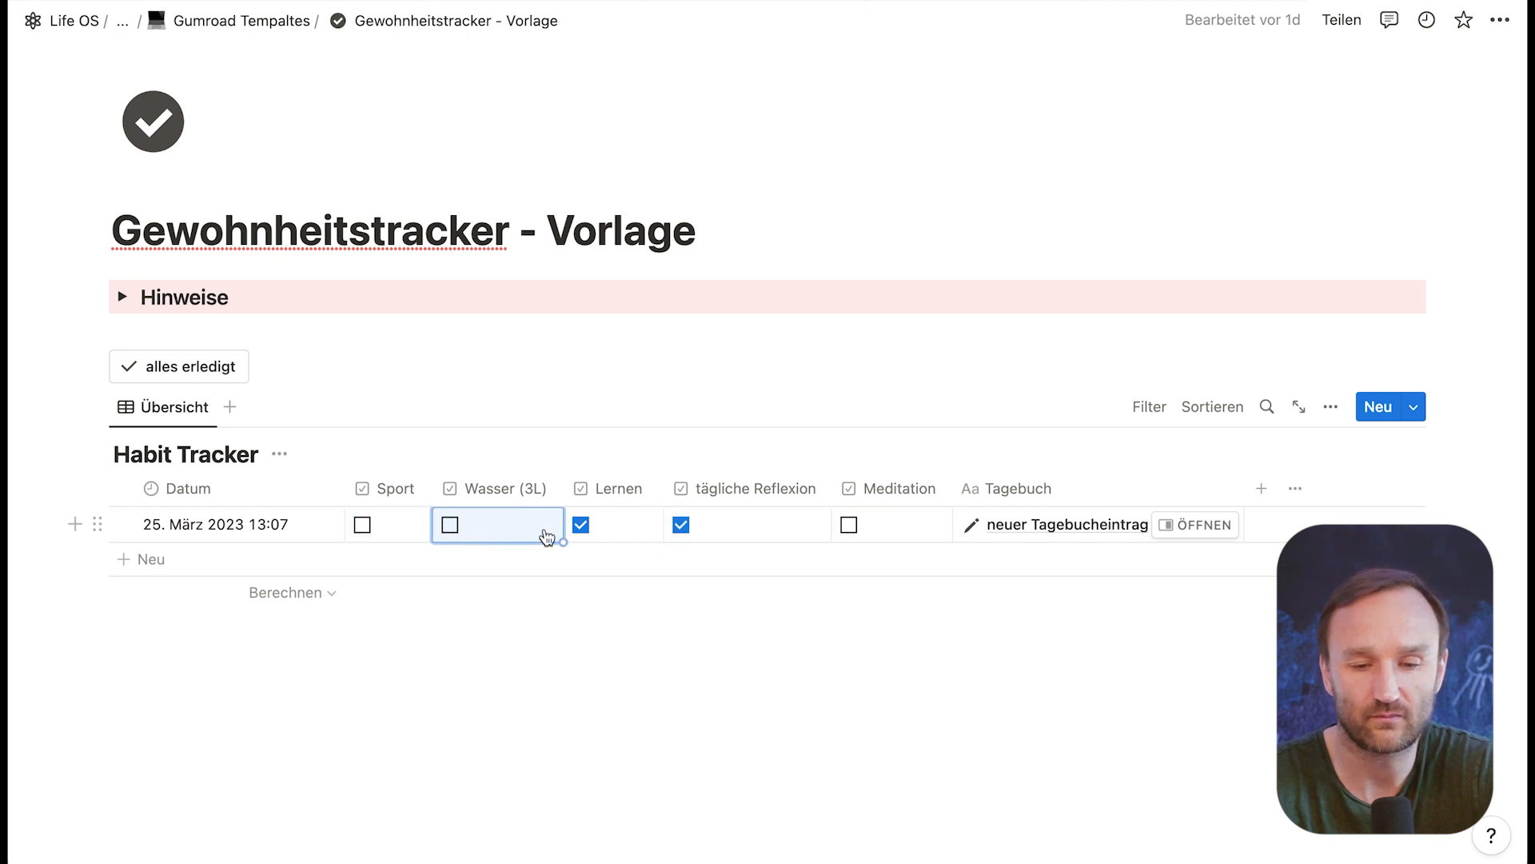
left_click(582, 525)
left_click(681, 526)
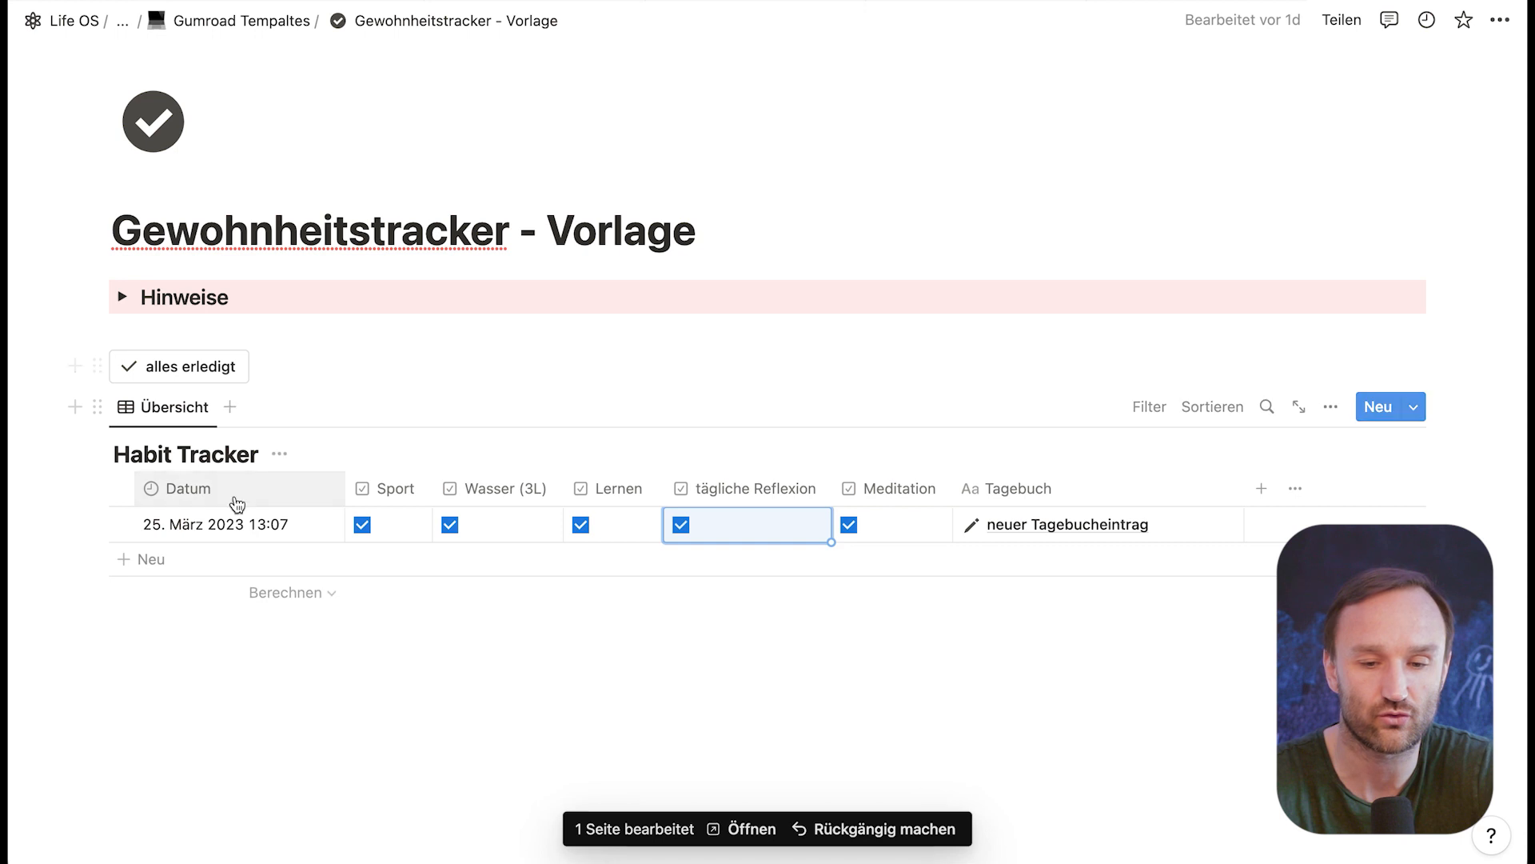
Step: Replace the alles erledigt button above the Habit Tracker with a newly inserted, empty button
left_click(308, 359)
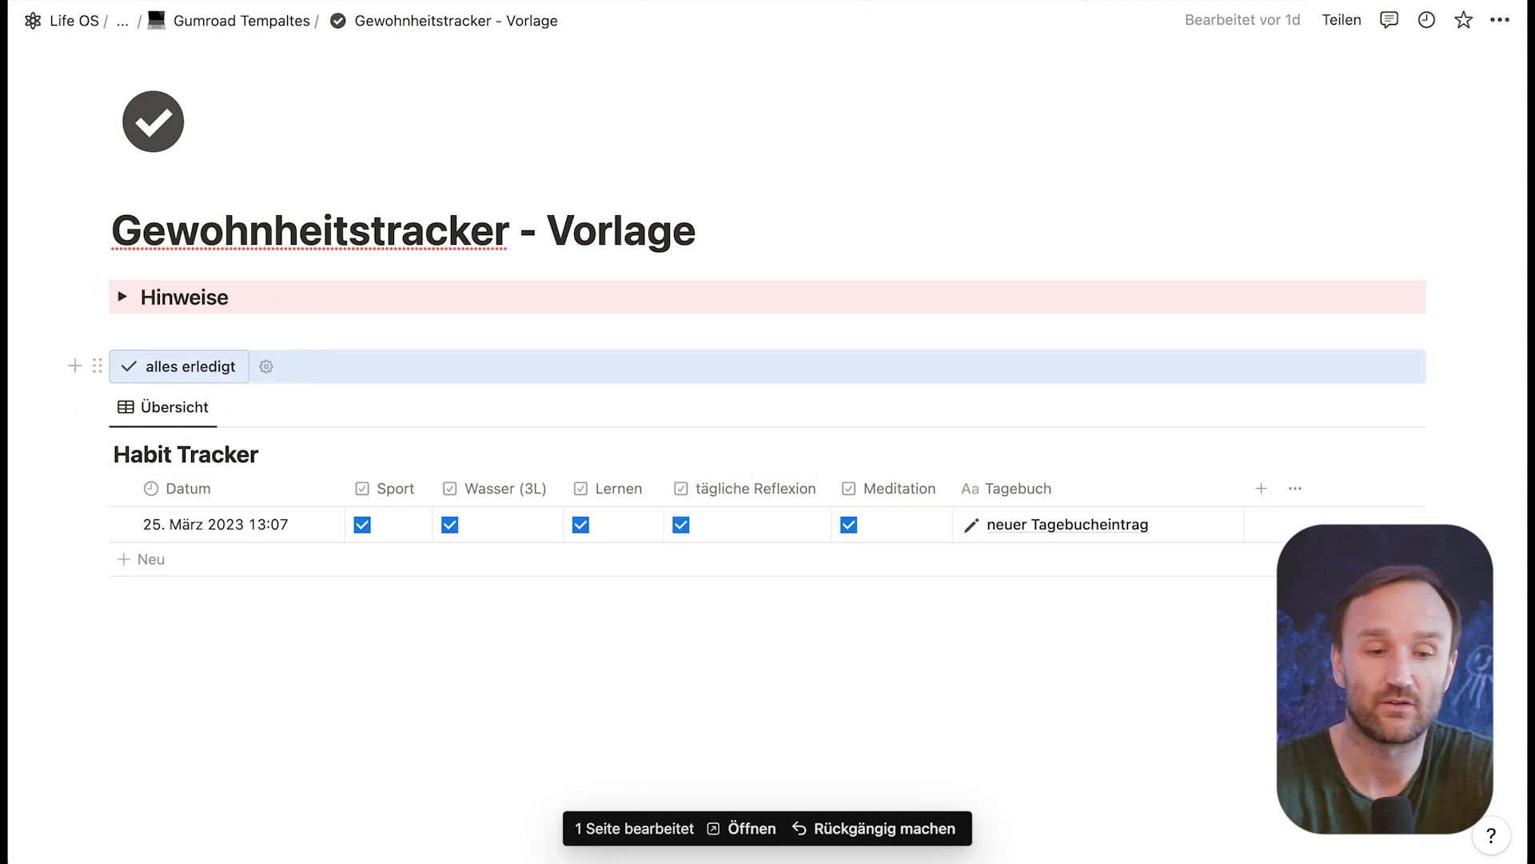
key("BackSpace")
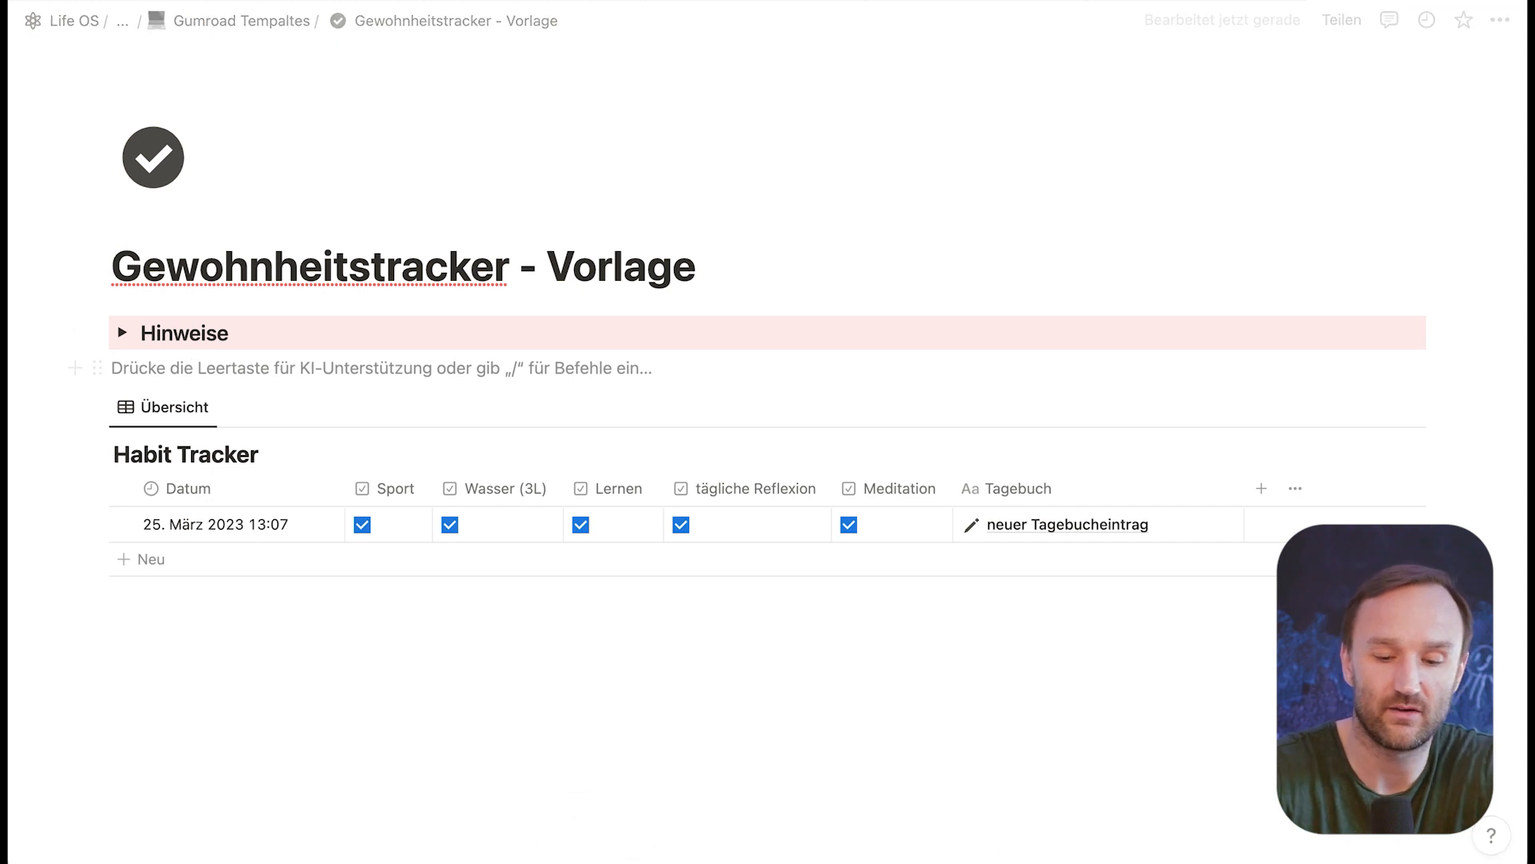
type("/schl")
key("BackSpace")
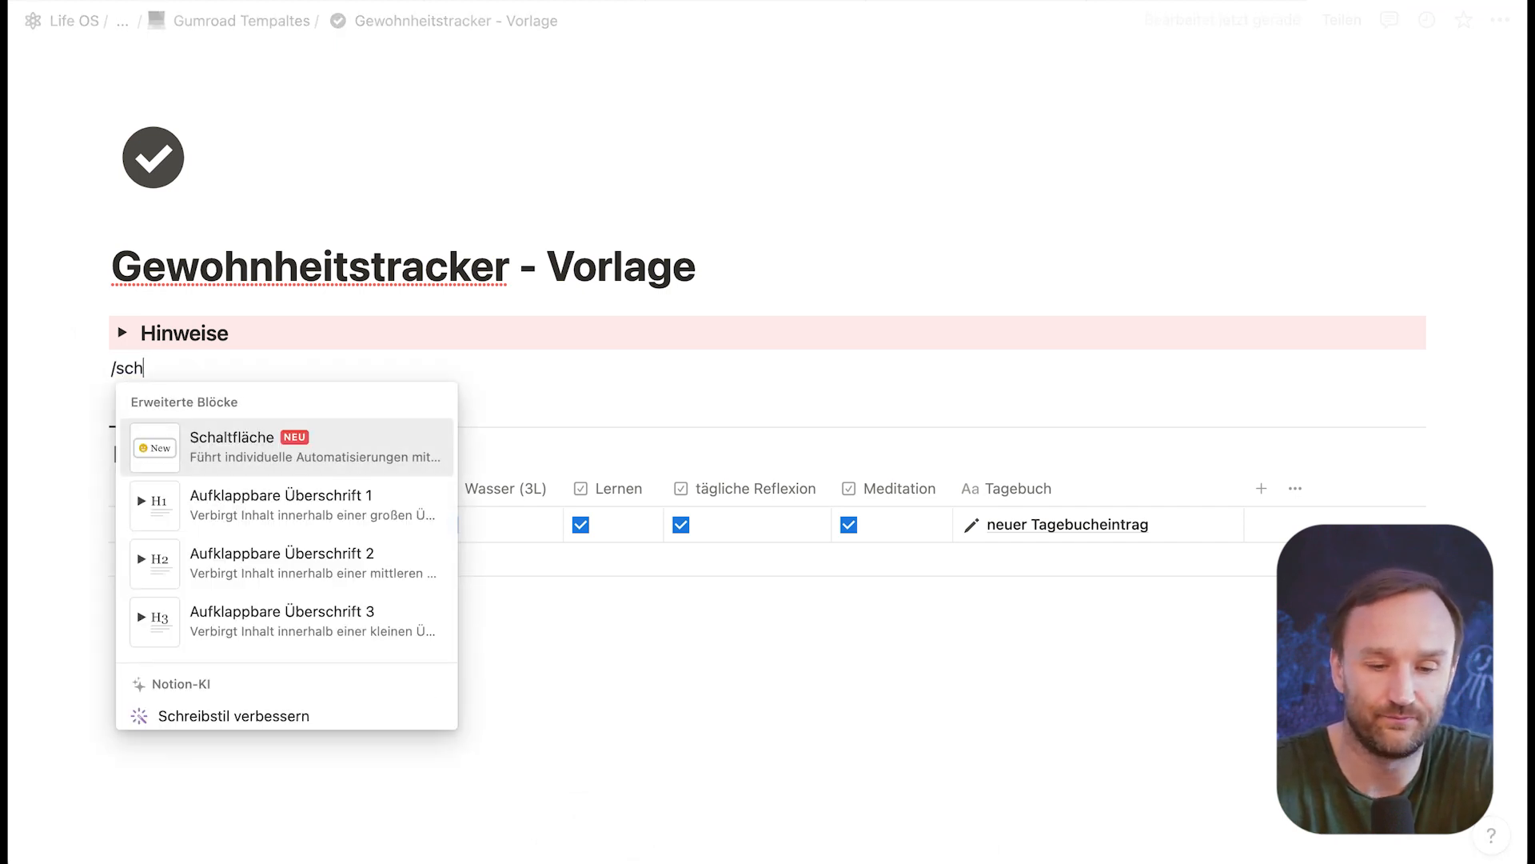
type("a")
left_click(217, 450)
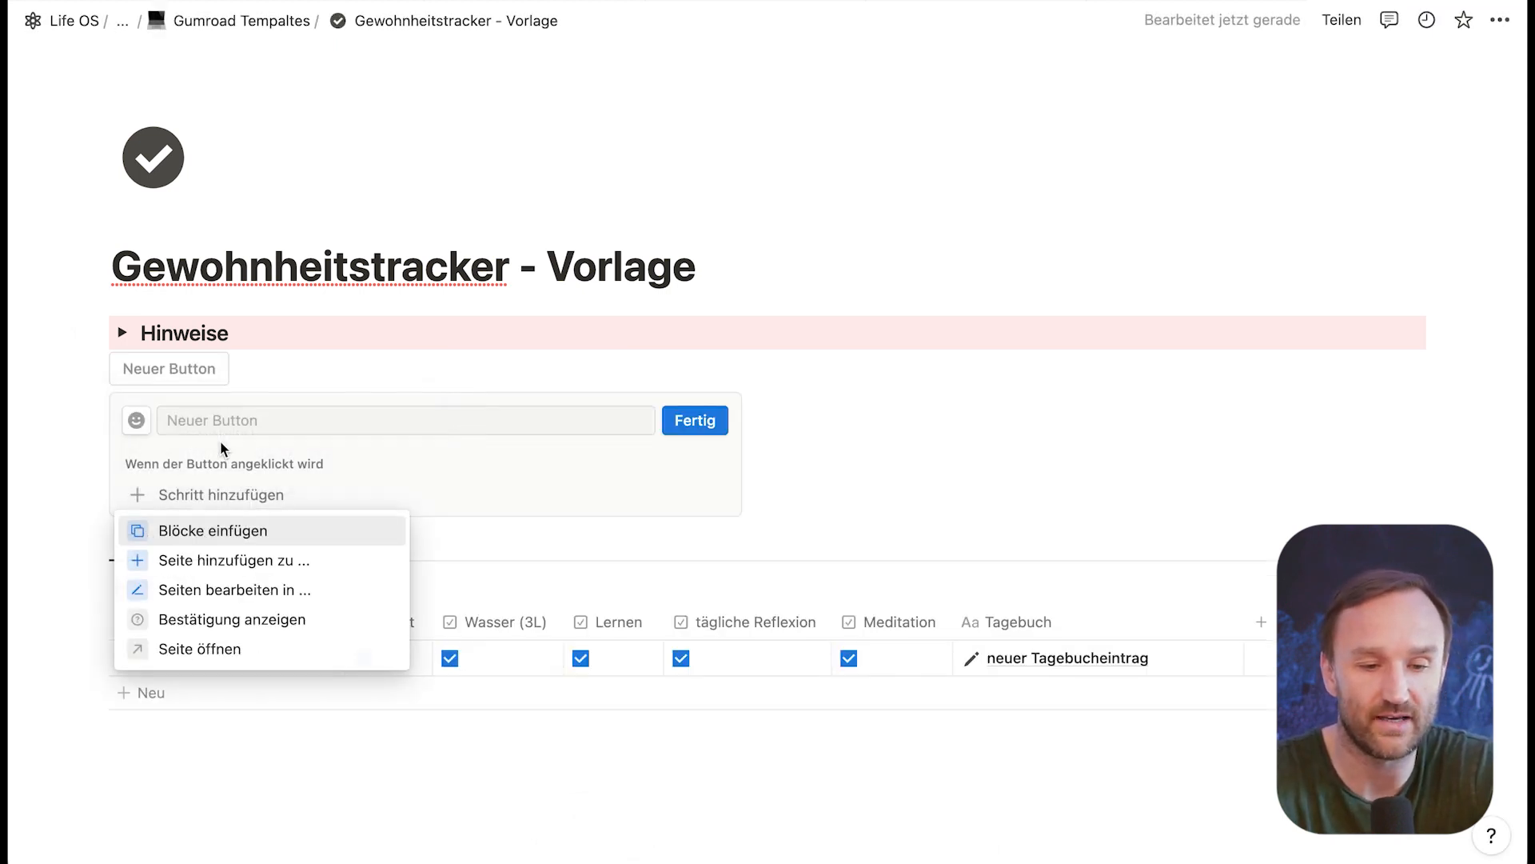
Step: Give the button an action that edits pages in the Habit Tracker database of Gewohnheitstracker - Vorlage
left_click(256, 592)
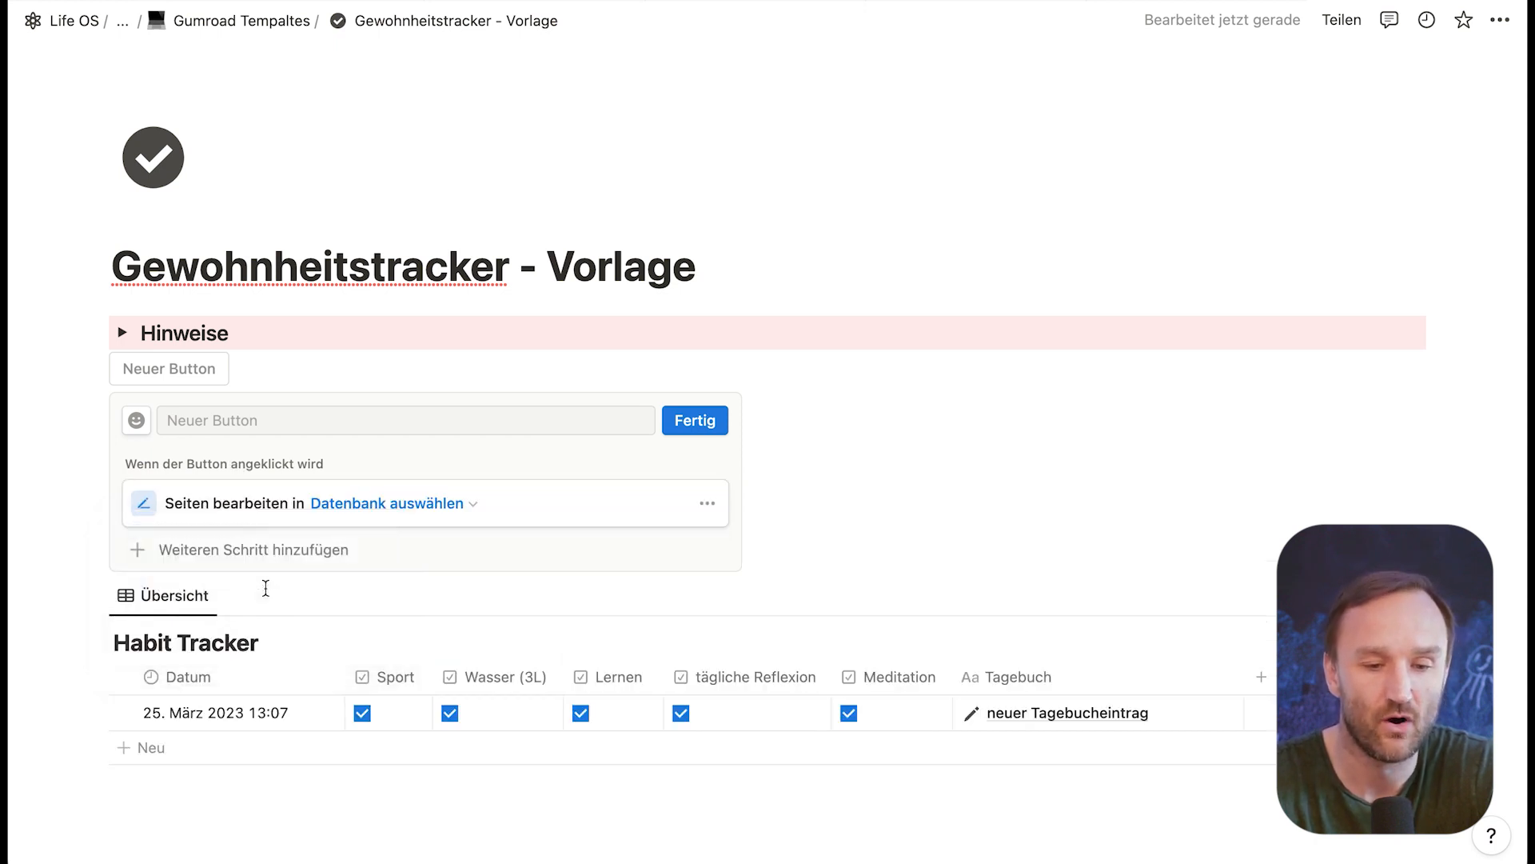
left_click(389, 505)
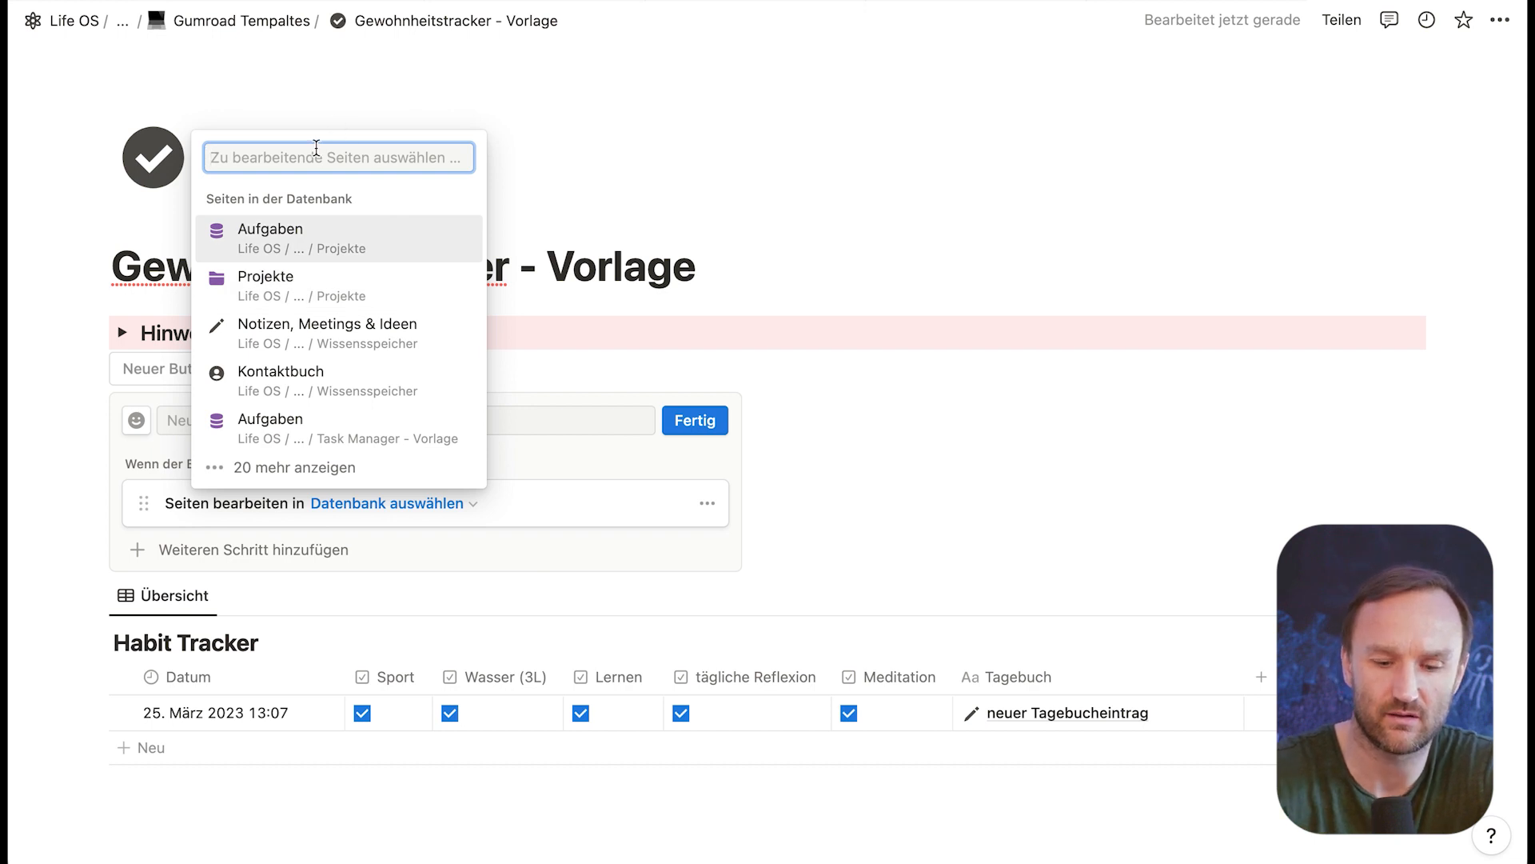
type("hab")
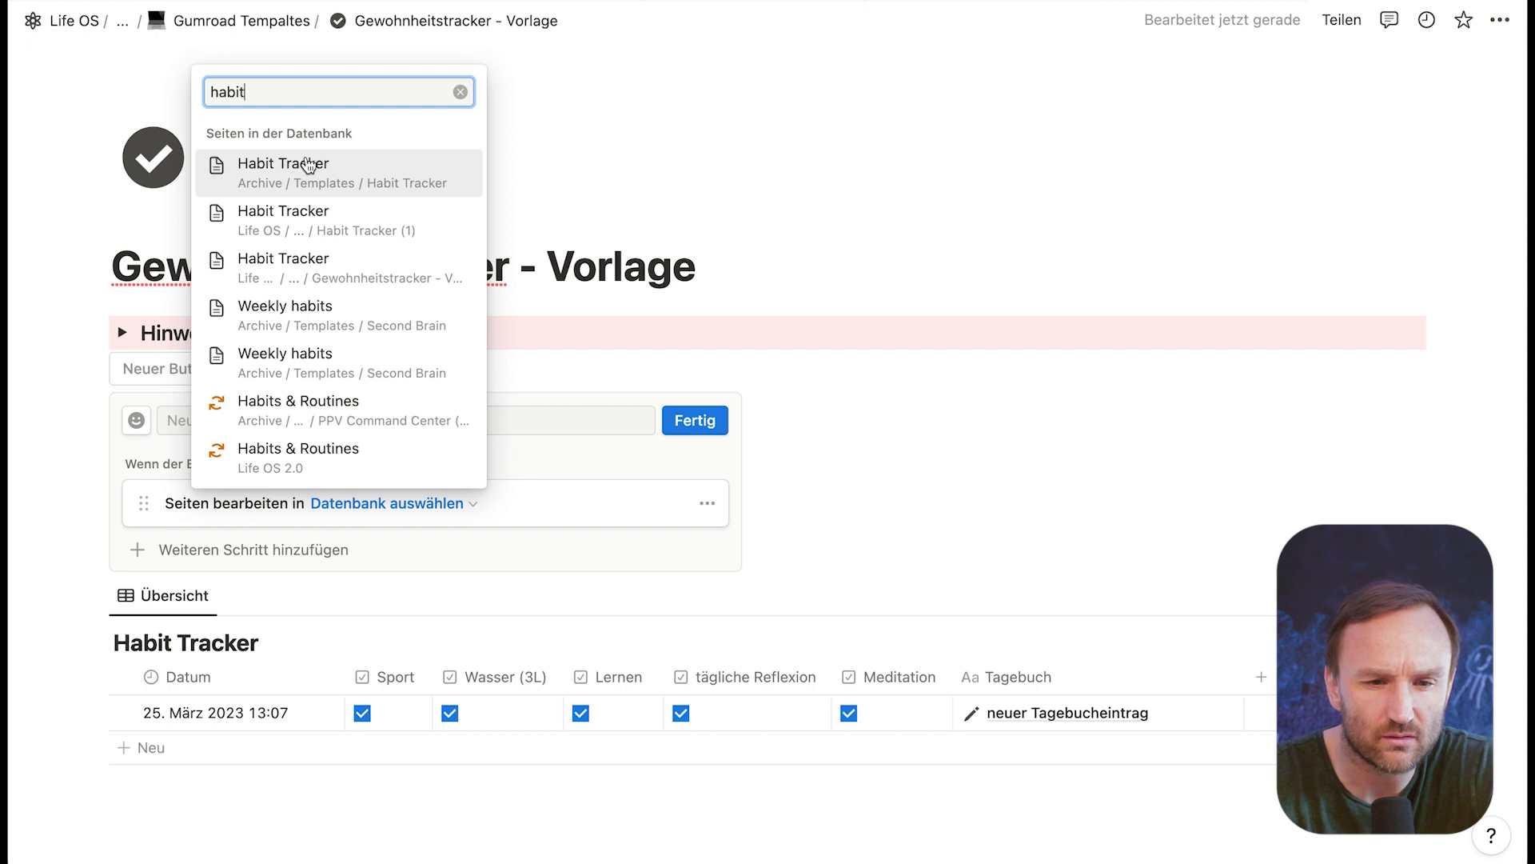
type("it tracker")
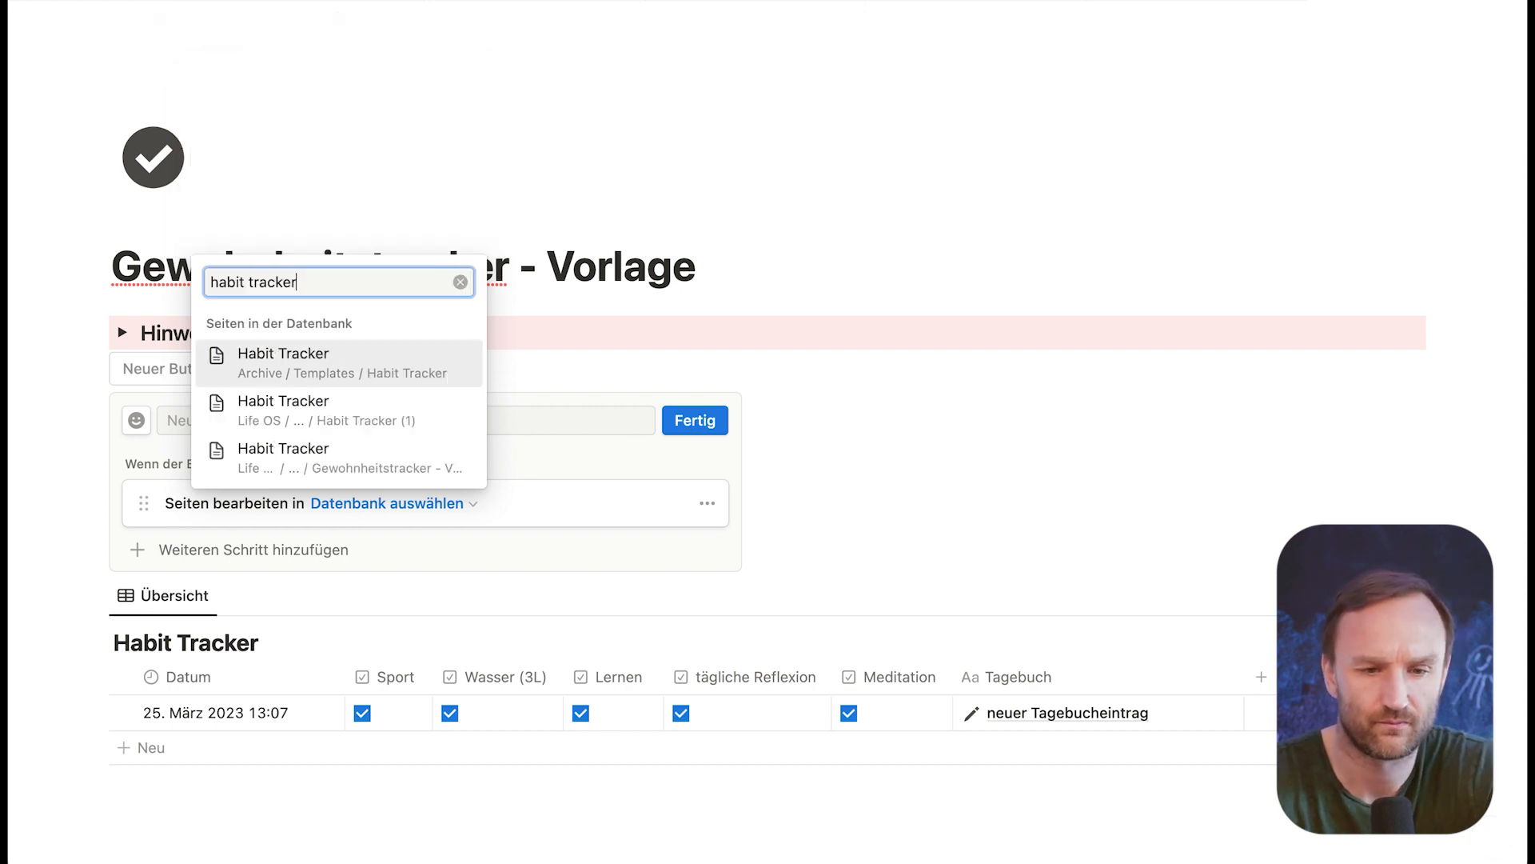
left_click(308, 460)
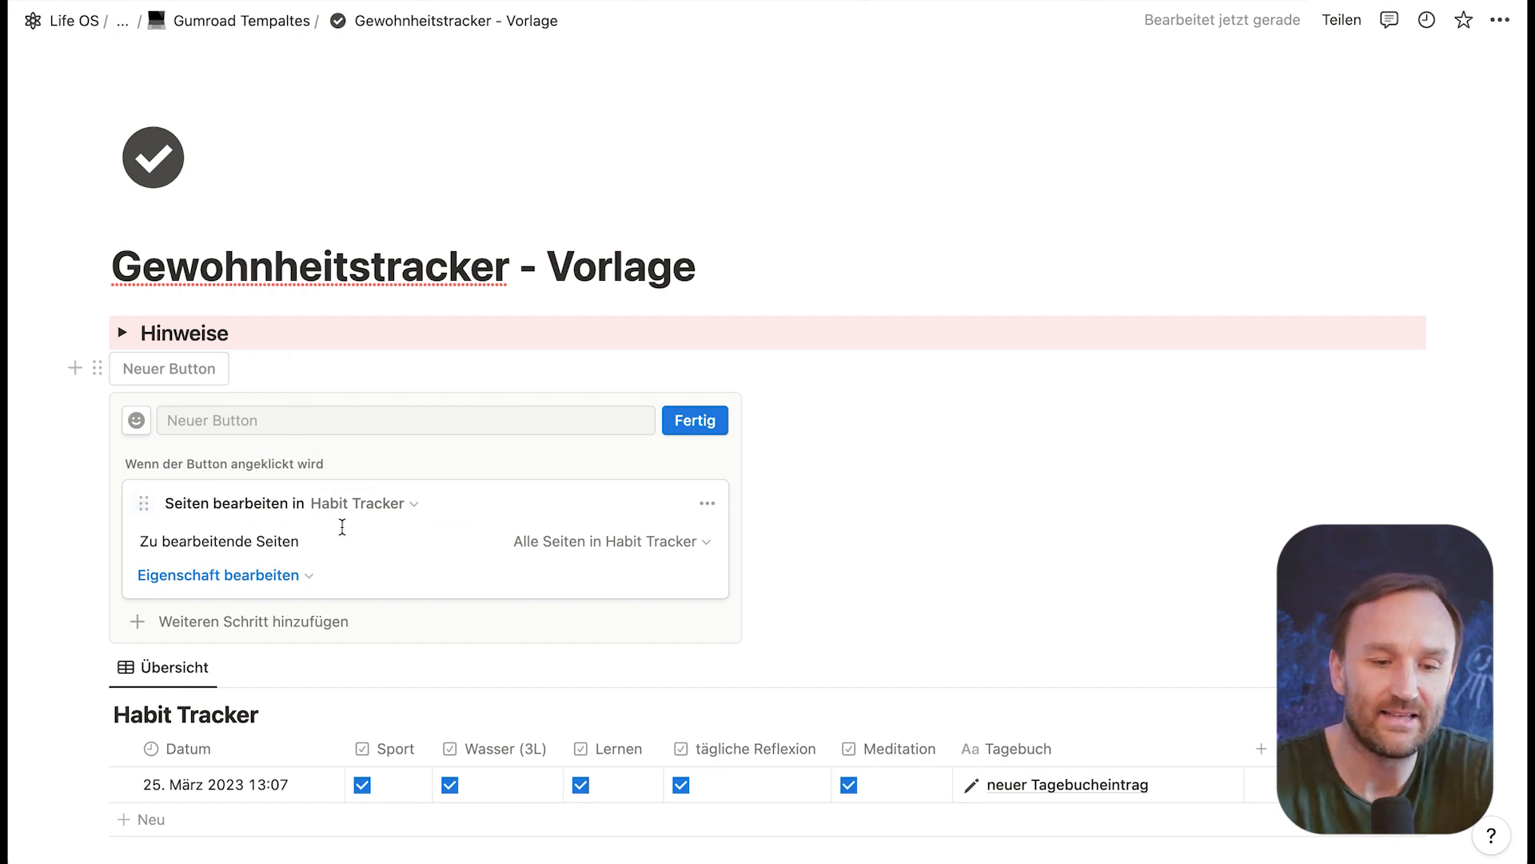
Step: Make the new button's edit action set Lernen and Meditation to Aktiviert
left_click(307, 575)
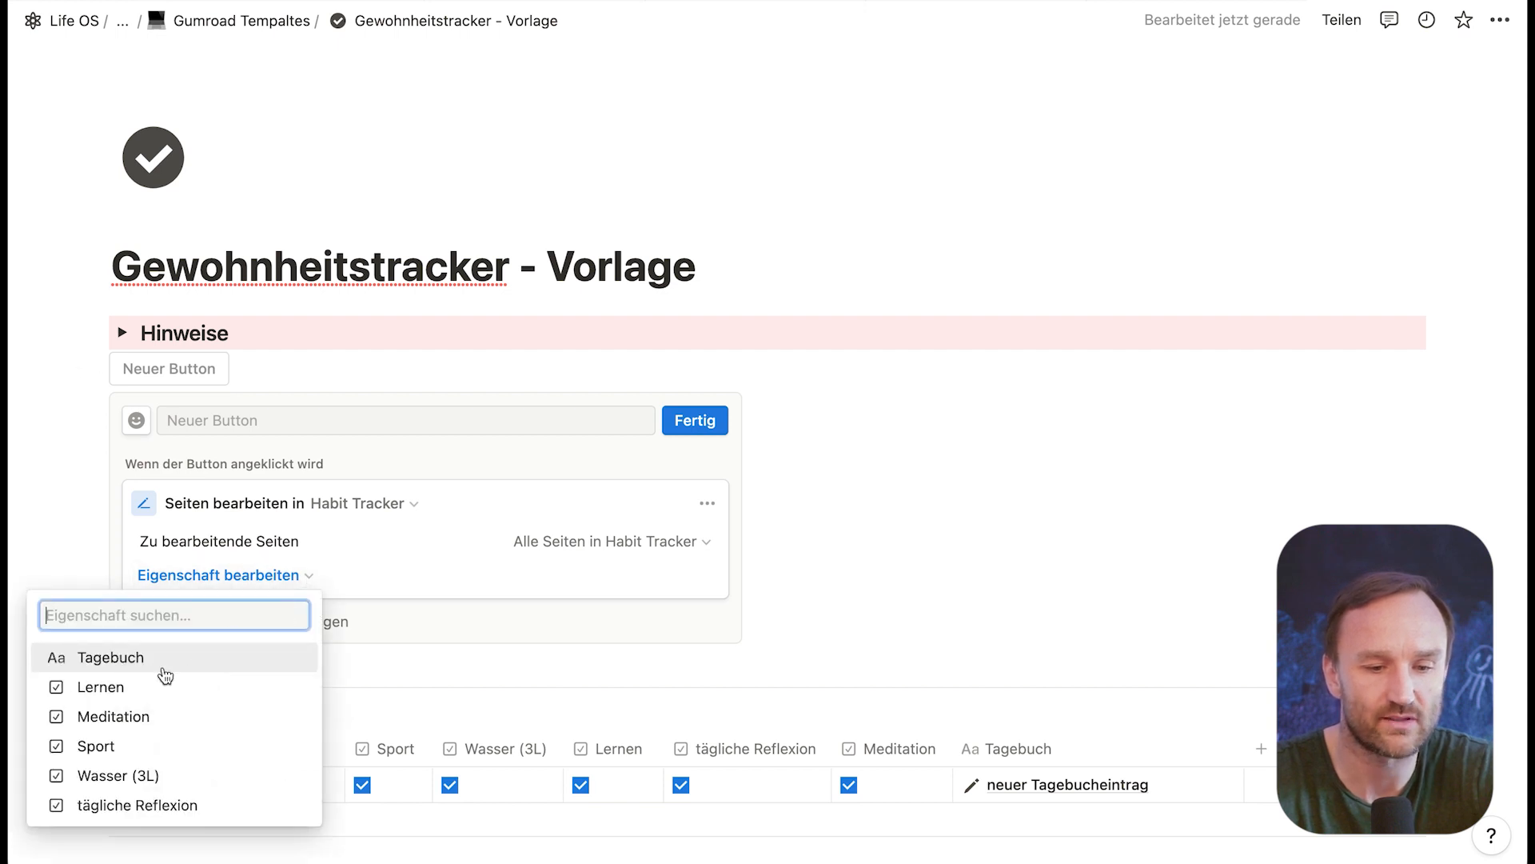
left_click(113, 689)
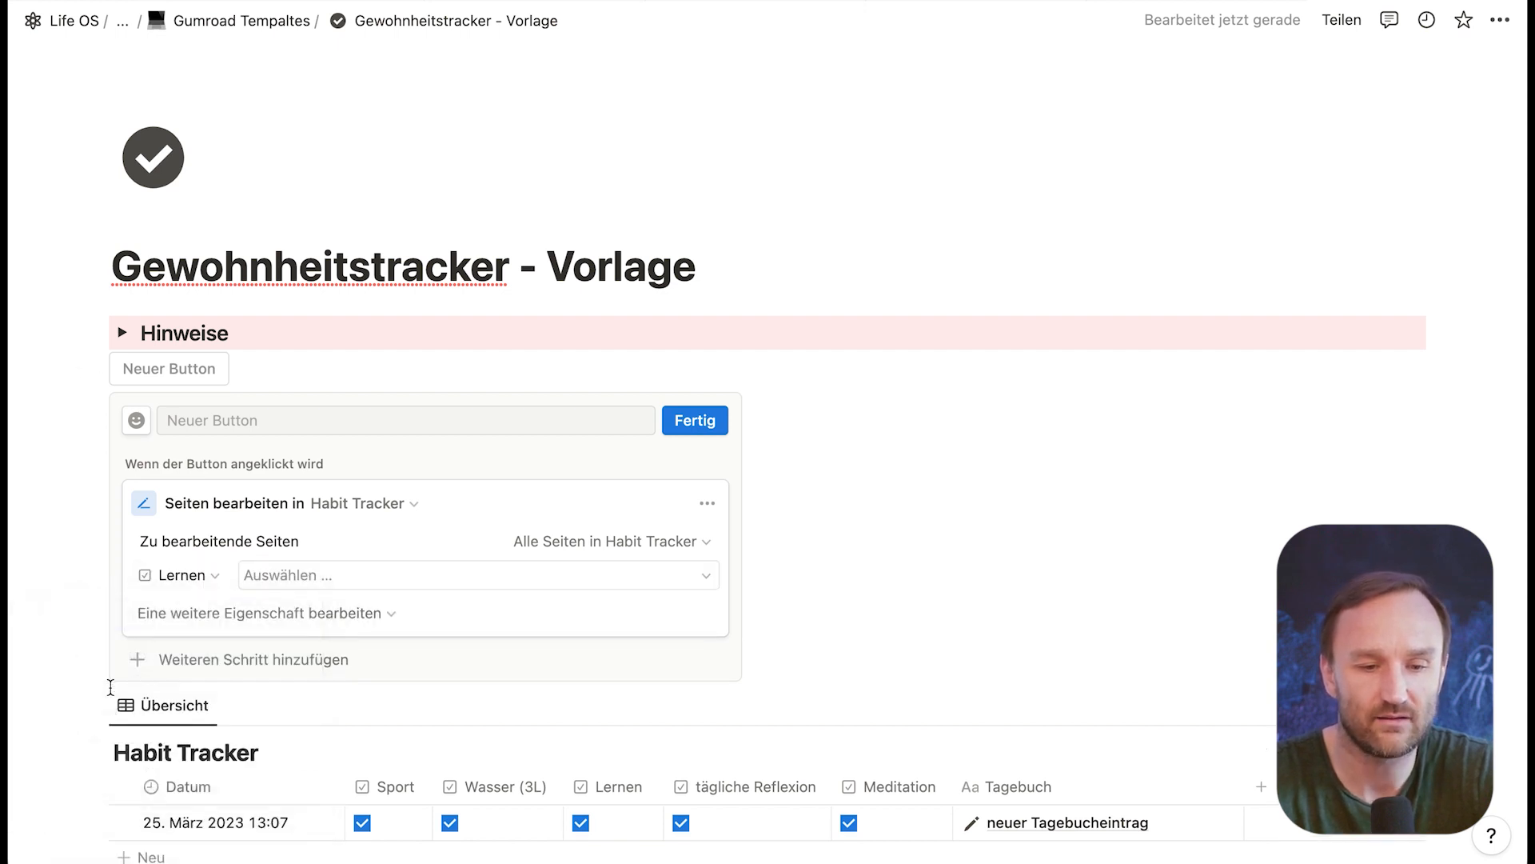
left_click(328, 577)
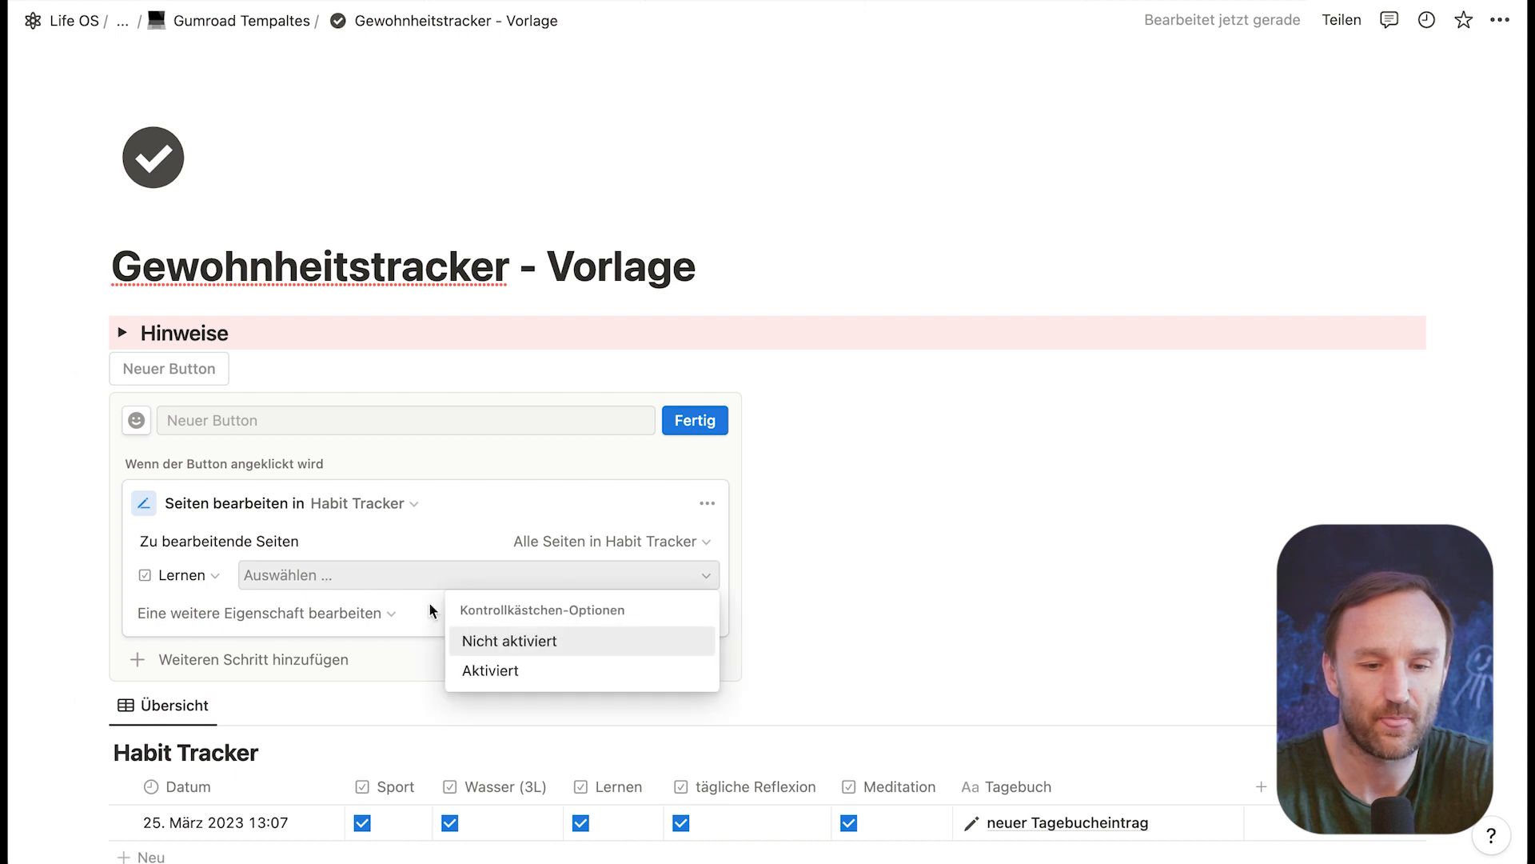
left_click(505, 670)
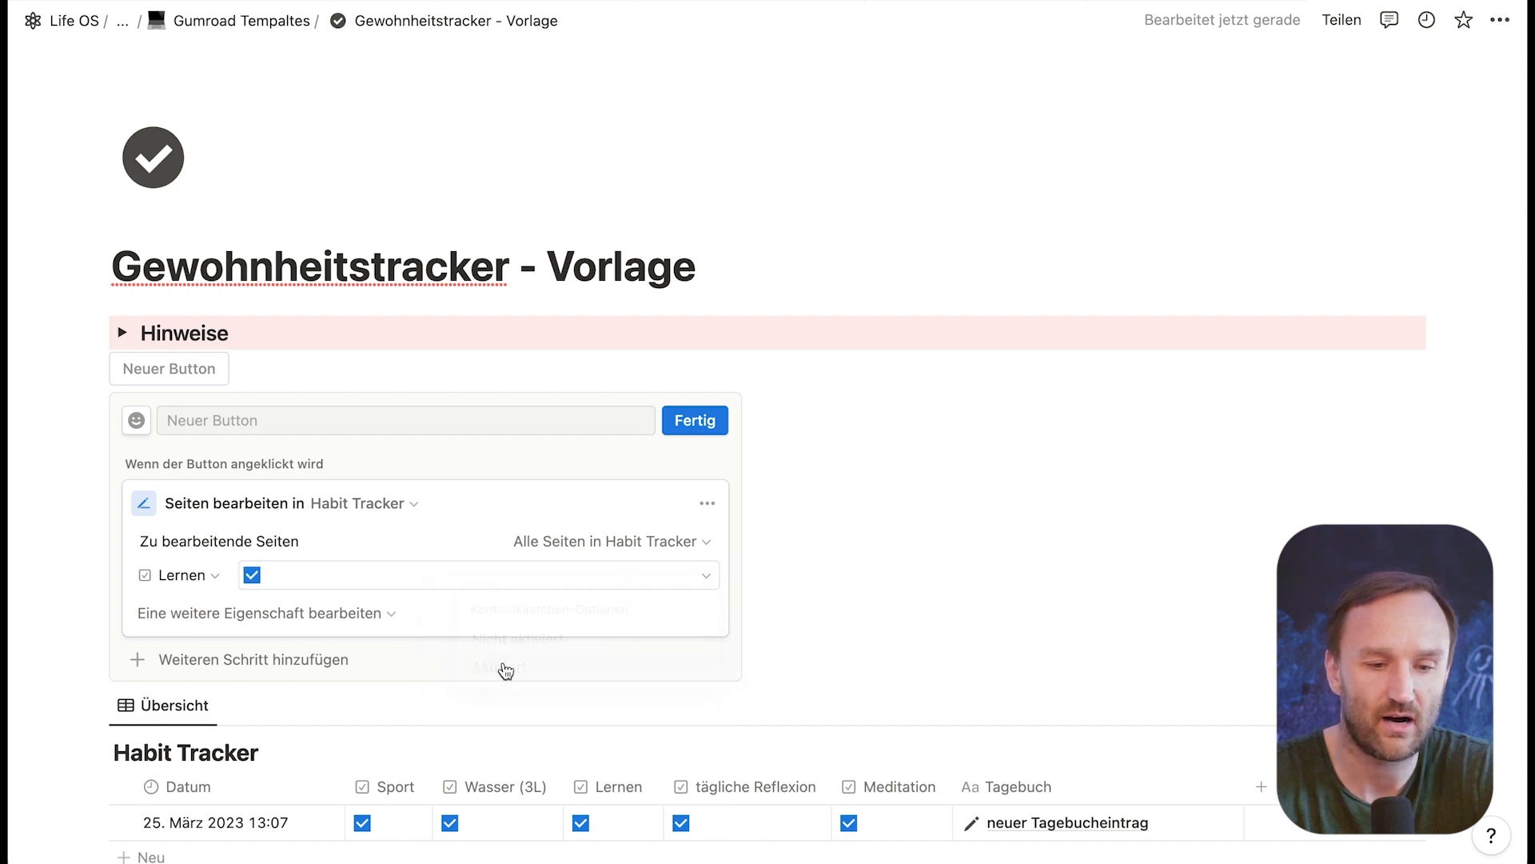
left_click(347, 620)
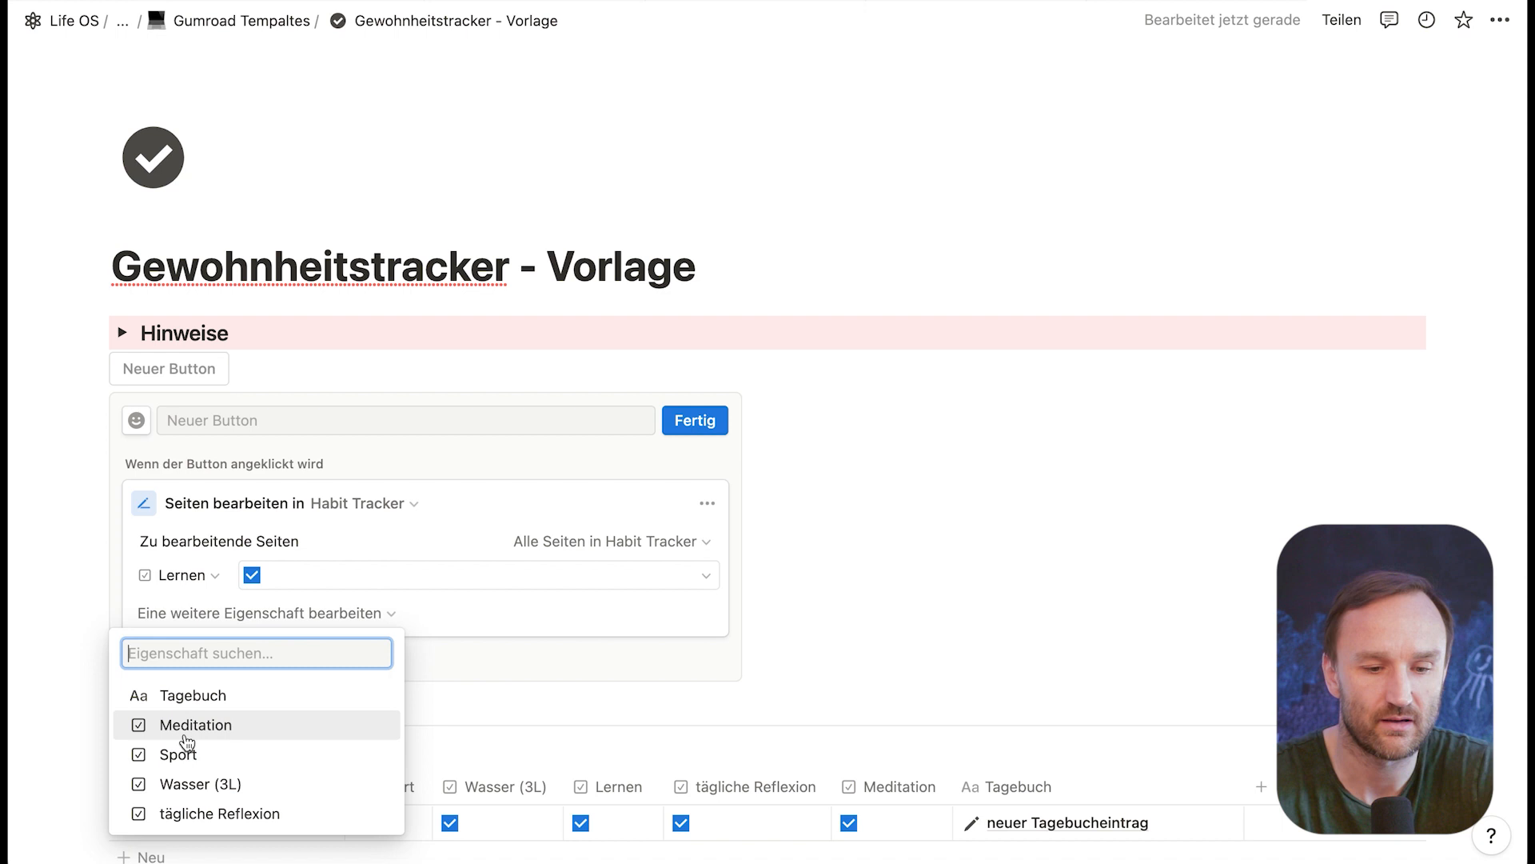
left_click(201, 728)
left_click(377, 607)
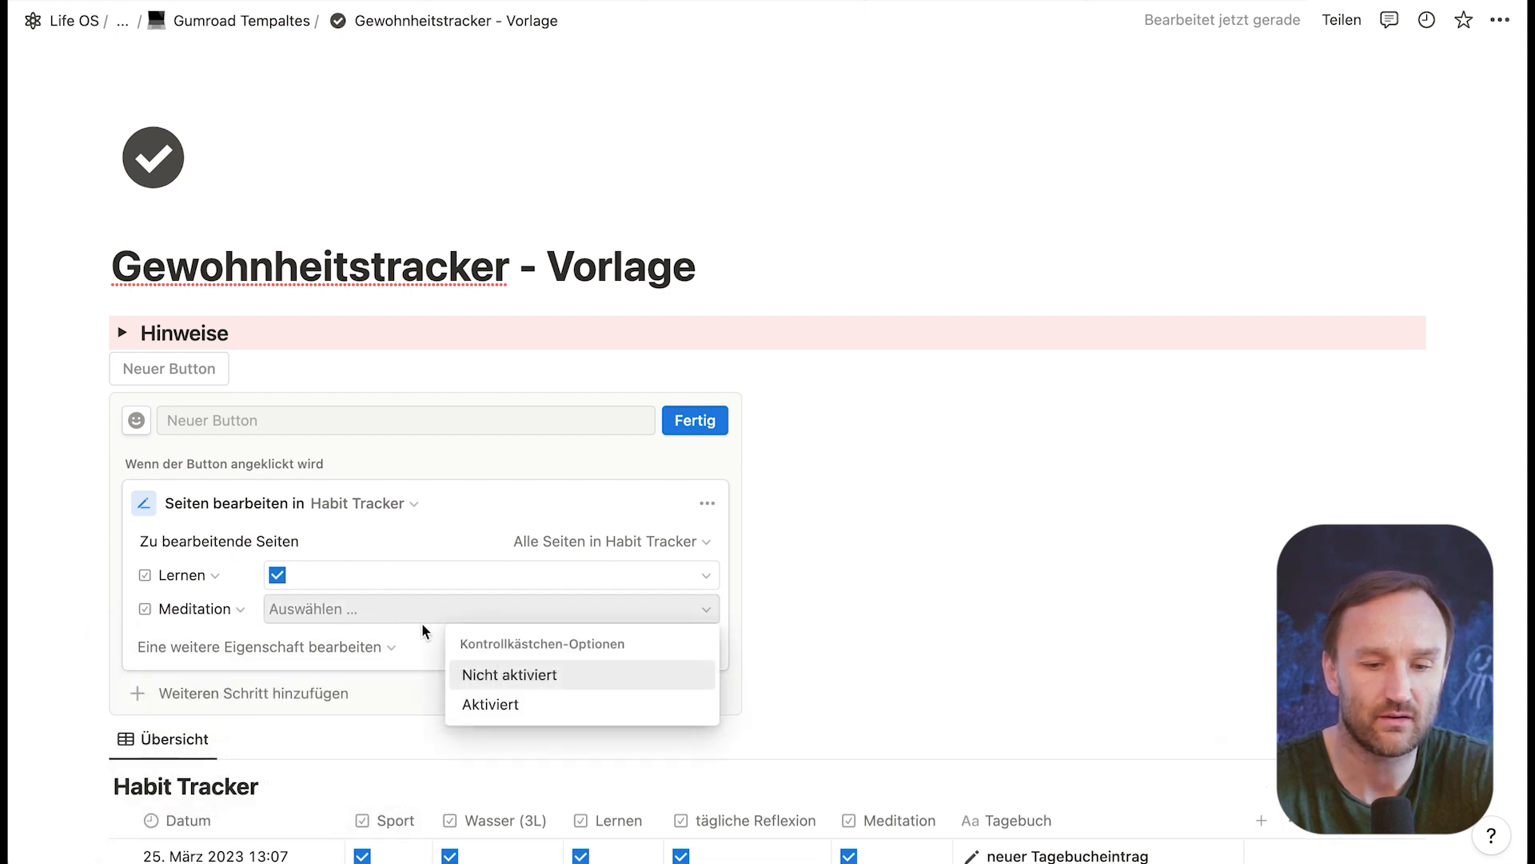
left_click(496, 706)
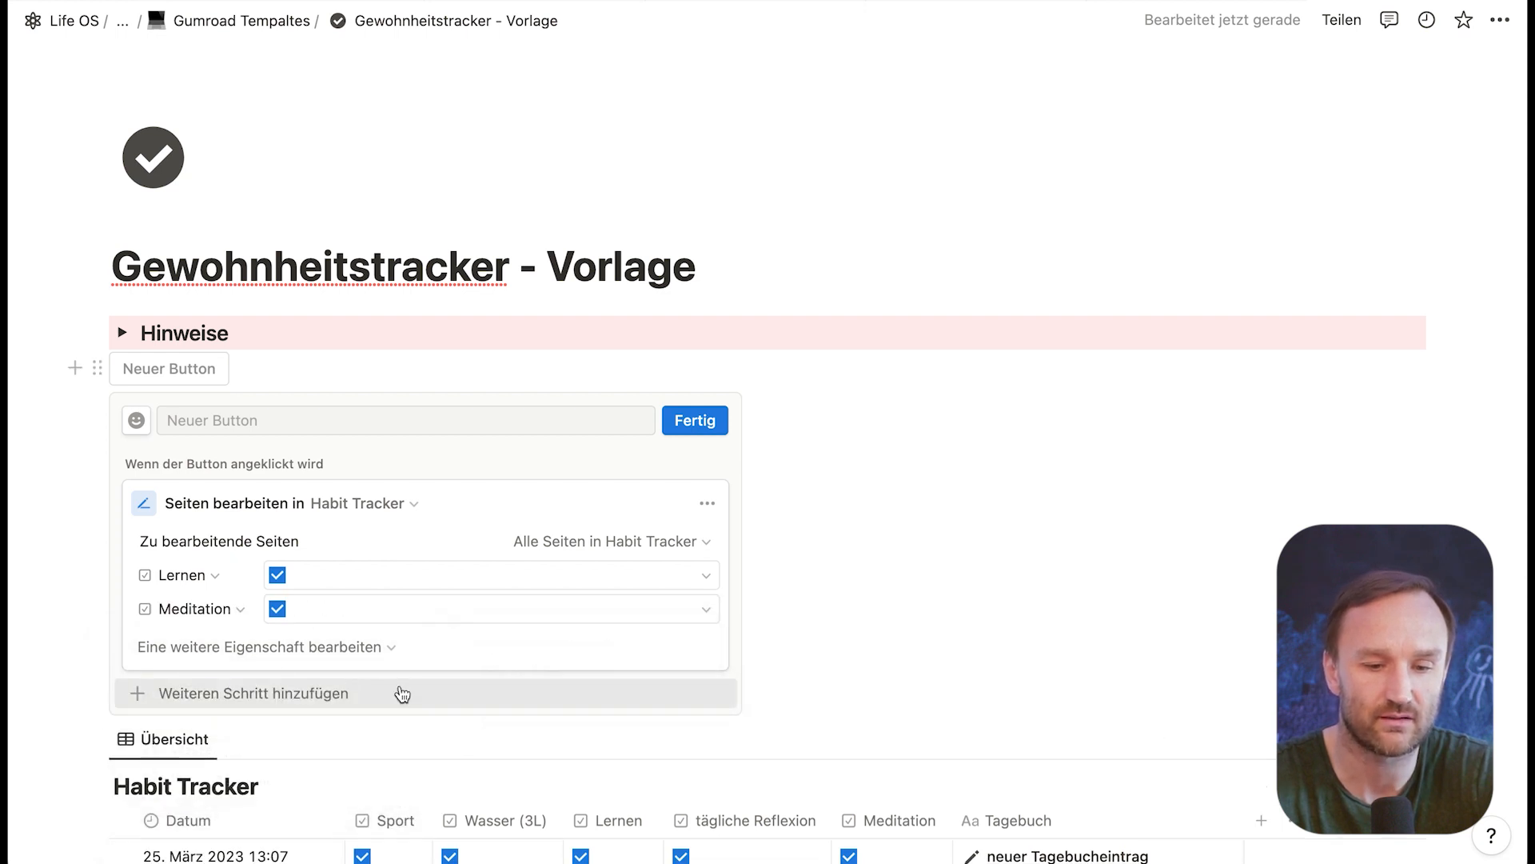
Step: Extend the button's edit action to also set Sport, Wasser (3L) and tägliche Reflexion to Aktiviert
left_click(300, 652)
left_click(178, 758)
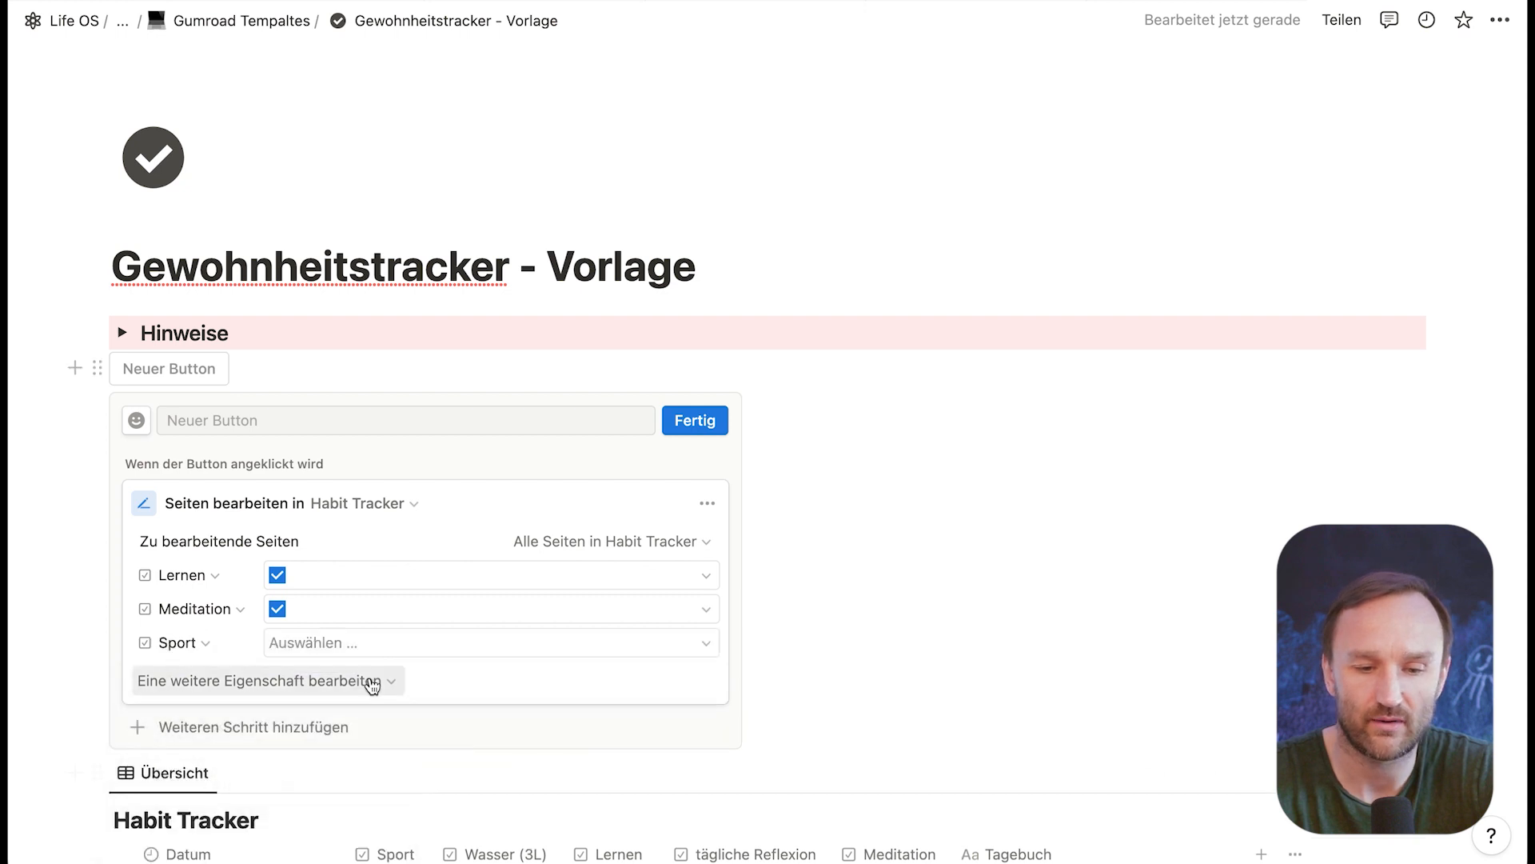
left_click(412, 647)
left_click(494, 732)
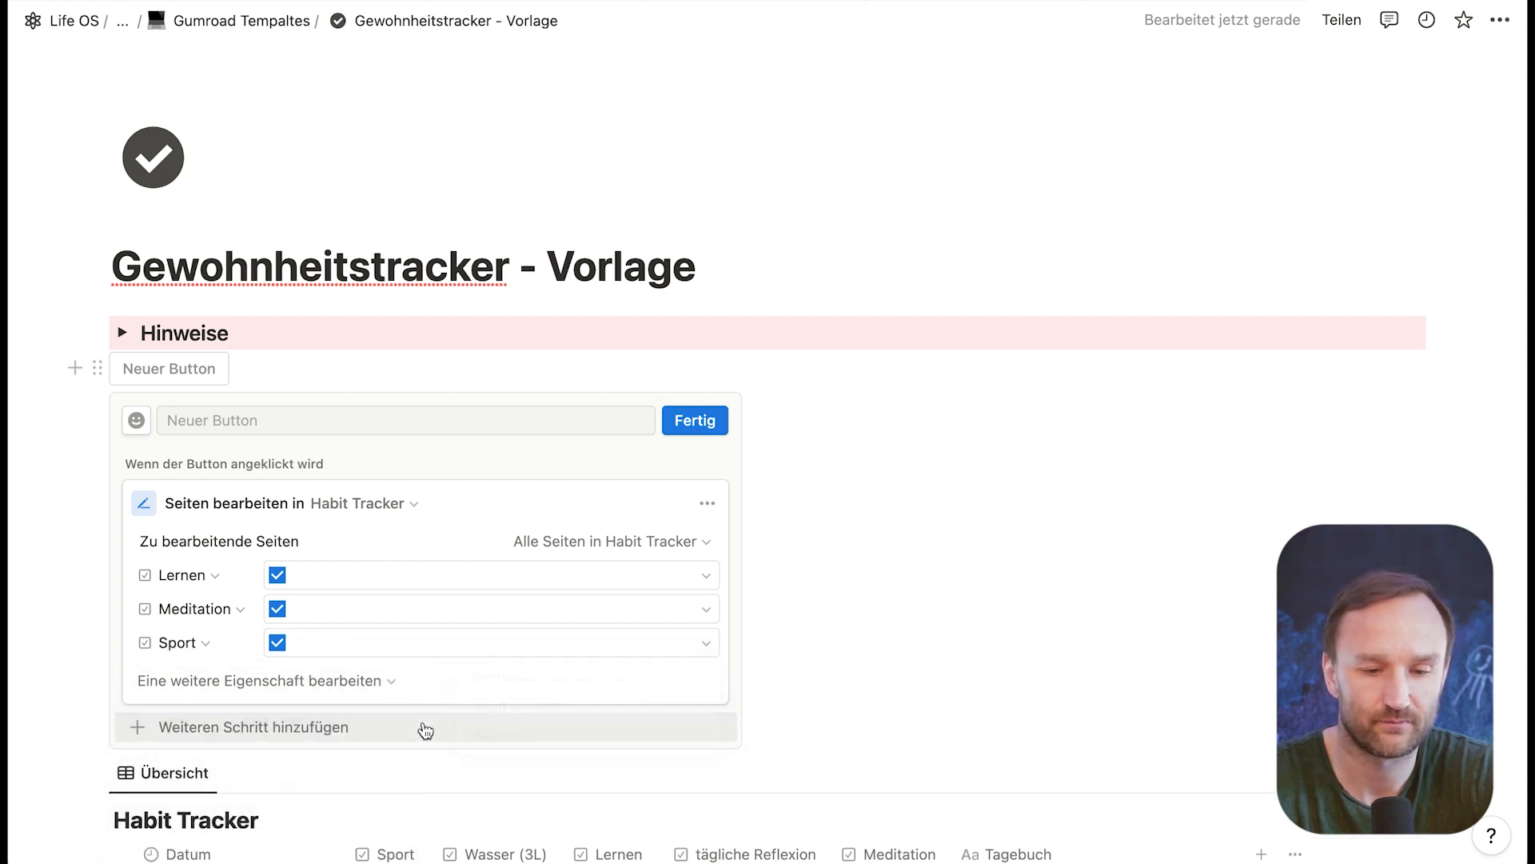
left_click(276, 682)
left_click(154, 791)
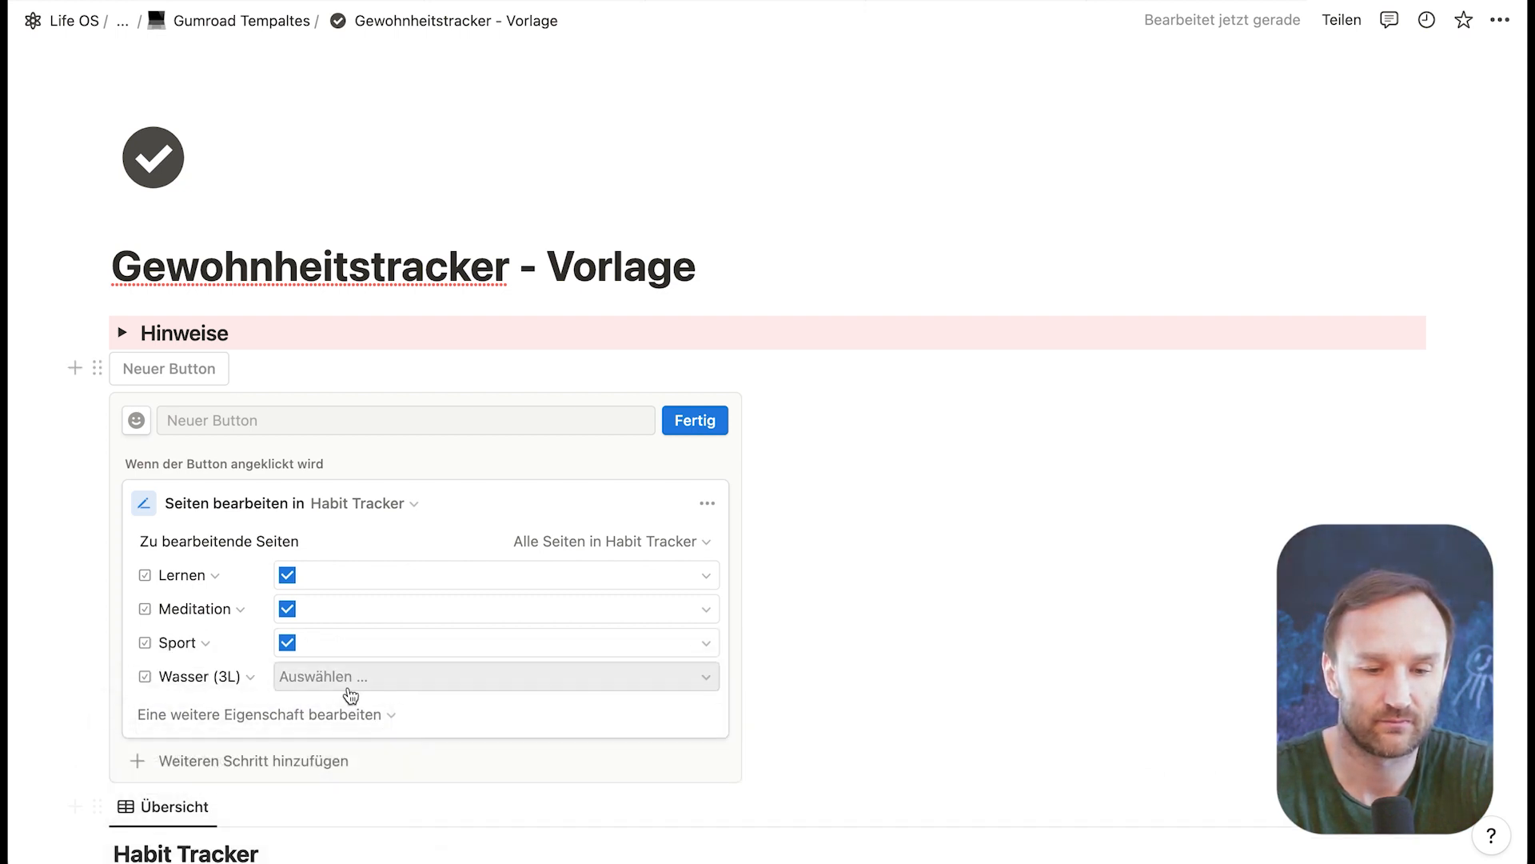
left_click(357, 678)
left_click(463, 773)
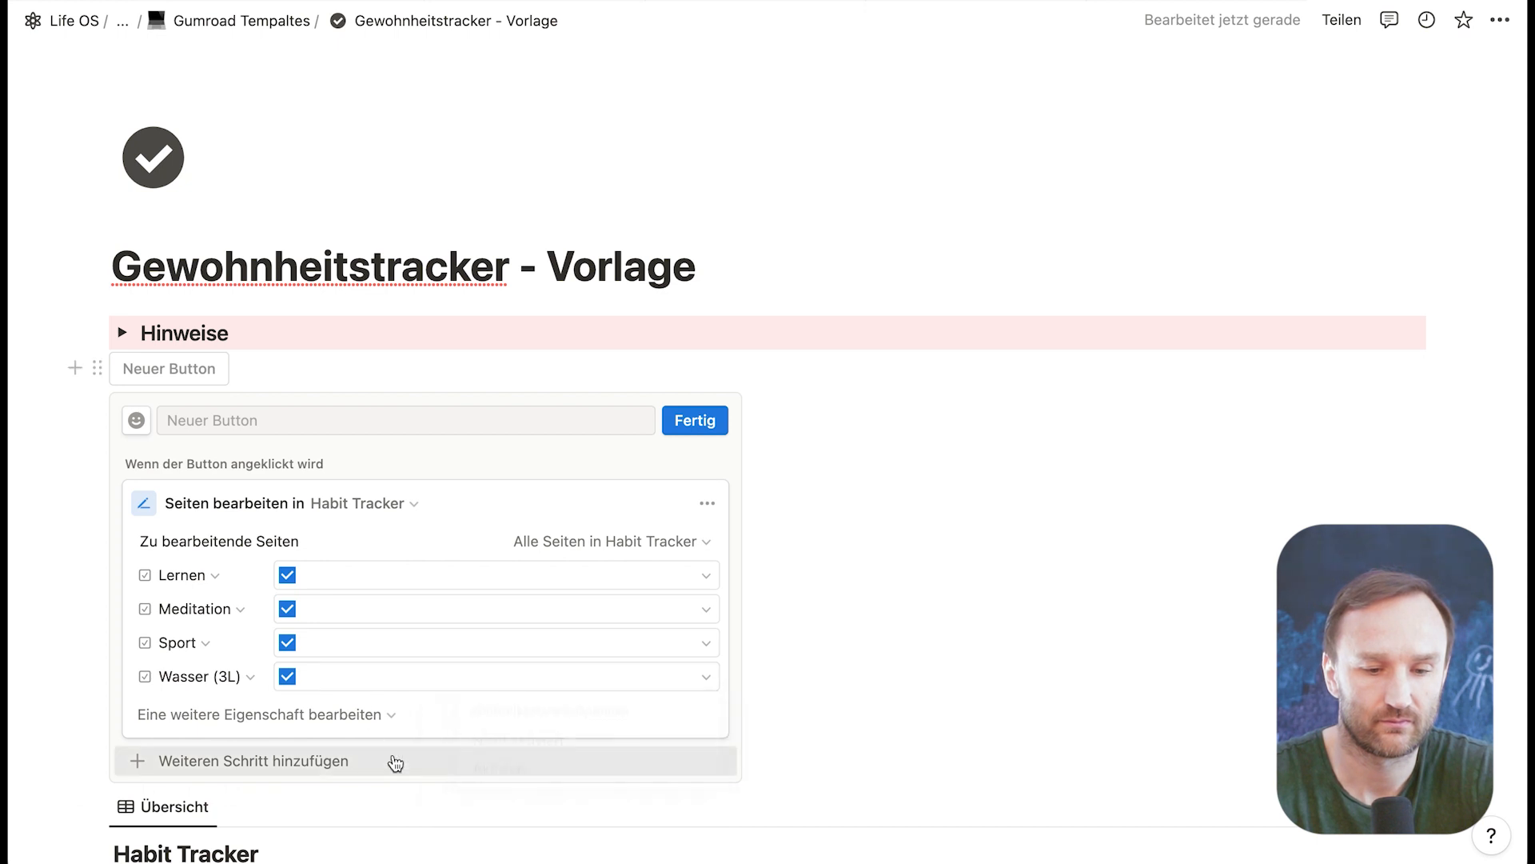
left_click(285, 713)
left_click(213, 826)
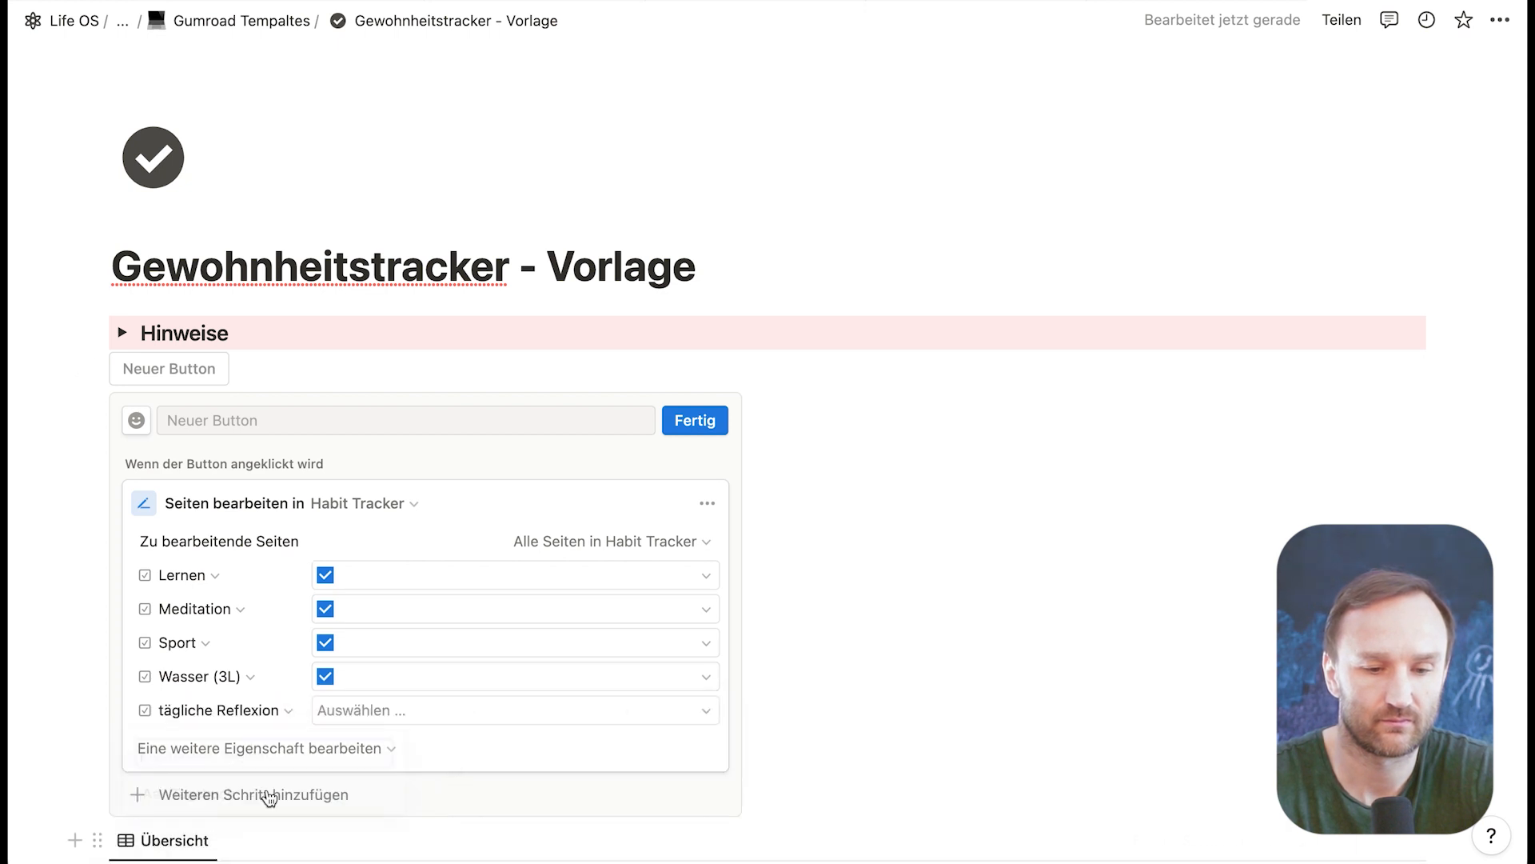
left_click(406, 714)
left_click(490, 804)
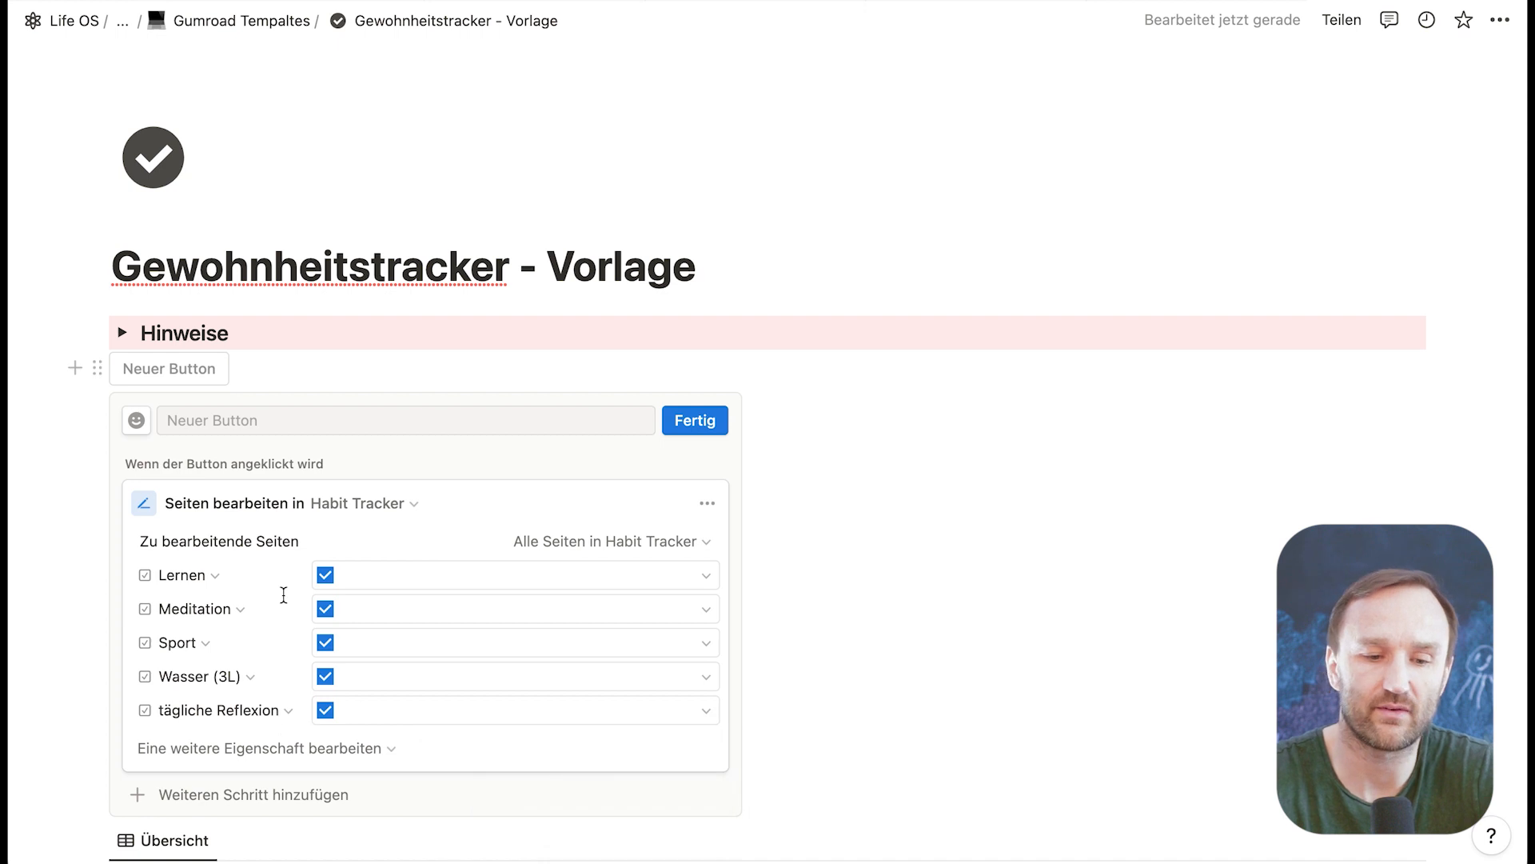
Step: Name the button "alles erledigt" and finish its configuration
scroll(639, 552, "down", 3)
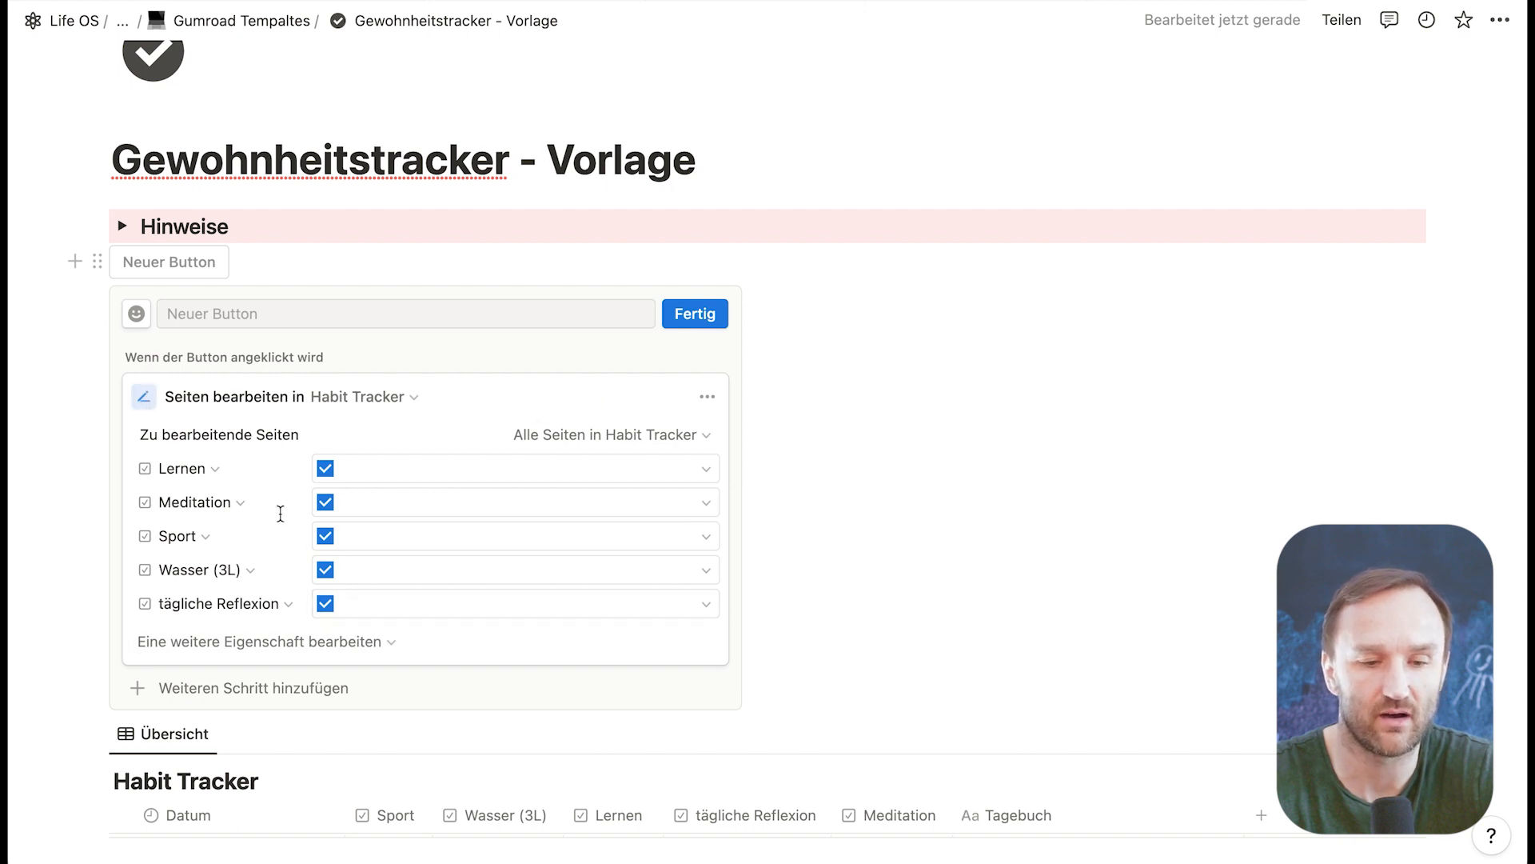
left_click(337, 318)
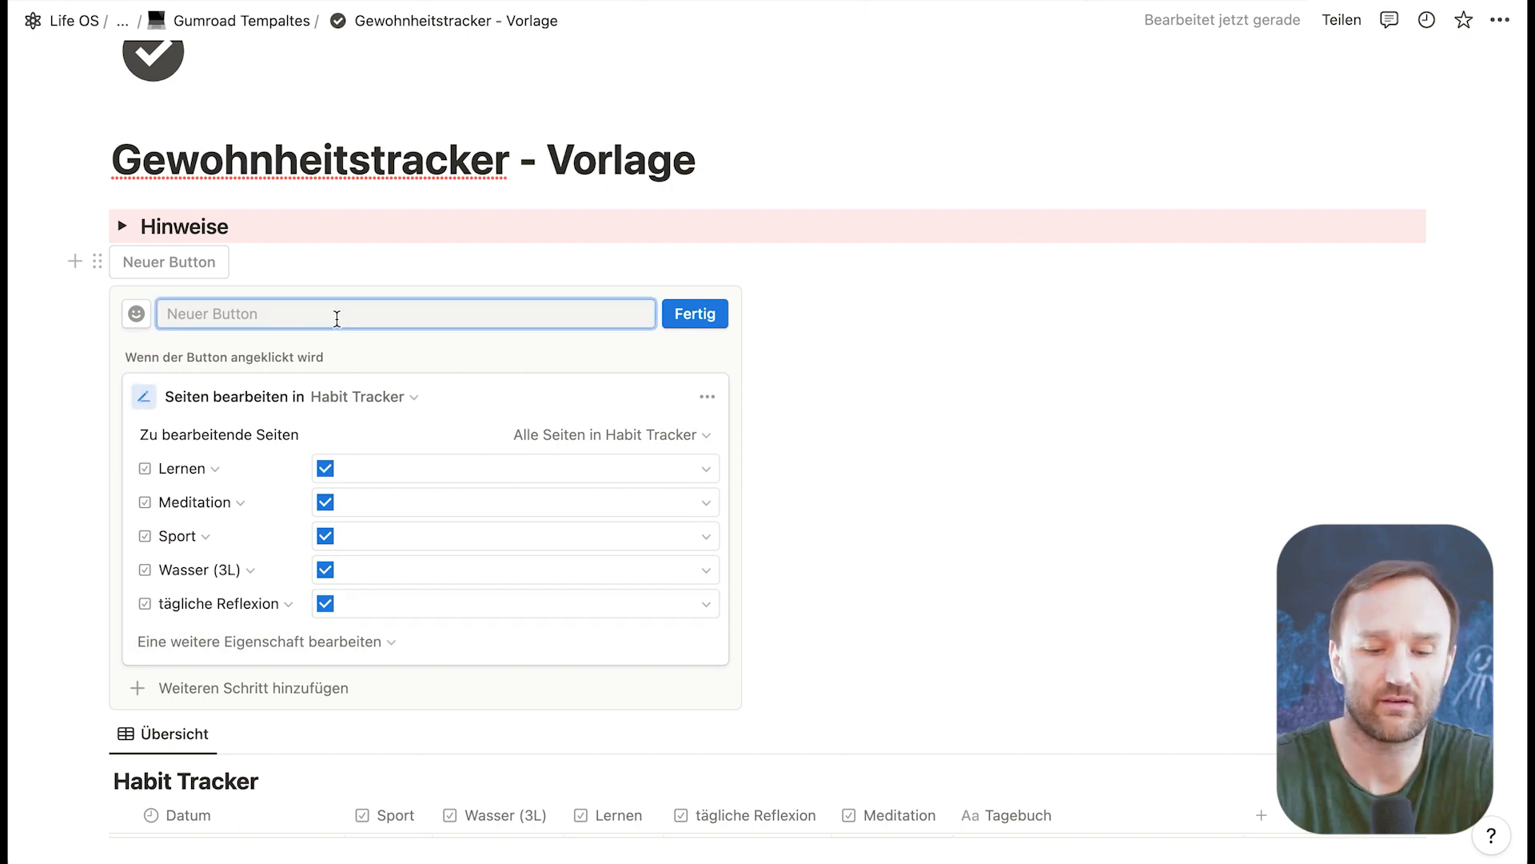
type("alles erledigt")
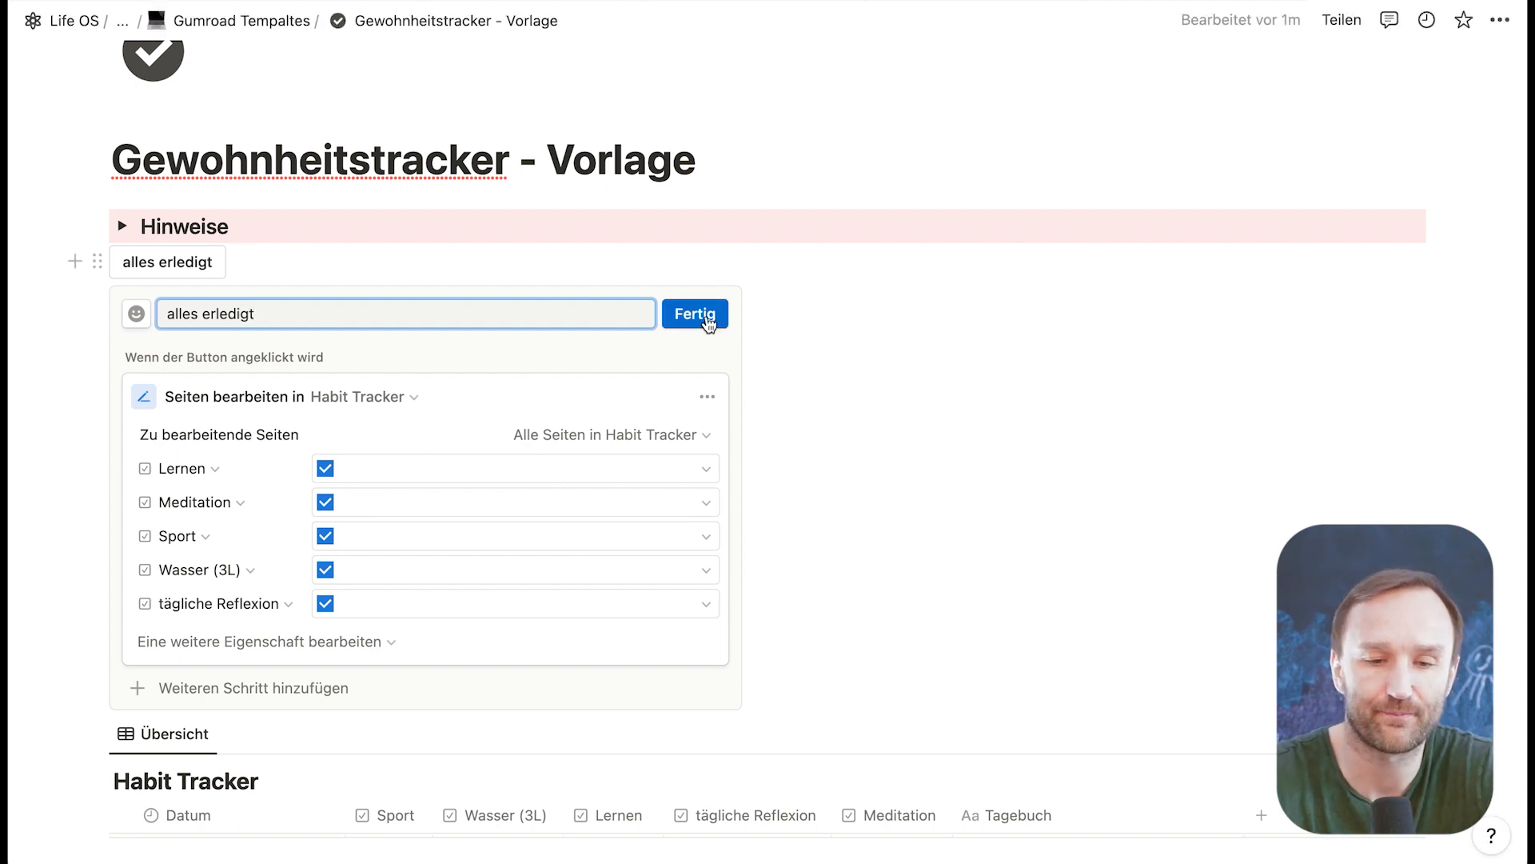
left_click(695, 314)
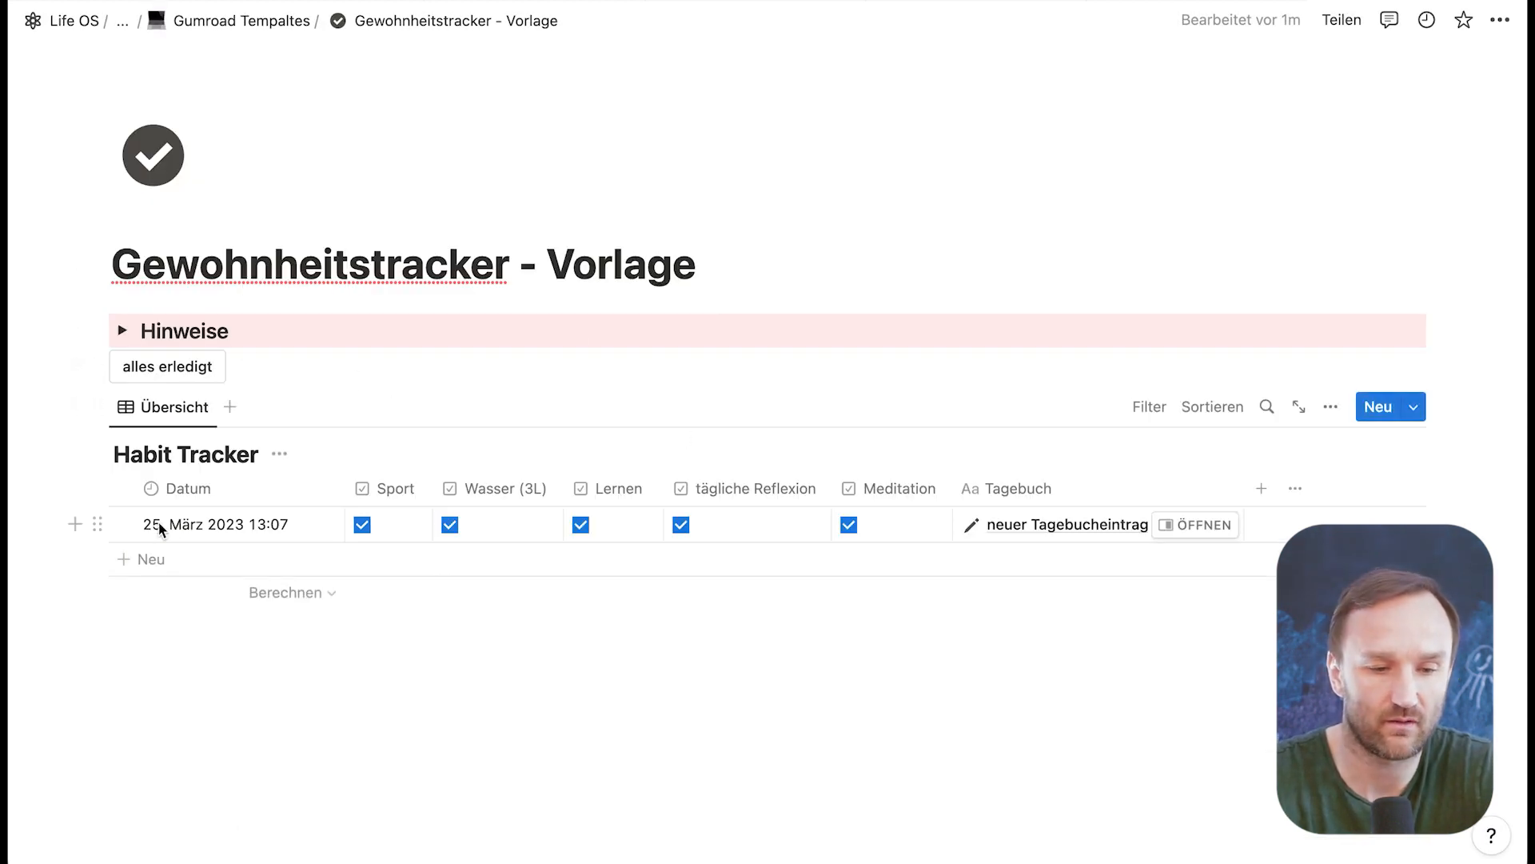
Step: Replace the existing Habit Tracker entry with a new one and check all its habits using the alles erledigt button
left_click(97, 525)
key("Delete")
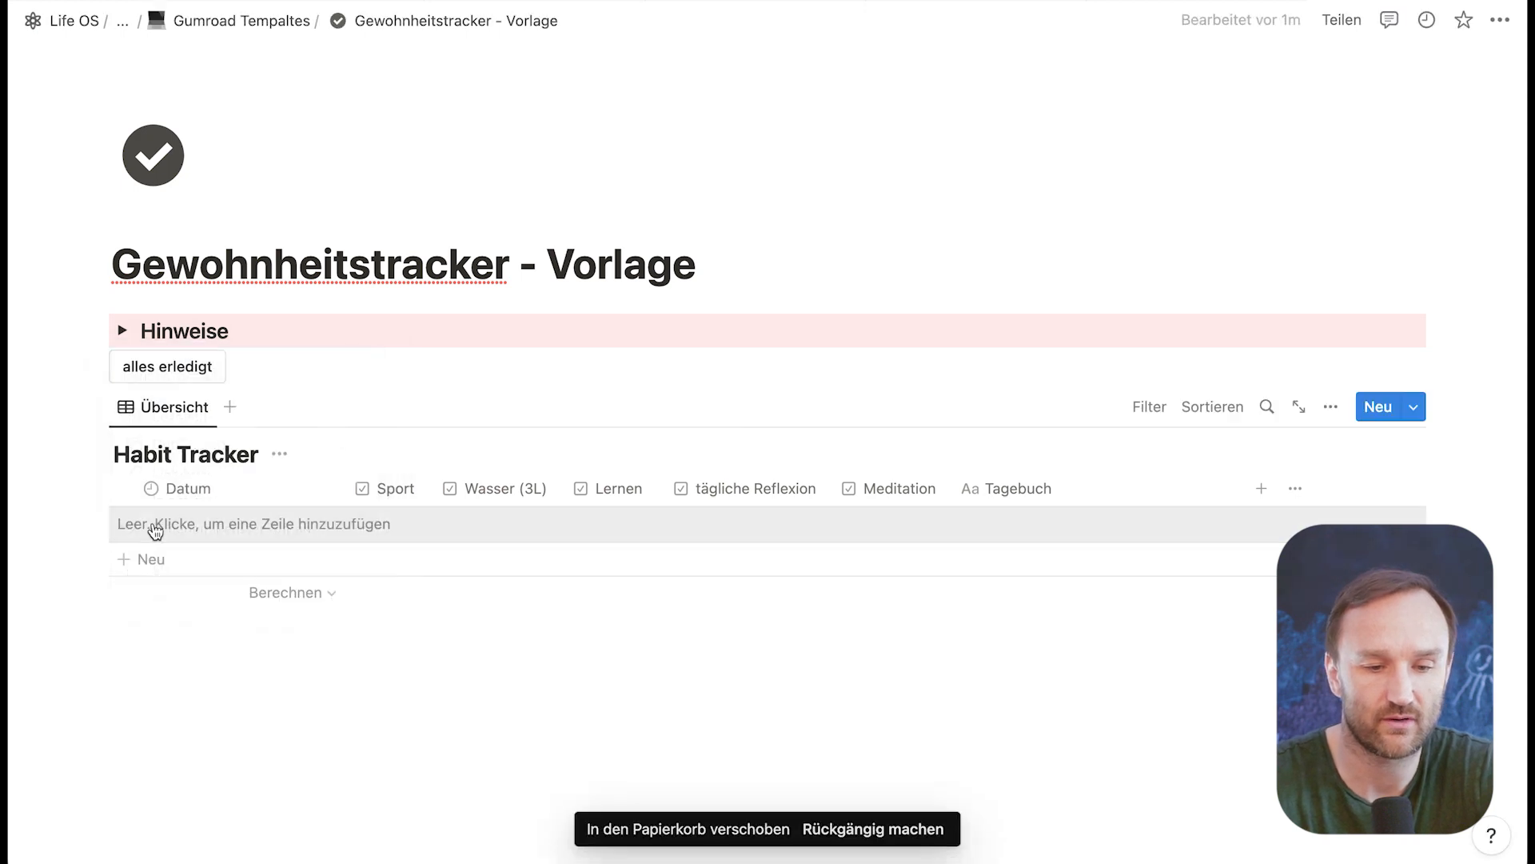
left_click(155, 531)
left_click(179, 368)
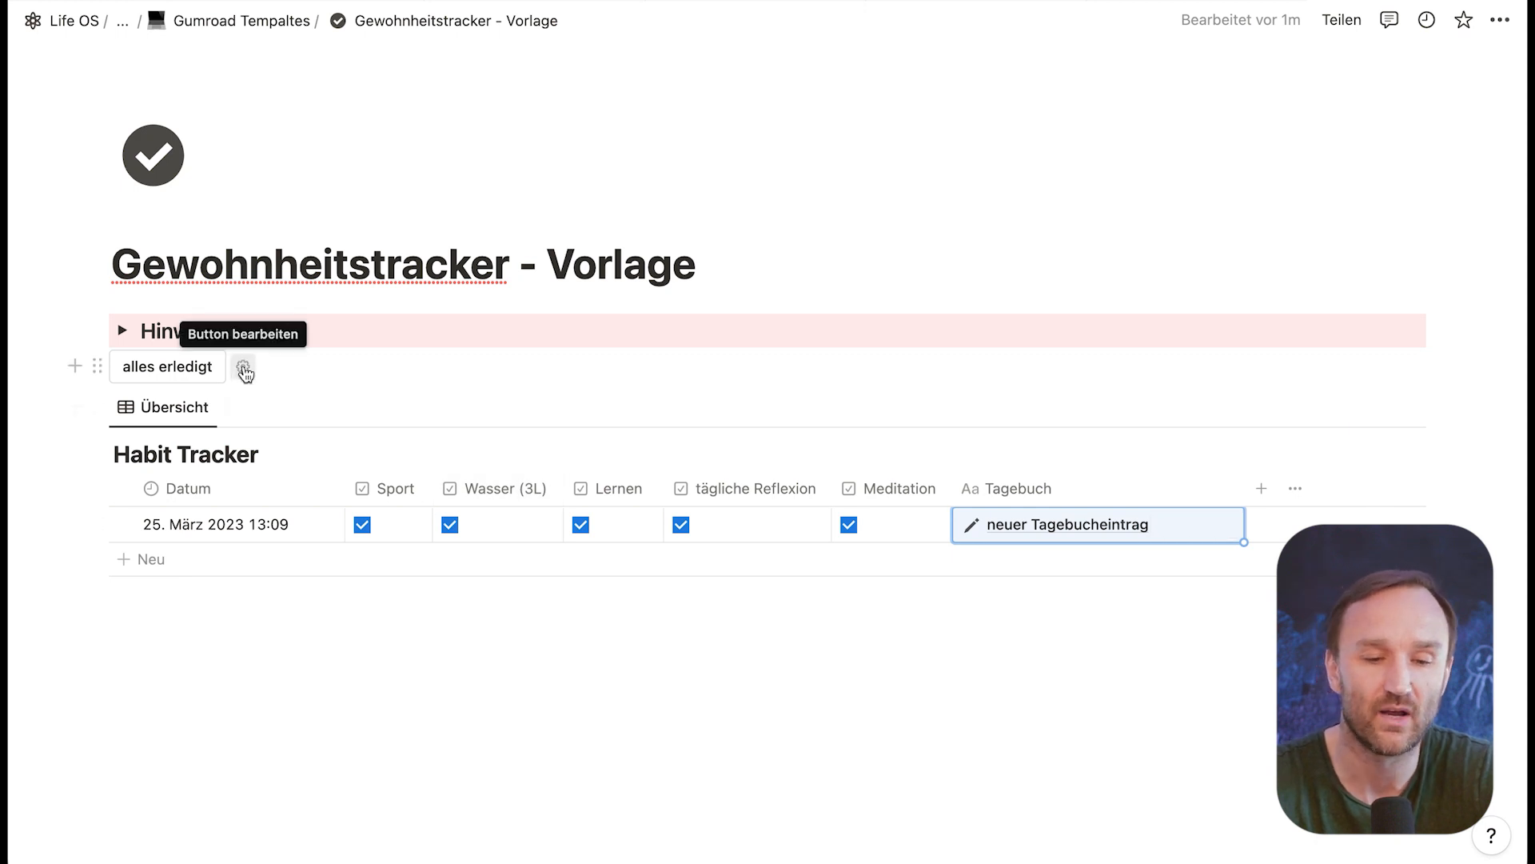
Step: Restrict the alles erledigt button to pages where Datum Ist Heute and finish editing it
left_click(243, 369)
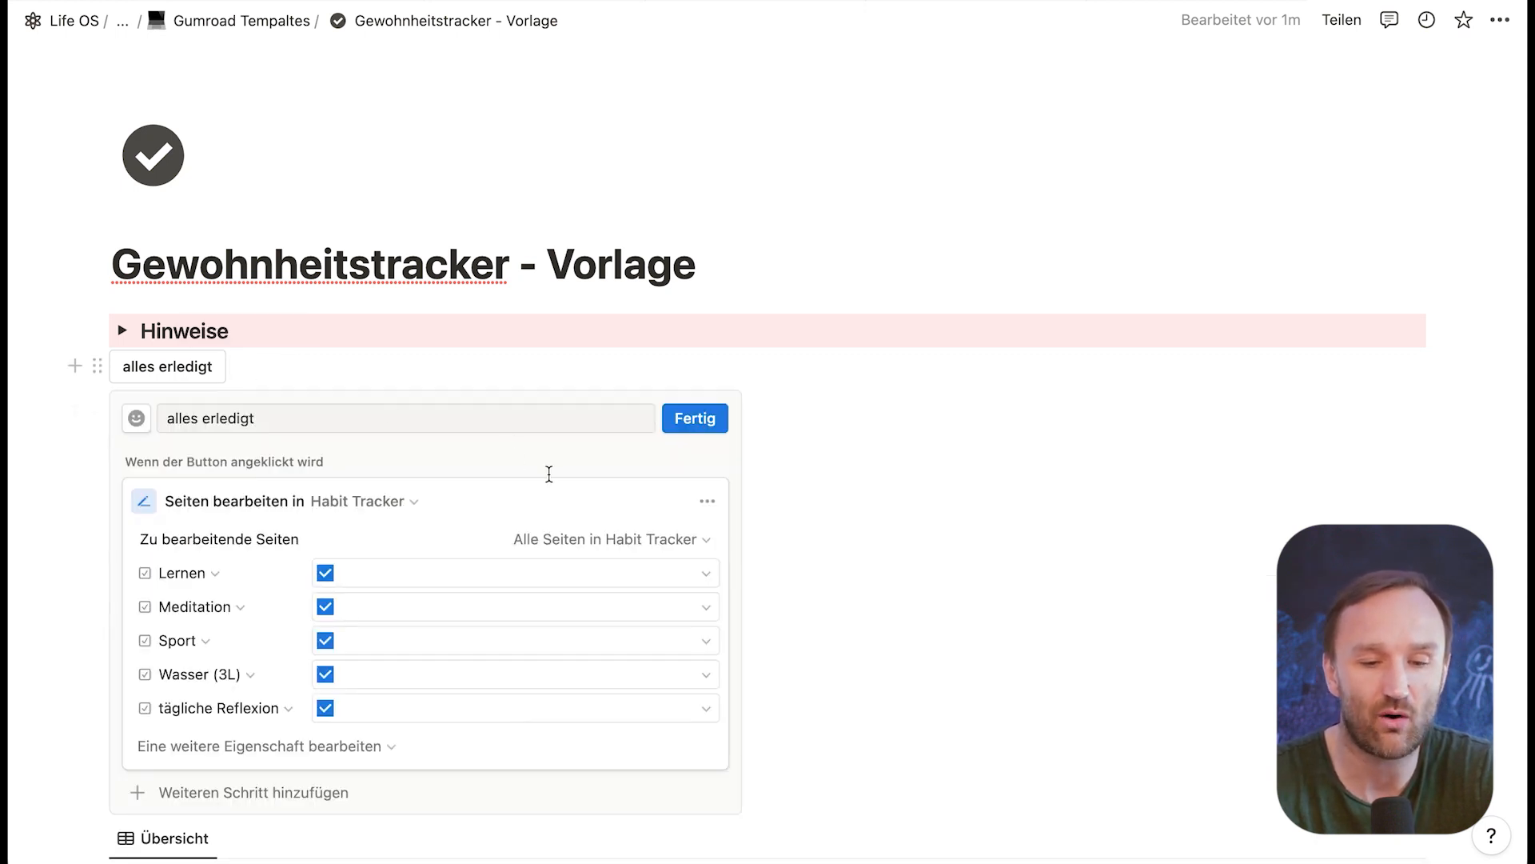
left_click(703, 537)
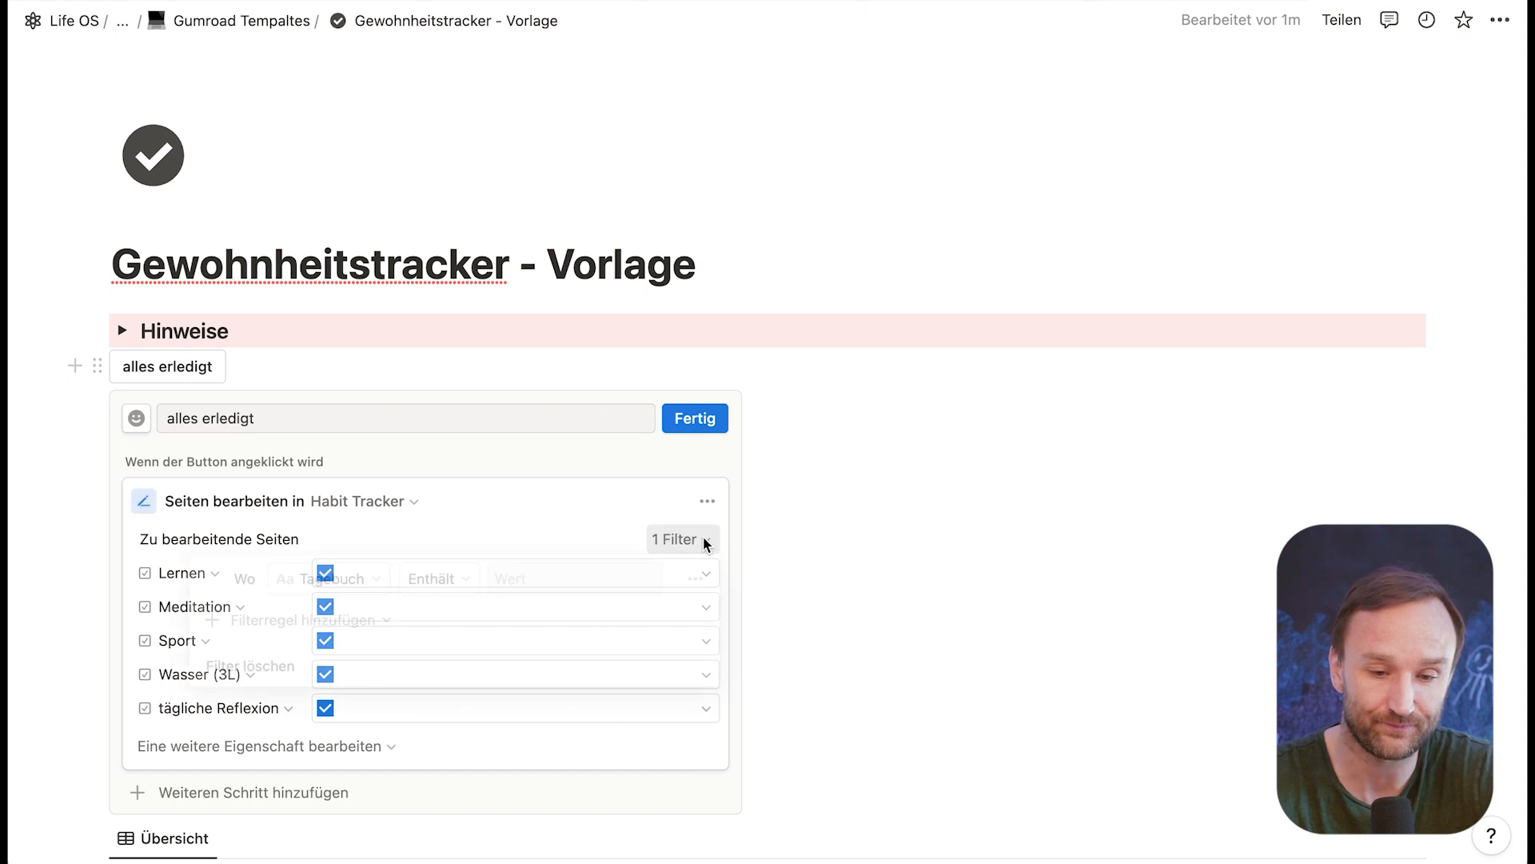
left_click(705, 544)
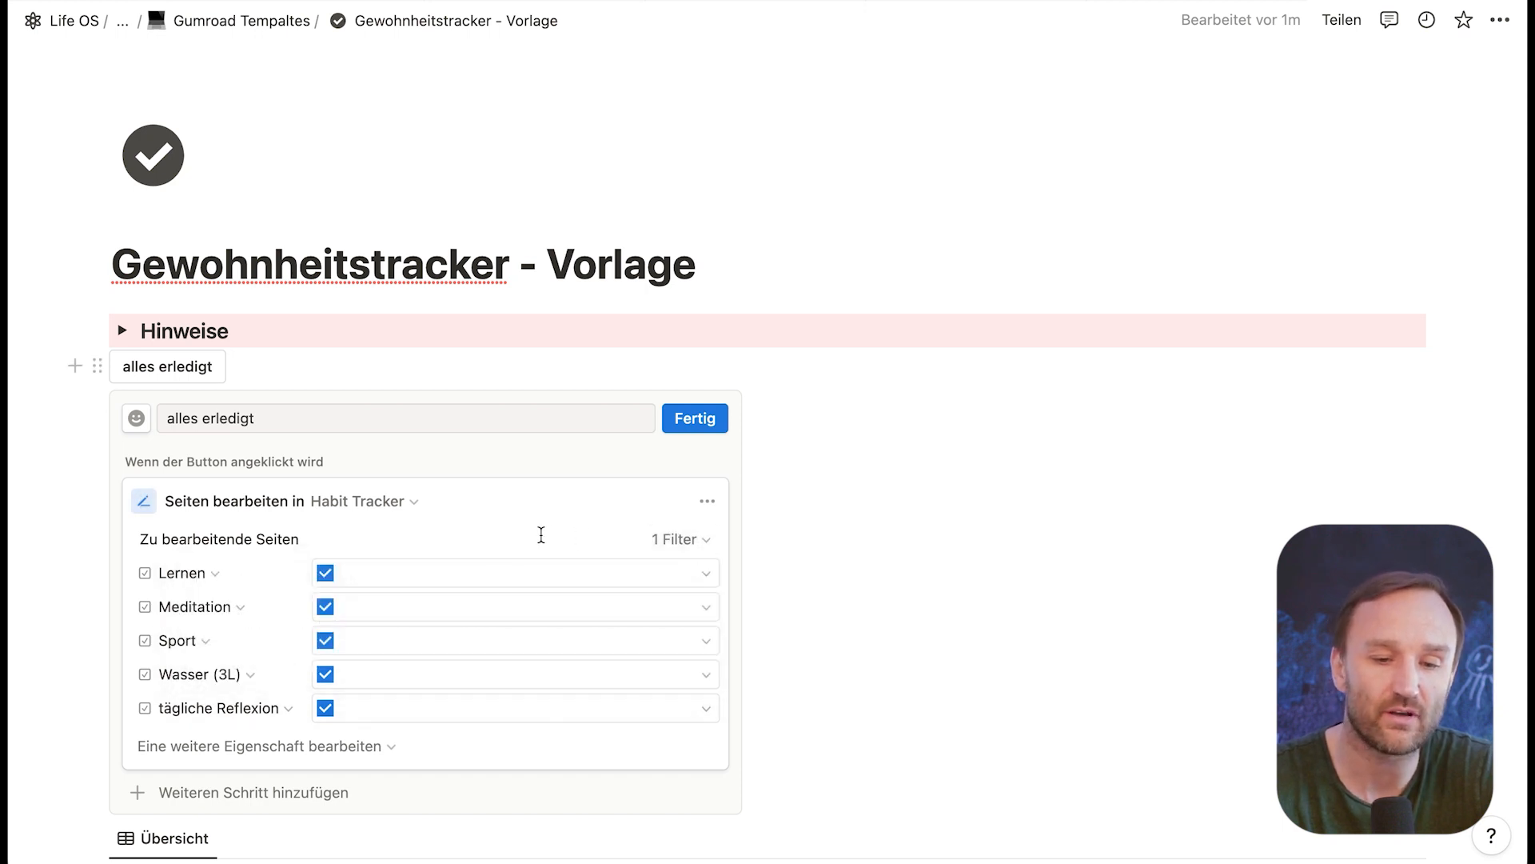
left_click(705, 544)
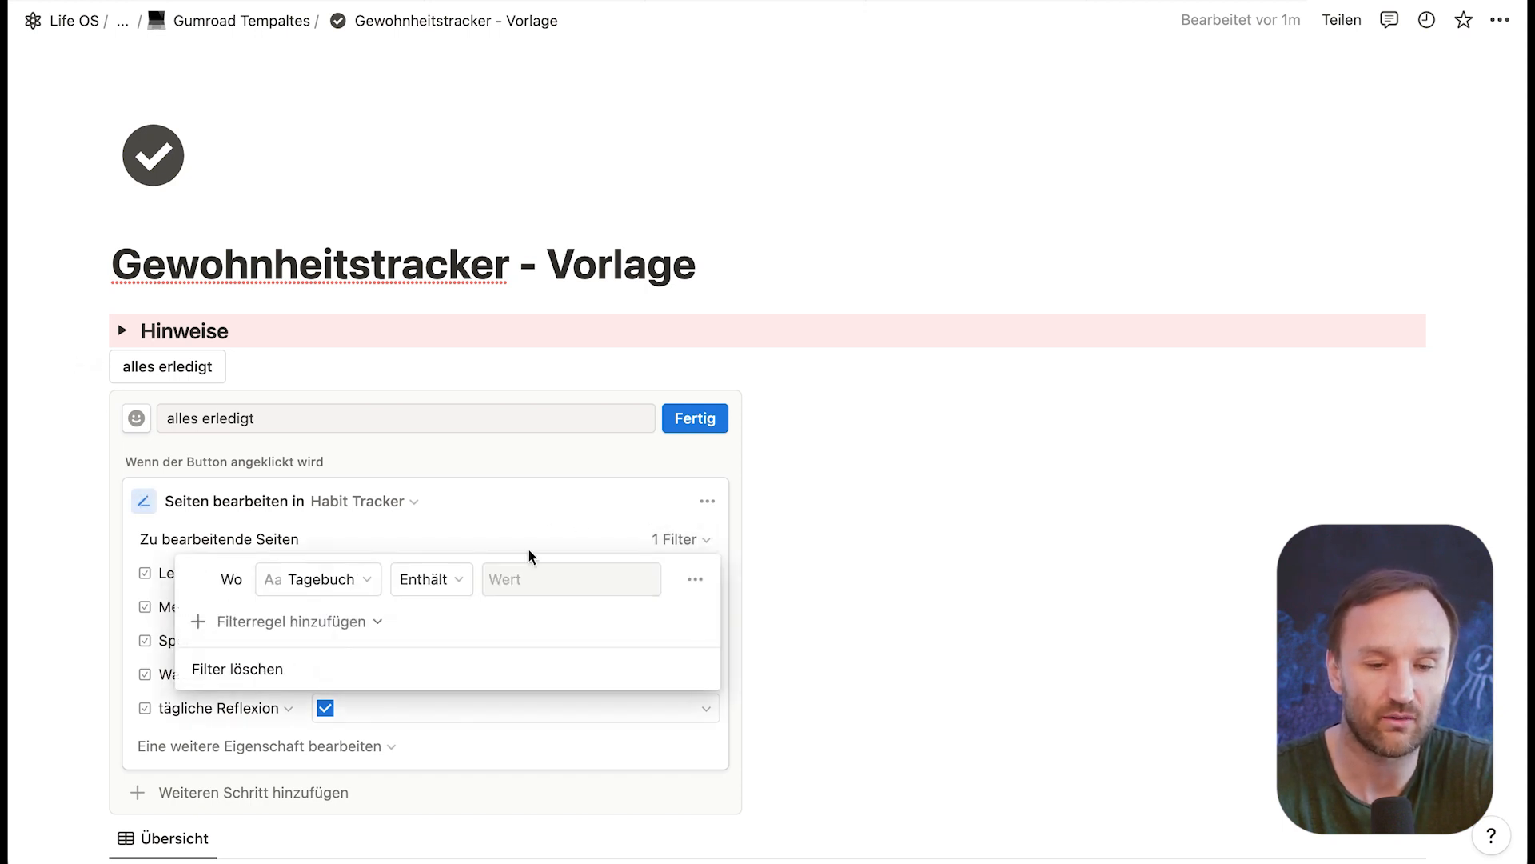
left_click(370, 581)
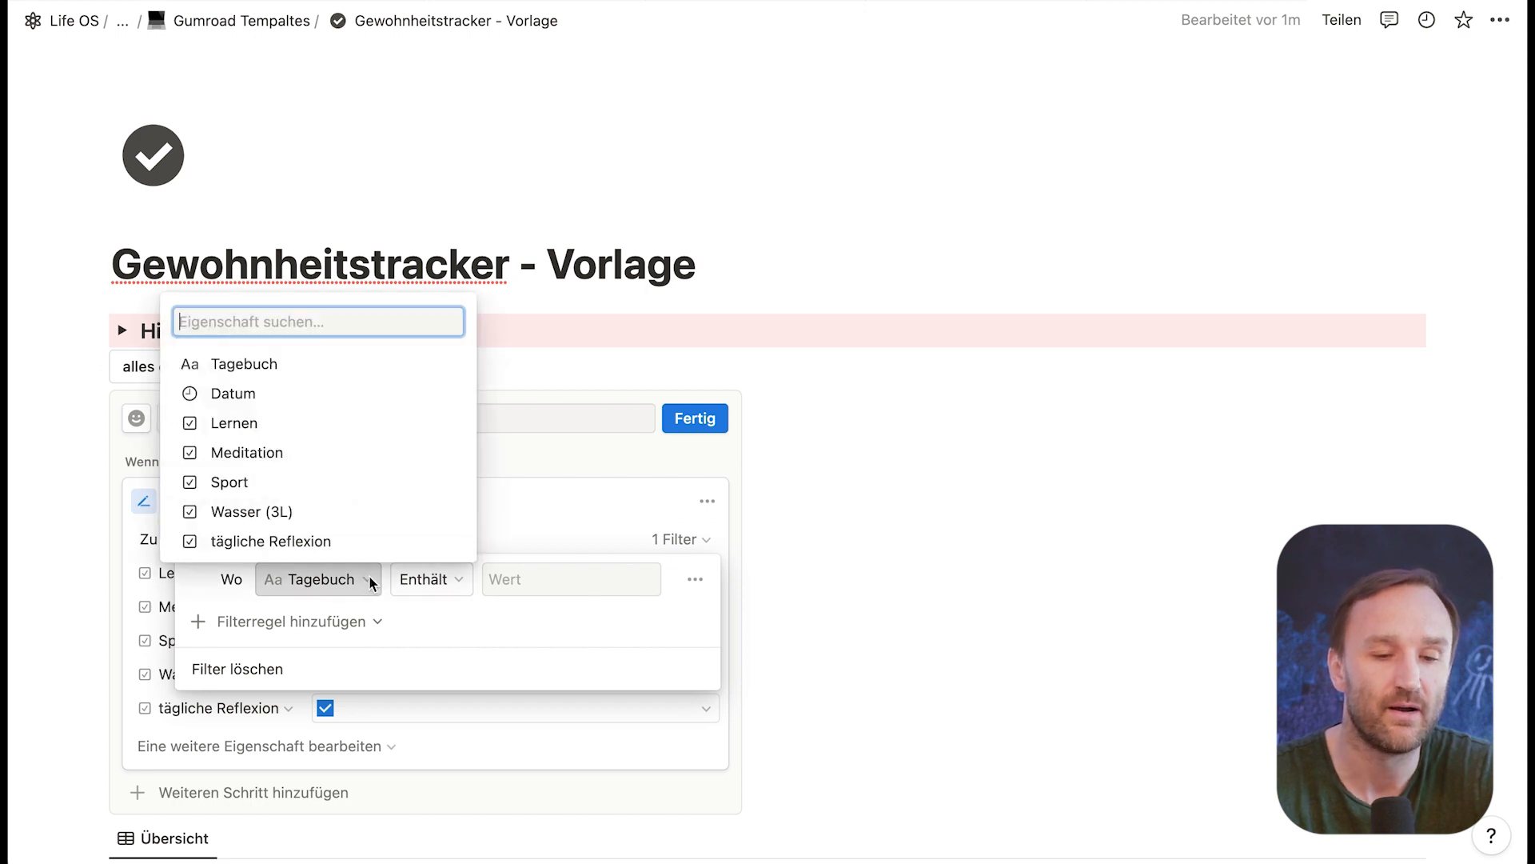
left_click(258, 393)
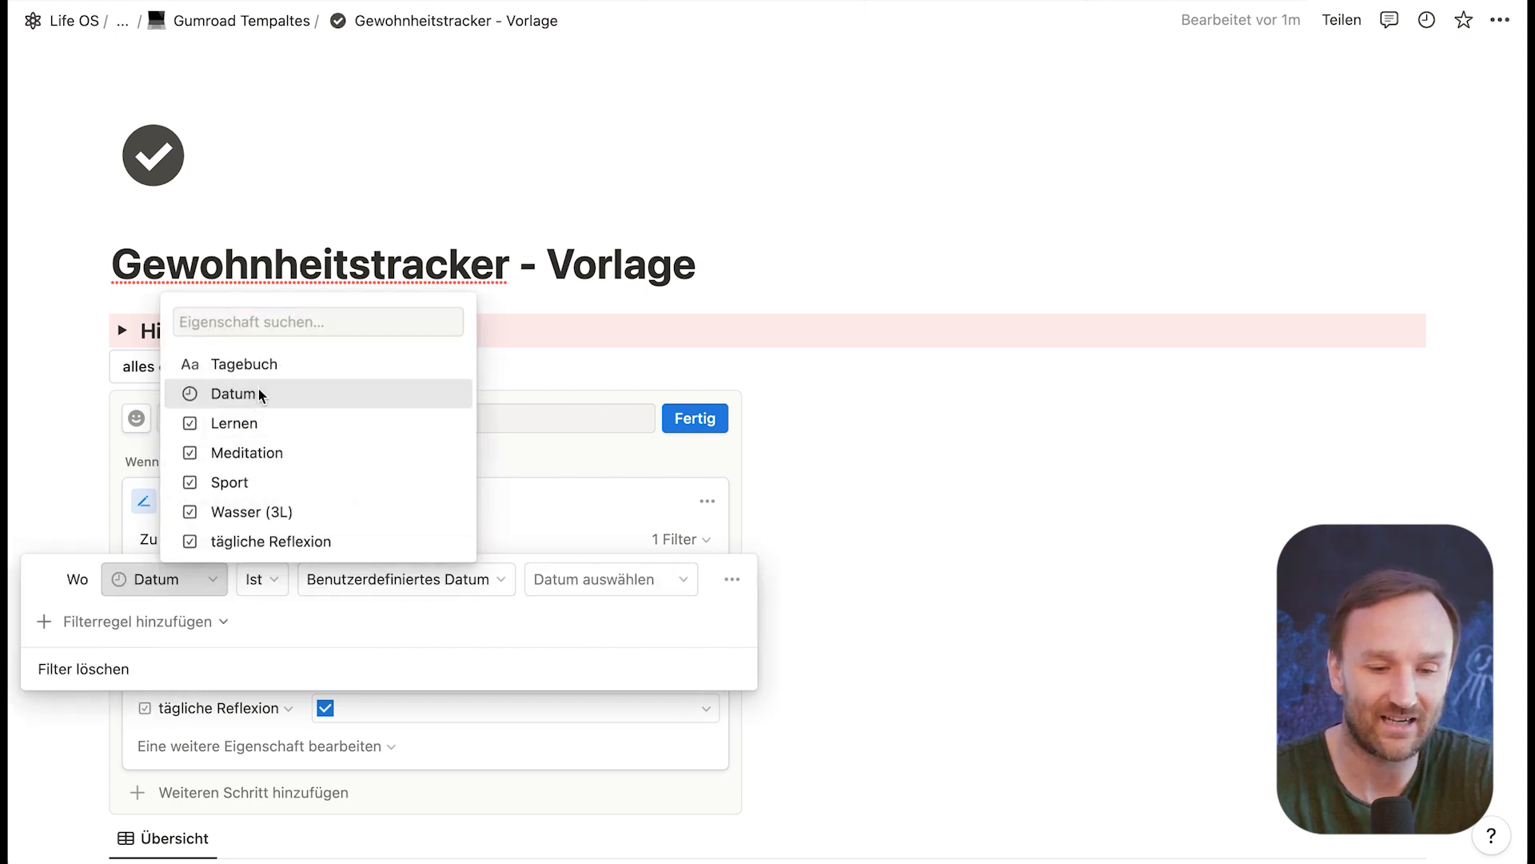
left_click(303, 583)
left_click(385, 620)
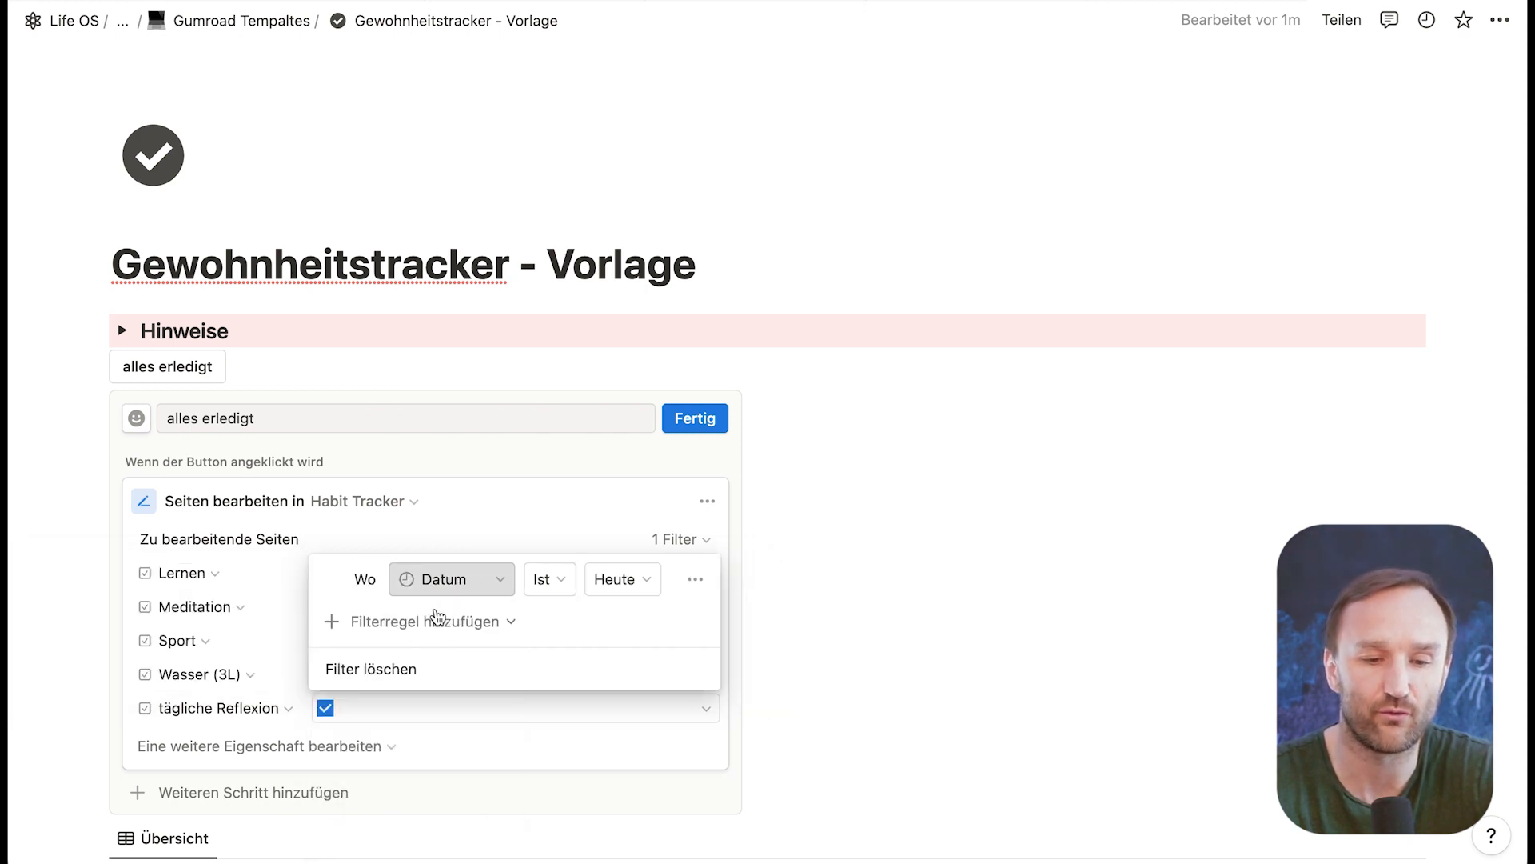
left_click(716, 402)
left_click(704, 405)
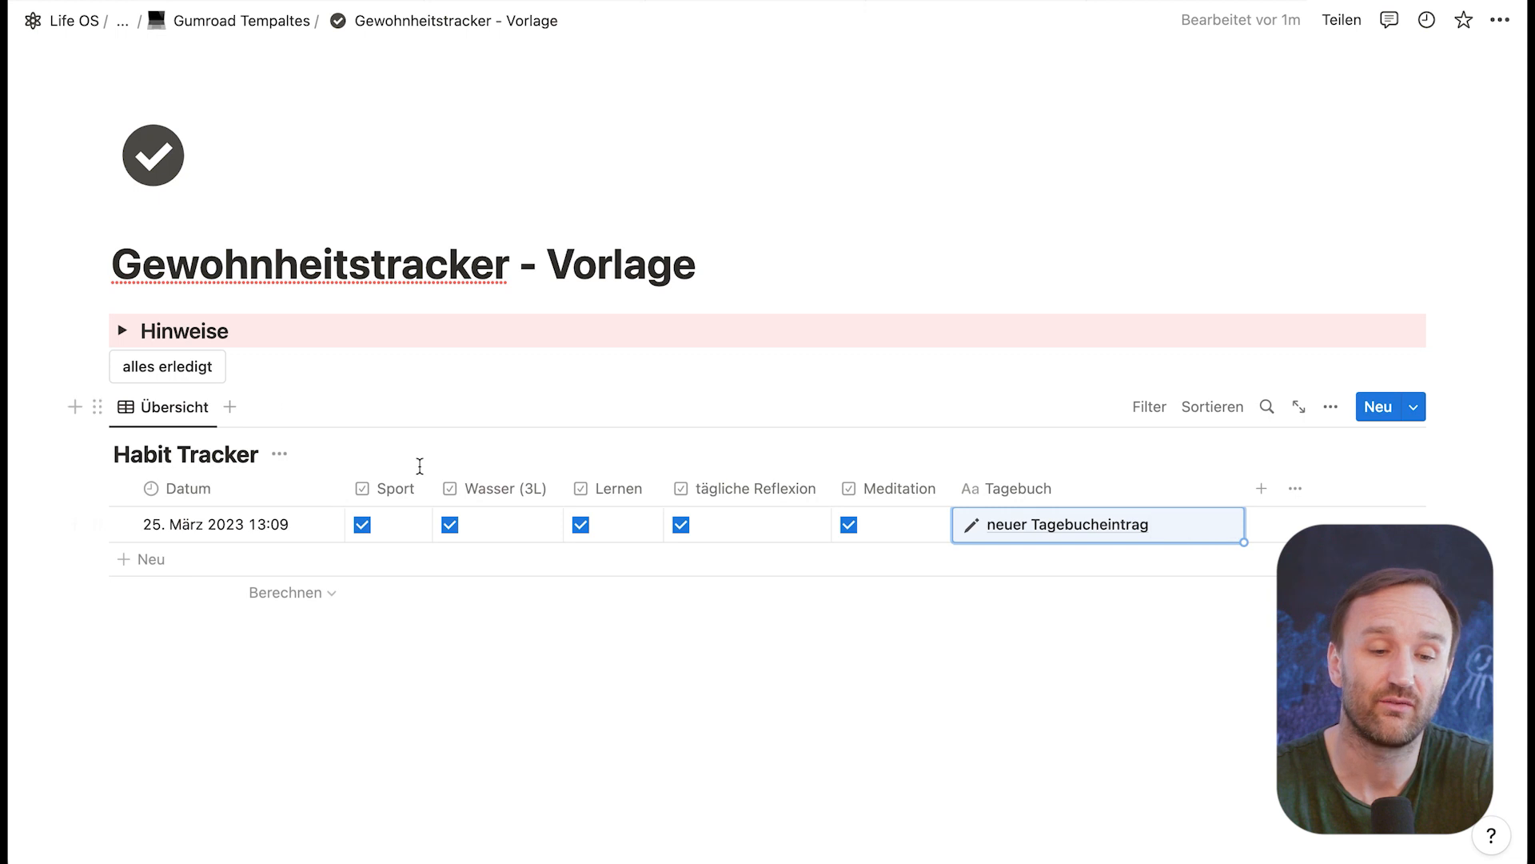
Step: Run the alles erledigt button and delete the only entry in the Habit Tracker
left_click(169, 368)
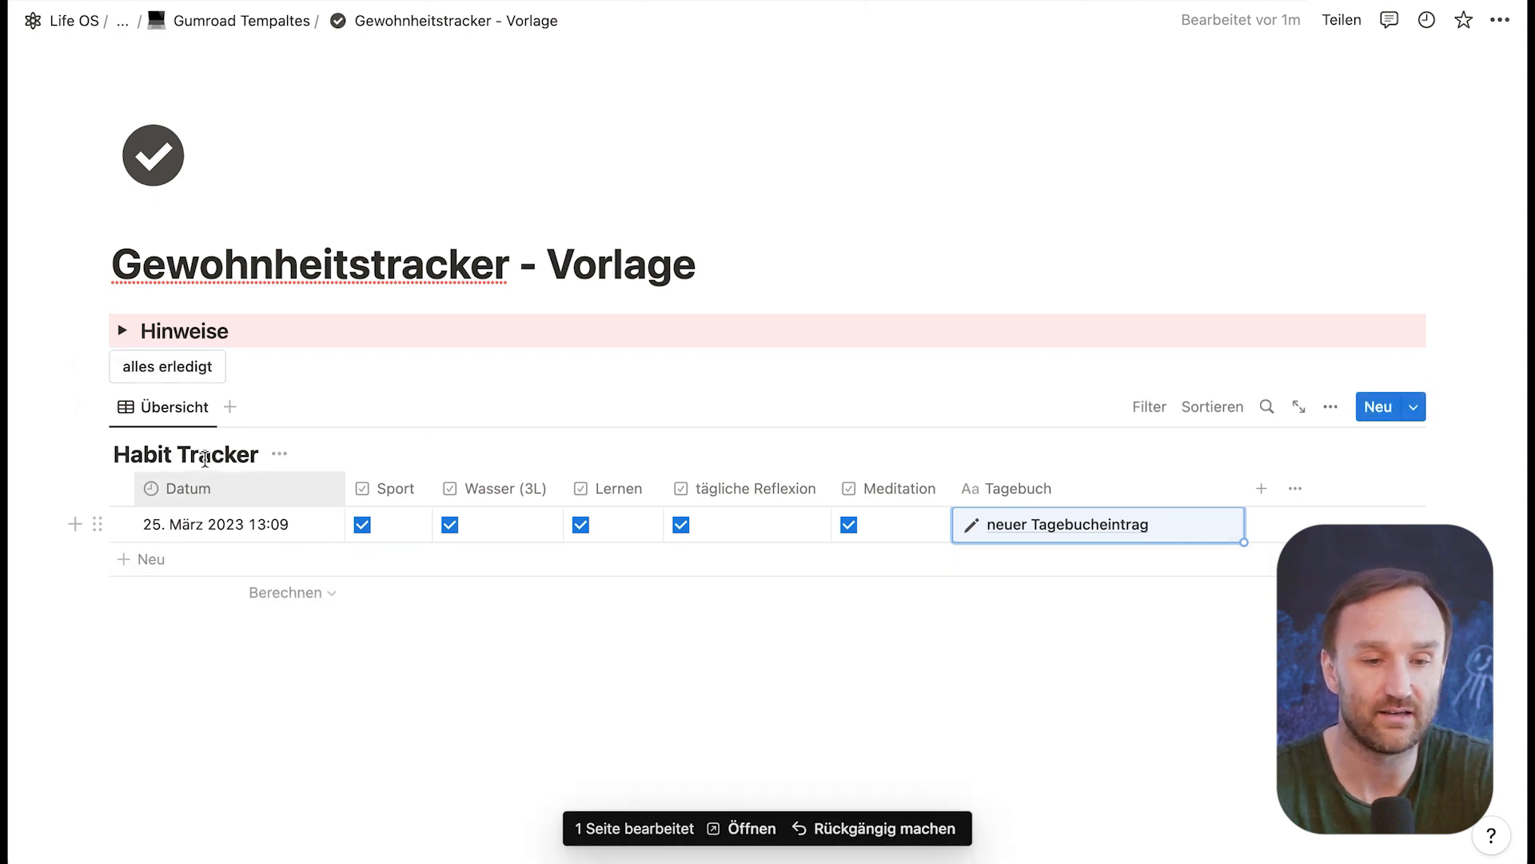
left_click(103, 523)
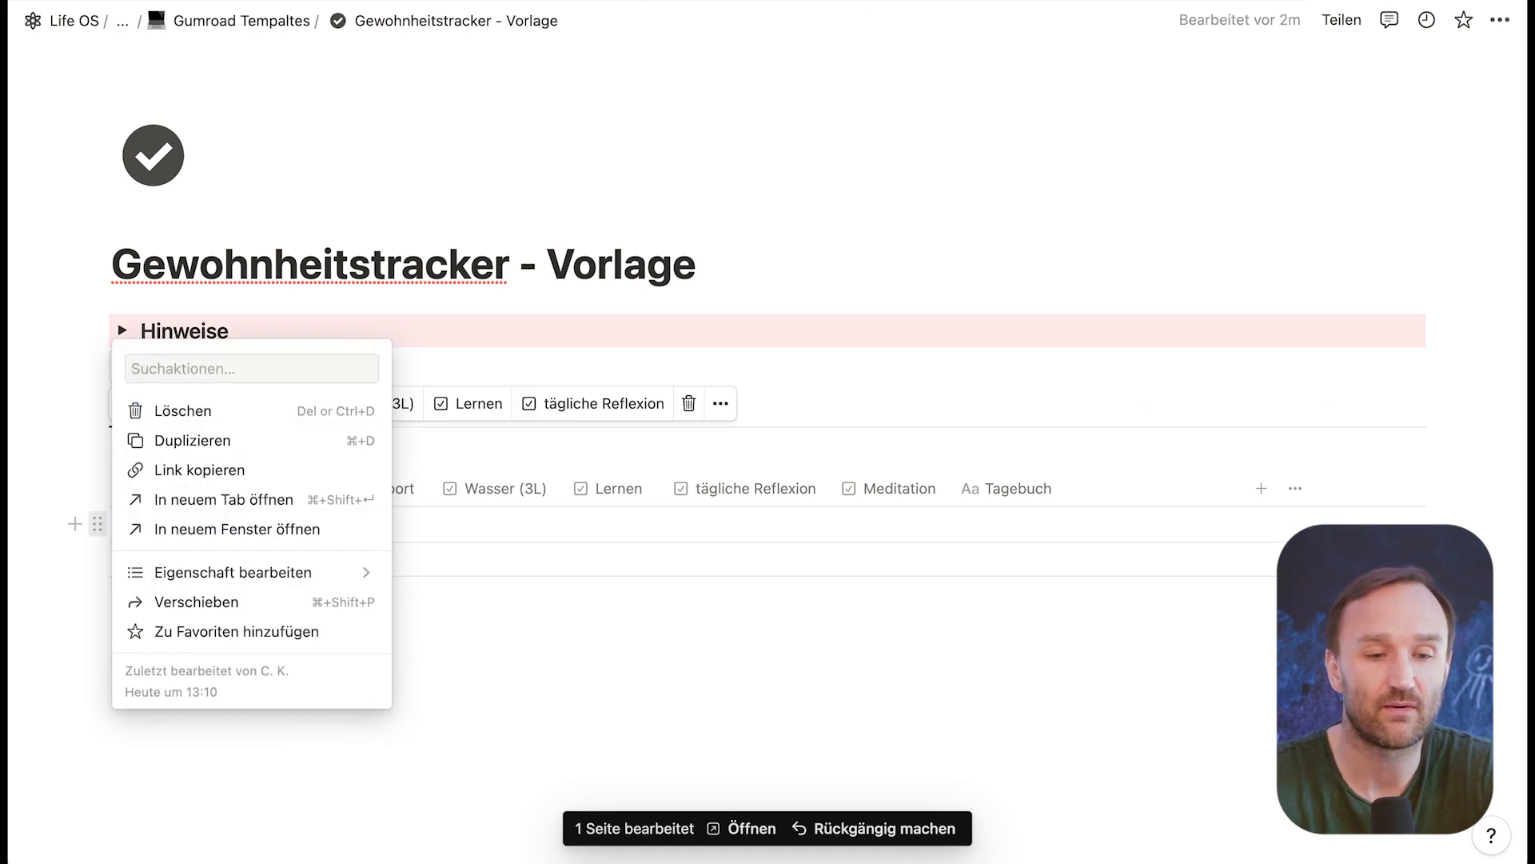
left_click(256, 407)
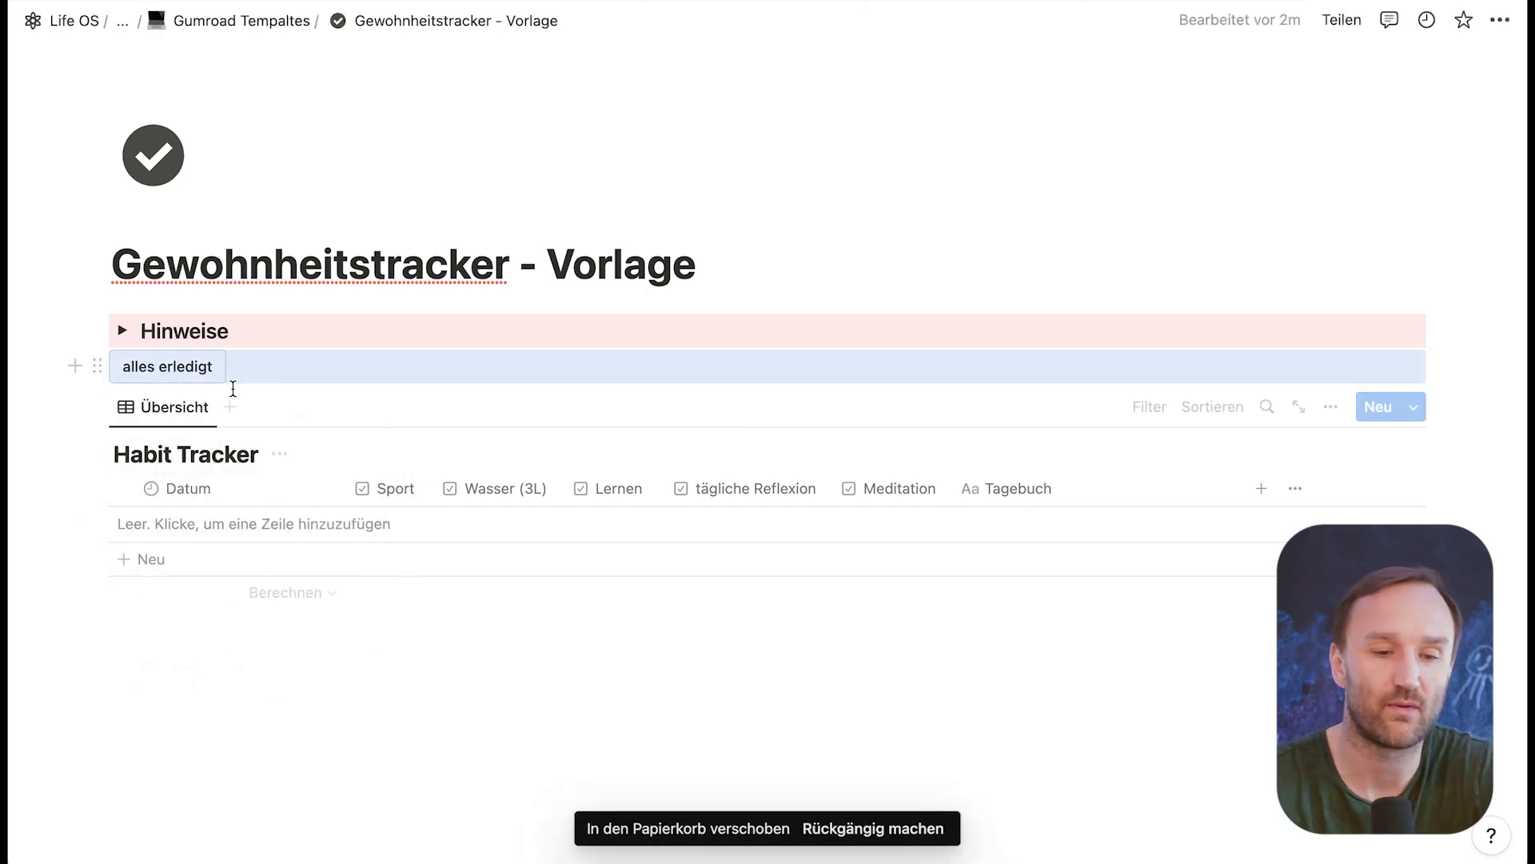
Step: Insert a new button (Schaltfläche) block in the empty line below the Habit Tracker
left_click(164, 626)
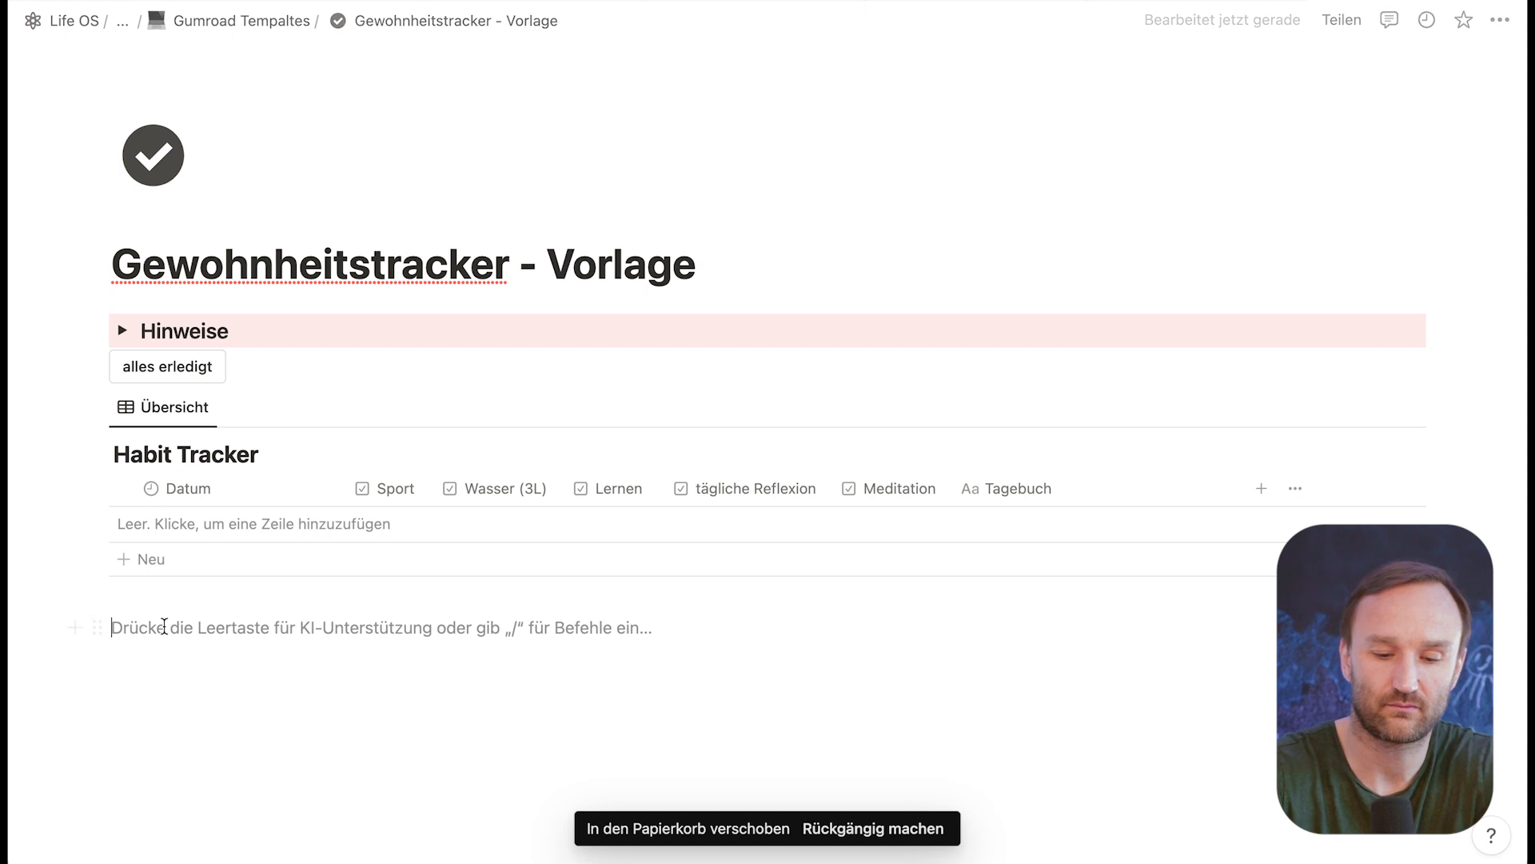
type("/asch")
key("BackSpace")
key("BackSpace")
key("BackSpace")
key("BackSpace")
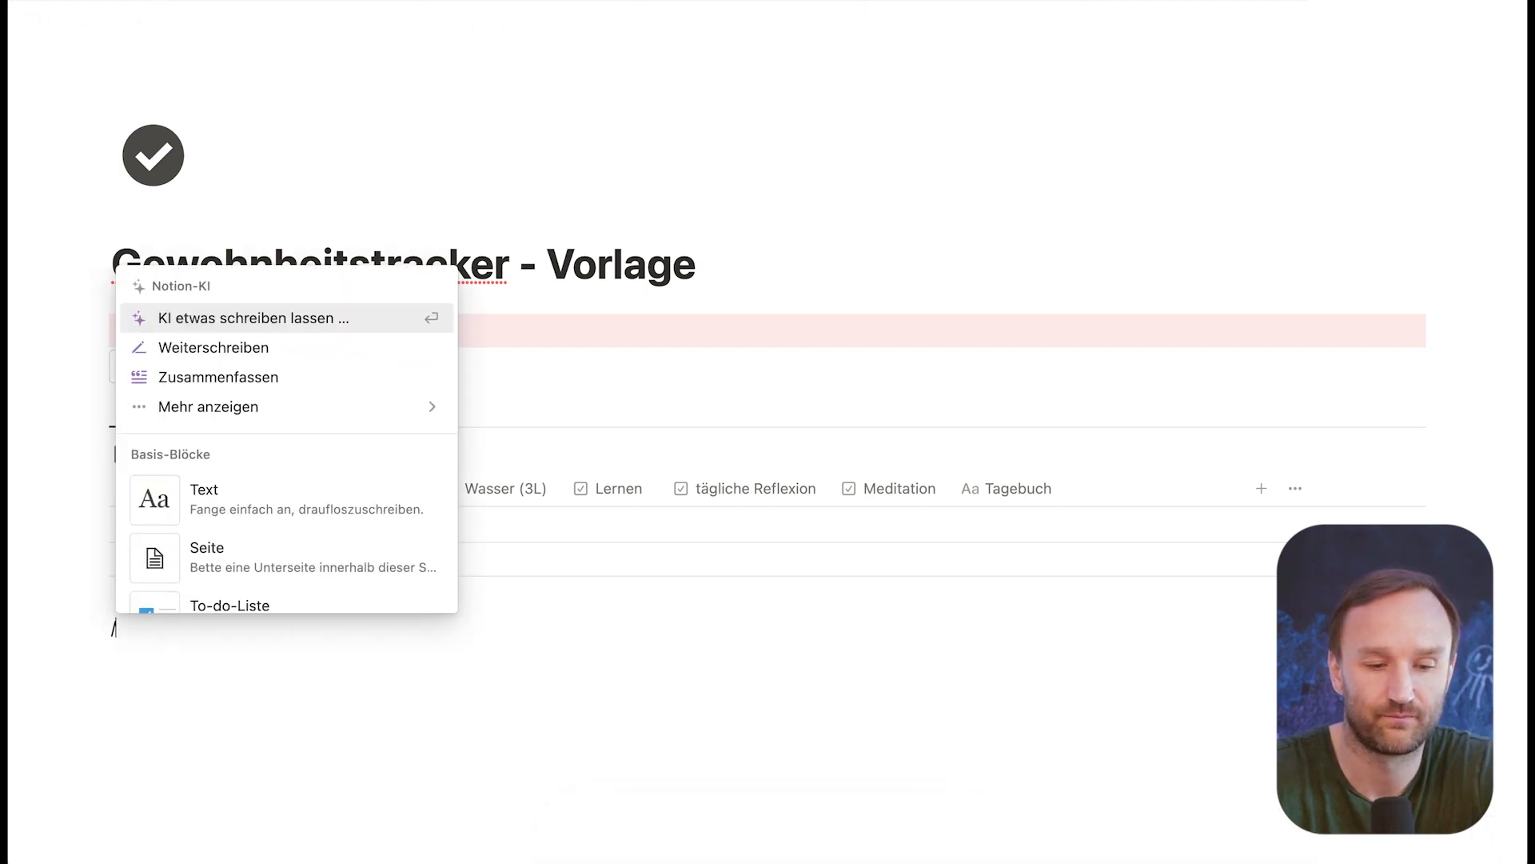
type("sch")
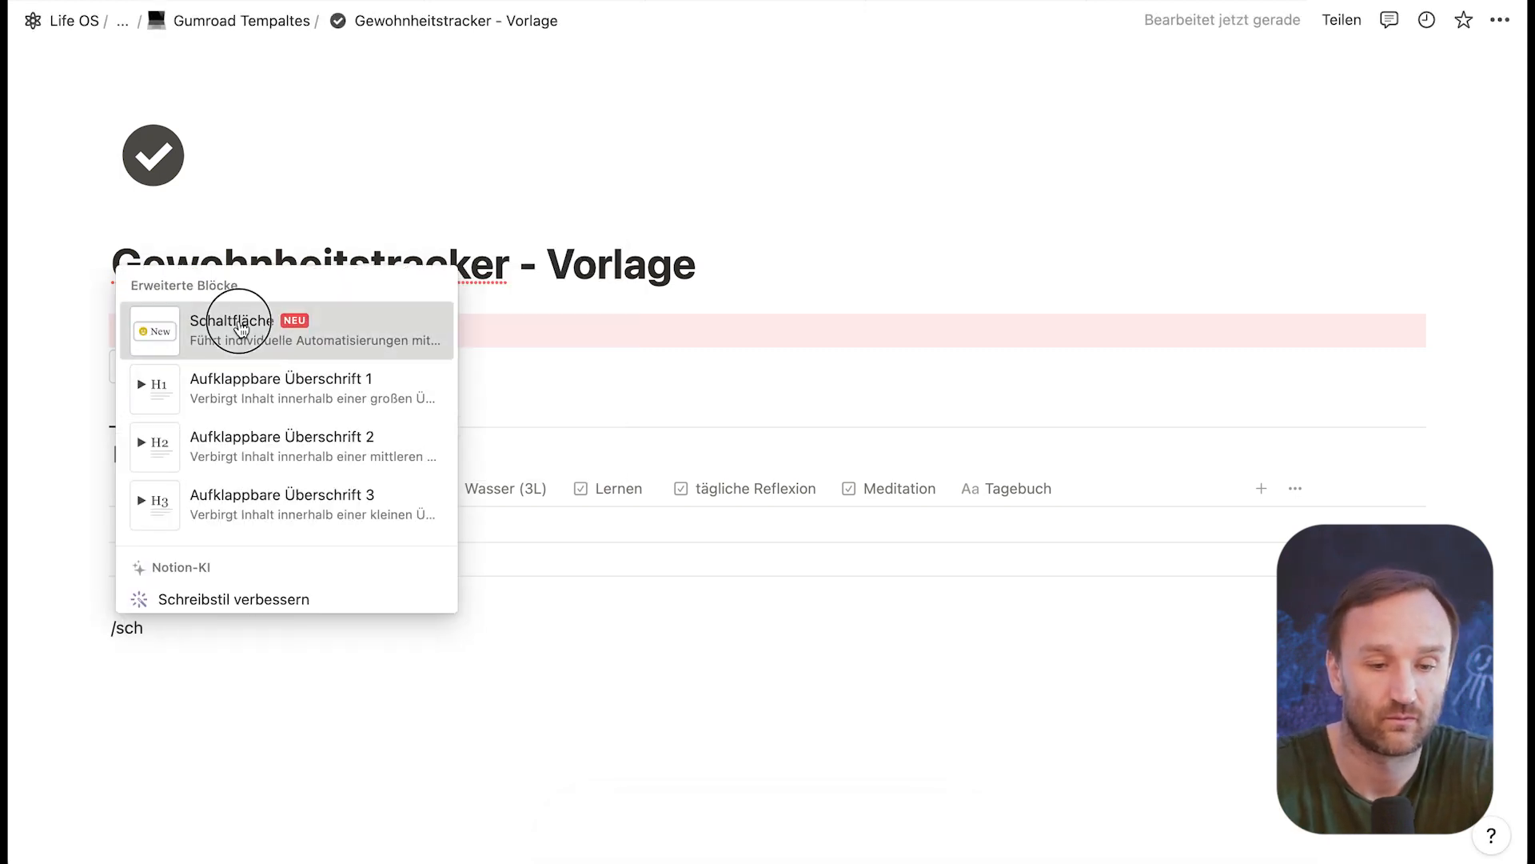
left_click(263, 321)
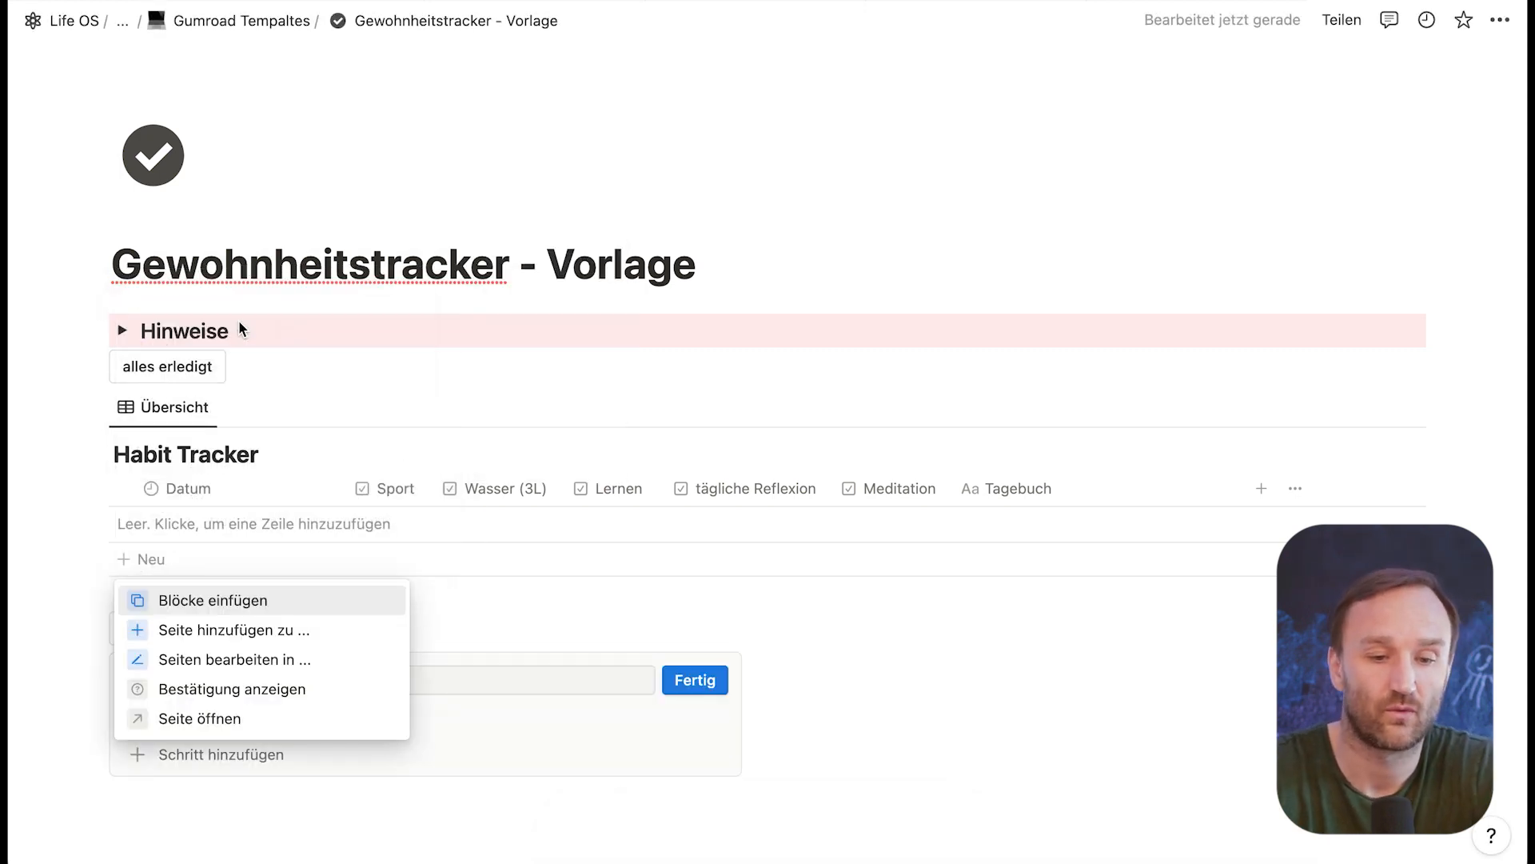
Step: Make the new button edit pages in the Habit Tracker database of Gewohnheitstracker - Vorlage
left_click(220, 658)
scroll(326, 668, "down", 2)
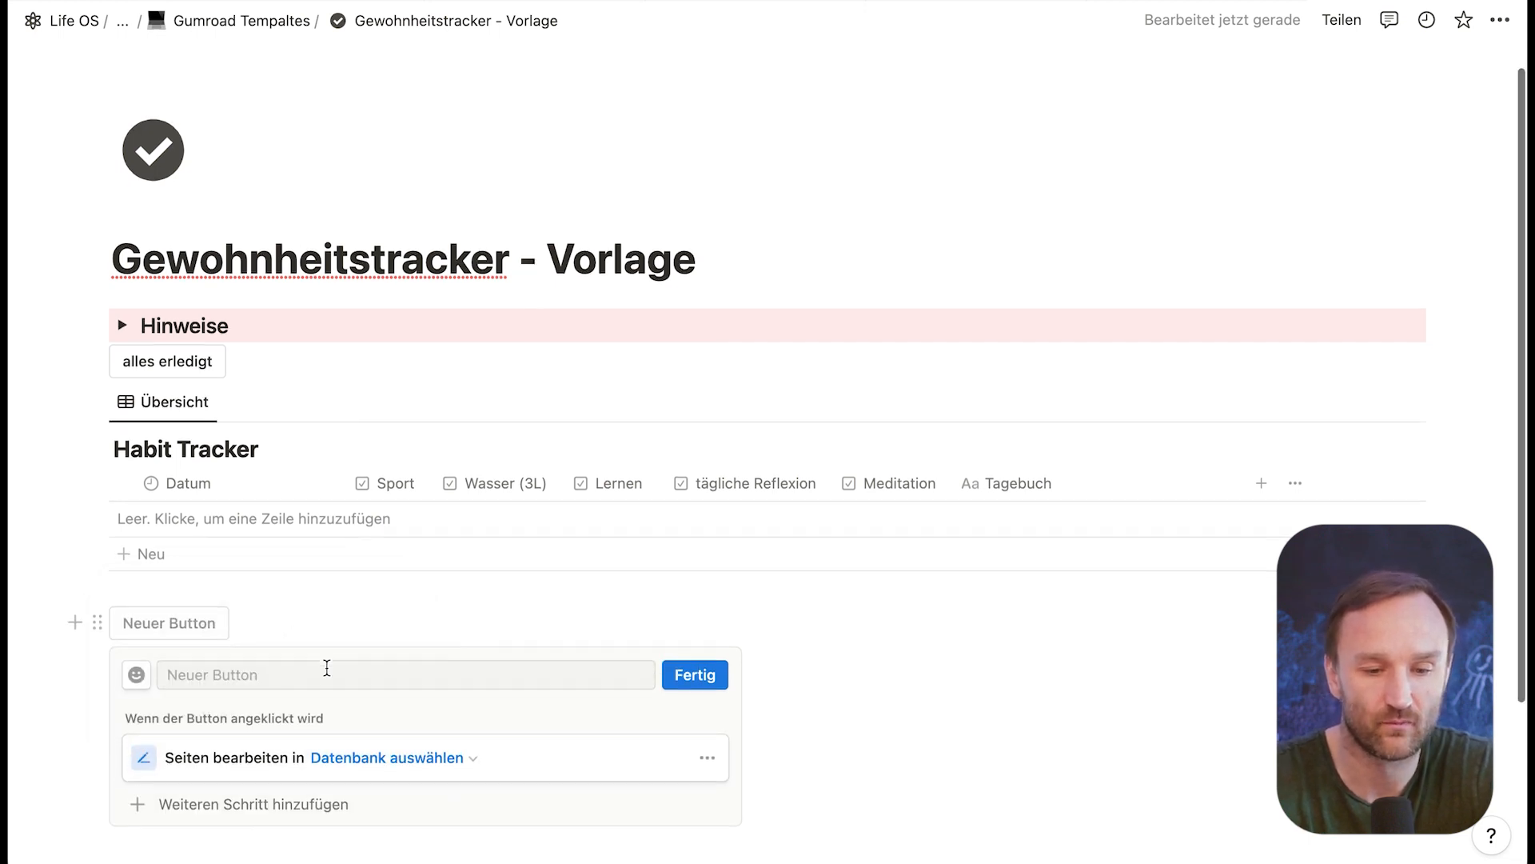
left_click(414, 673)
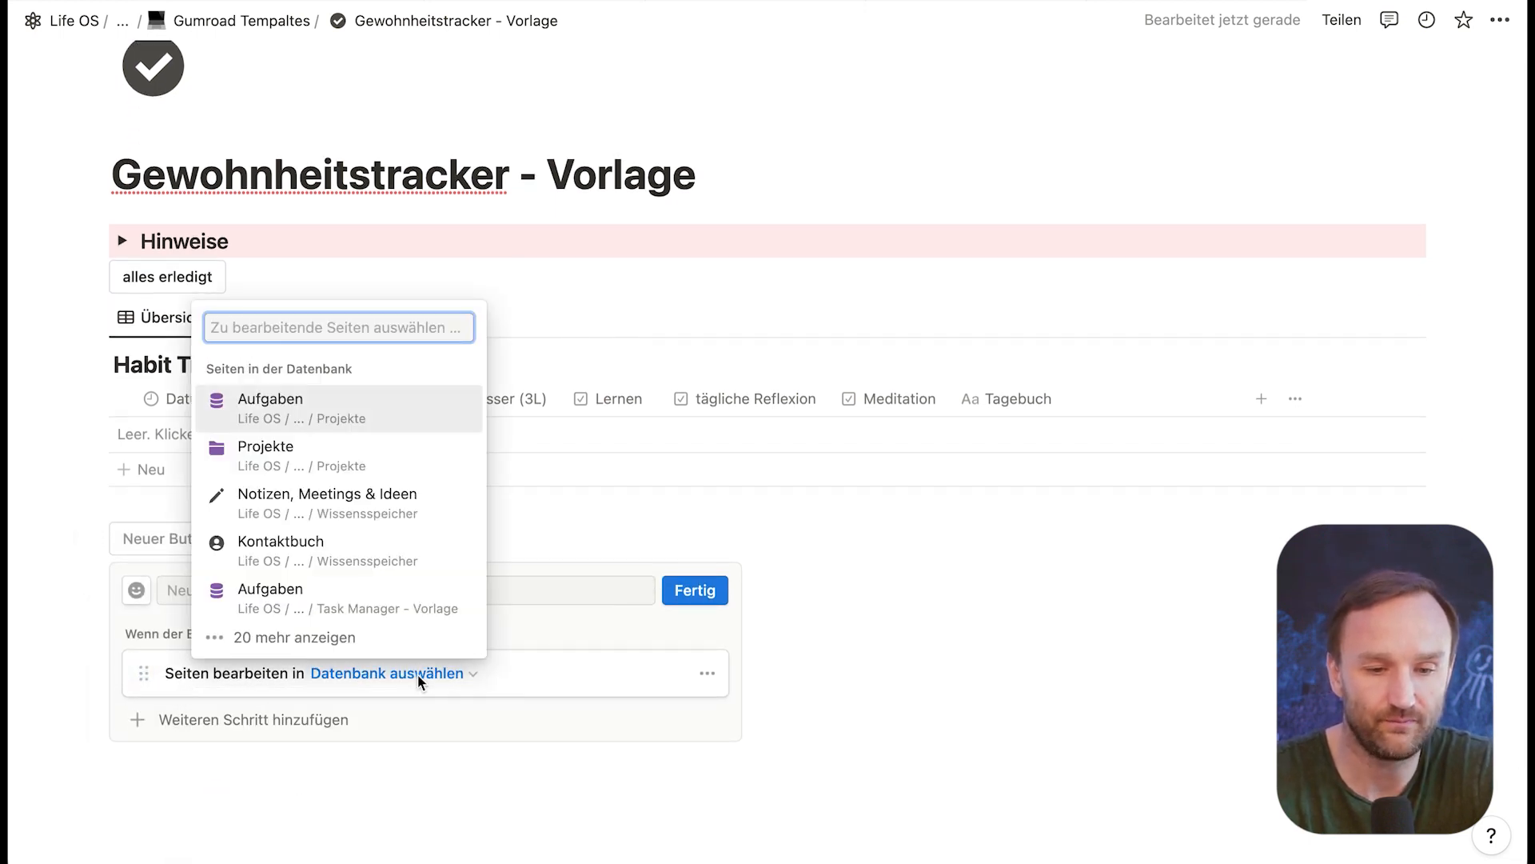
type("habit tracker")
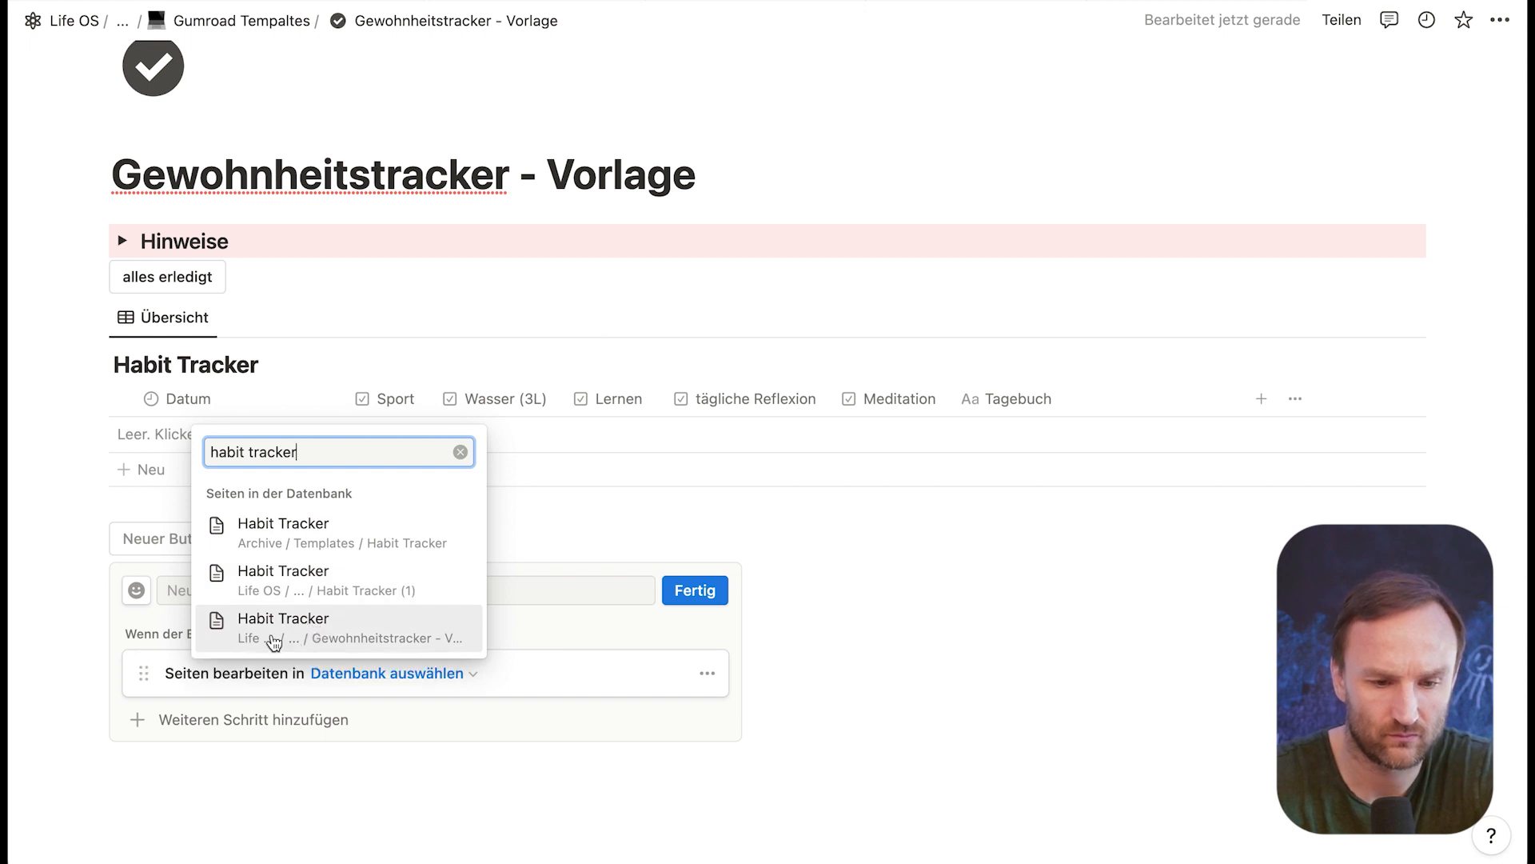
left_click(285, 637)
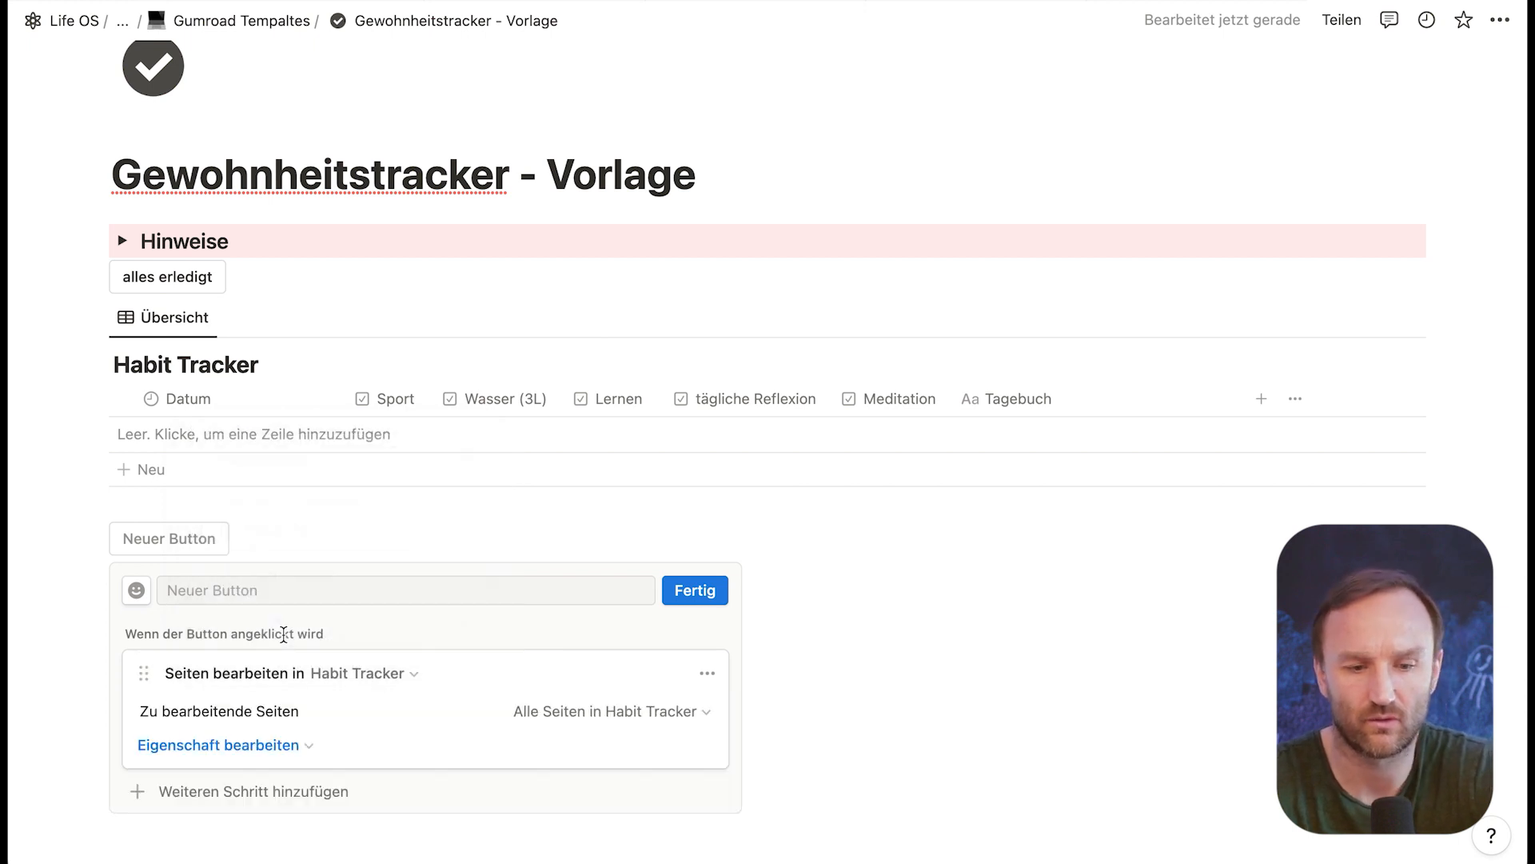
Step: Have the button set Lernen to Aktiviert, name it Lernen and finish its configuration
left_click(287, 750)
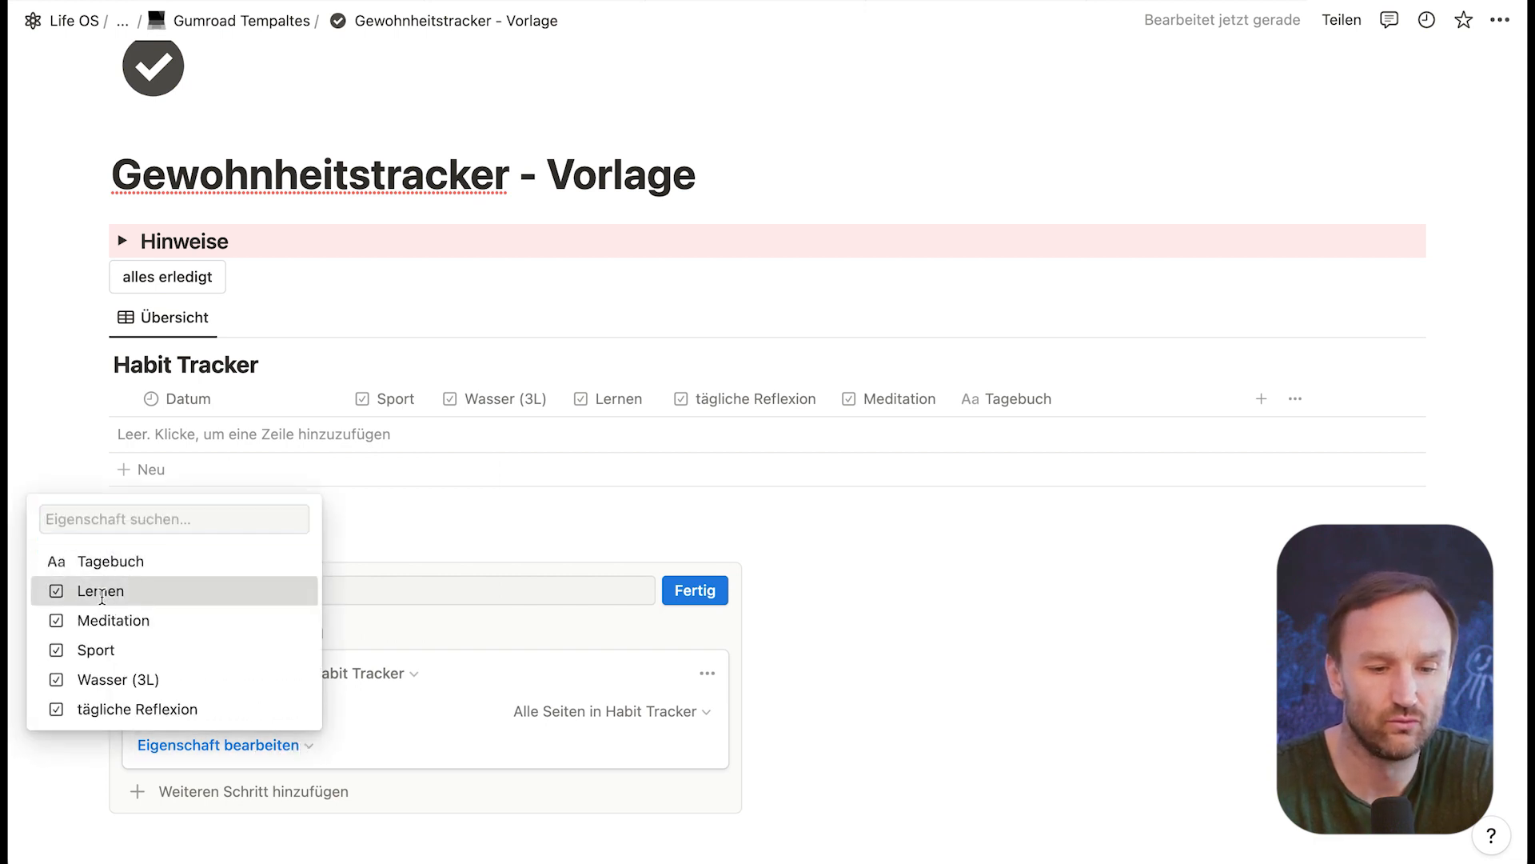
left_click(106, 600)
left_click(317, 744)
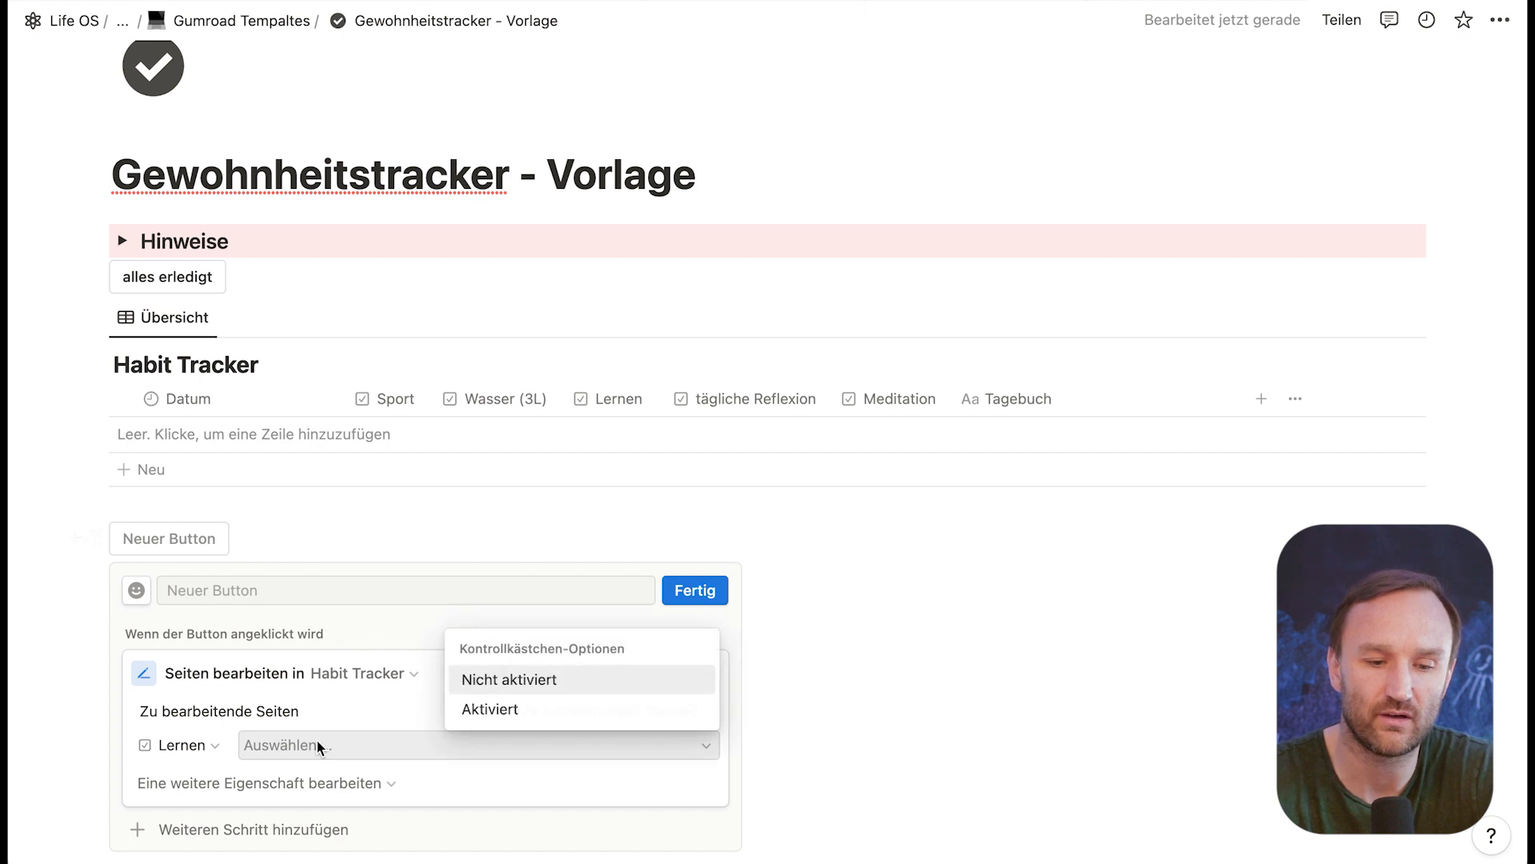
left_click(496, 708)
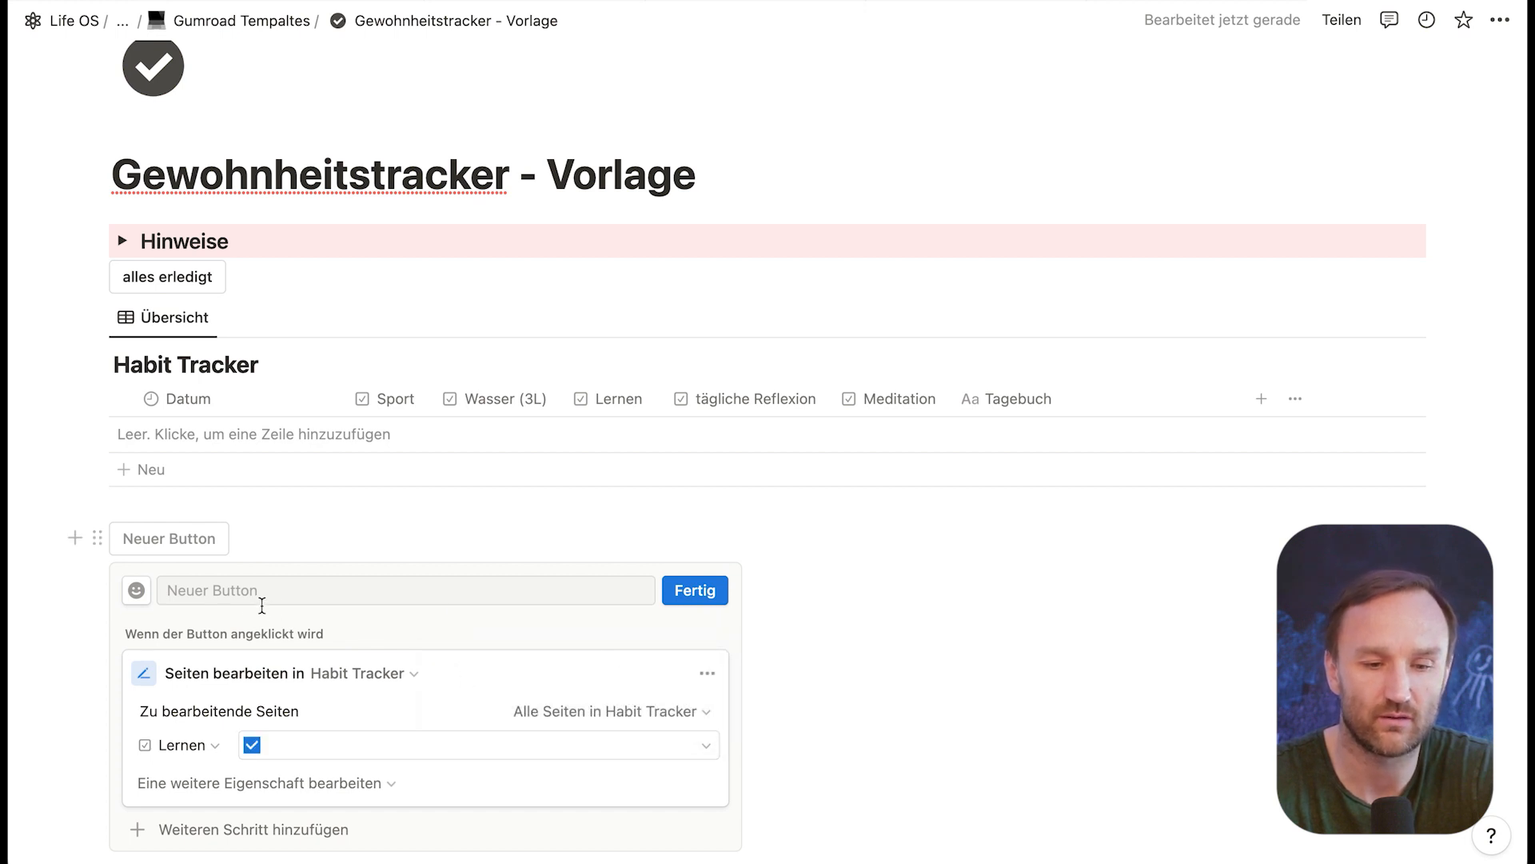
left_click(262, 599)
type("Lernen")
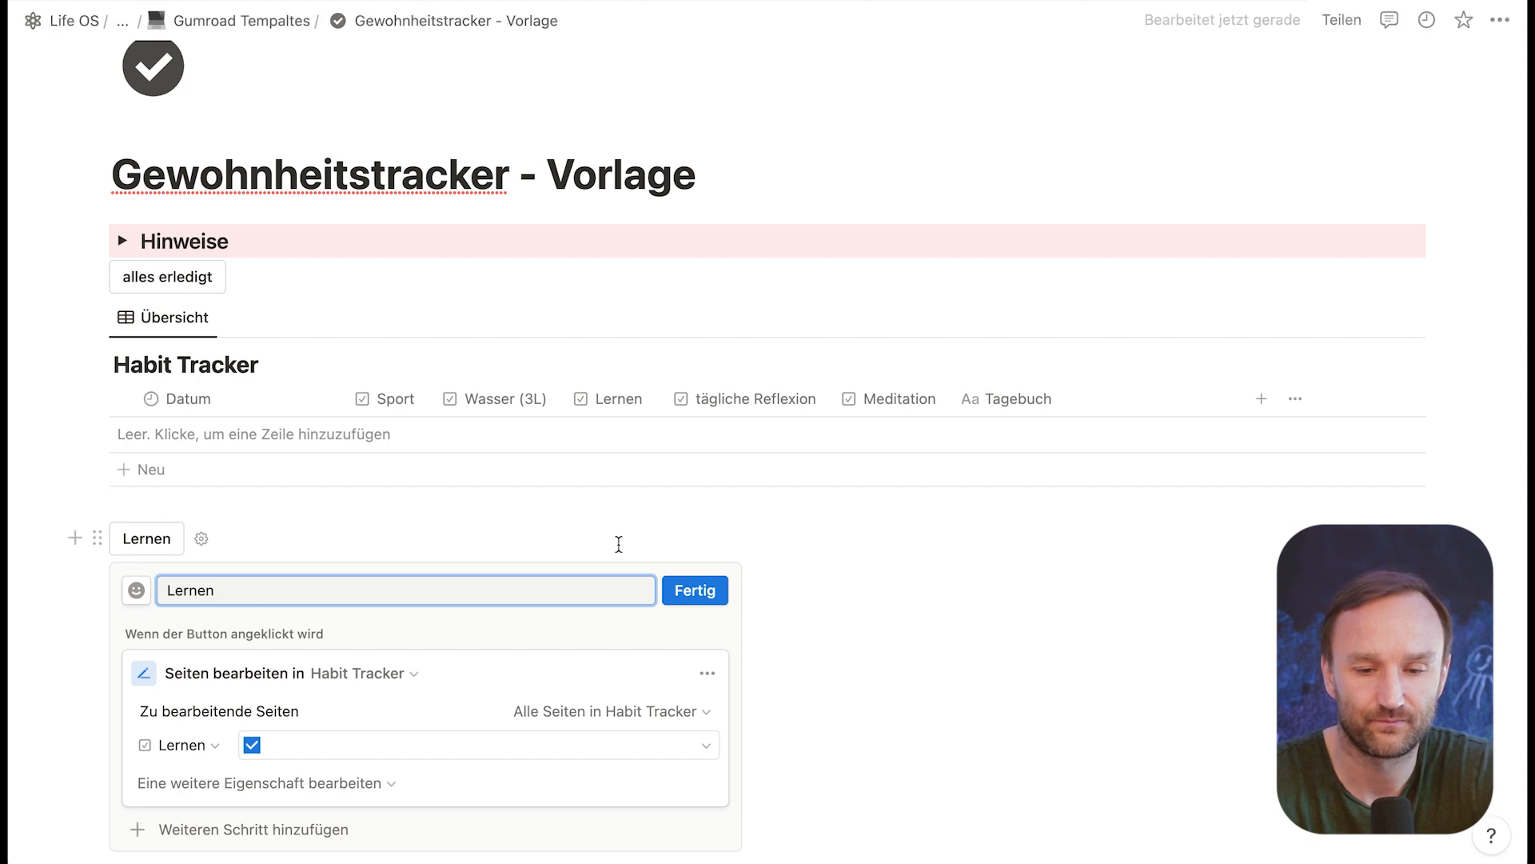
left_click(694, 590)
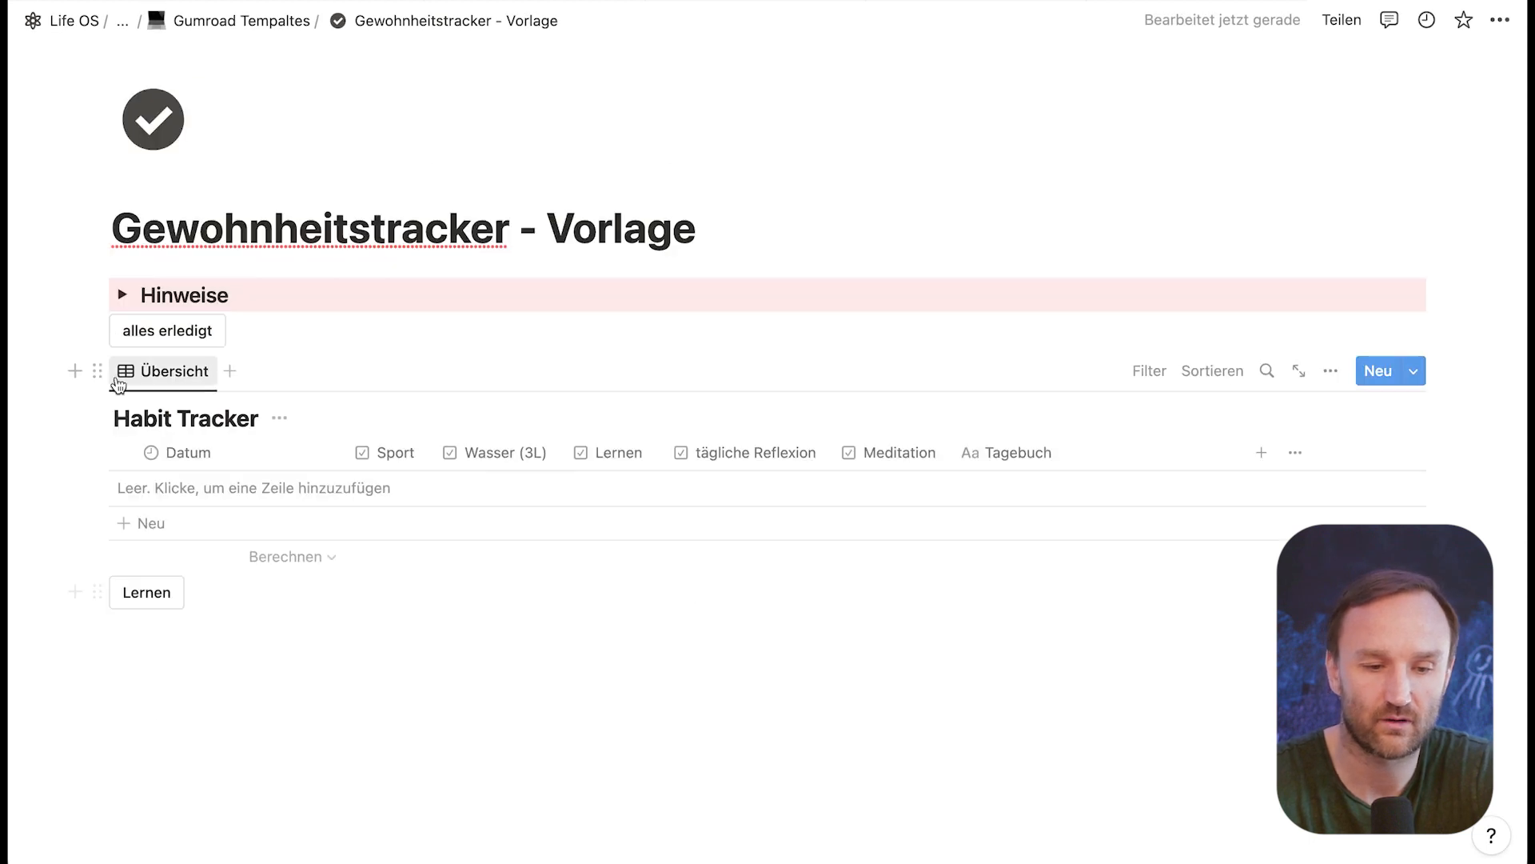
Step: Add a new Habit Tracker entry and check its Lernen habit by running the Lernen button
left_click(160, 520)
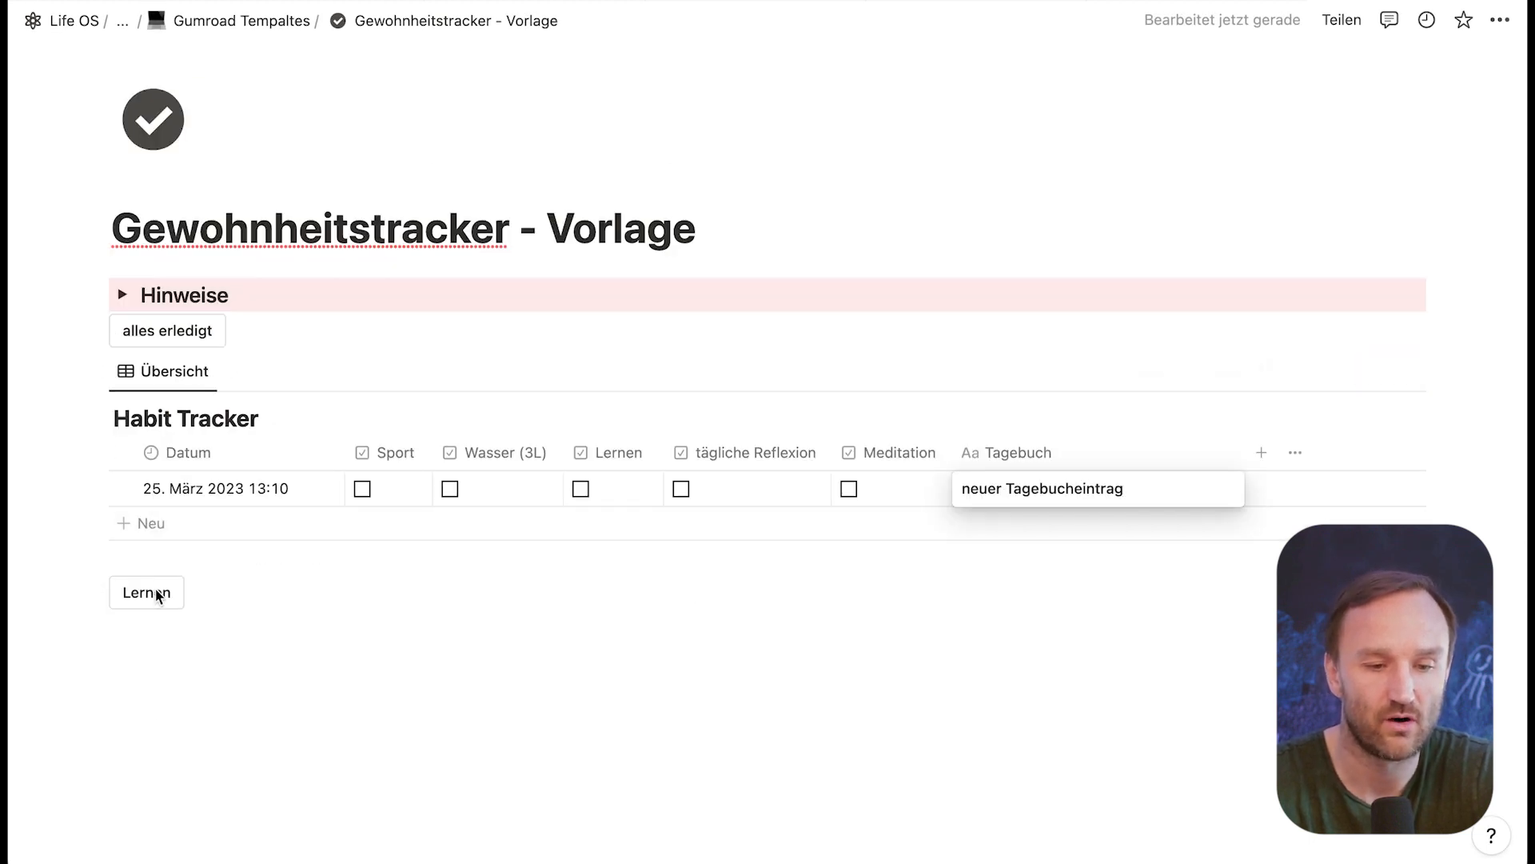
left_click(154, 613)
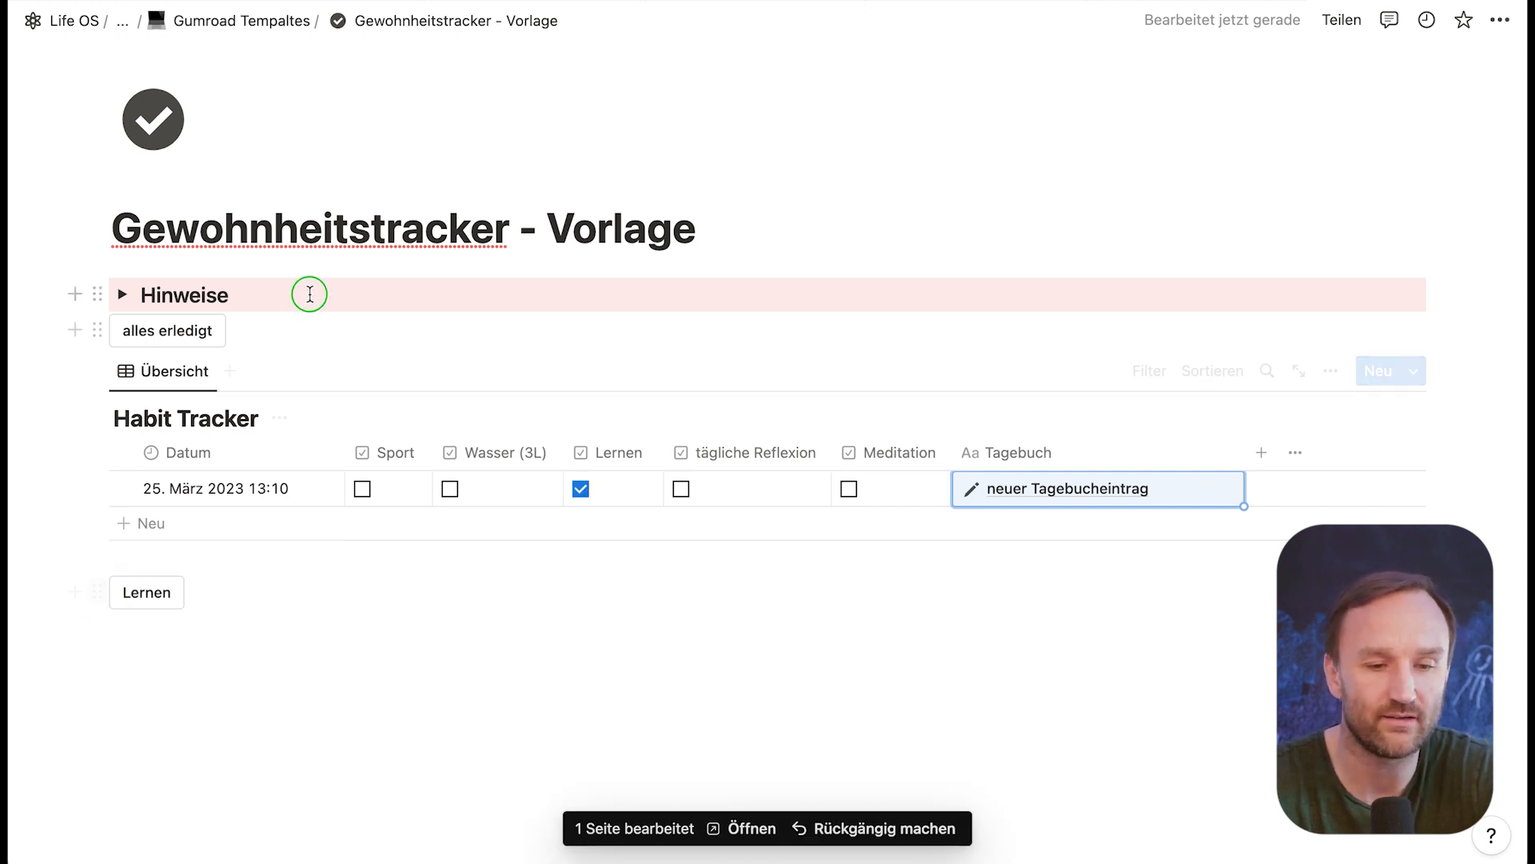
Step: Place the Lernen and alles erledigt buttons side by side above the Habit Tracker, with Lernen first
left_click_drag(96, 591, 273, 376)
left_click_drag(104, 331, 89, 333)
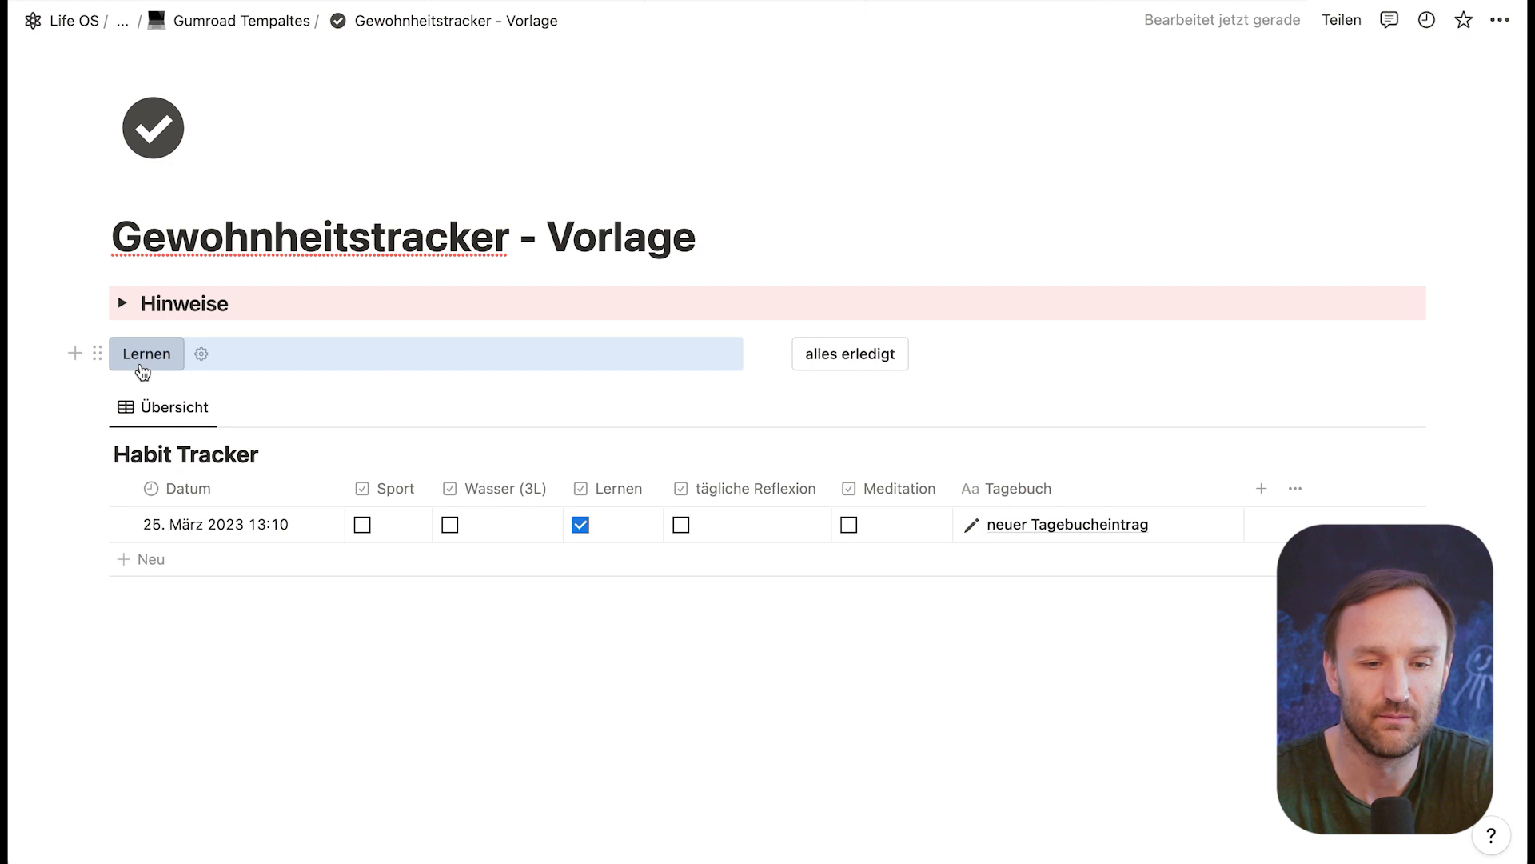
Step: Check all habits of the entry with the alles erledigt button and delete the entry from the Habit Tracker
left_click(841, 358)
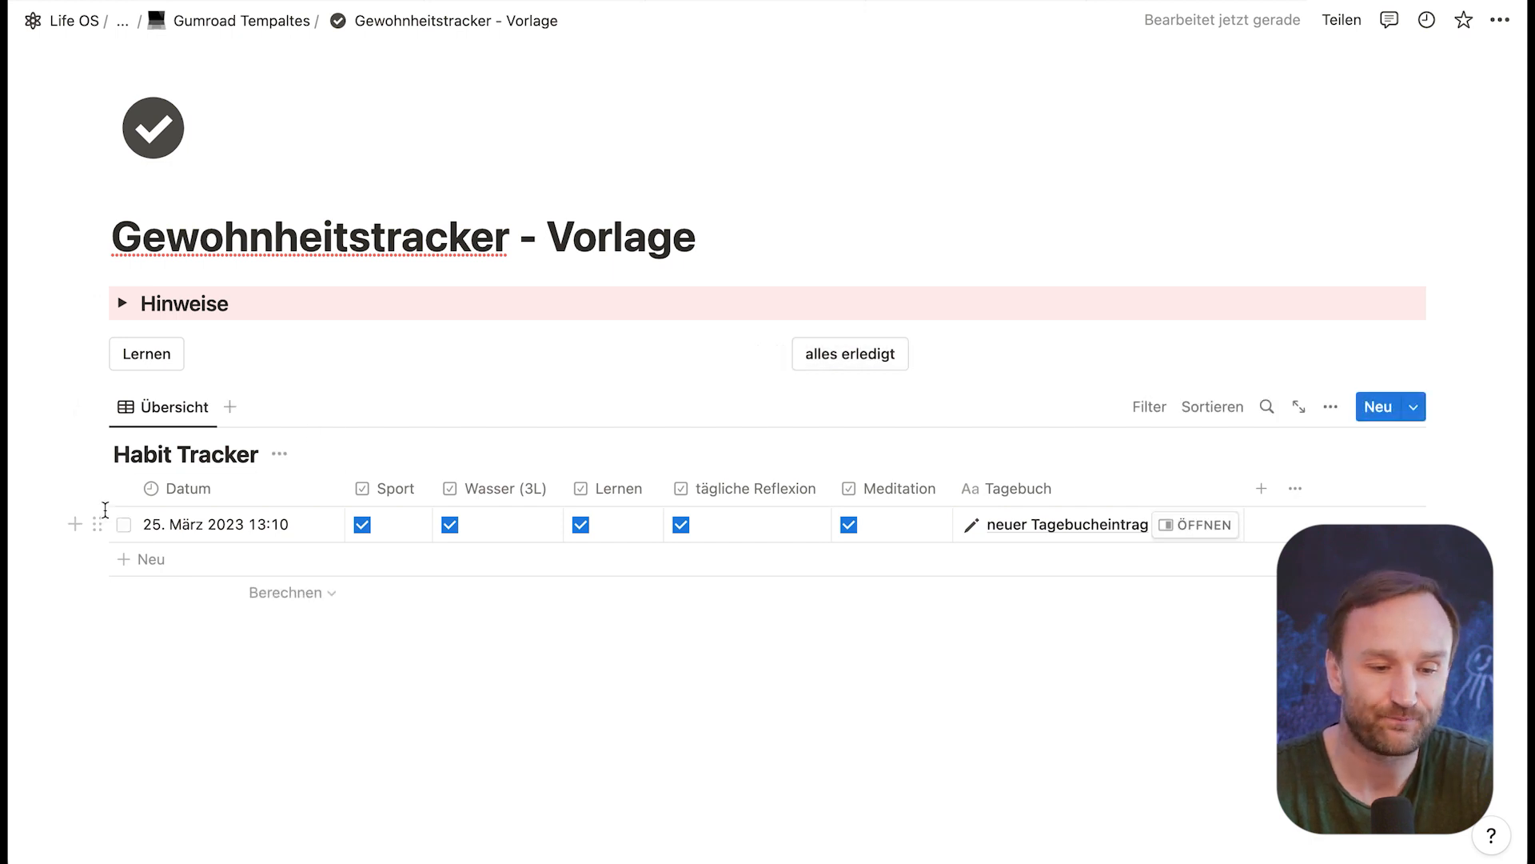
left_click(99, 524)
left_click(136, 407)
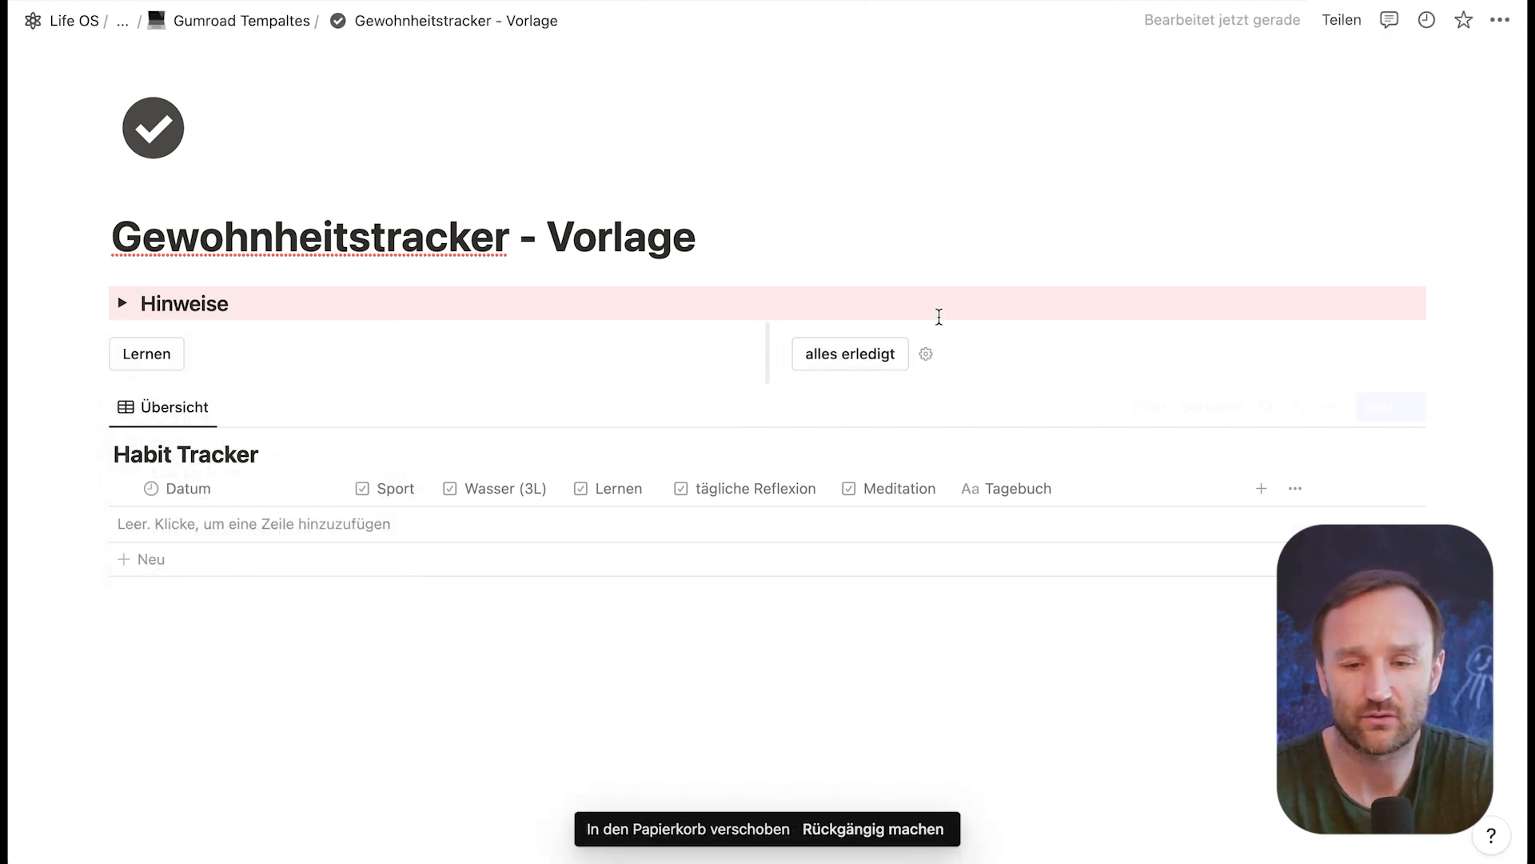
Step: Add a Bestätigung anzeigen step with the default question to the alles erledigt button and finish editing it
left_click(927, 355)
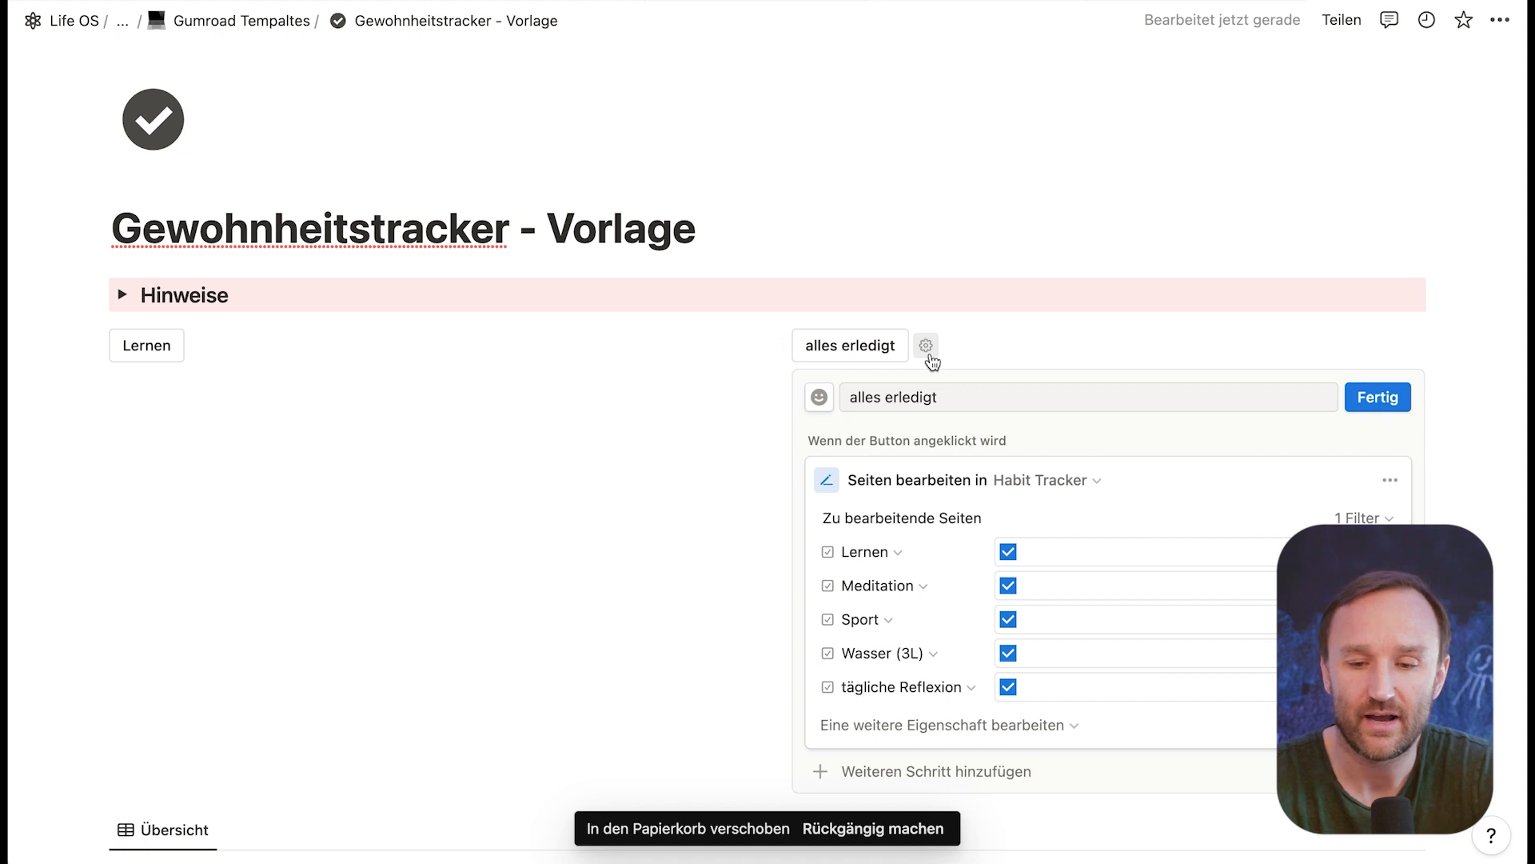
scroll(965, 608, "down", 2)
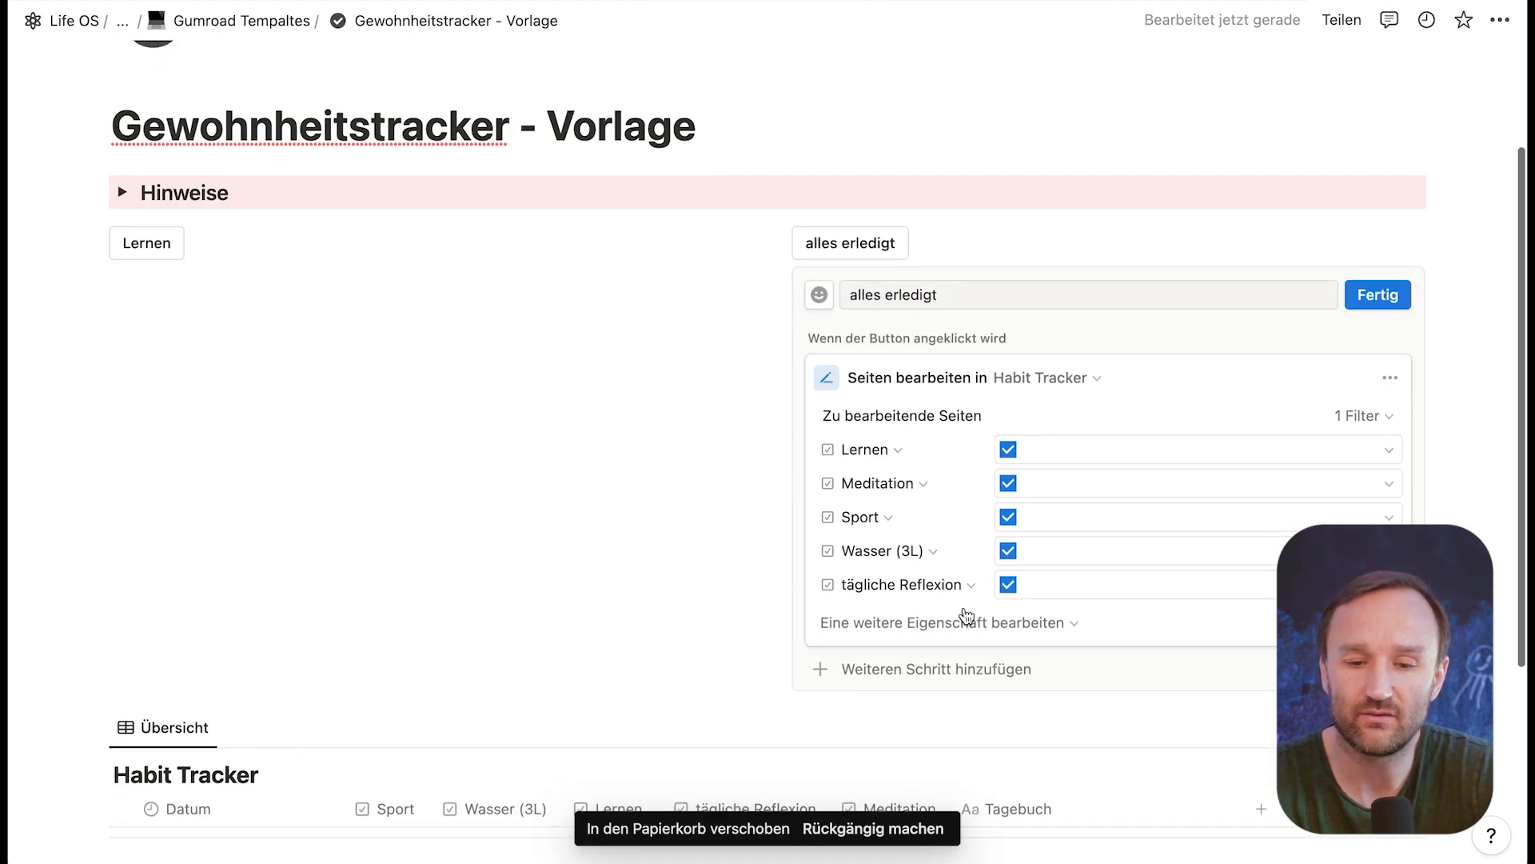
left_click(927, 675)
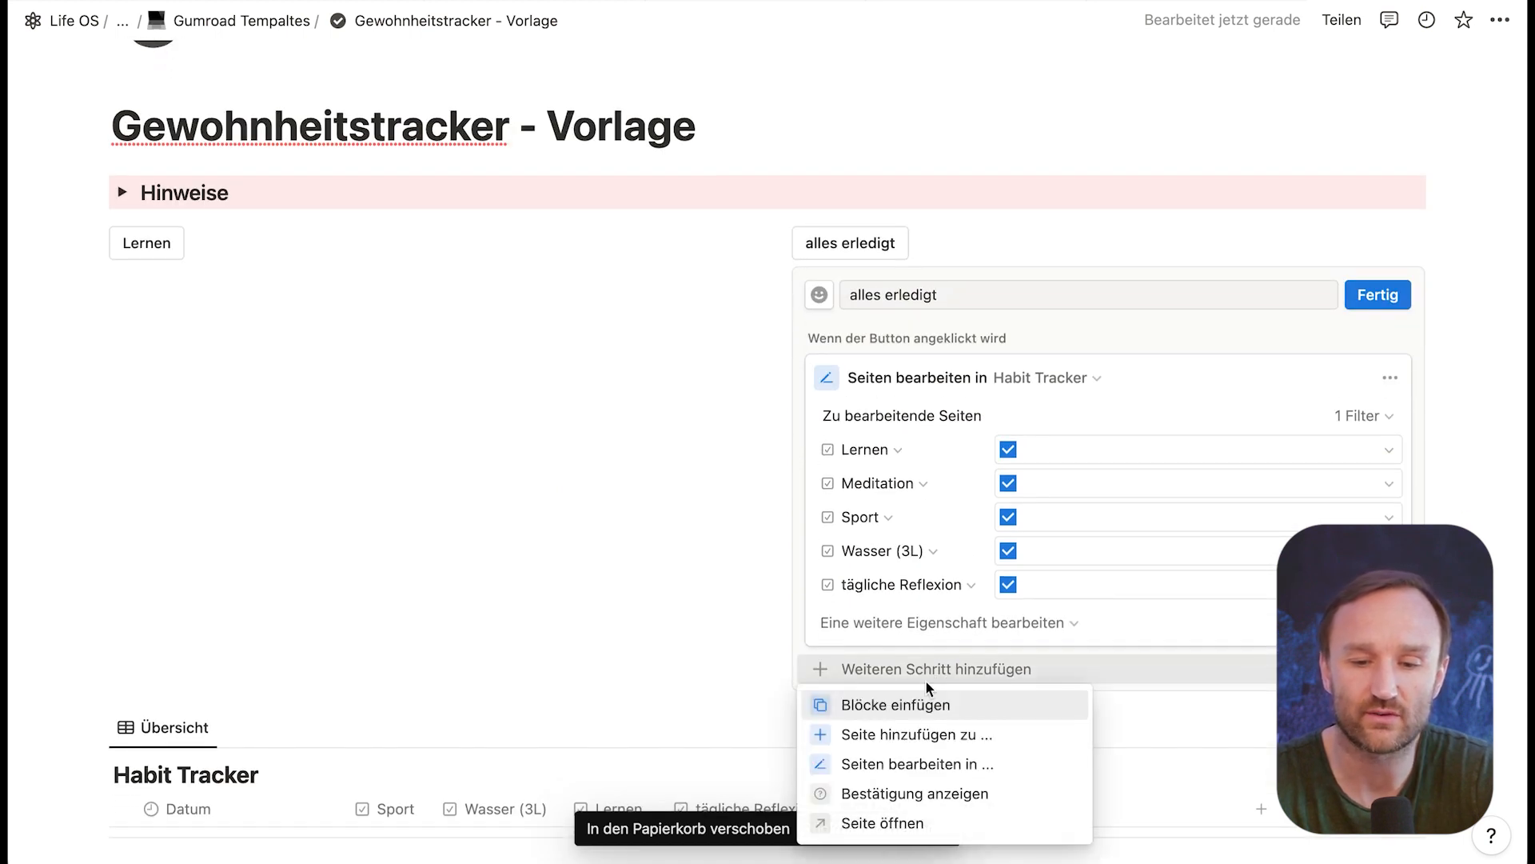
left_click(905, 797)
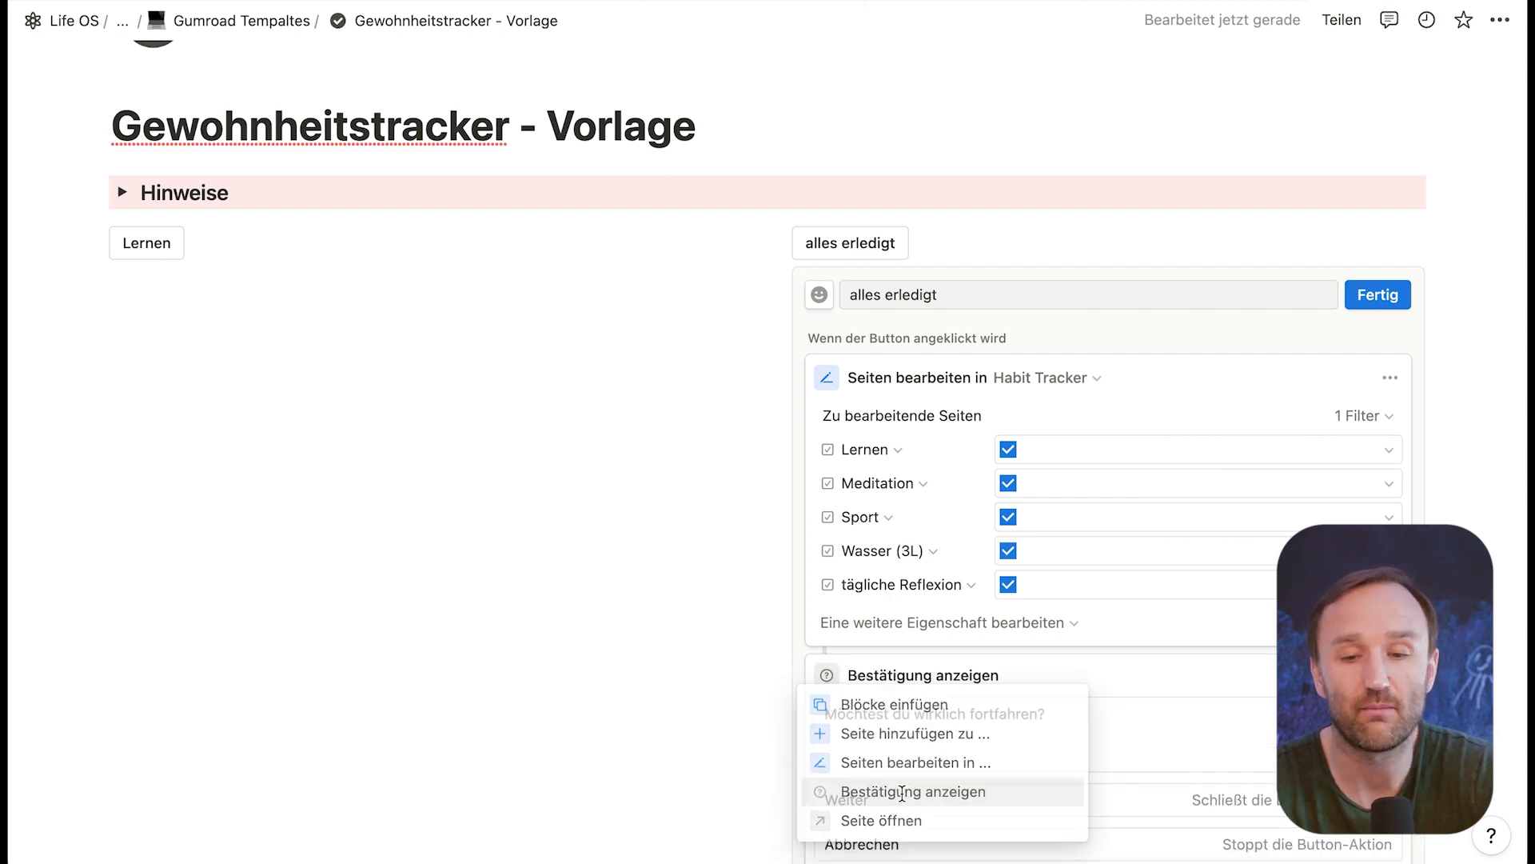
scroll(942, 743, "down", 3)
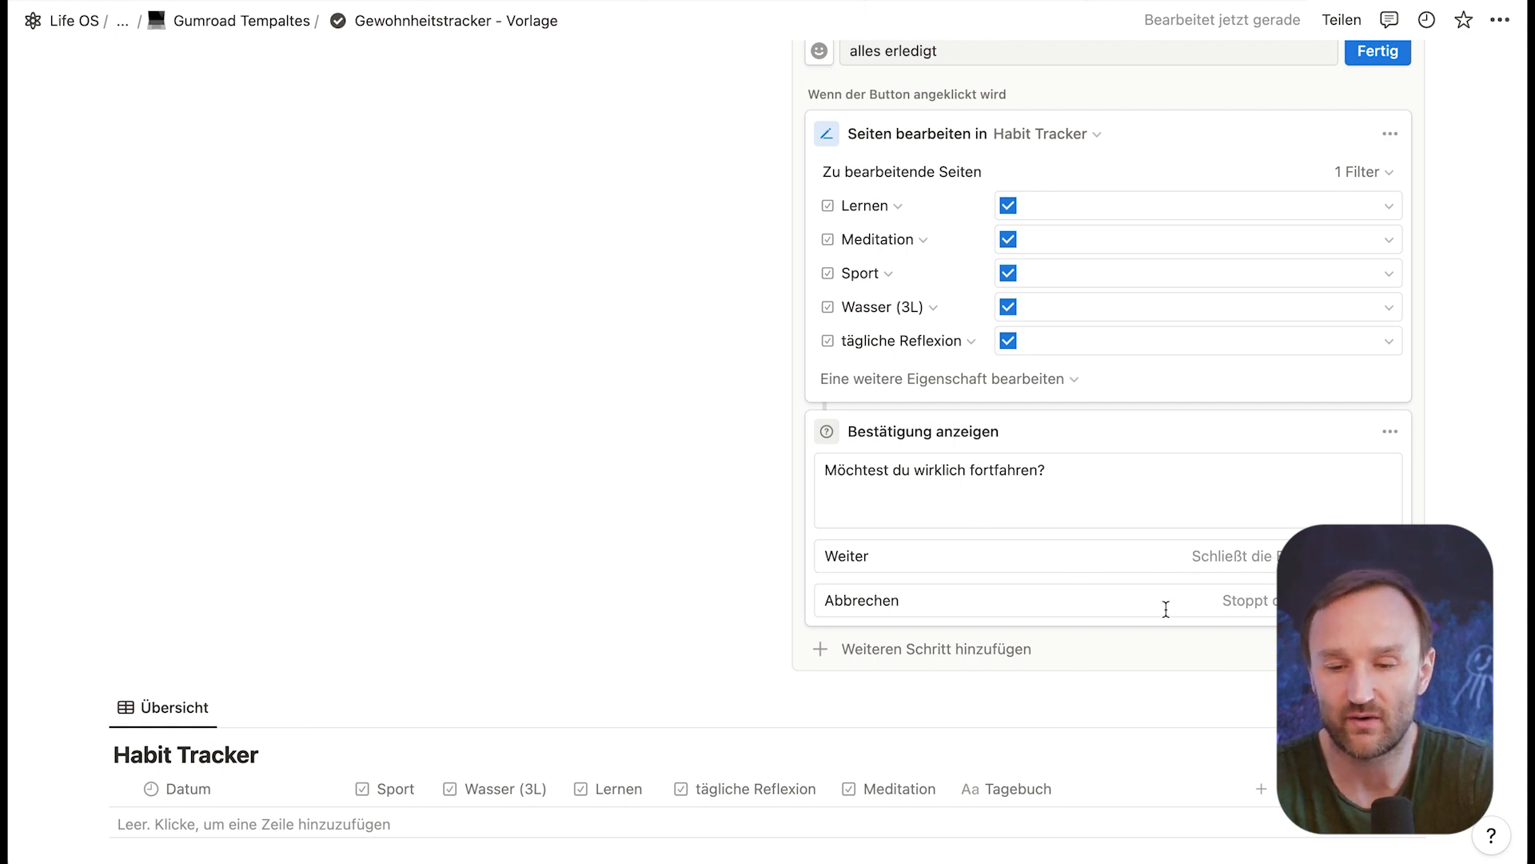
left_click(1376, 53)
Step: Run the alles erledigt button, confirm with Weiter, and add a new entry to the Habit Tracker
left_click(850, 391)
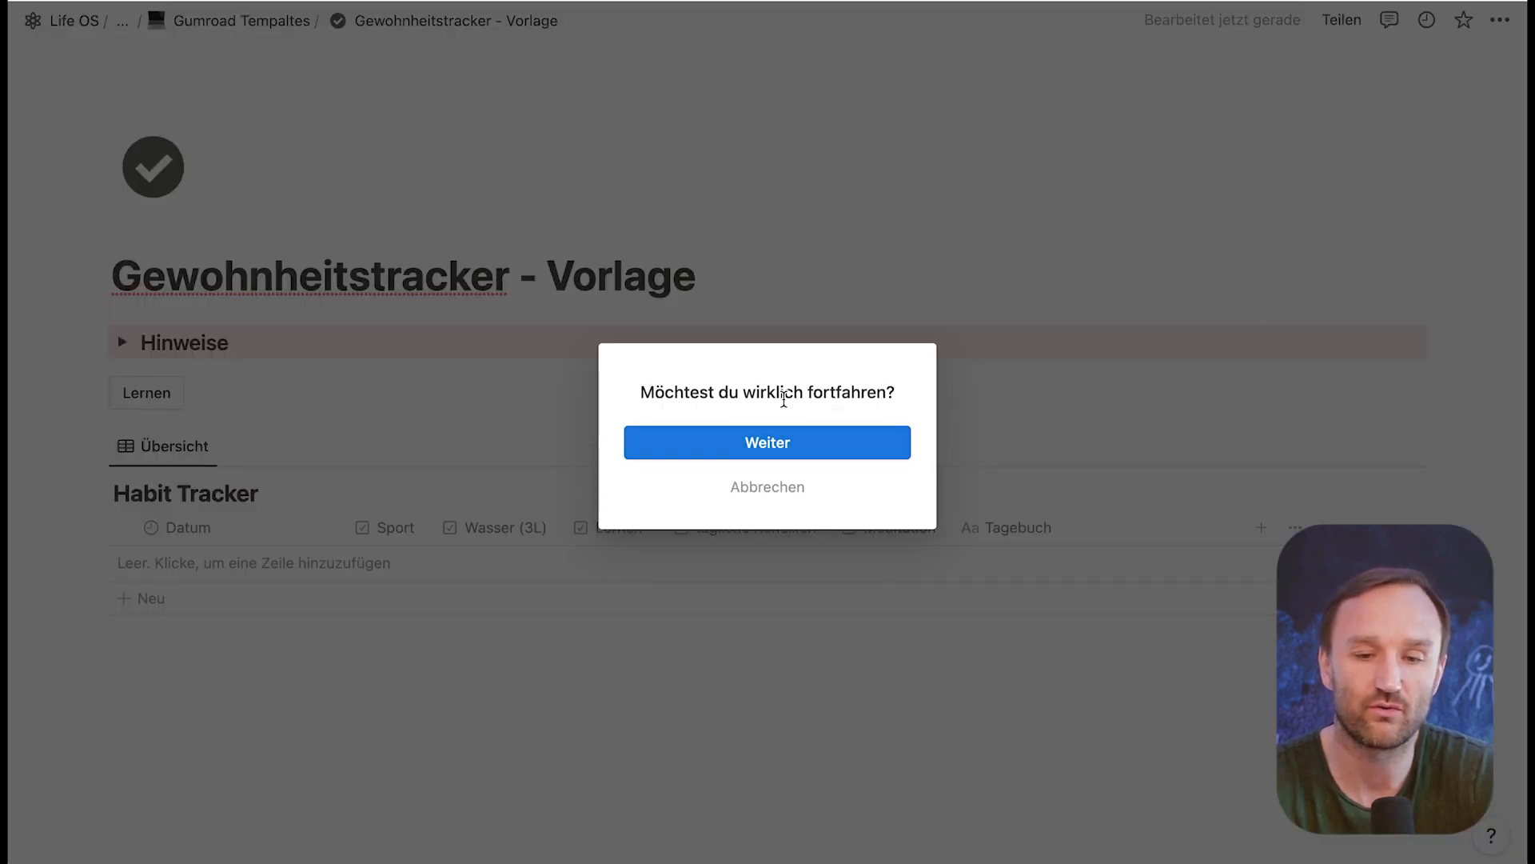
left_click(779, 449)
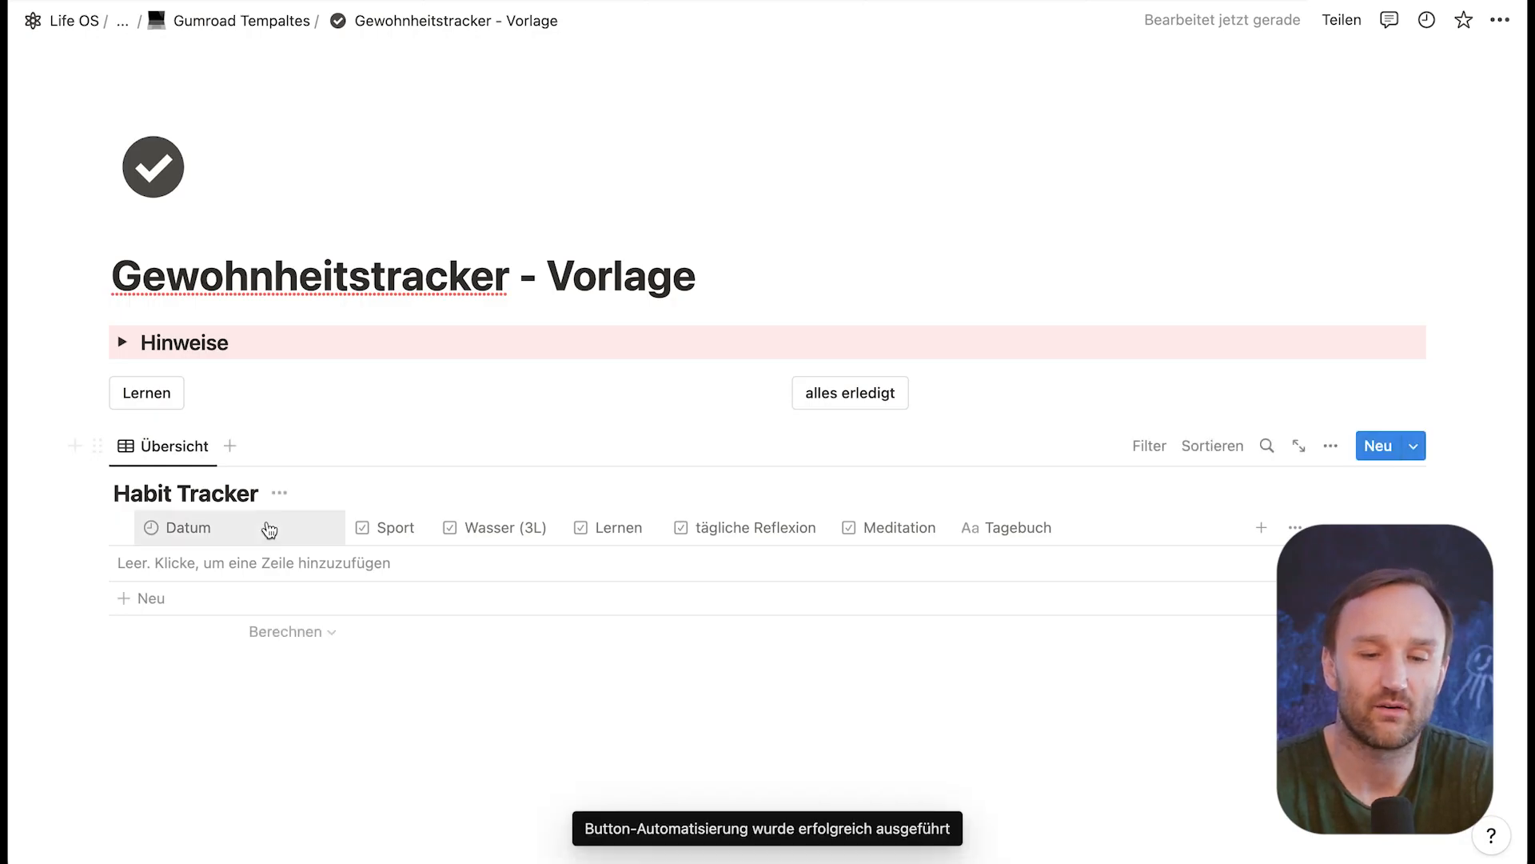
left_click(147, 600)
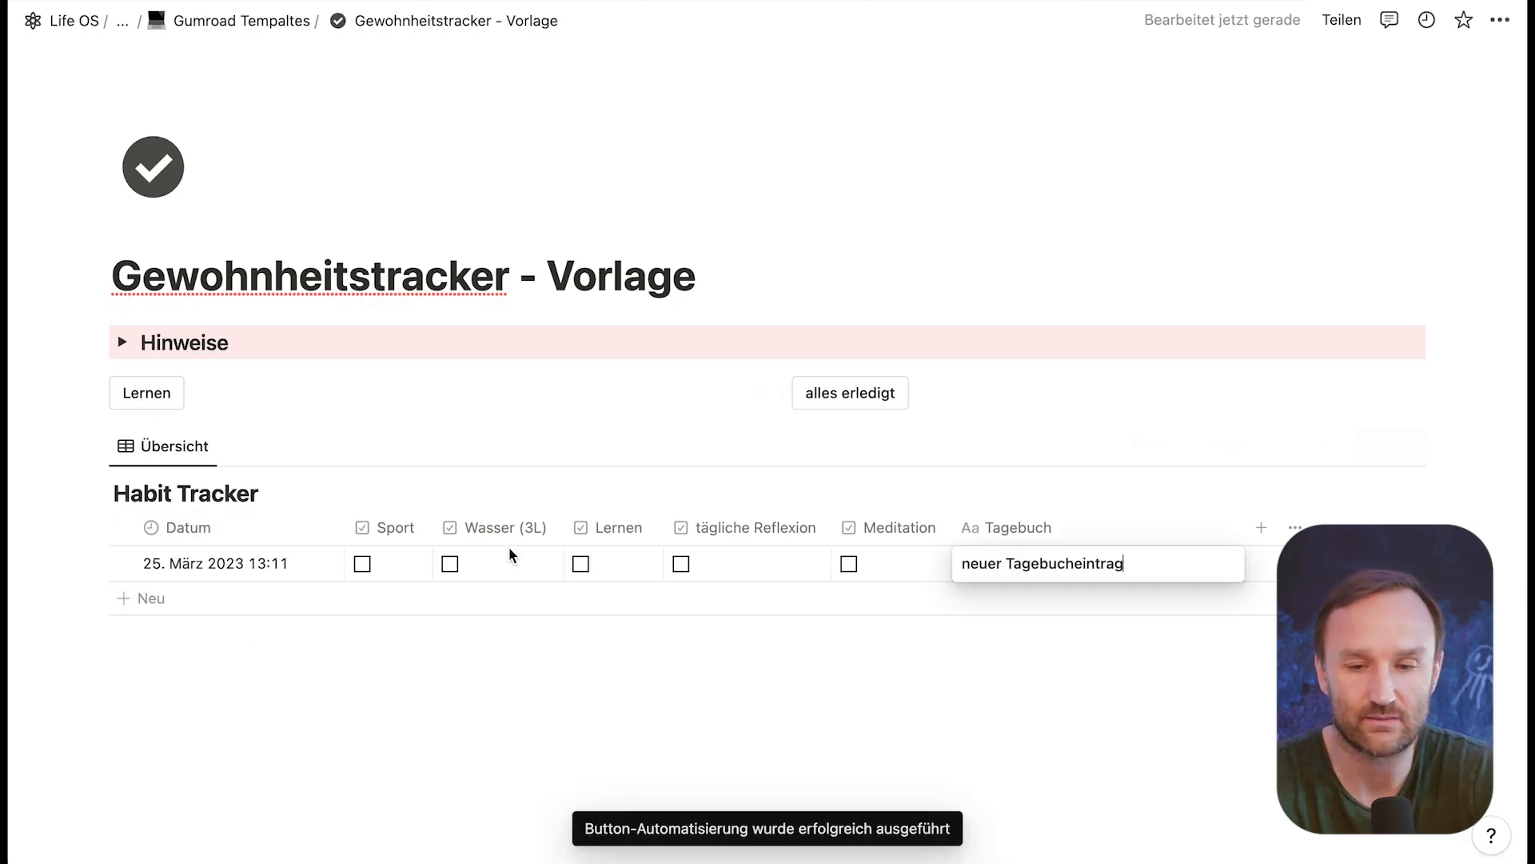
key("Escape")
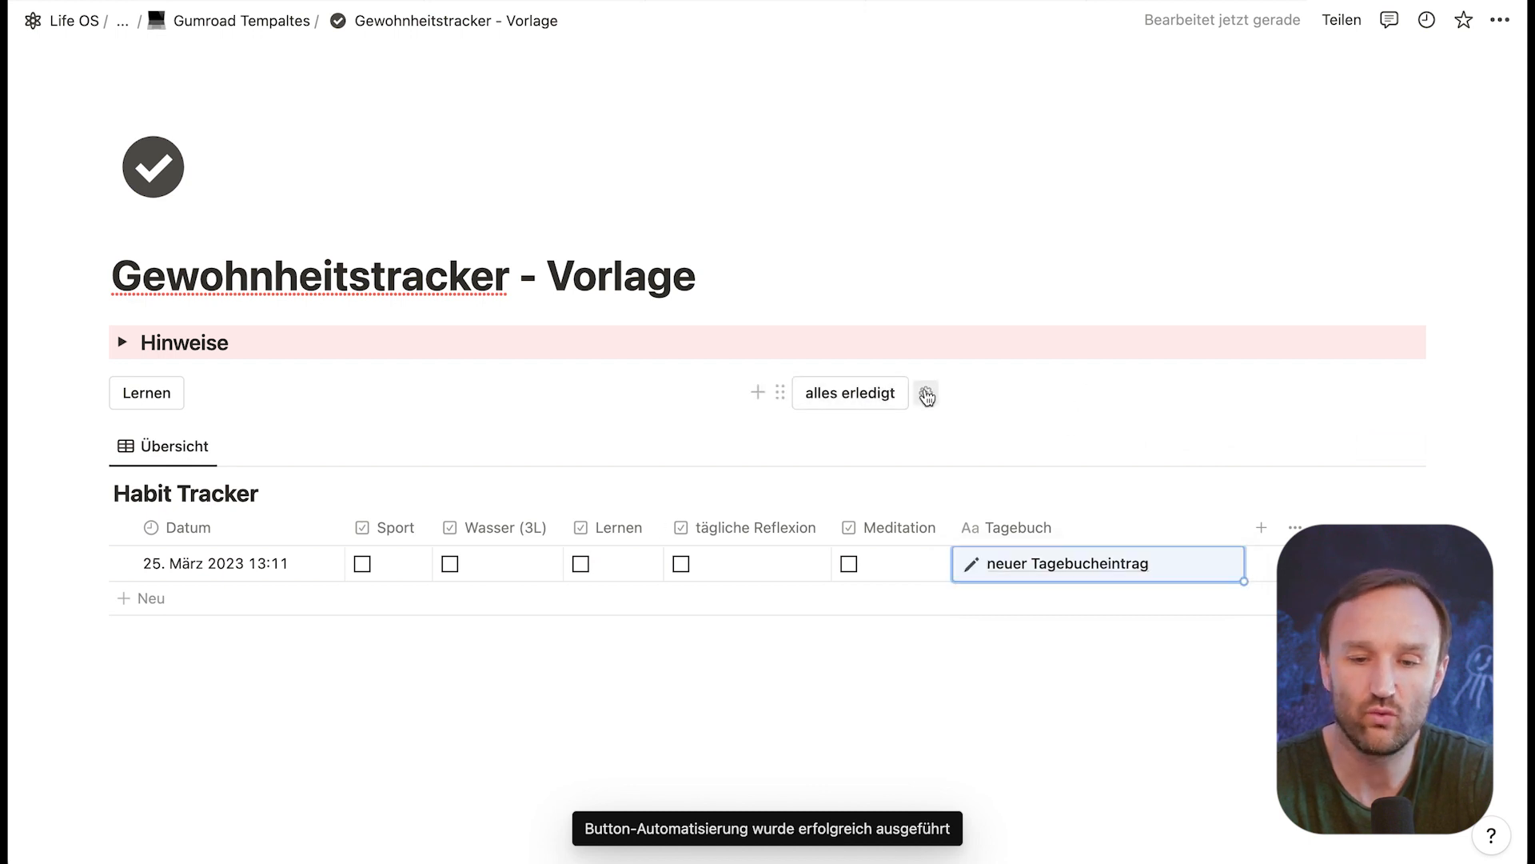
Step: Give the alles erledigt button the thought bubble icon with an exclamation mark and finish editing it
left_click(925, 392)
left_click(819, 446)
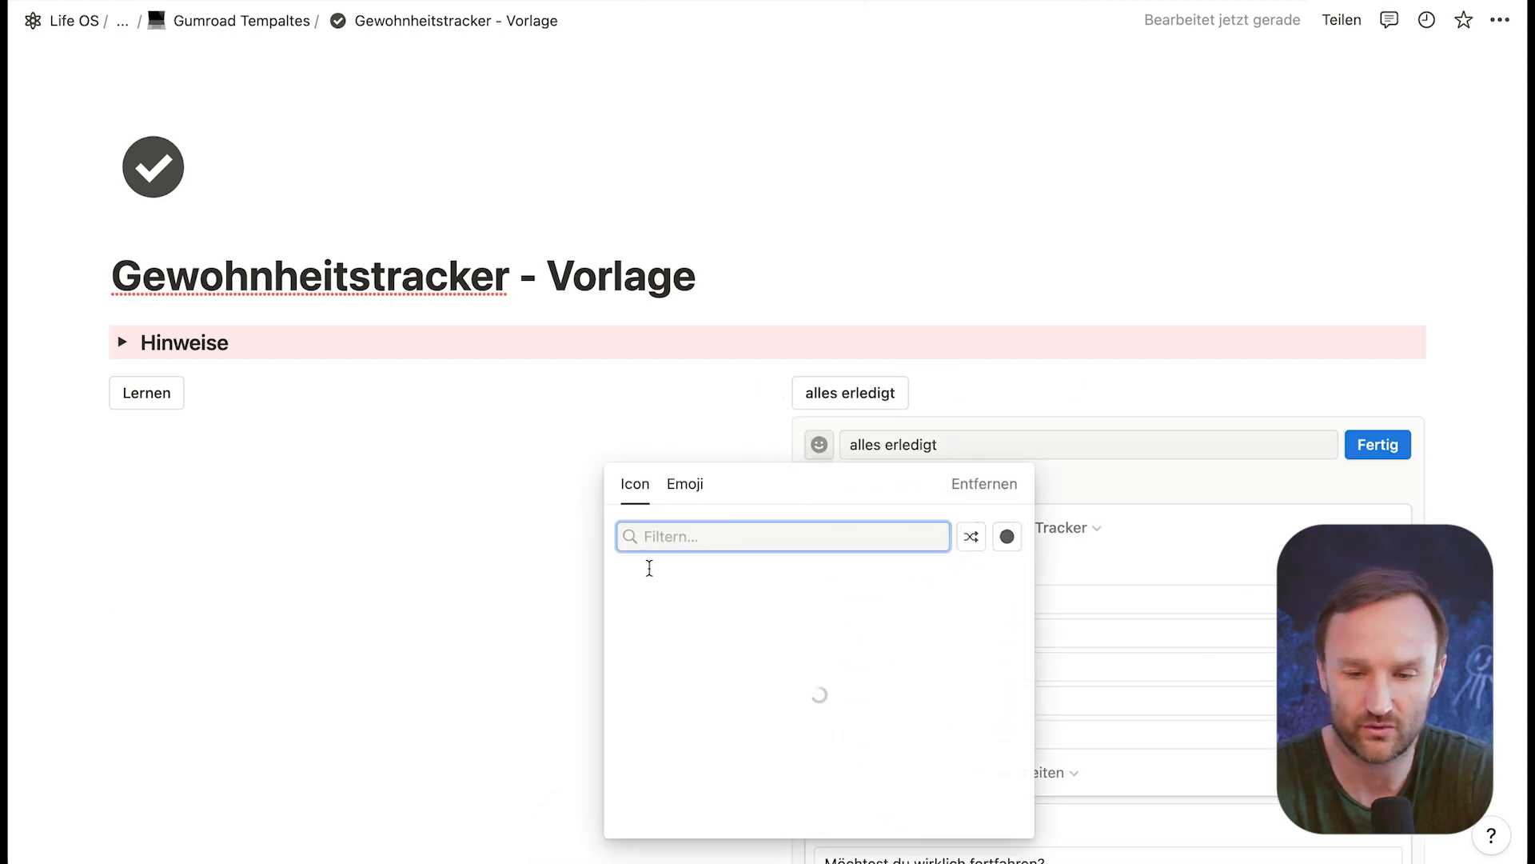
left_click(802, 613)
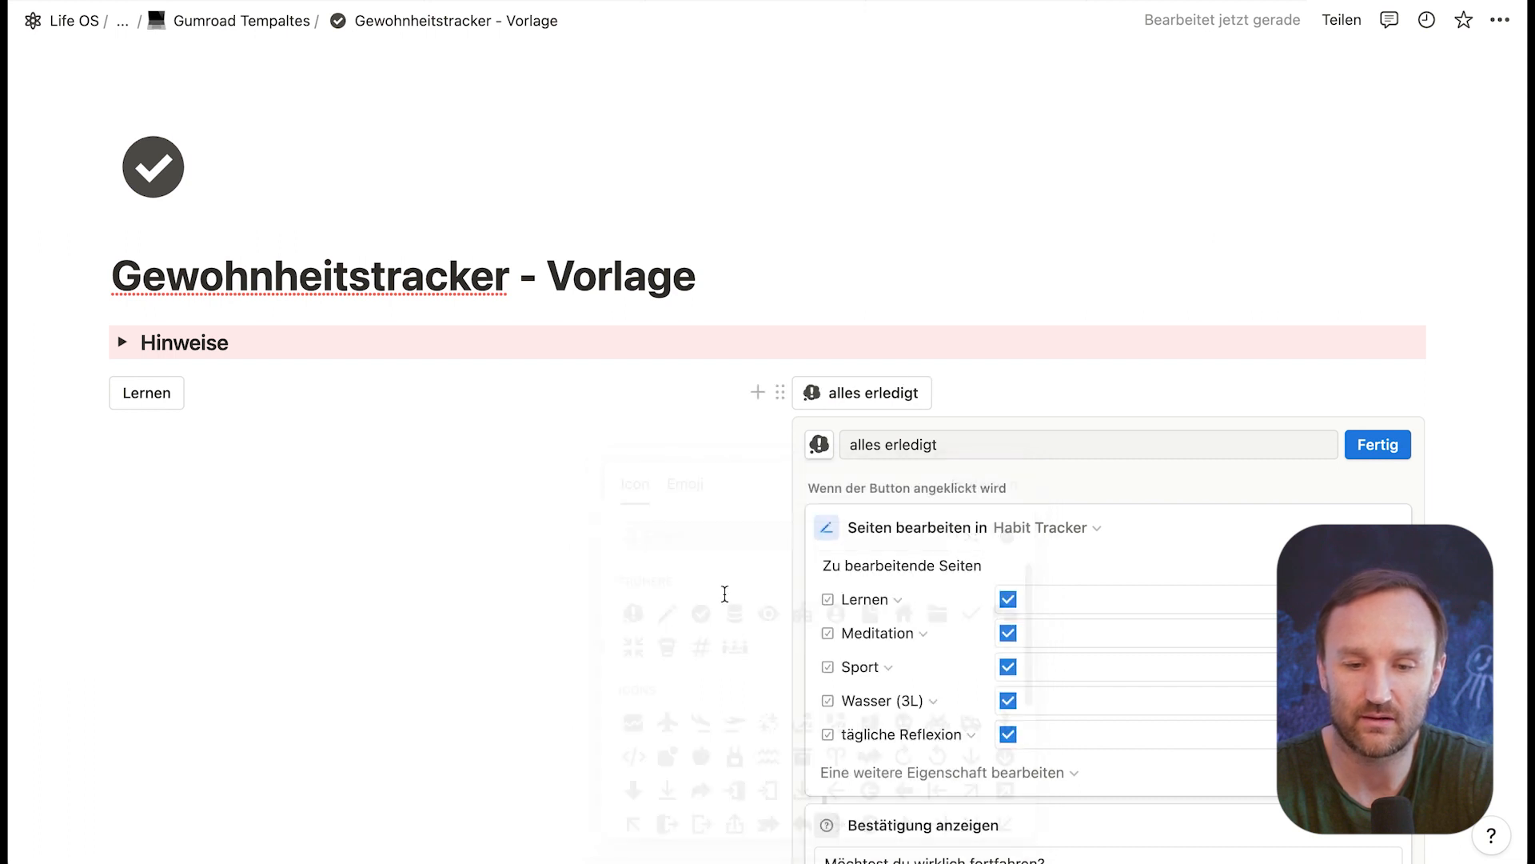
scroll(621, 449, "down", 4)
left_click(1378, 140)
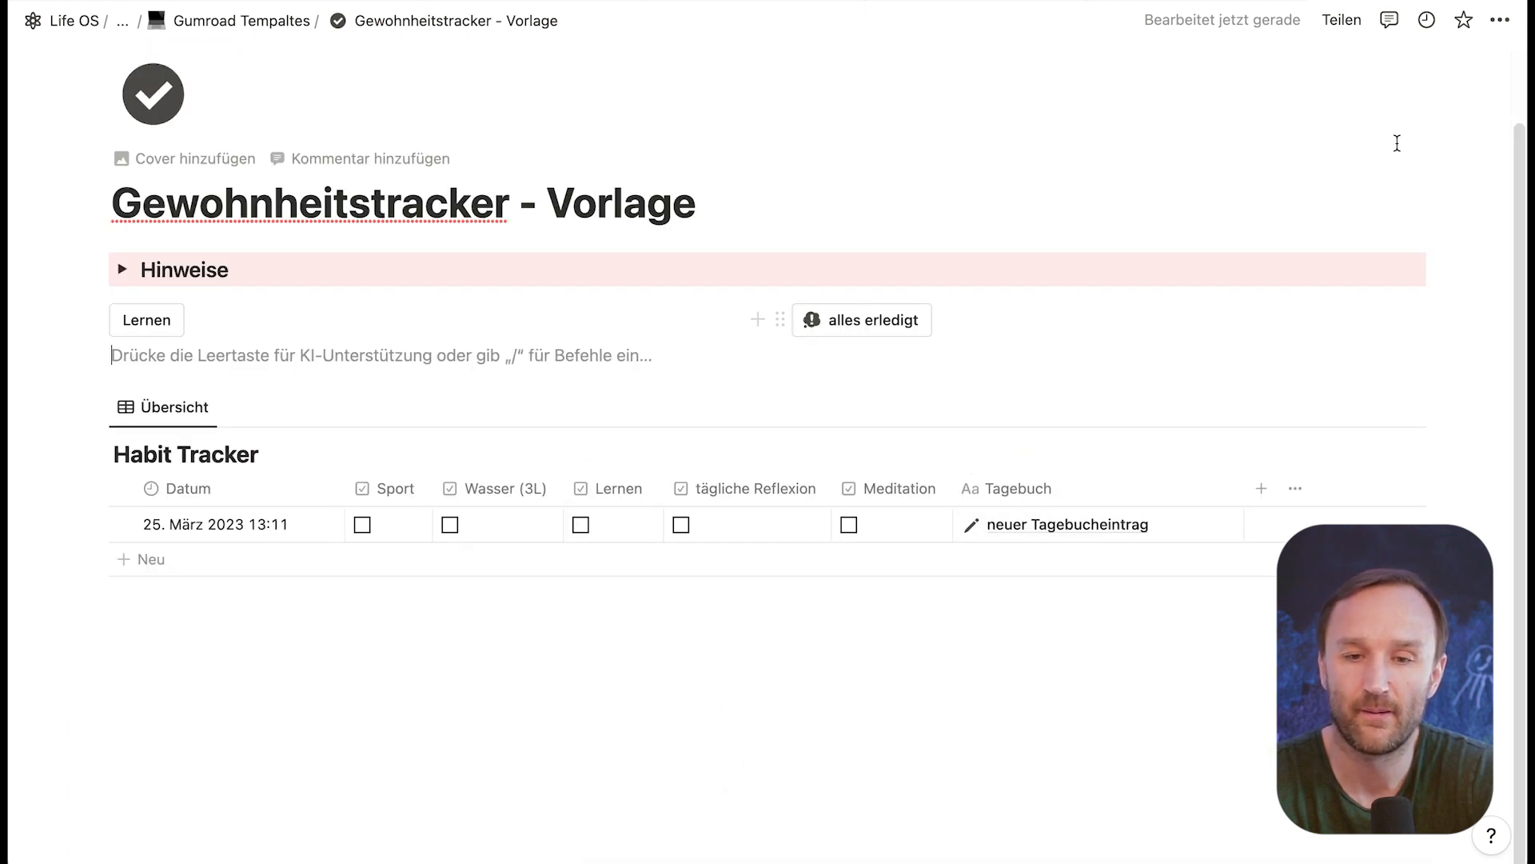
Step: Check all habits of the new entry by running the alles erledigt button and confirming with Weiter
left_click(877, 318)
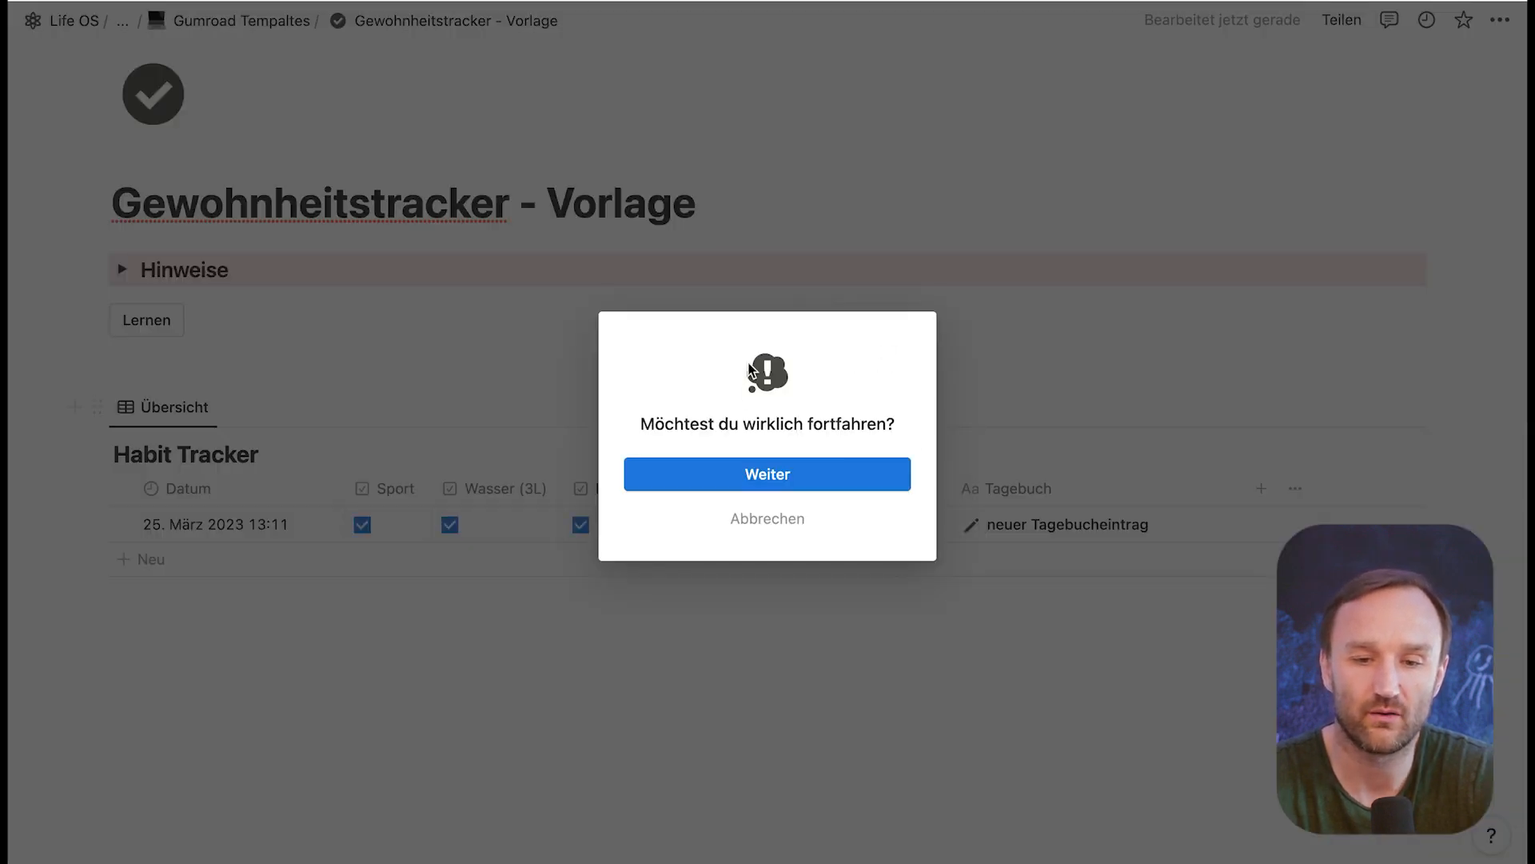
left_click(792, 480)
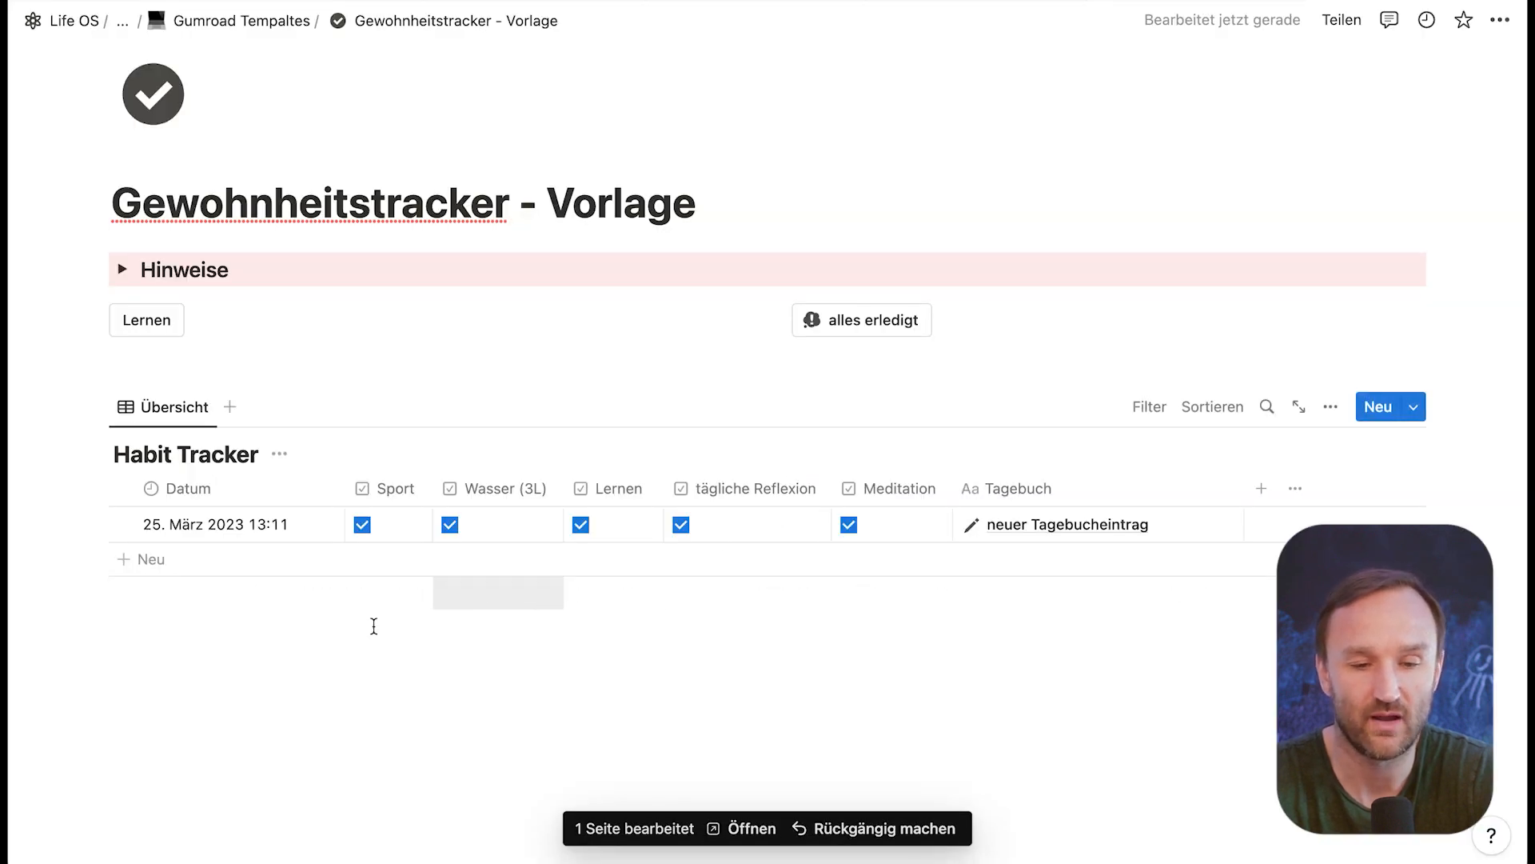